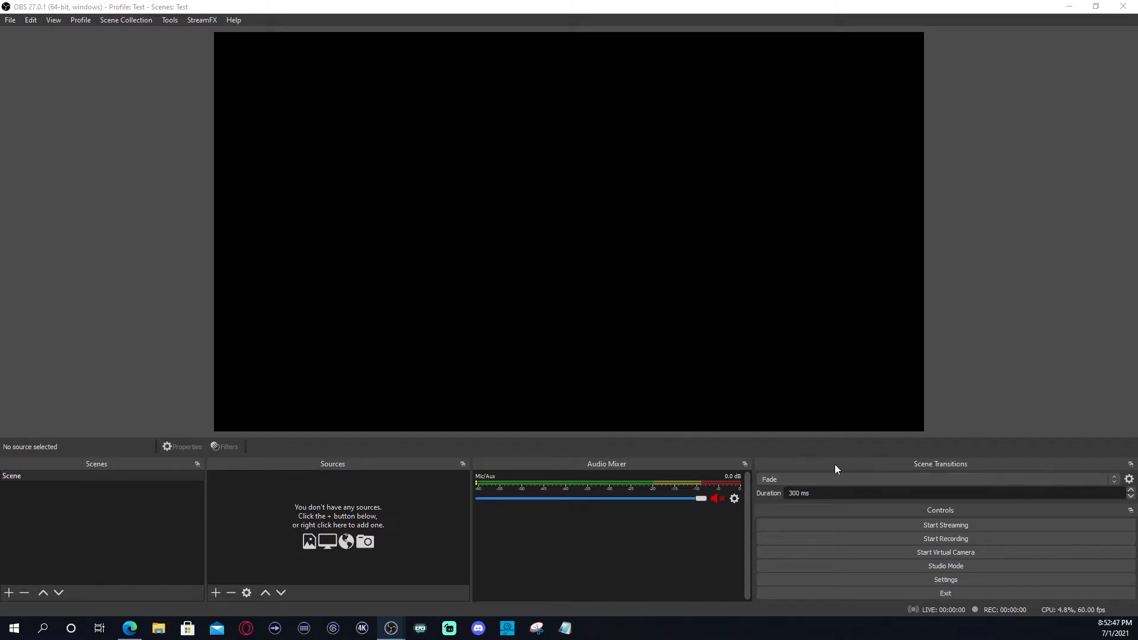
pyautogui.moveTo(836, 466)
pyautogui.mouseDown()
pyautogui.moveTo(242, 480)
pyautogui.moveTo(804, 496)
pyautogui.moveTo(854, 467)
pyautogui.moveTo(181, 463)
pyautogui.moveTo(162, 558)
pyautogui.moveTo(714, 474)
pyautogui.moveTo(760, 457)
pyautogui.moveTo(863, 455)
pyautogui.moveTo(827, 432)
pyautogui.moveTo(826, 489)
pyautogui.moveTo(819, 465)
pyautogui.mouseUp()
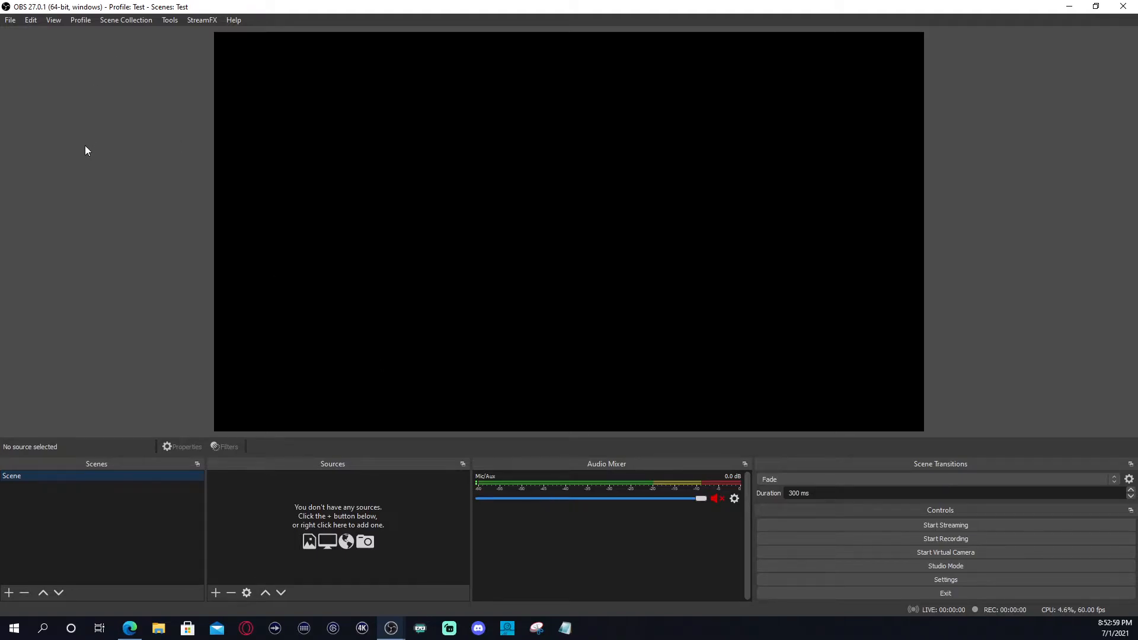
pyautogui.click(81, 22)
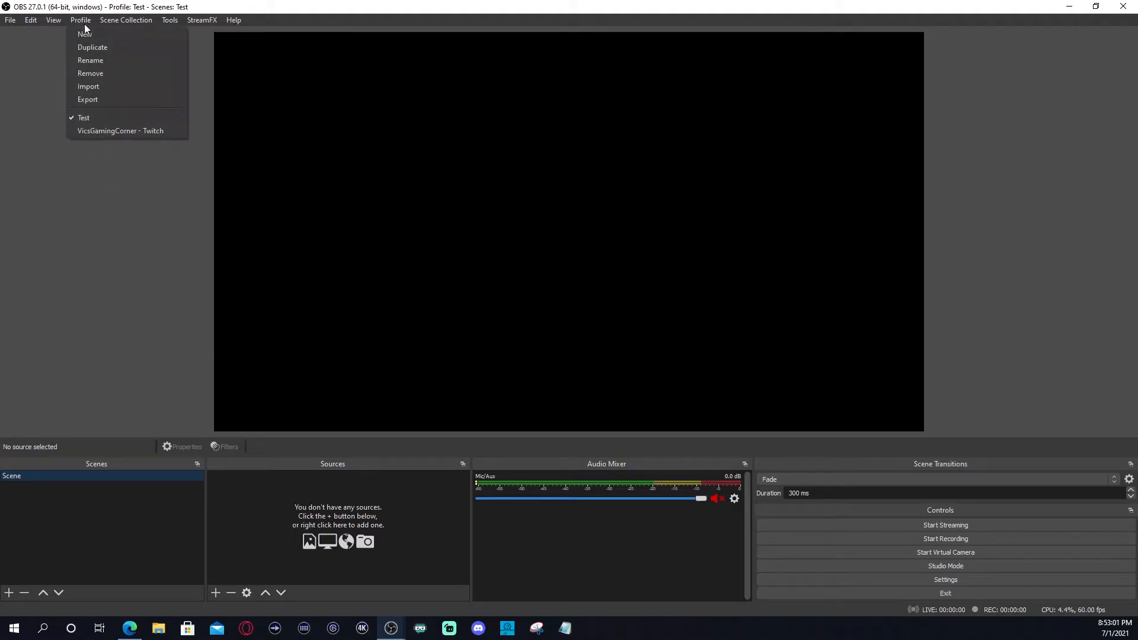
pyautogui.click(88, 60)
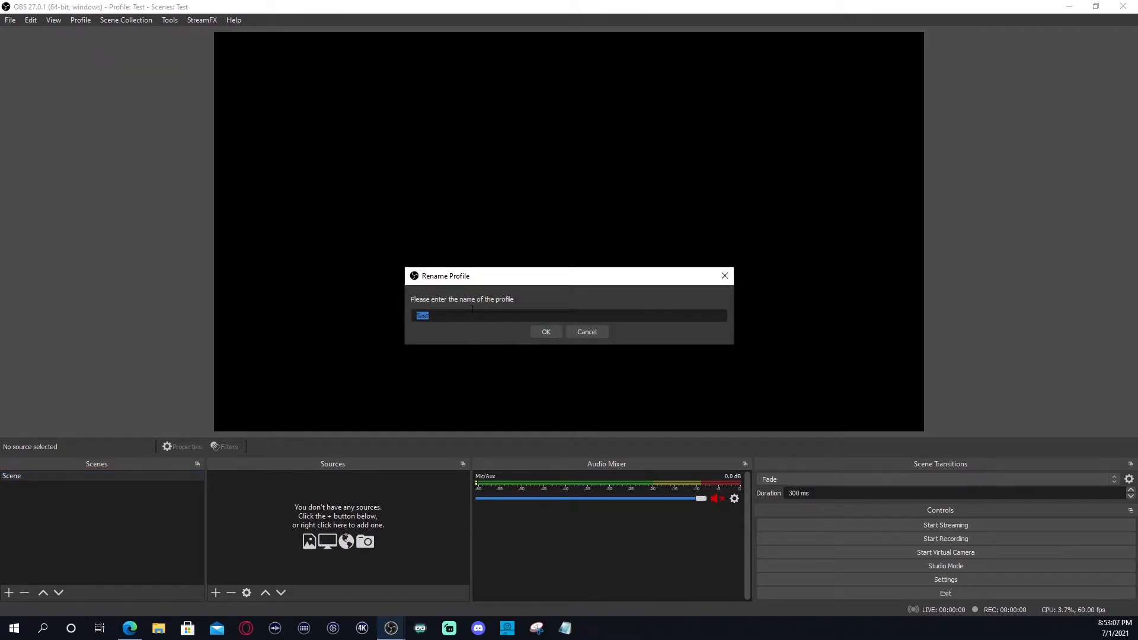
pyautogui.click(574, 334)
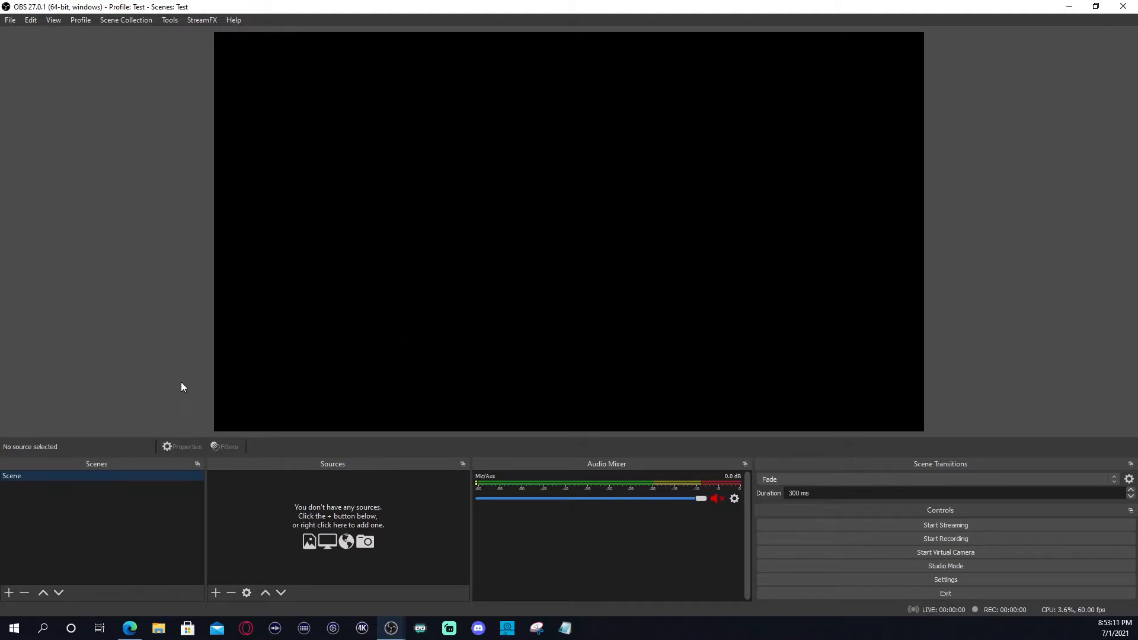
# View the Game - Starting and Game - Live scenes of the Any scene collection, and return to the Test collection.
pyautogui.click(128, 20)
pyautogui.click(124, 118)
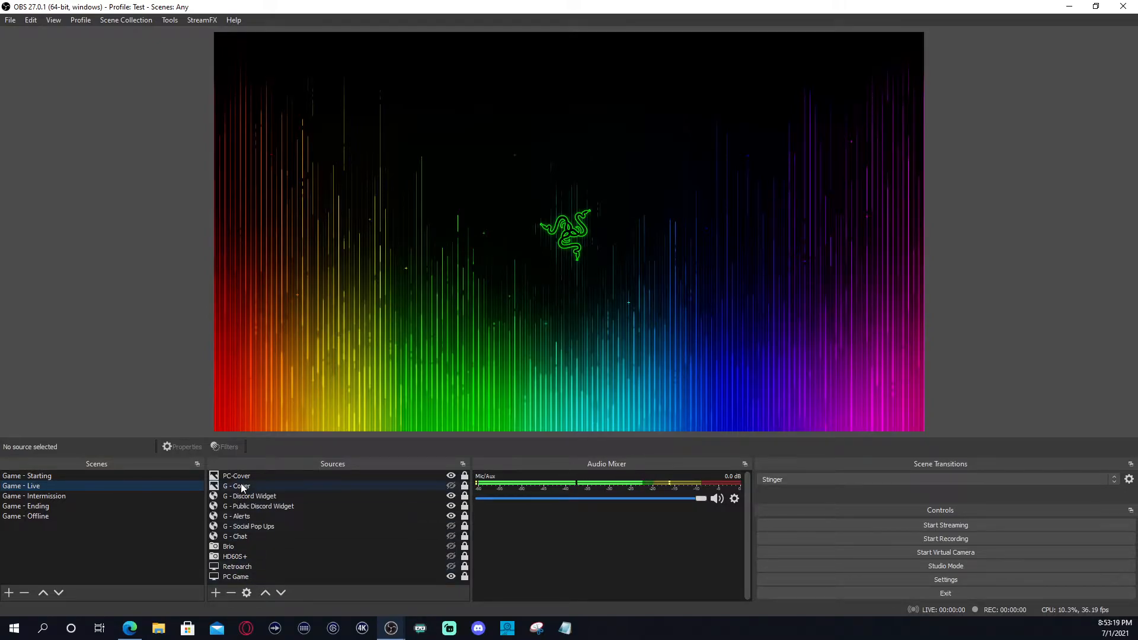
pyautogui.click(44, 477)
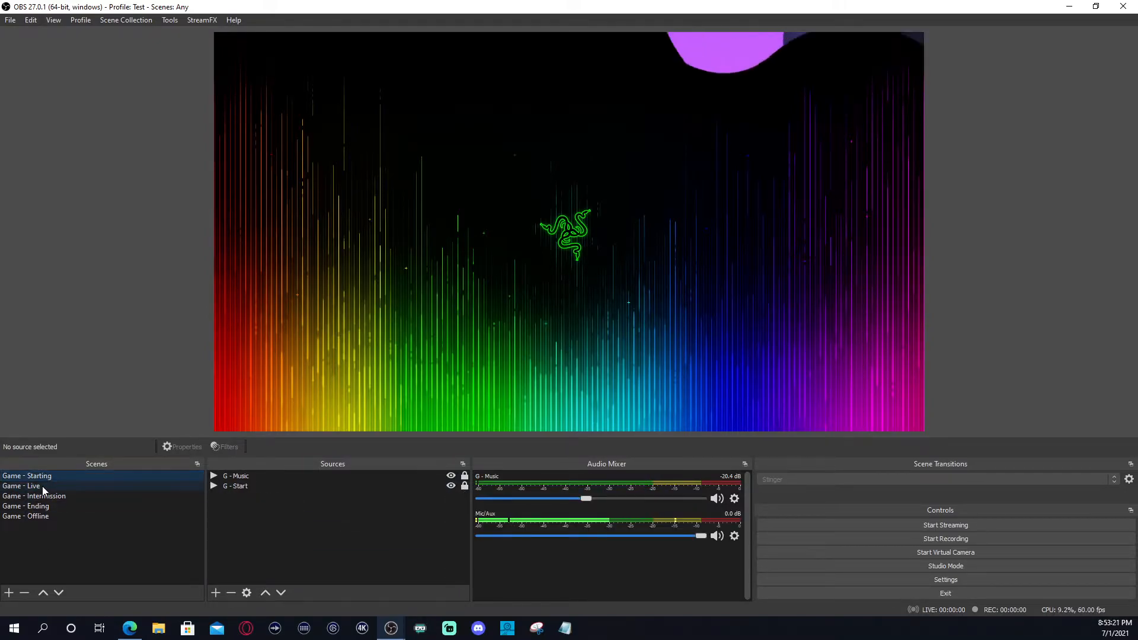
pyautogui.click(37, 487)
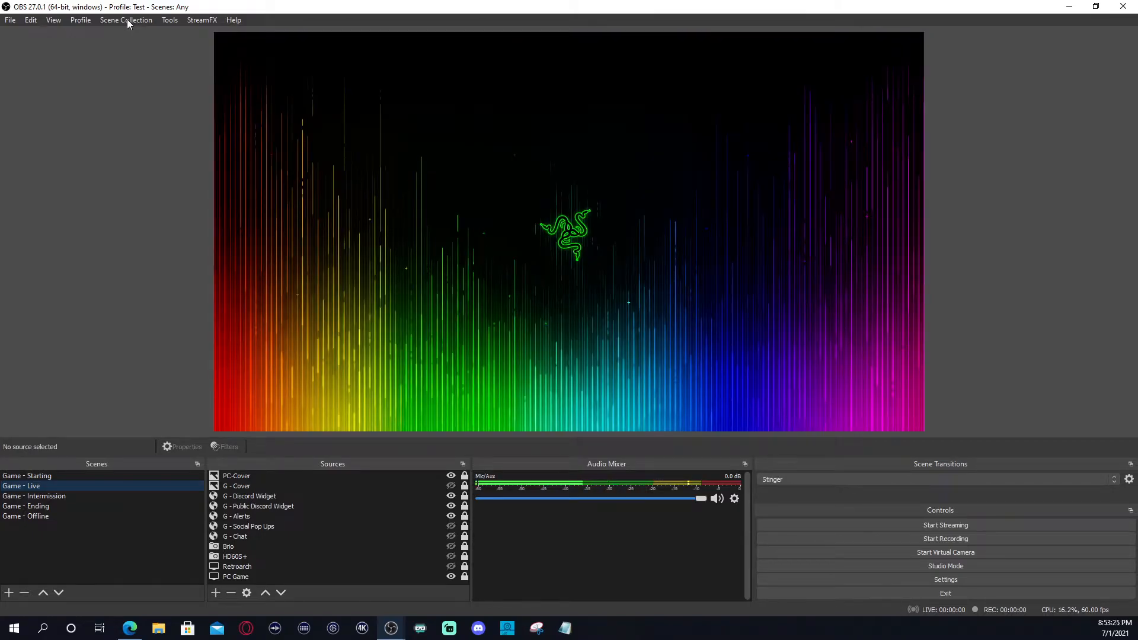
pyautogui.click(127, 19)
pyautogui.click(115, 129)
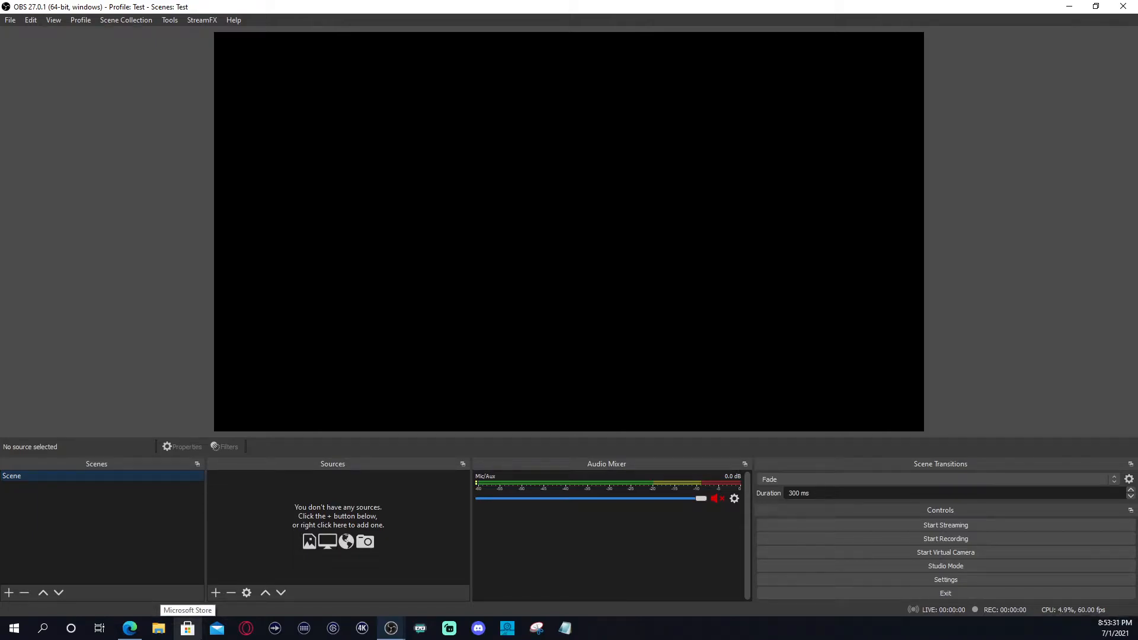
# Rename the only scene in the Test collection to Start.
pyautogui.rightClick(77, 478)
pyautogui.click(50, 474)
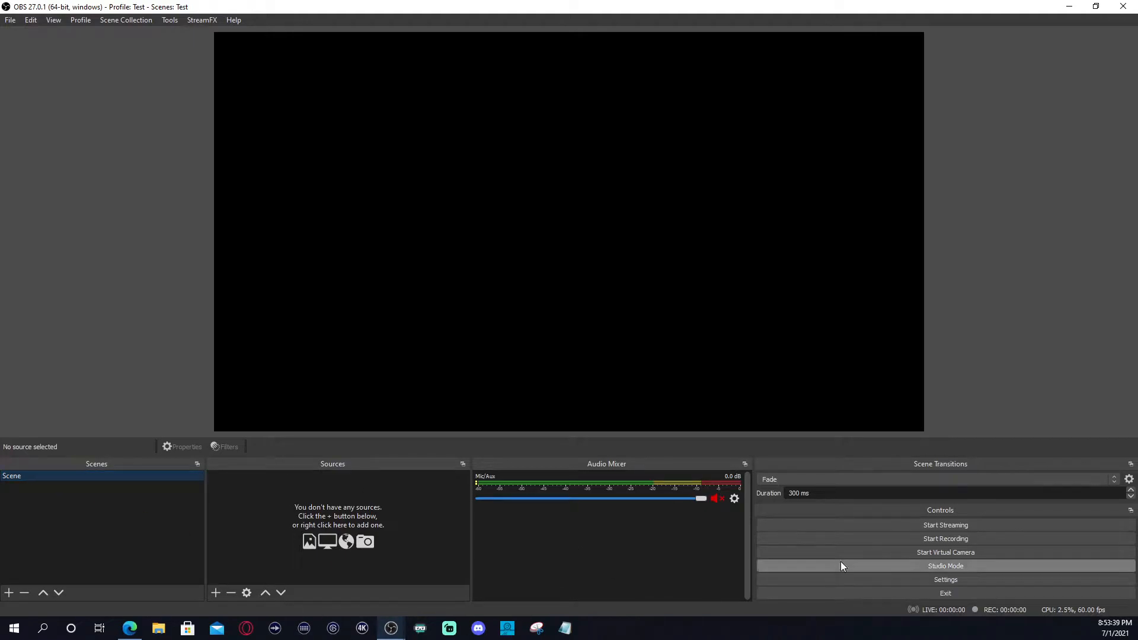
pyautogui.rightClick(108, 477)
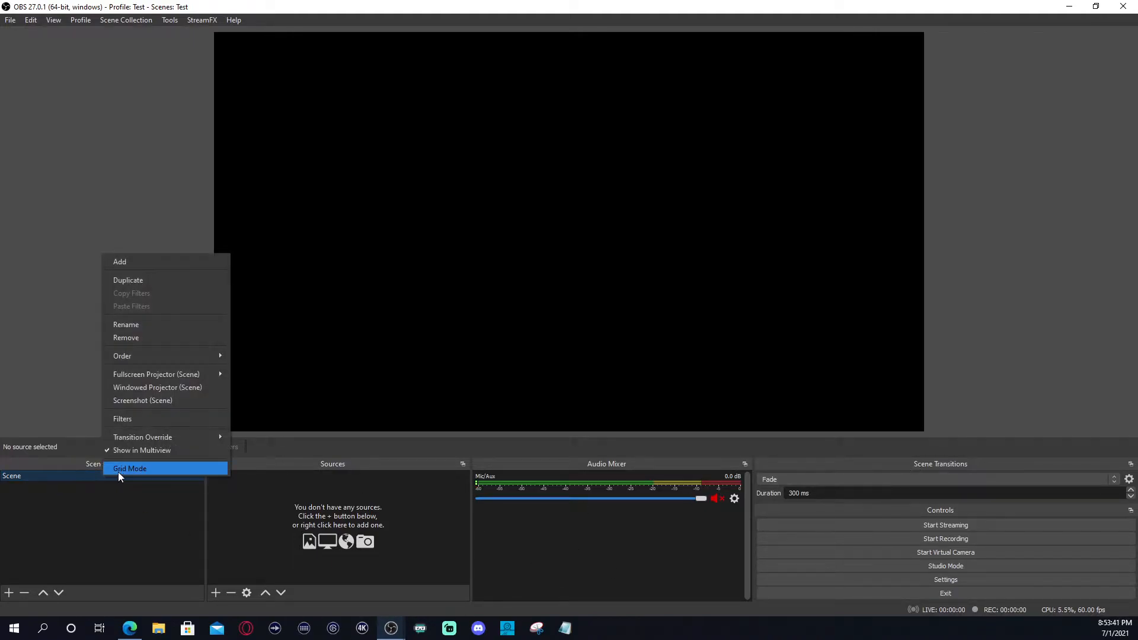
pyautogui.click(139, 326)
pyautogui.write('Start')
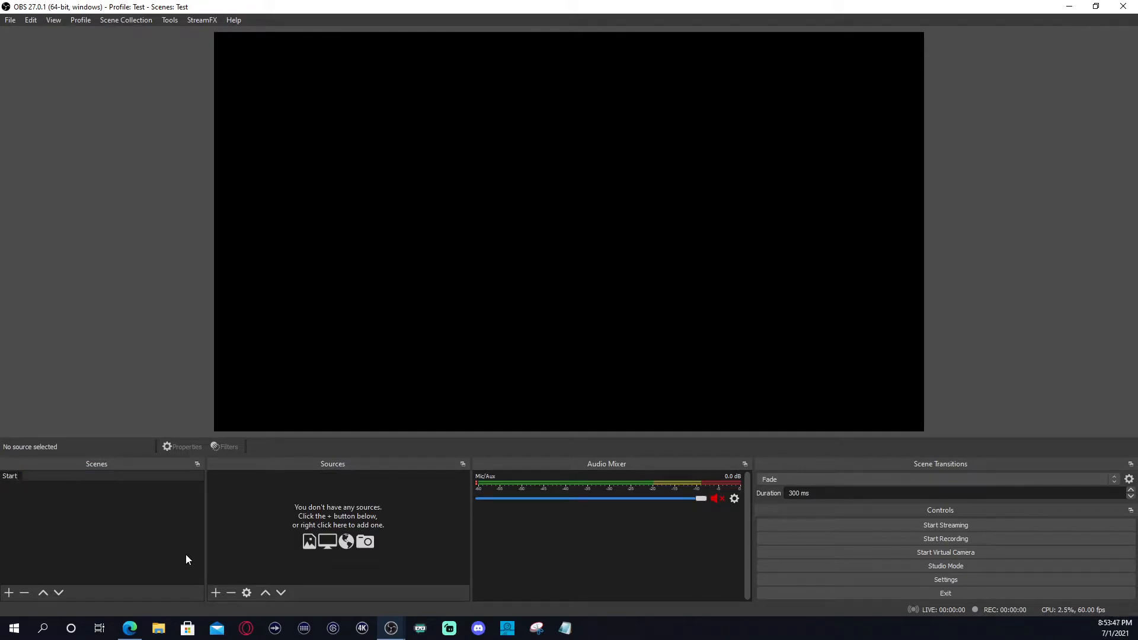
pyautogui.click(141, 517)
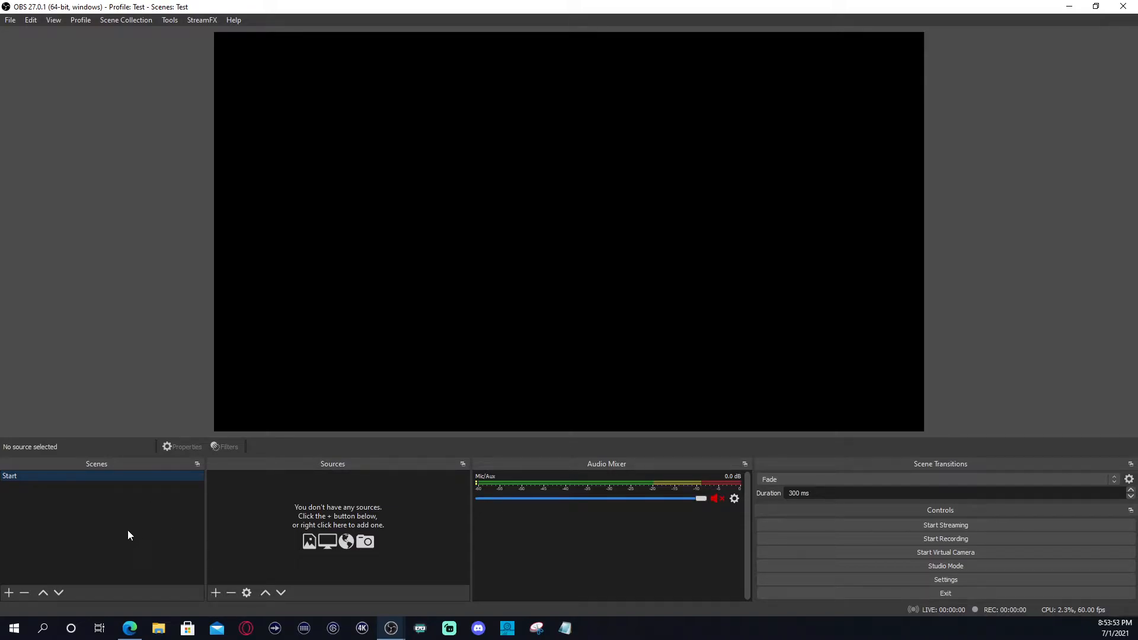
# Choose Twitch as the service in the stream settings.
pyautogui.click(921, 581)
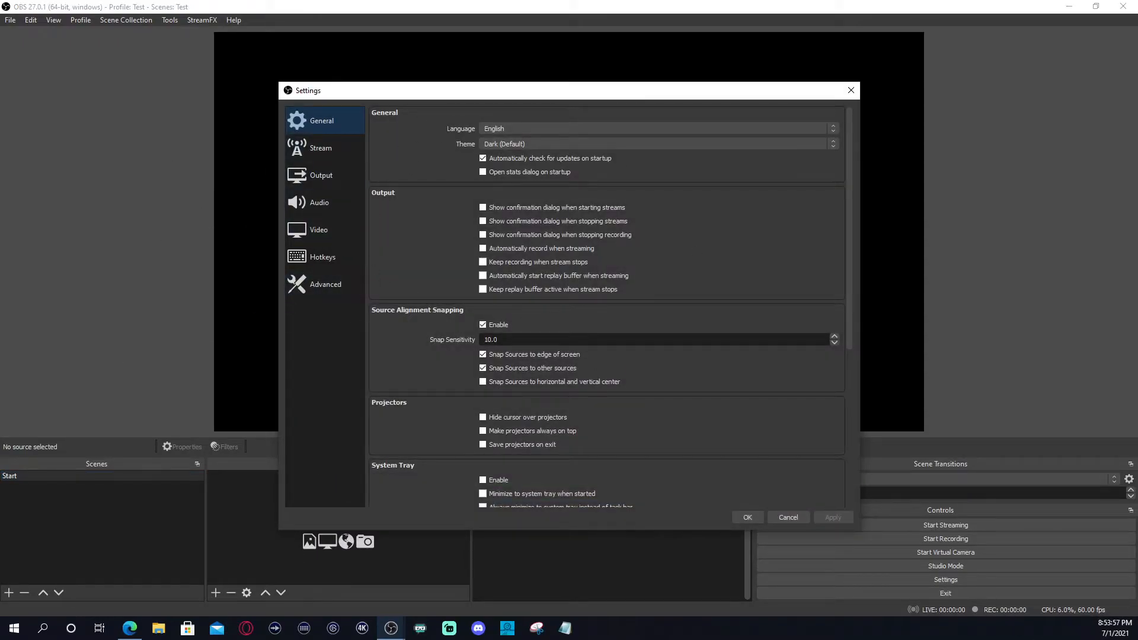
pyautogui.click(318, 152)
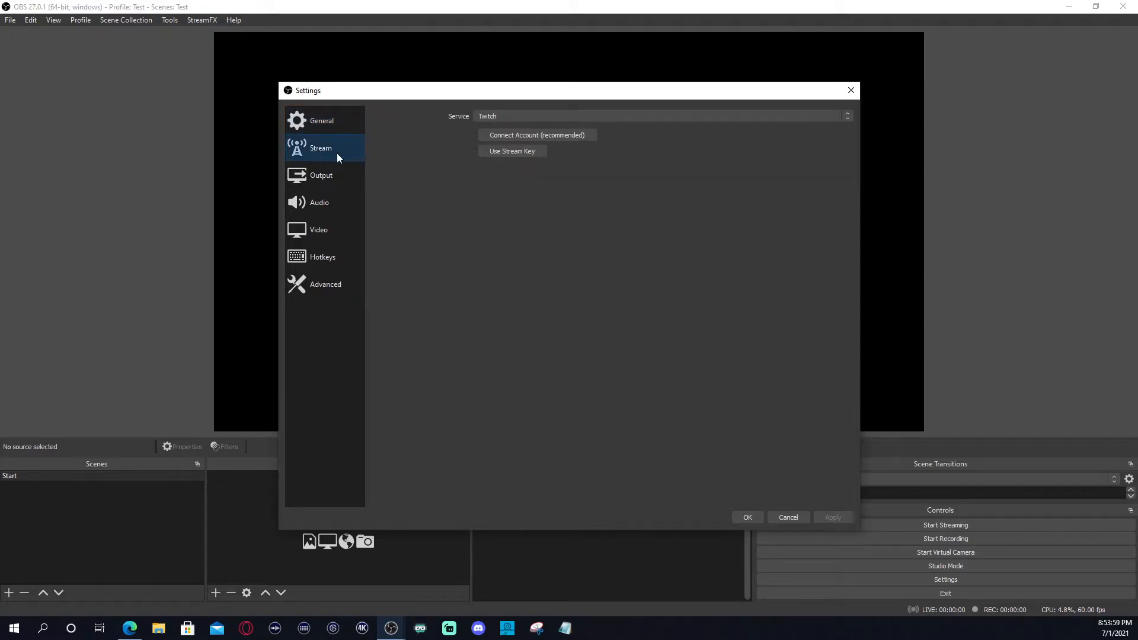
pyautogui.click(533, 119)
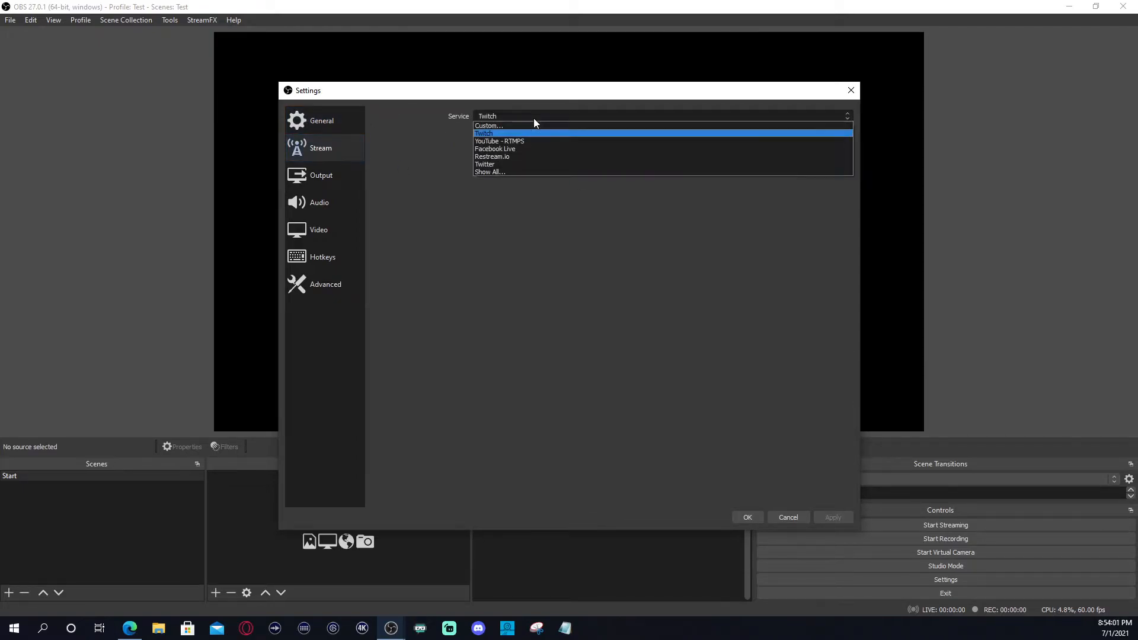
pyautogui.click(493, 133)
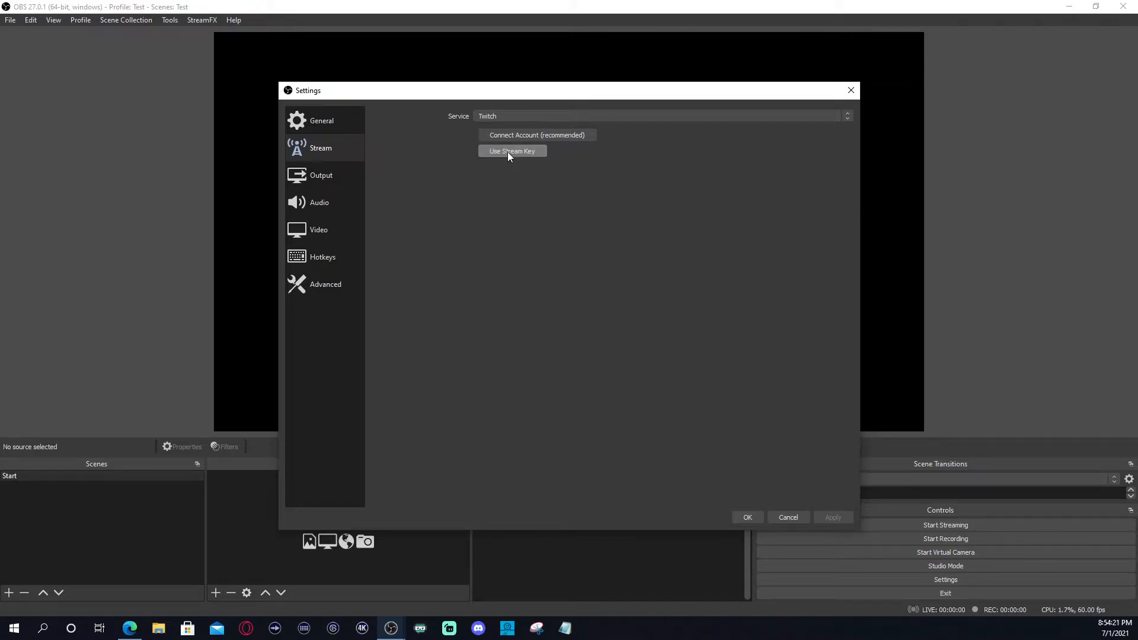
# Connect the Twitch account by logging in with the account's username and password.
pyautogui.click(505, 135)
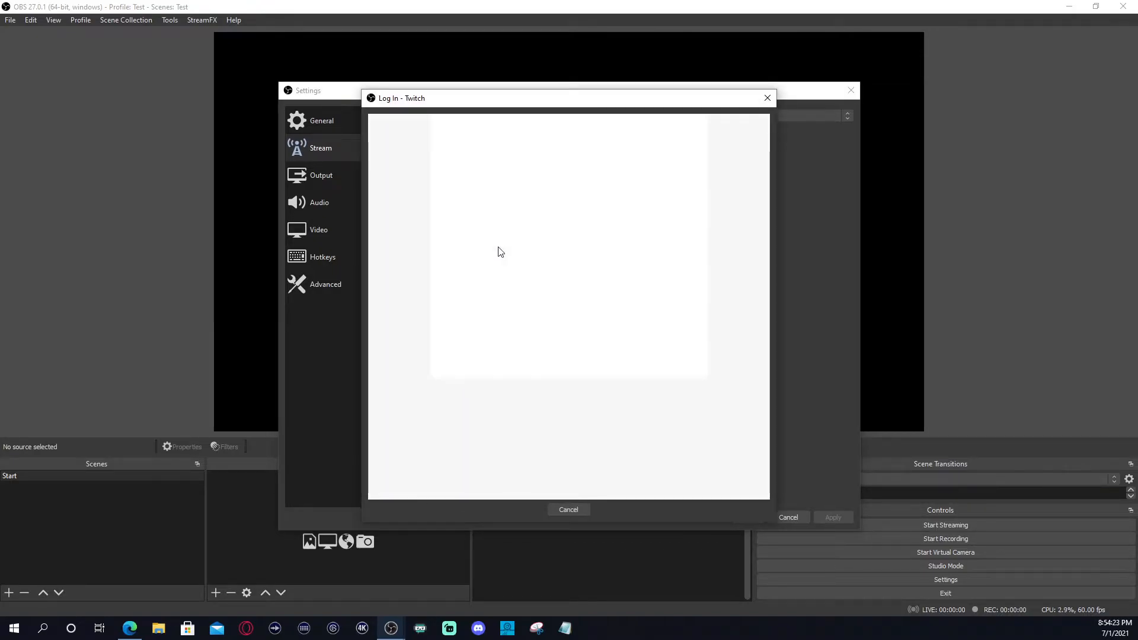
pyautogui.write('vic')
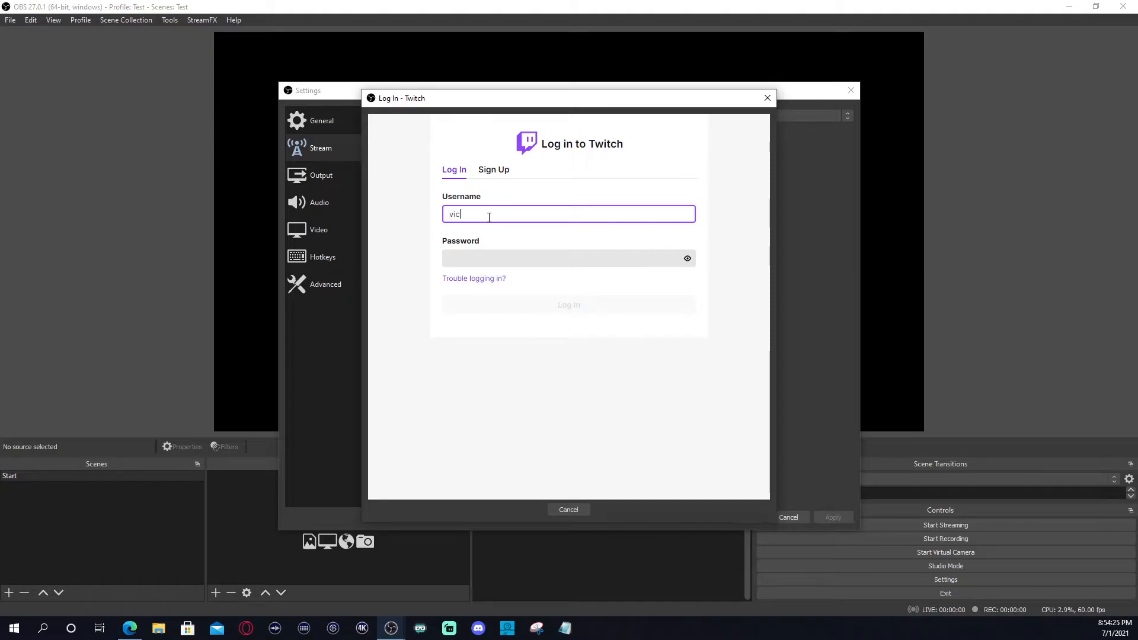
pyautogui.write('dsgamingcorner')
pyautogui.click(492, 261)
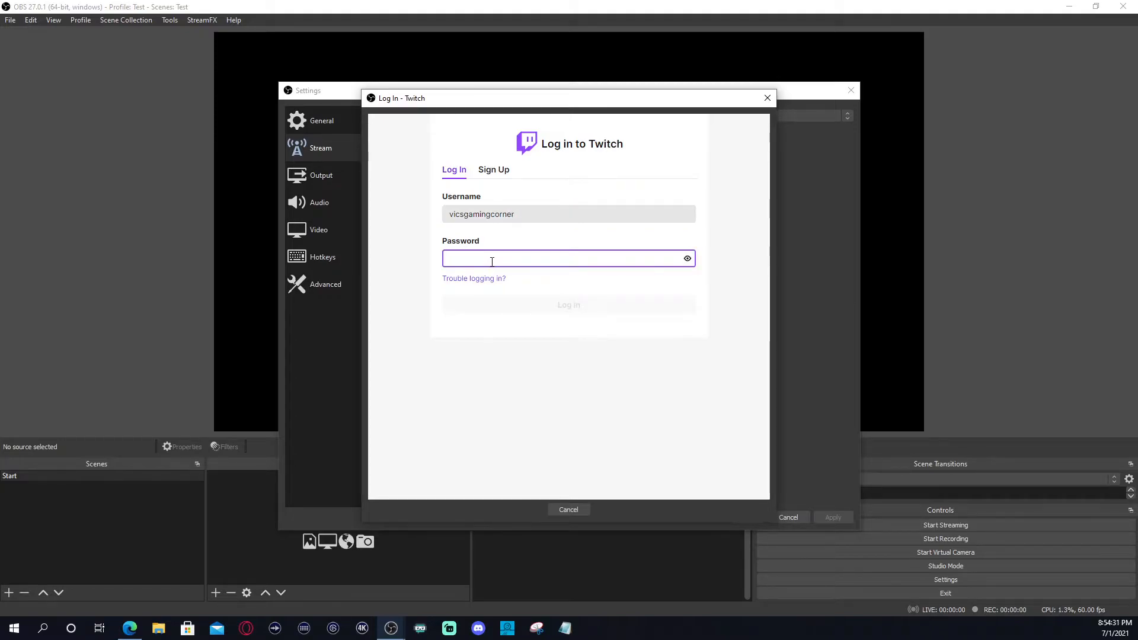
pyautogui.write('********')
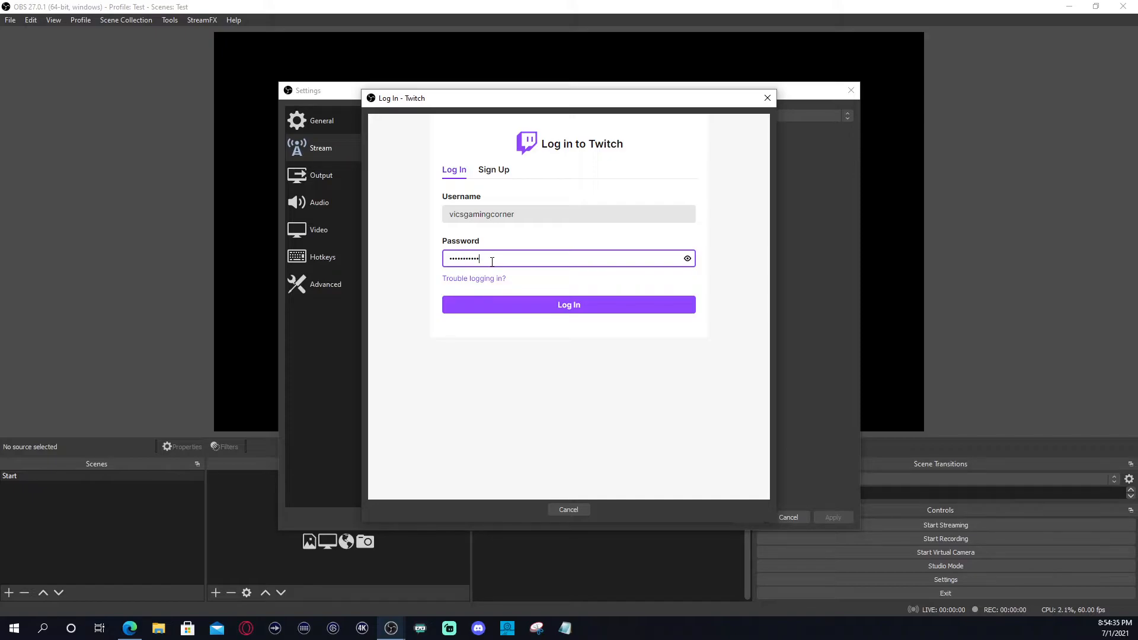
pyautogui.write('*')
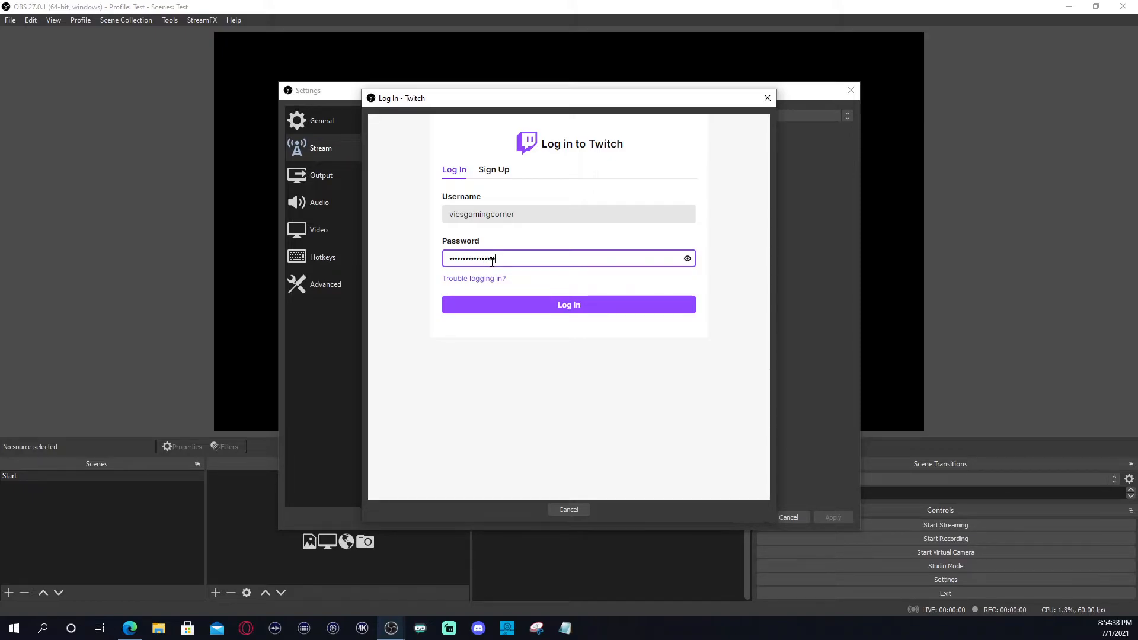
pyautogui.click(539, 306)
pyautogui.click(447, 280)
pyautogui.click(468, 259)
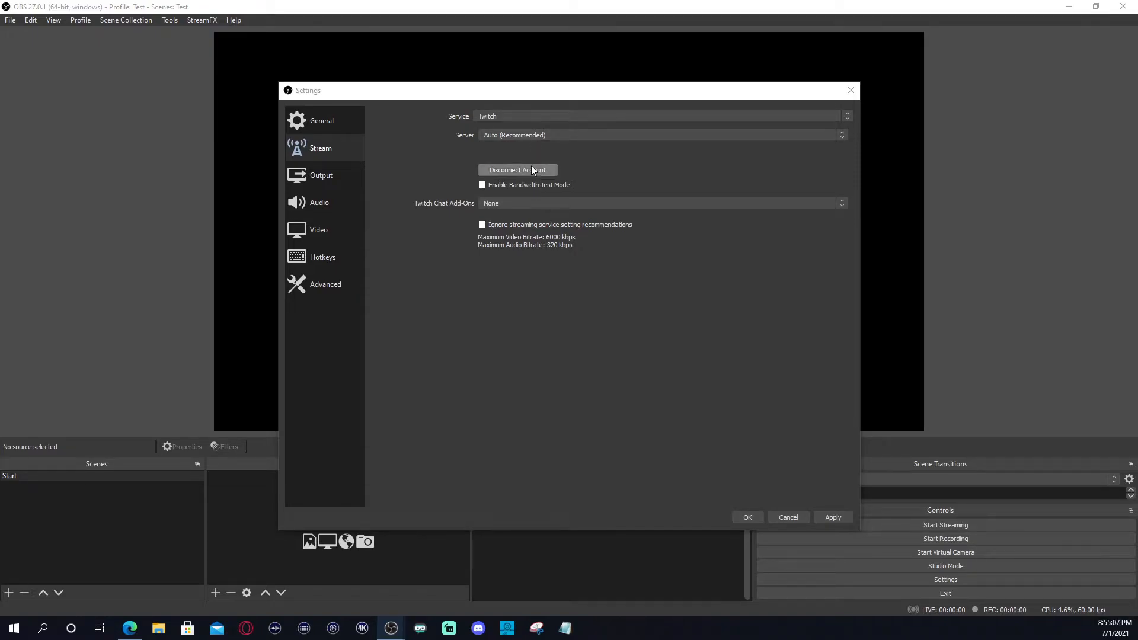
# Keep the server on Auto (Recommended) and set the Twitch chat add-ons to BetterTTV and FrankerFaceZ.
pyautogui.click(539, 135)
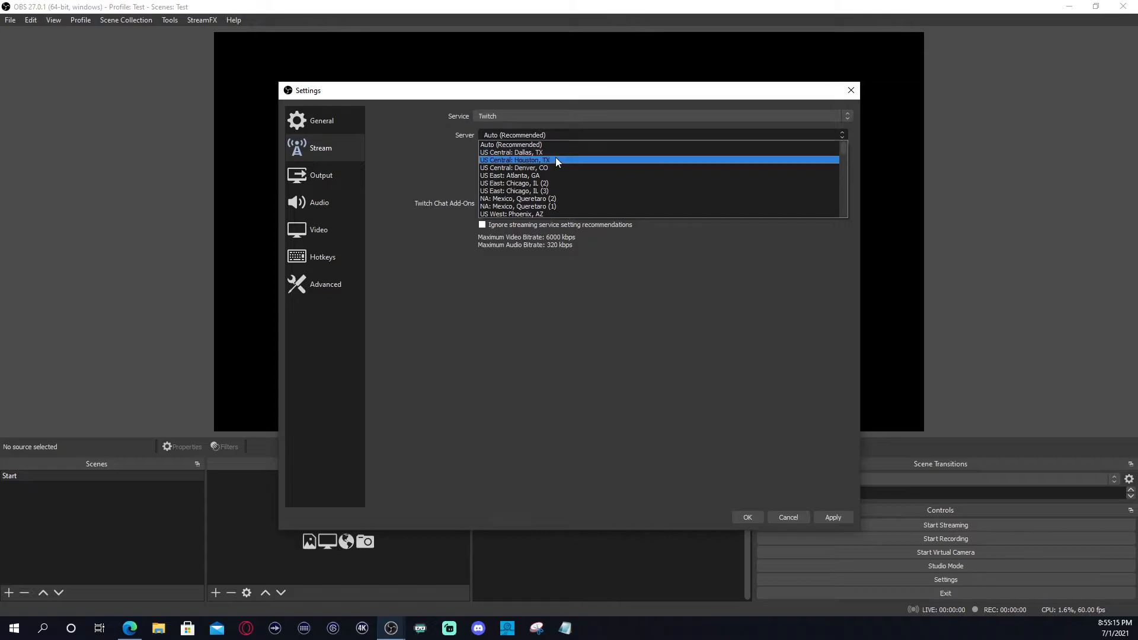
pyautogui.click(460, 158)
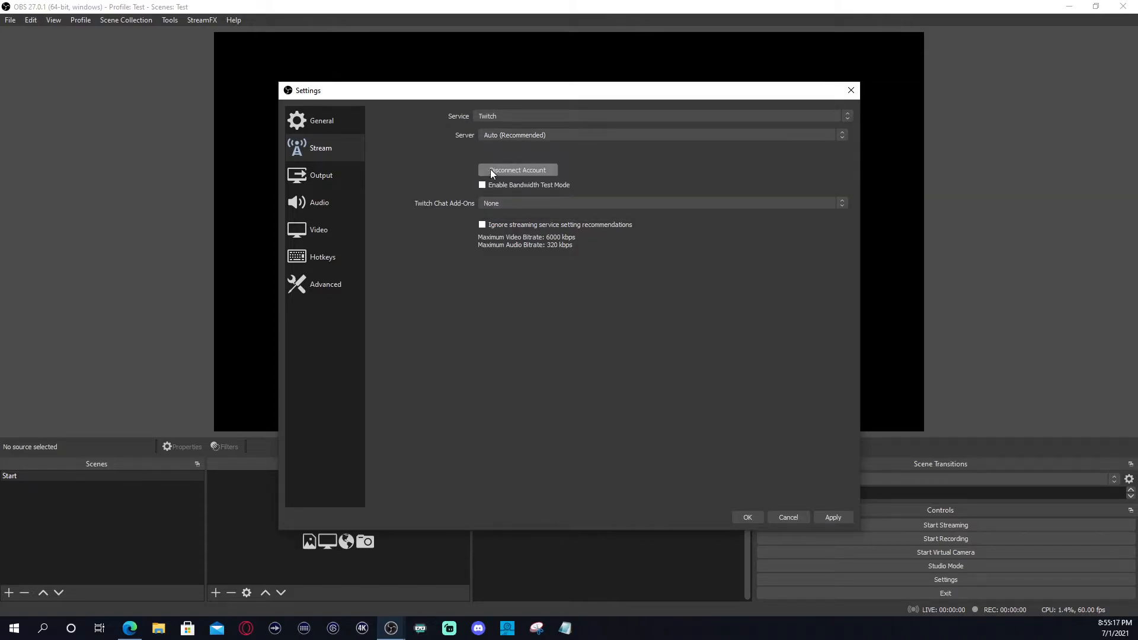
pyautogui.click(541, 206)
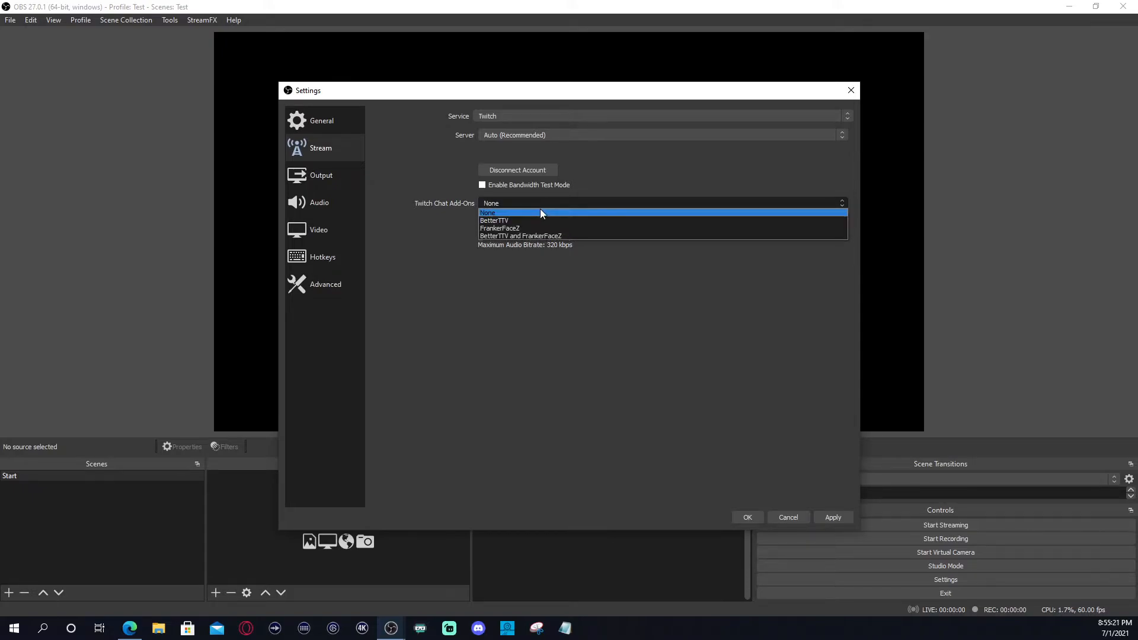
pyautogui.click(585, 235)
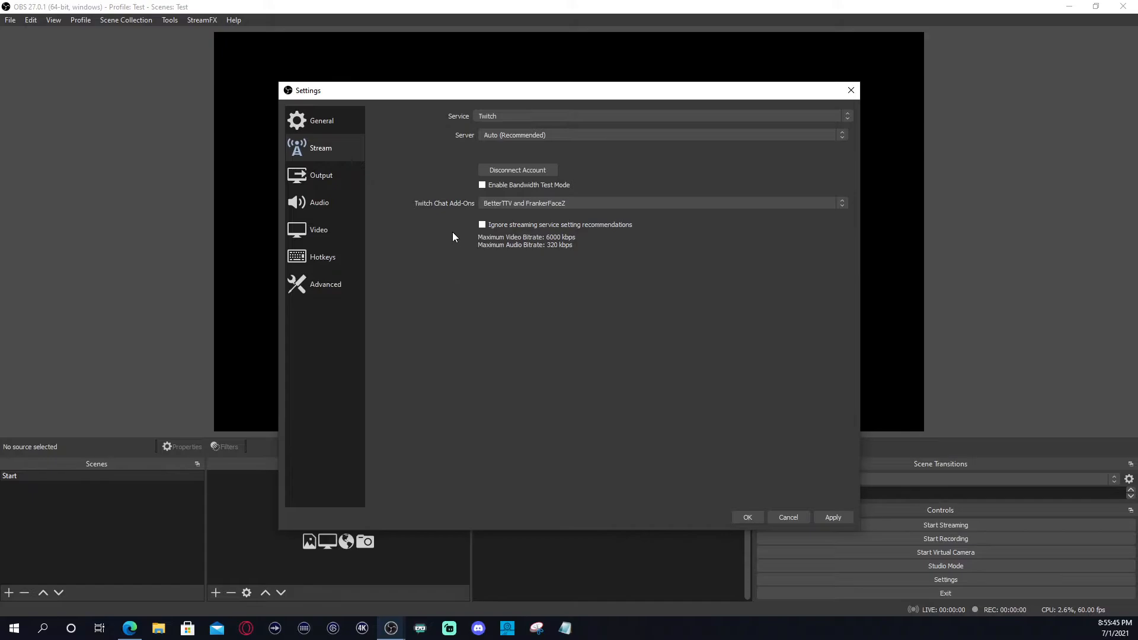
# Set the streaming encoder to NVIDIA NVENC H.264 (new) in the output settings.
pyautogui.click(332, 171)
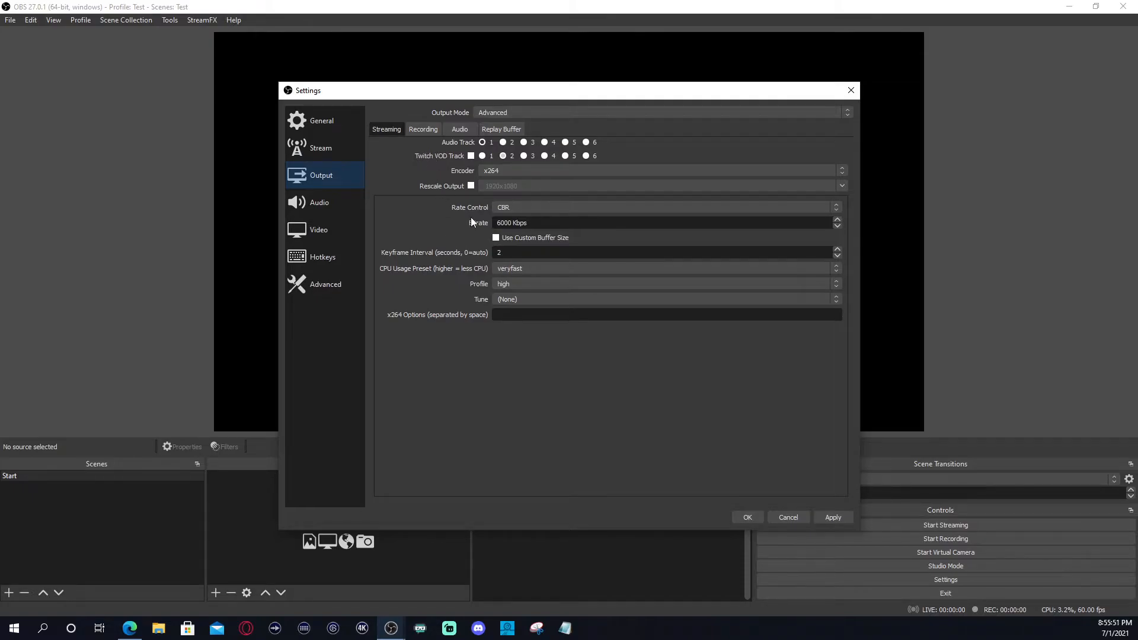
pyautogui.click(516, 170)
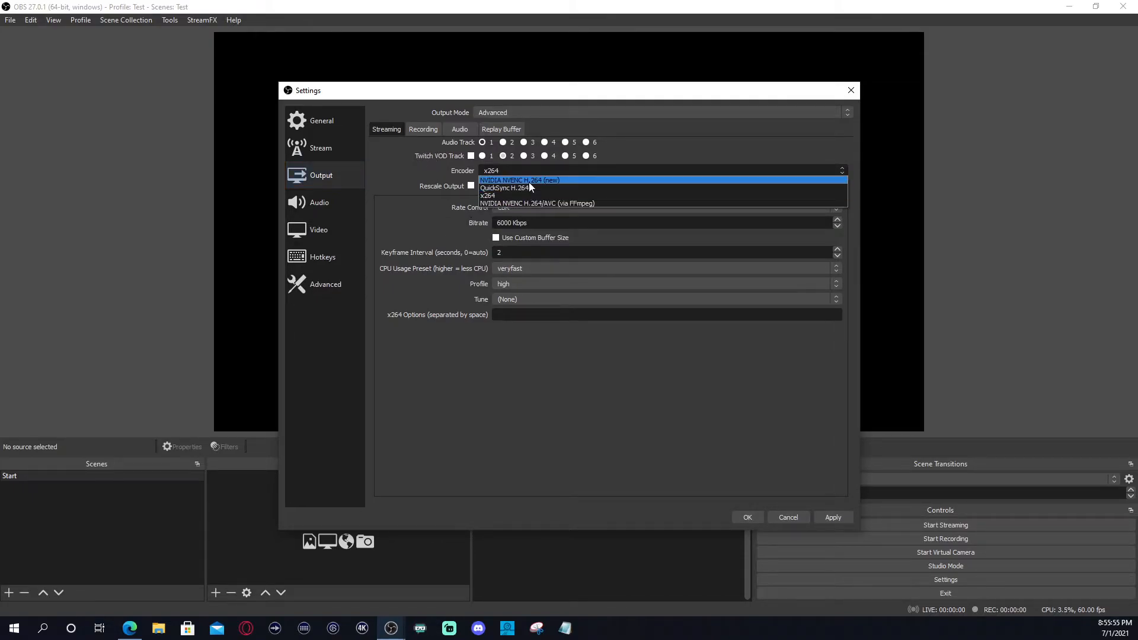
pyautogui.click(529, 181)
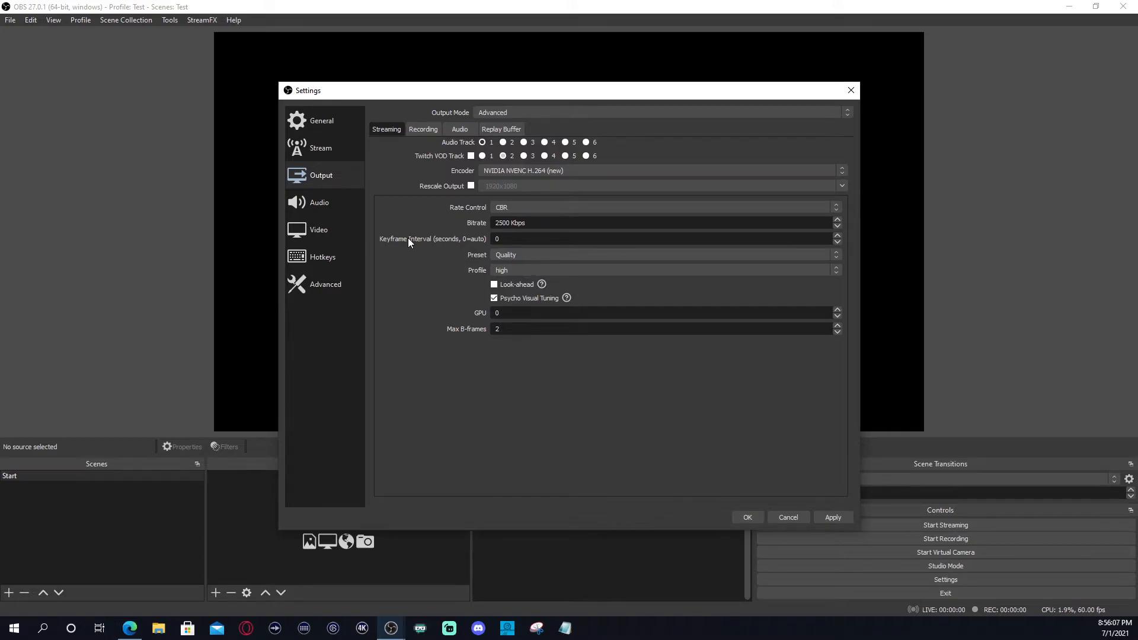
pyautogui.click(490, 175)
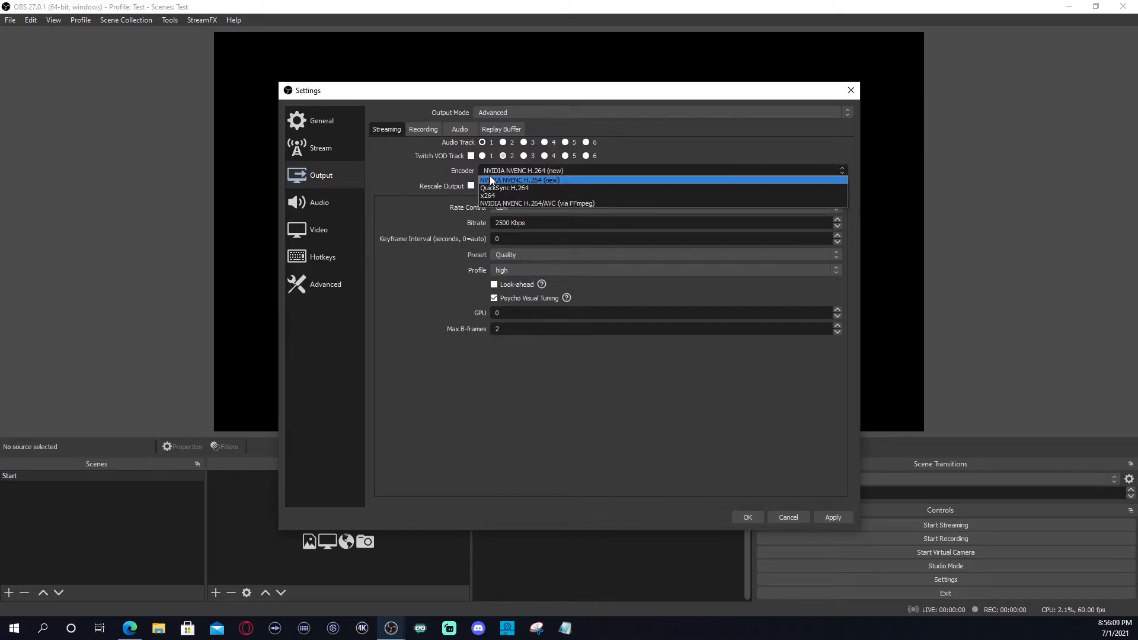
pyautogui.click(542, 181)
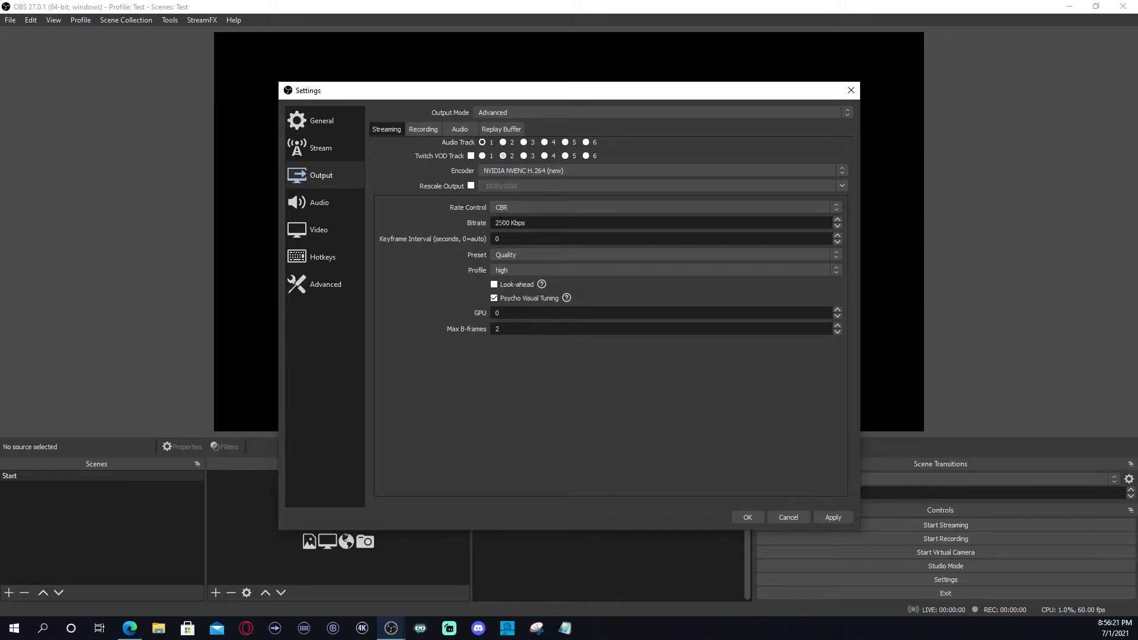
# Set the streaming bitrate to 2500 Kbps.
pyautogui.moveTo(502, 223); pyautogui.dragTo(494, 224)
pyautogui.press('BackSpace')
pyautogui.press('BackSpace')
pyautogui.write('25')
# Set the encoder preset to Quality and the keyframe interval to 2 seconds.
pyautogui.click(508, 258)
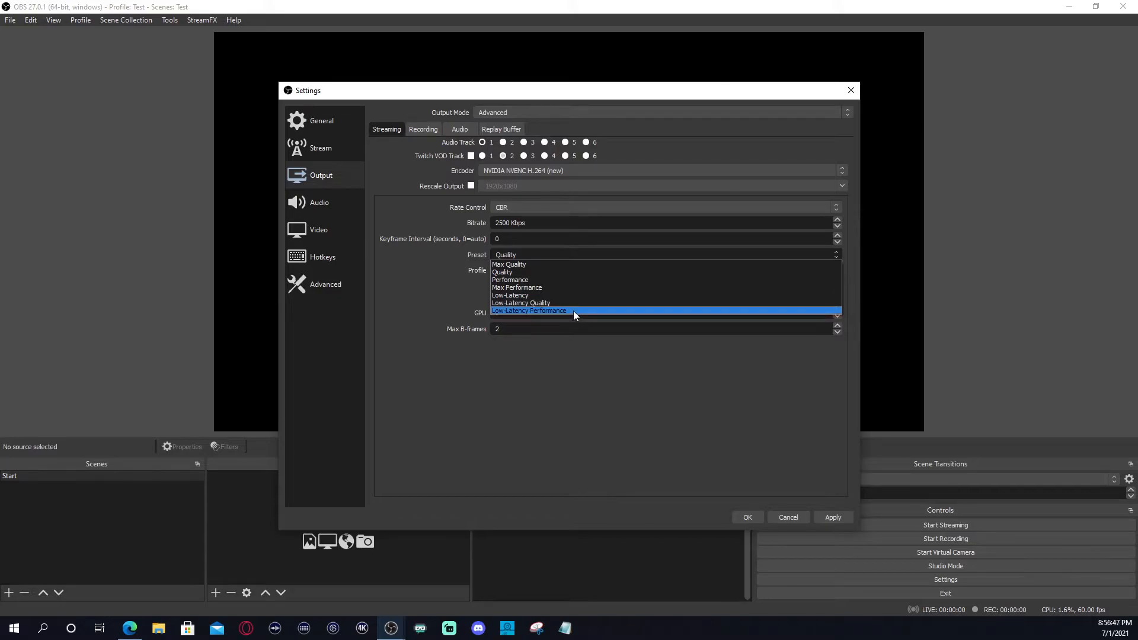
pyautogui.click(530, 279)
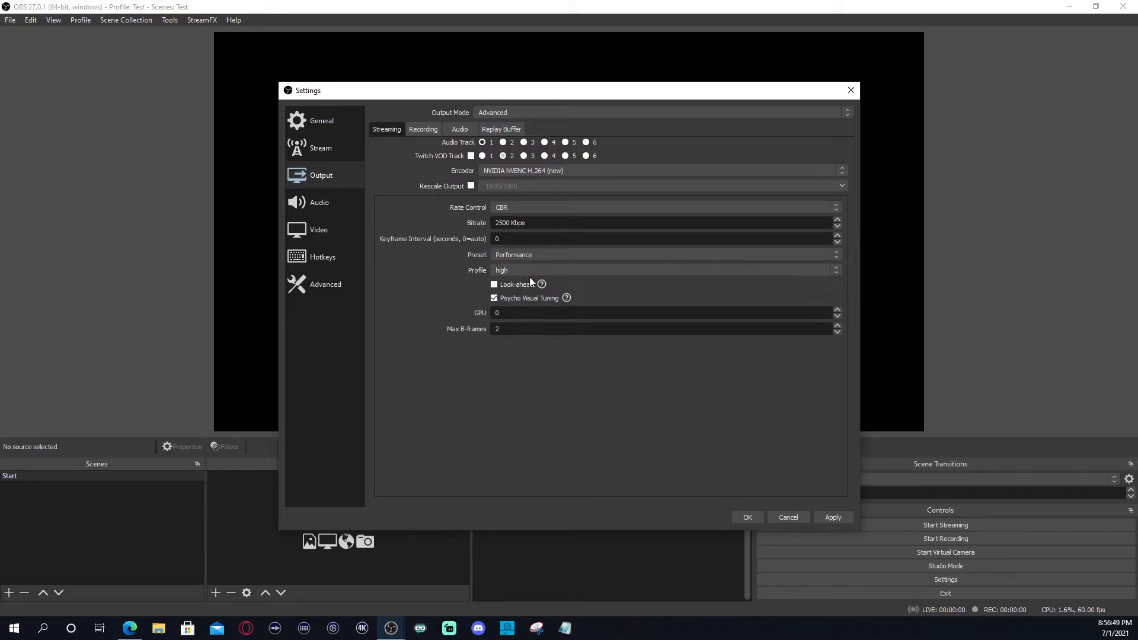
pyautogui.click(522, 255)
pyautogui.click(522, 271)
pyautogui.moveTo(543, 287)
pyautogui.write('2')
pyautogui.click(471, 185)
pyautogui.click(841, 186)
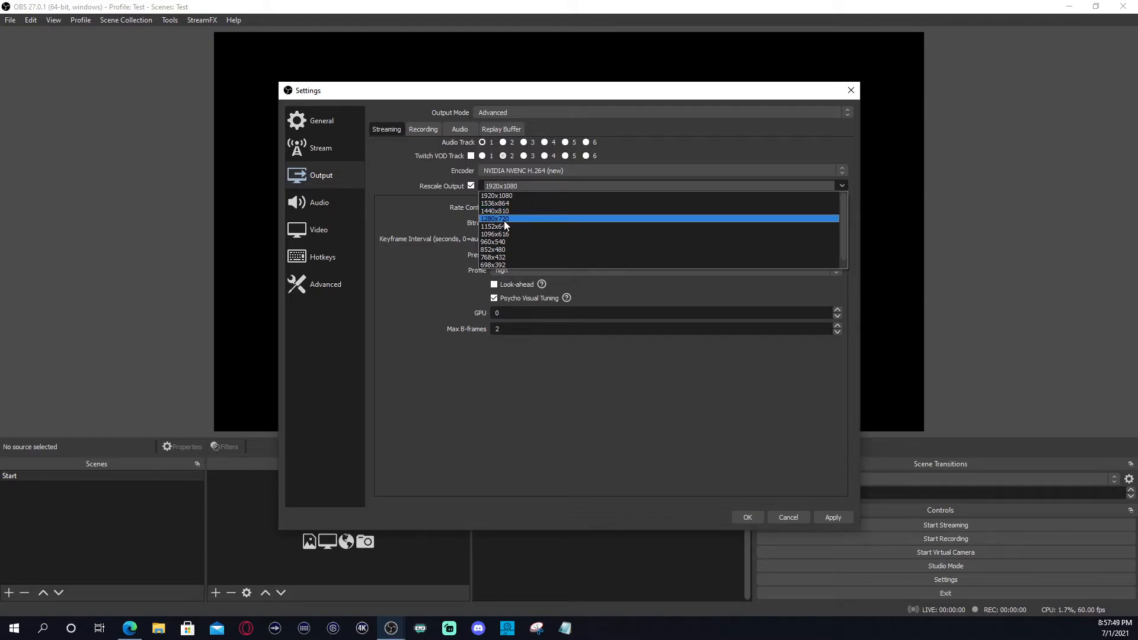
pyautogui.click(470, 187)
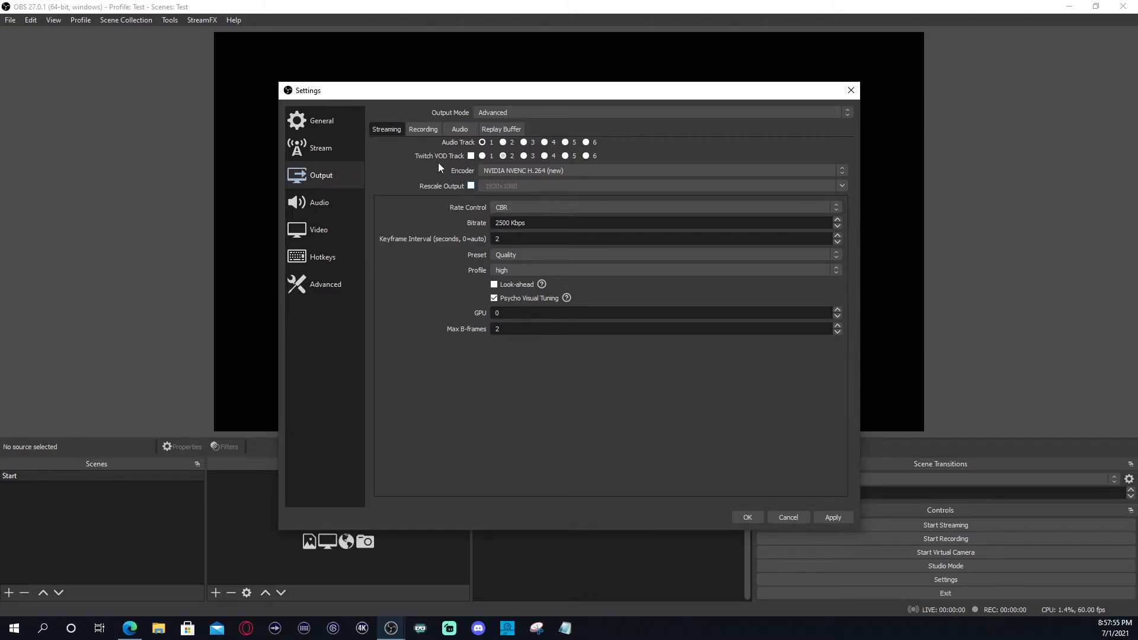
# Keep the recording path F:/Stream/Elgato and set the recording format to mp4 in the output settings.
pyautogui.click(424, 131)
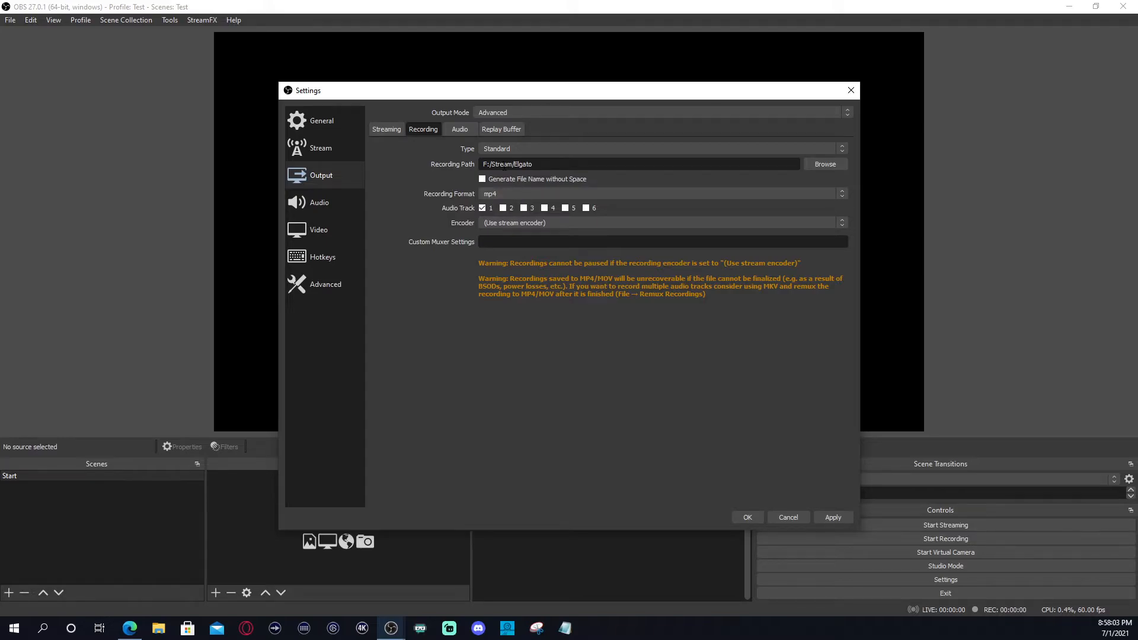
pyautogui.click(826, 165)
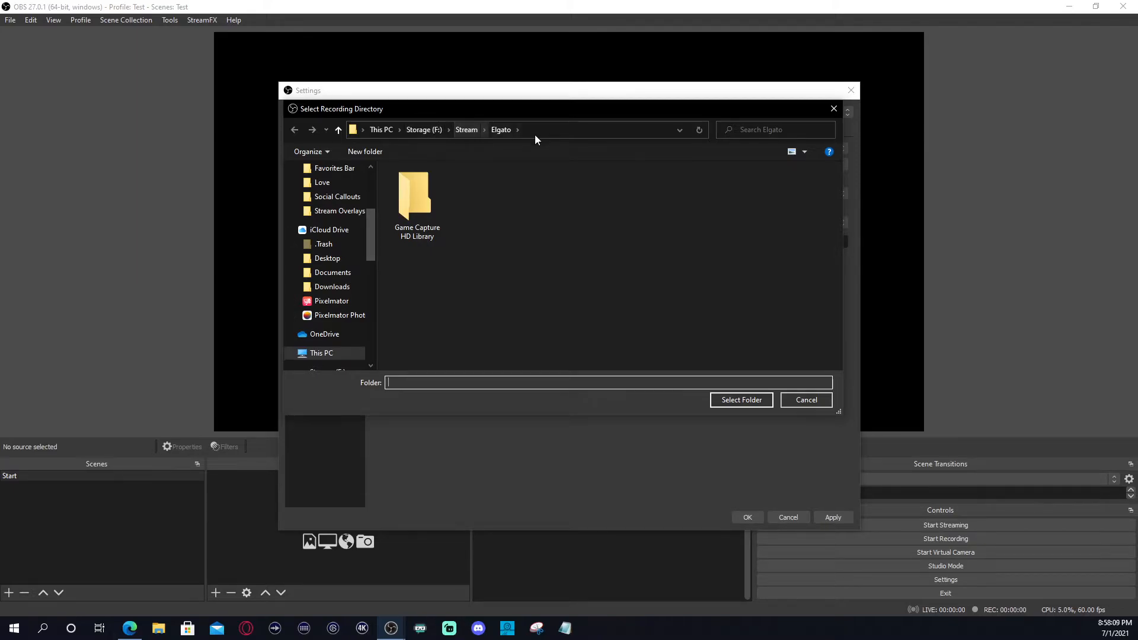
pyautogui.click(789, 401)
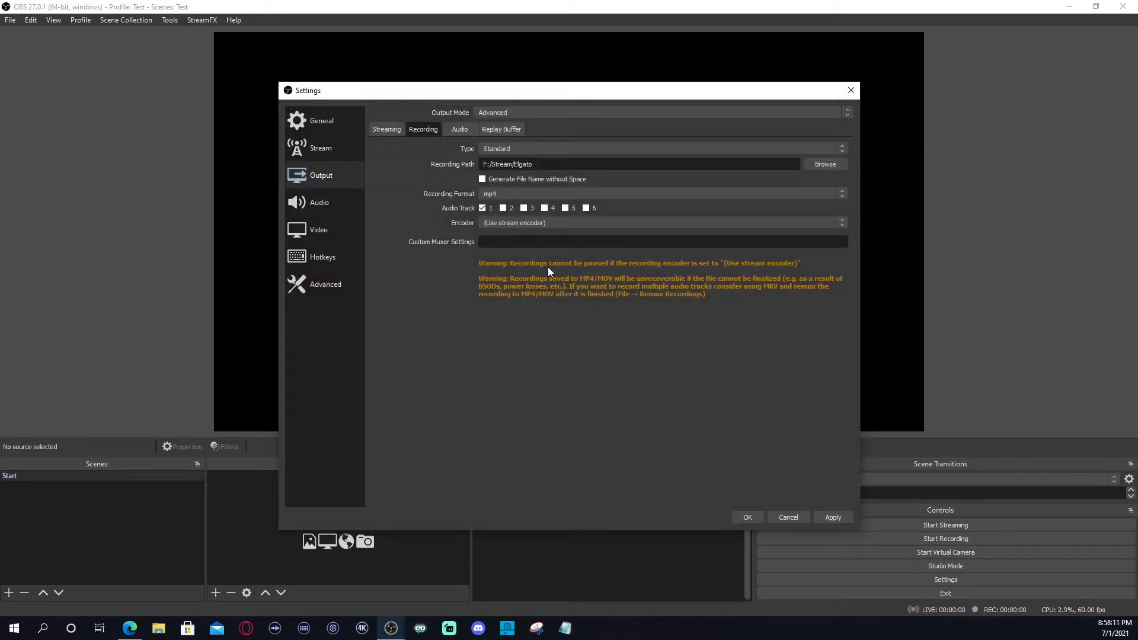
pyautogui.click(505, 195)
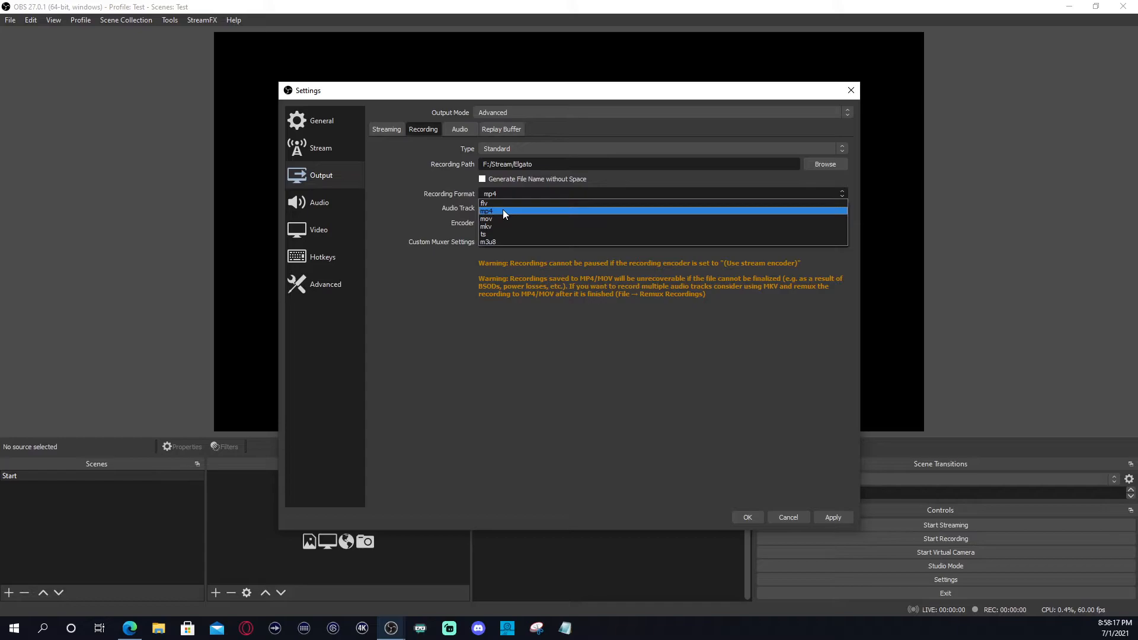
pyautogui.click(501, 210)
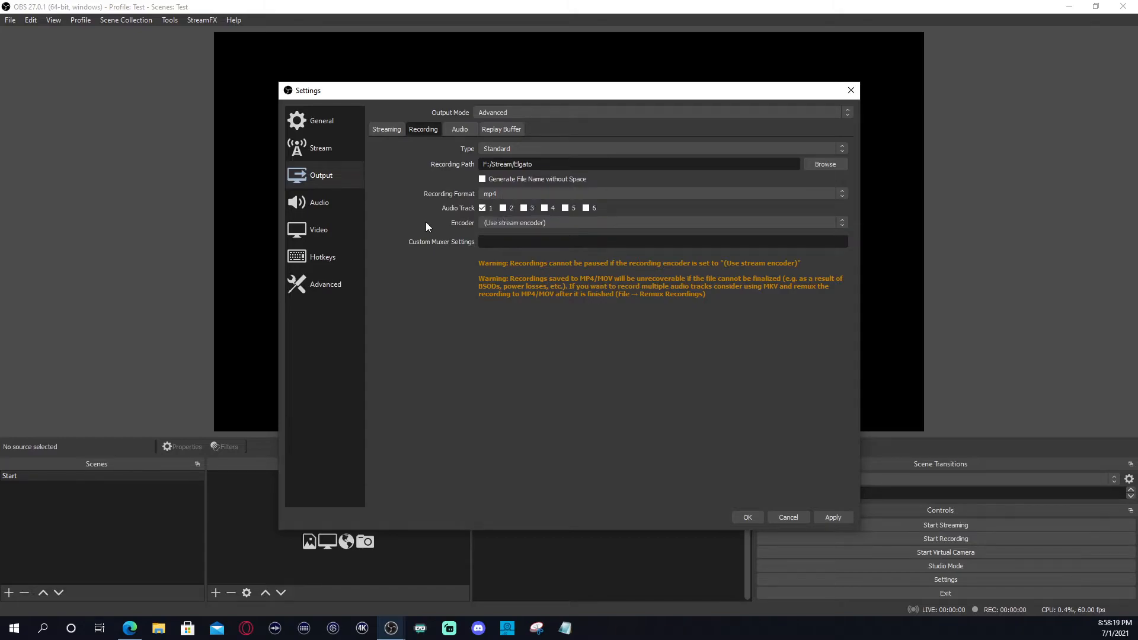
# Set the recording encoder to NVIDIA NVENC H.264 (new) with a keyframe interval of 2 seconds.
pyautogui.click(503, 226)
pyautogui.click(546, 240)
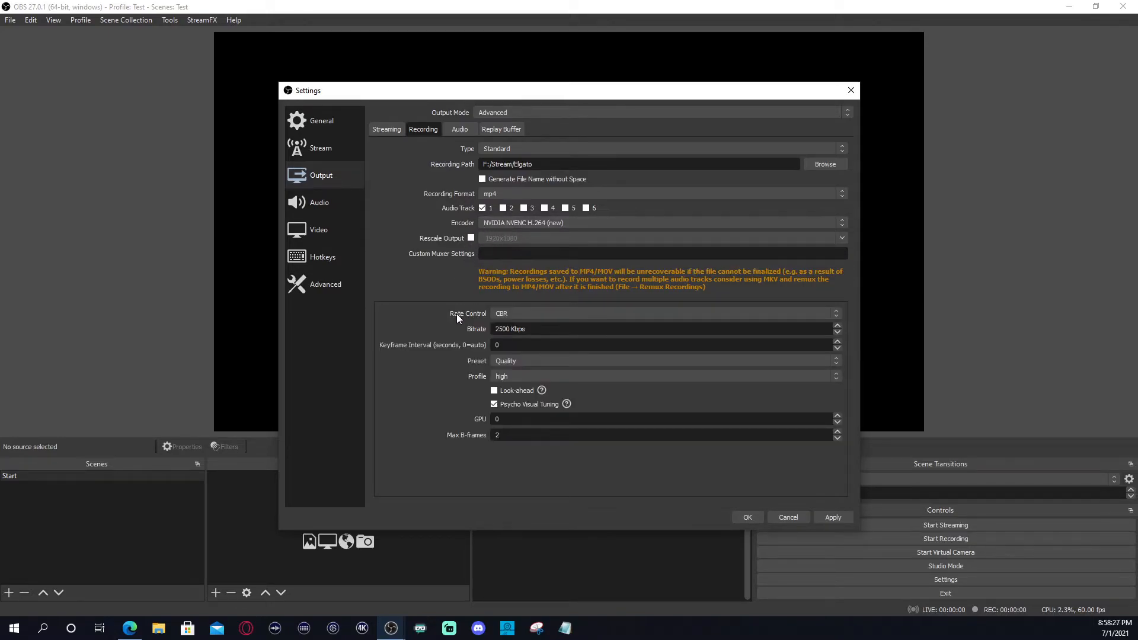
pyautogui.doubleClick(498, 346)
pyautogui.write('2')
# Review the audio track bitrates and the replay buffer option, and return to the streaming output settings.
pyautogui.click(464, 128)
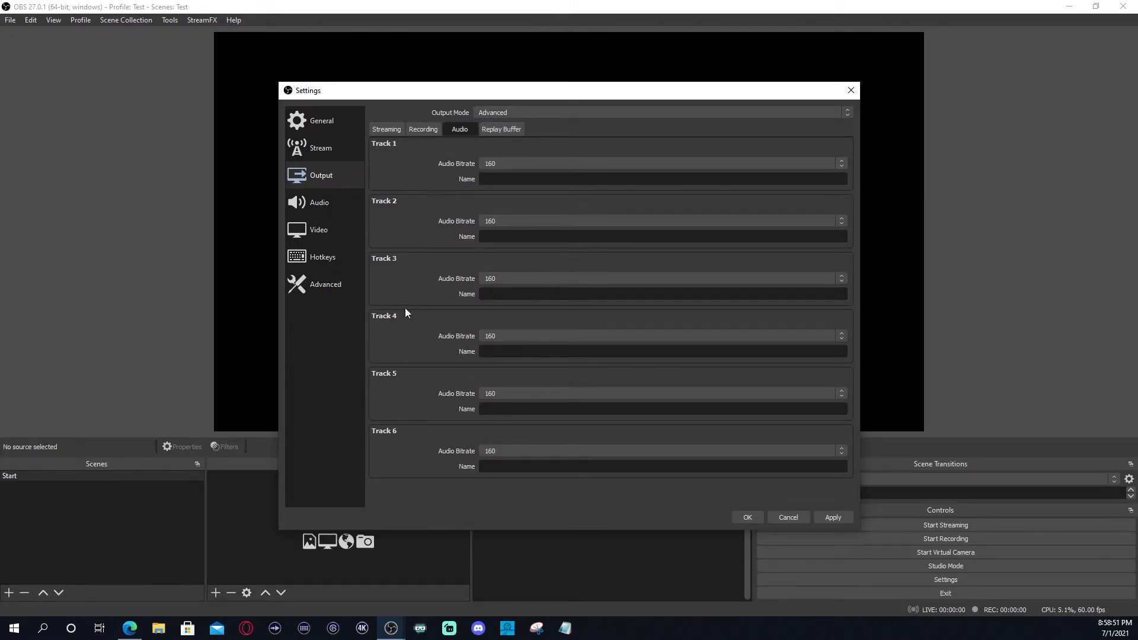
pyautogui.click(506, 130)
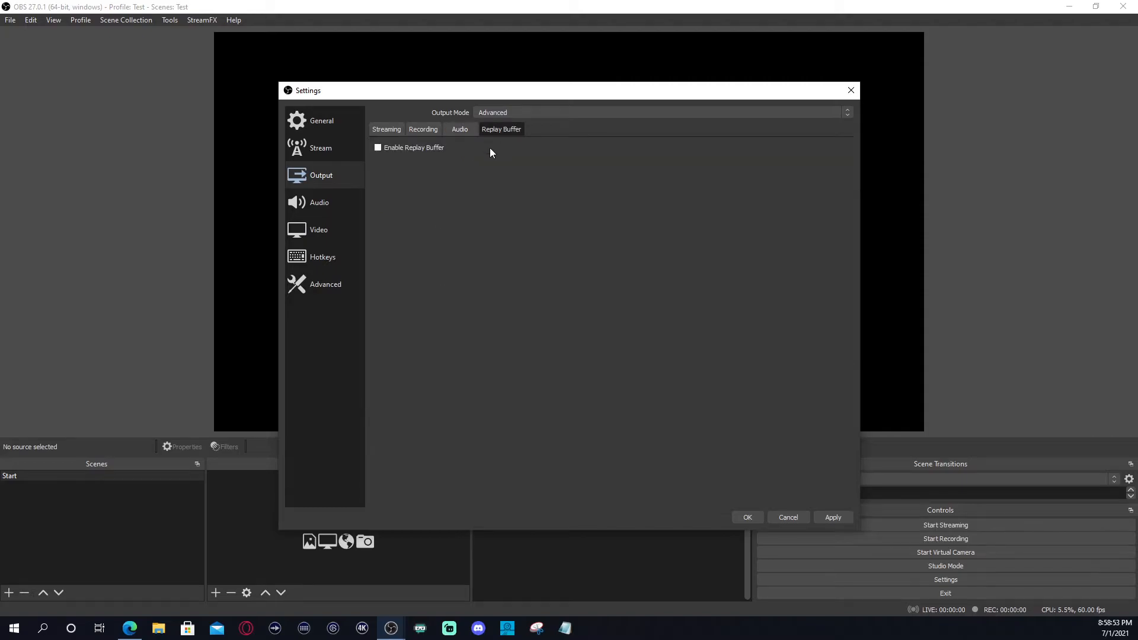
pyautogui.click(392, 134)
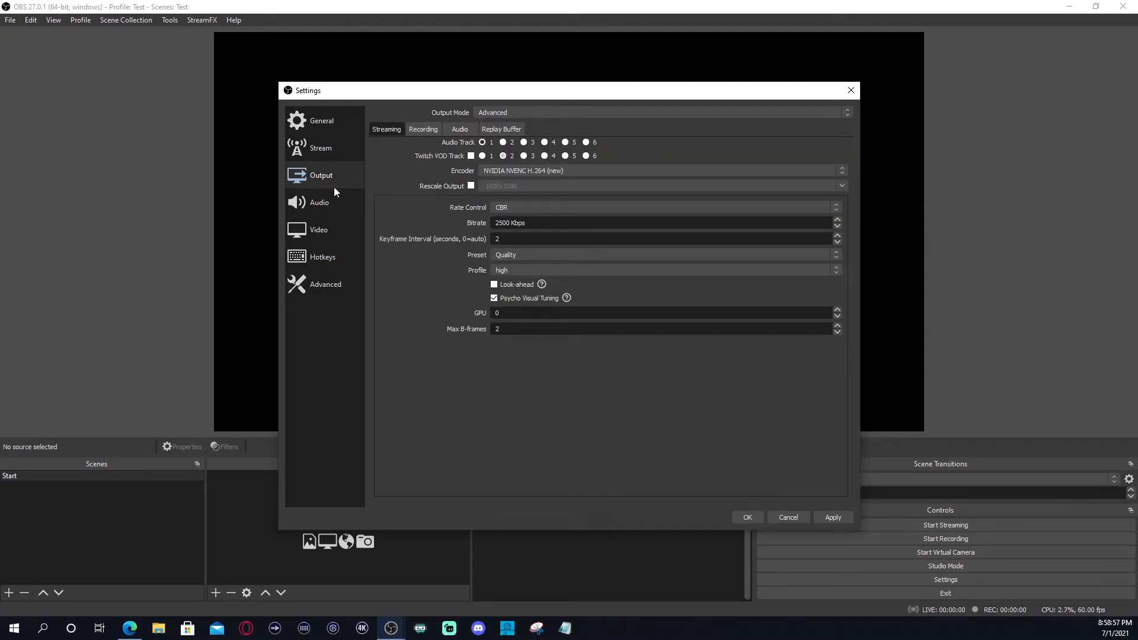
# Check the sample rate choices in the audio settings and keep 48 kHz.
pyautogui.click(319, 204)
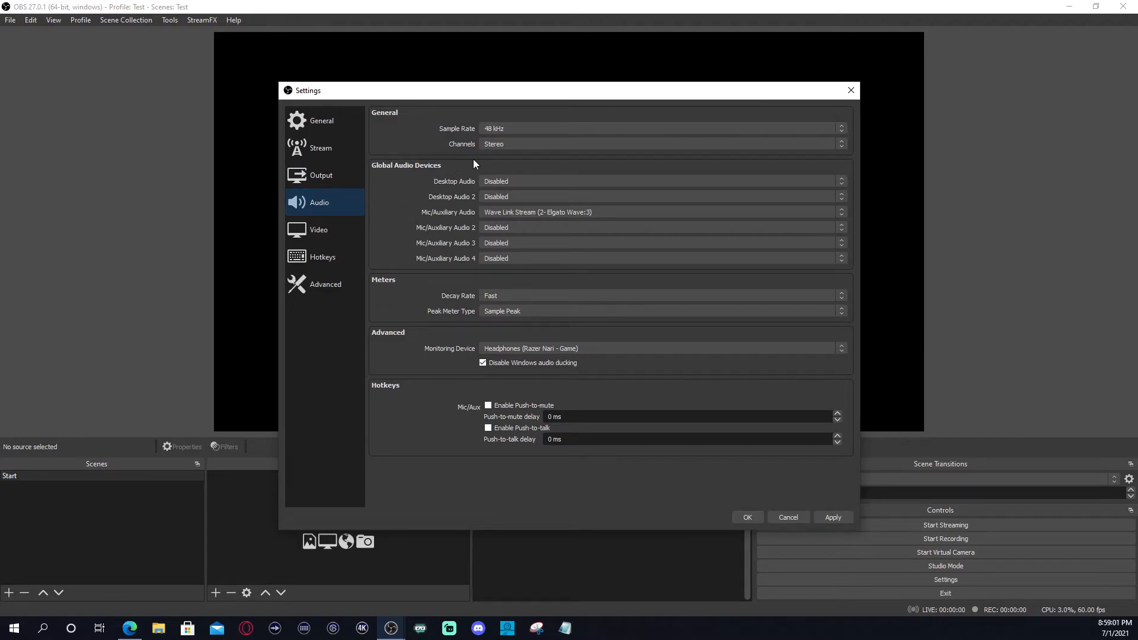
pyautogui.click(506, 127)
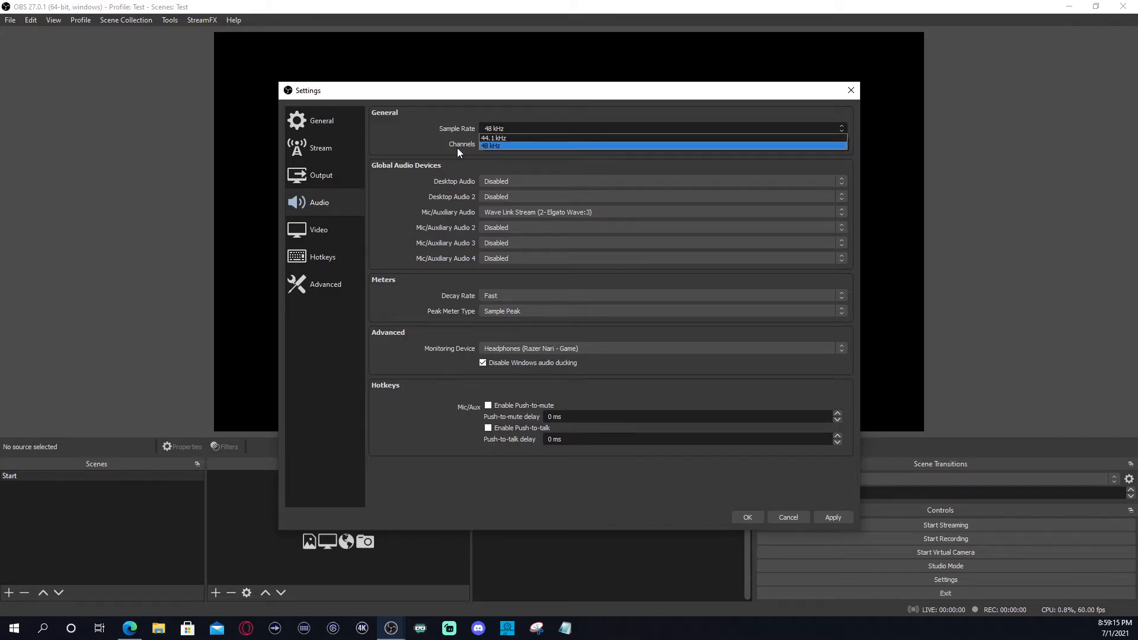
pyautogui.click(424, 149)
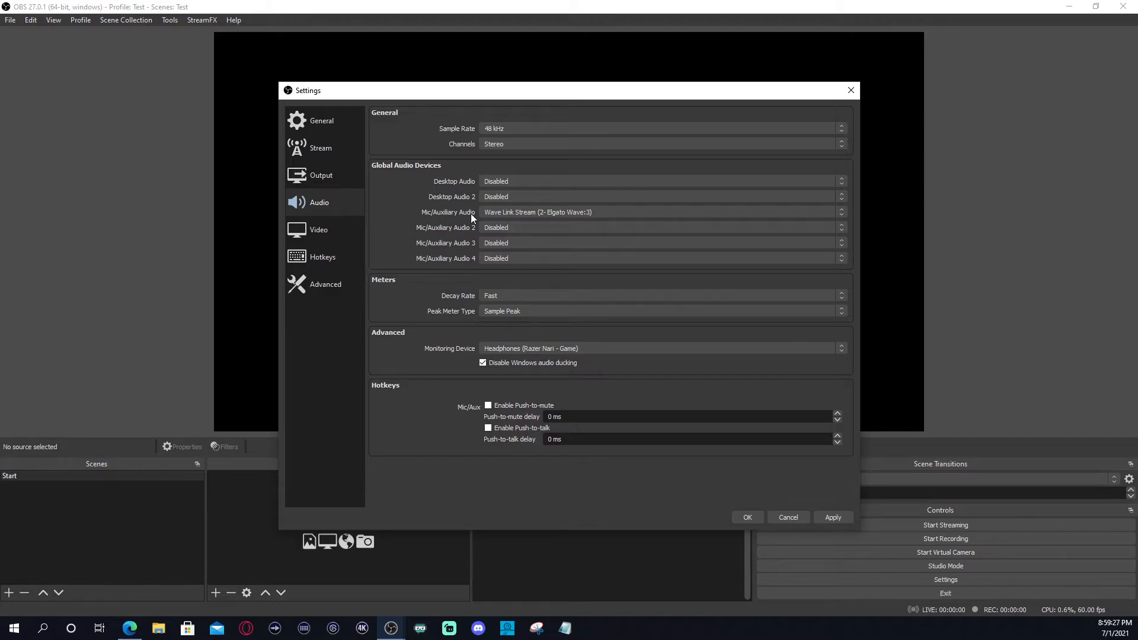
# Set Mic/Auxiliary Audio to Wave Link Stream (2- Elgato Wave:3) and keep Headphones (Razer Nari - Game) as the monitoring device.
pyautogui.click(507, 213)
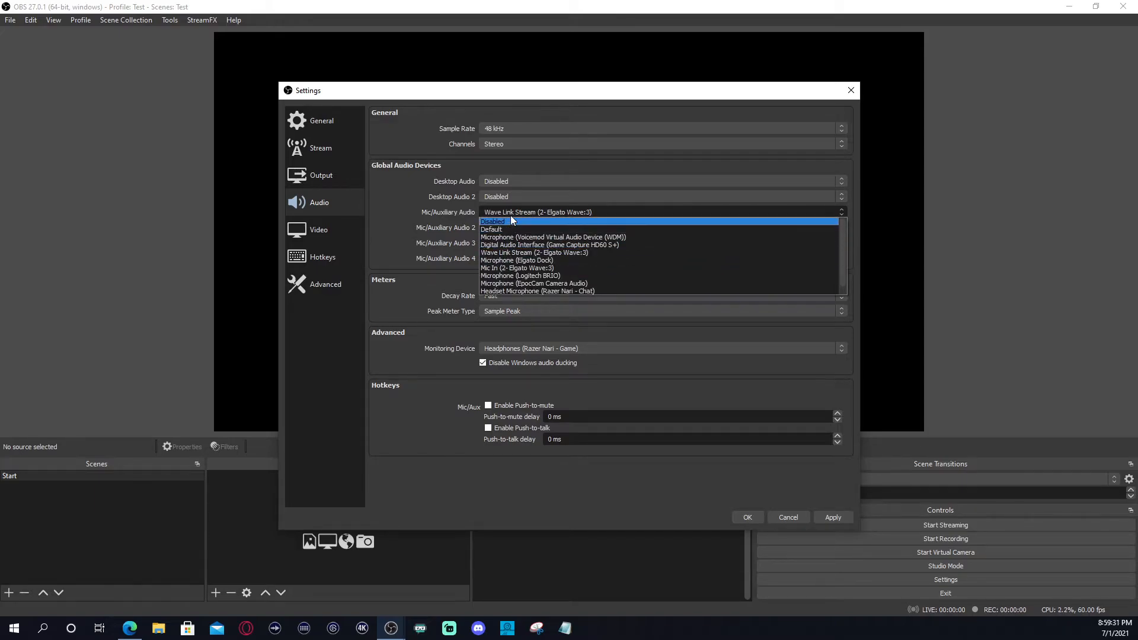
pyautogui.click(521, 253)
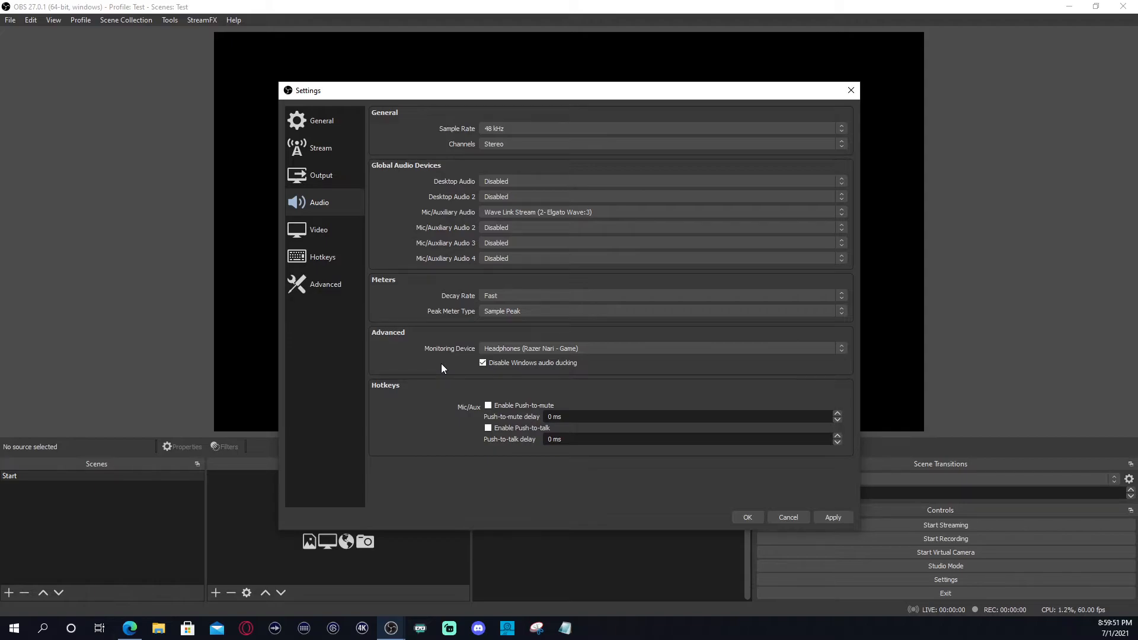
pyautogui.click(498, 350)
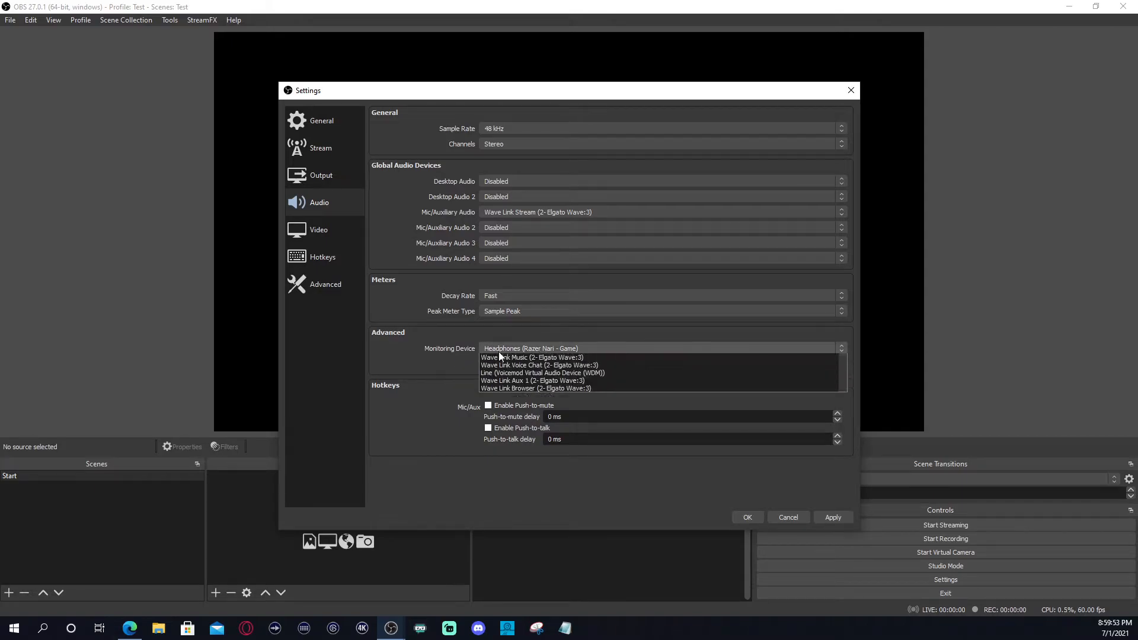
pyautogui.click(537, 383)
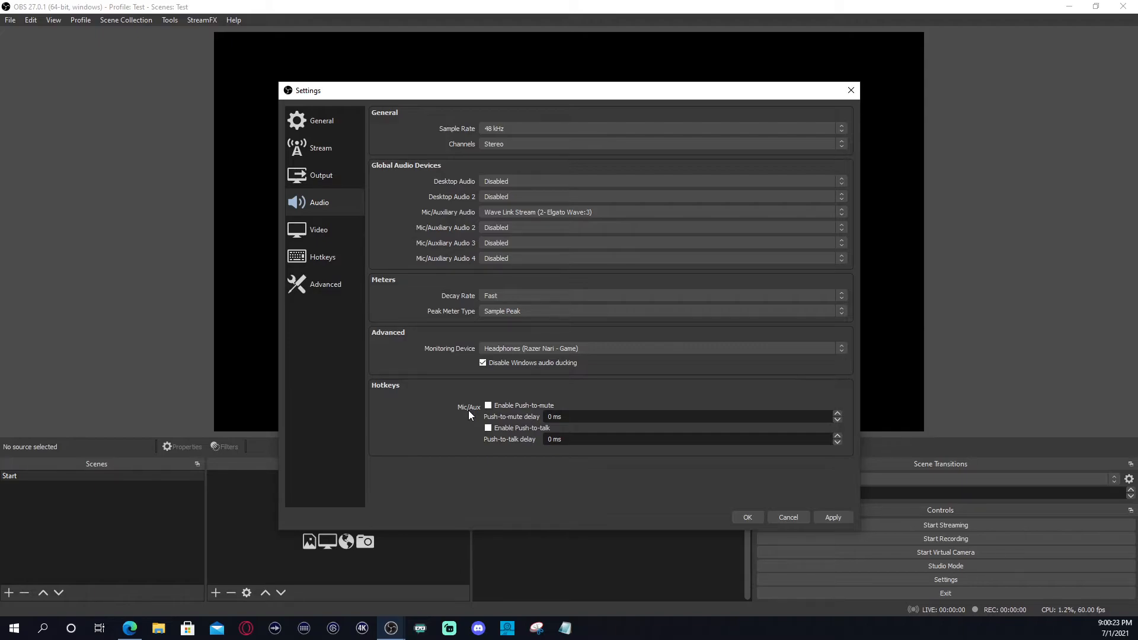
# Set the video downscale filter to Lanczos (Sharpened scaling, 36 samples) and the common FPS value to 60.
pyautogui.click(306, 230)
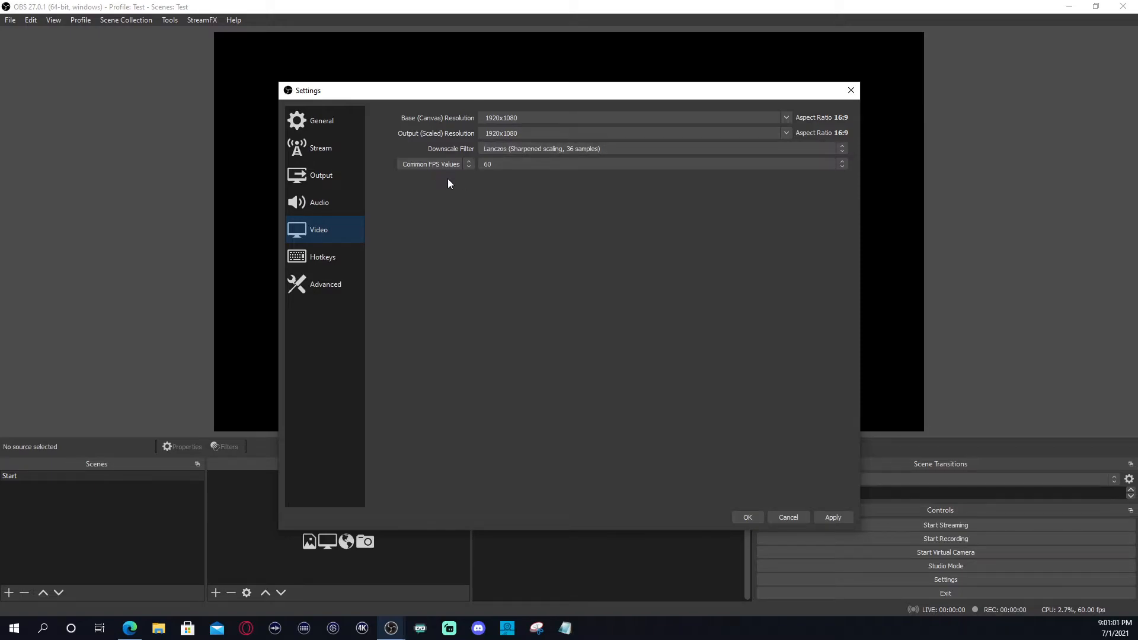
pyautogui.click(503, 148)
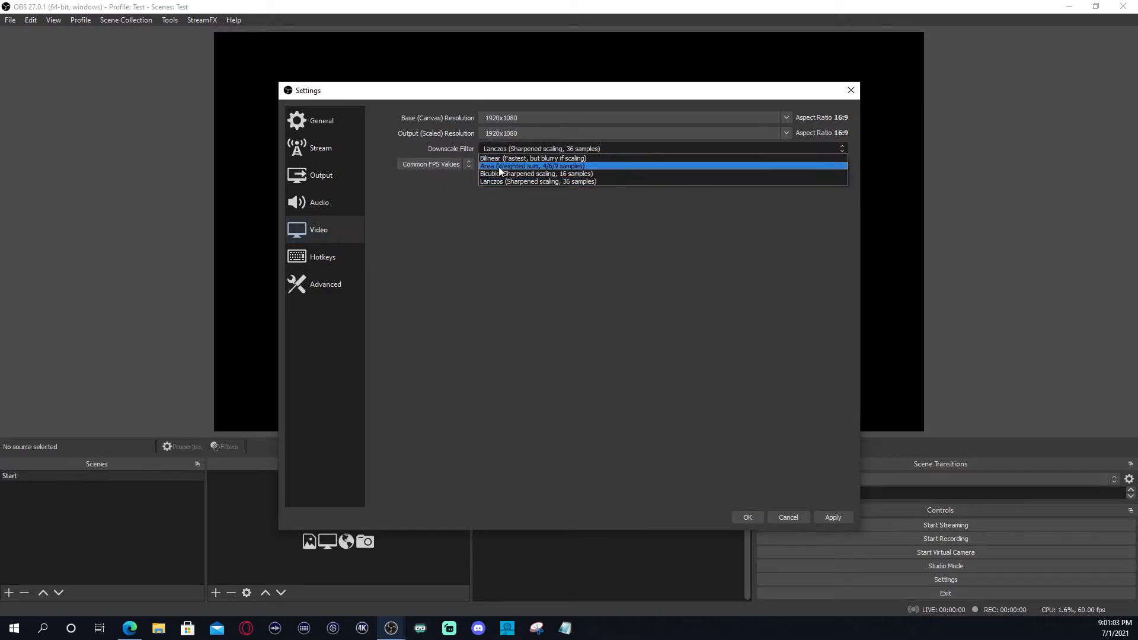
pyautogui.click(557, 182)
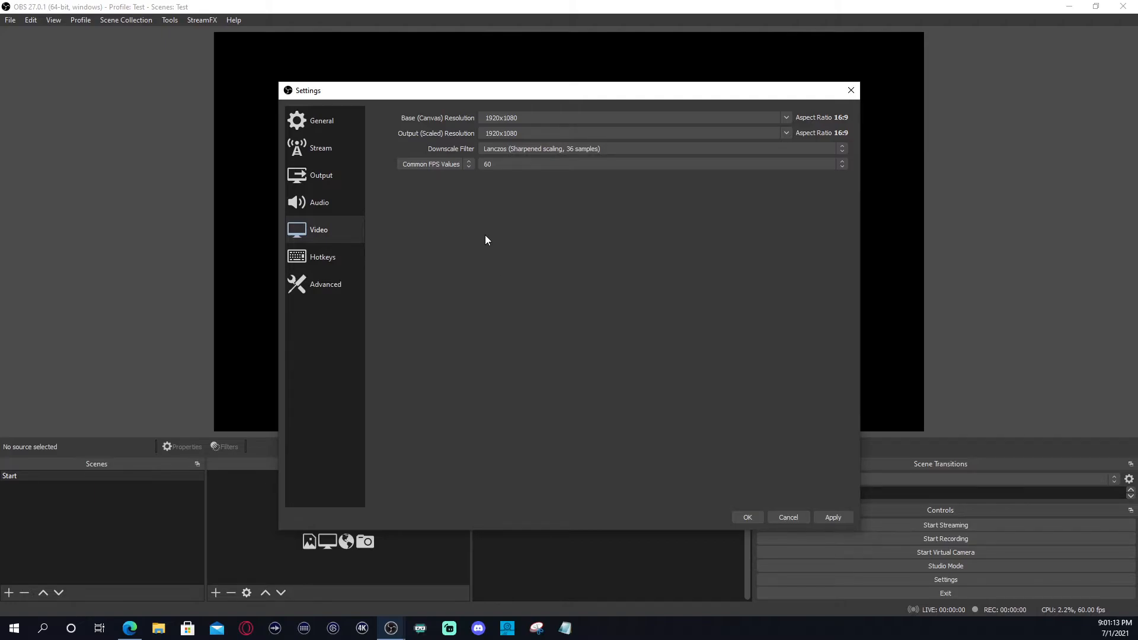
pyautogui.click(502, 165)
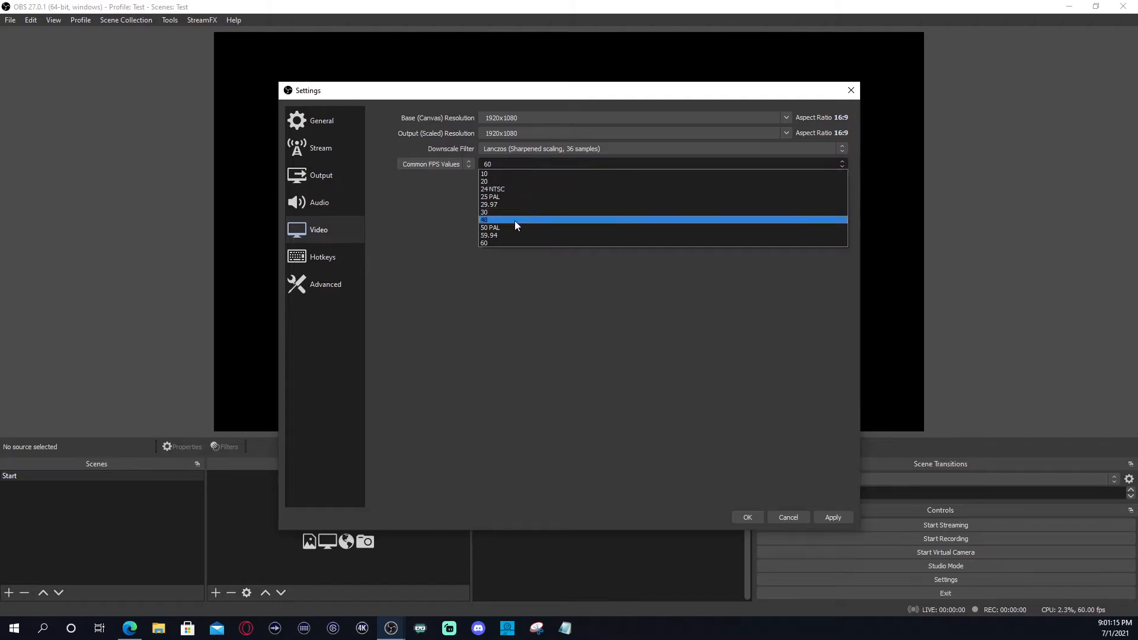
pyautogui.click(512, 244)
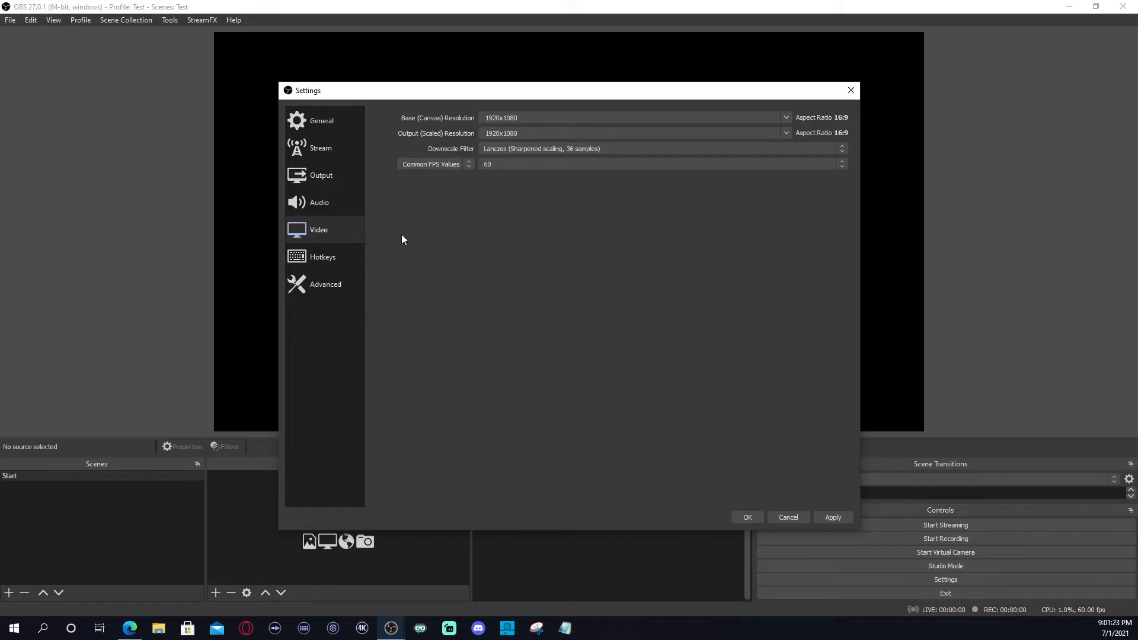
# View the hotkey assignments and set the process priority to High in the advanced settings.
pyautogui.click(309, 258)
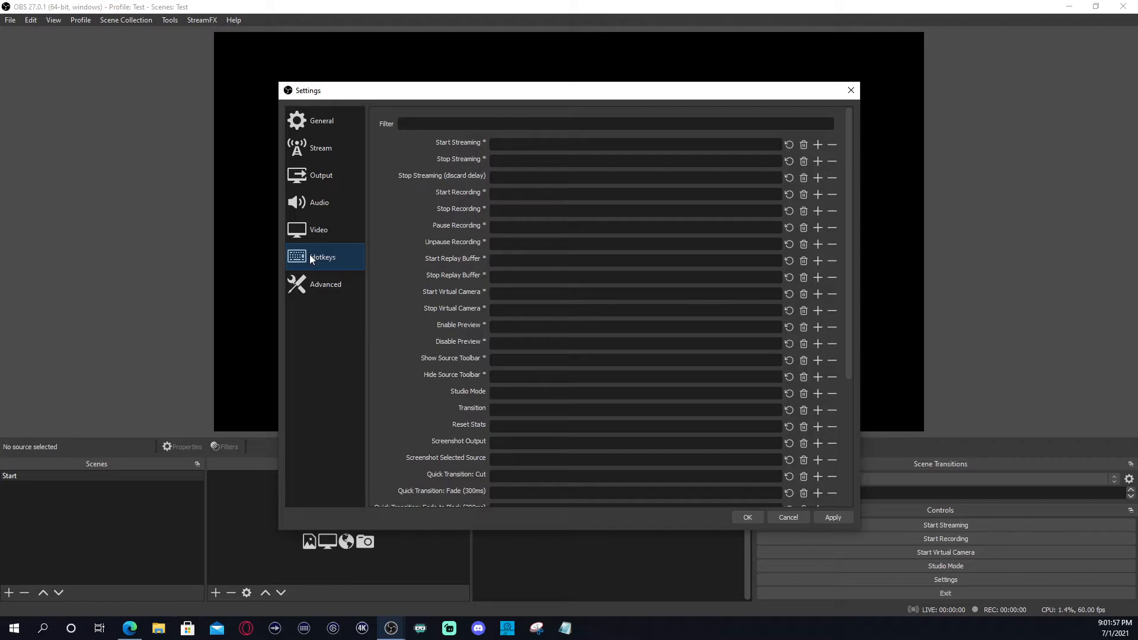
pyautogui.click(315, 281)
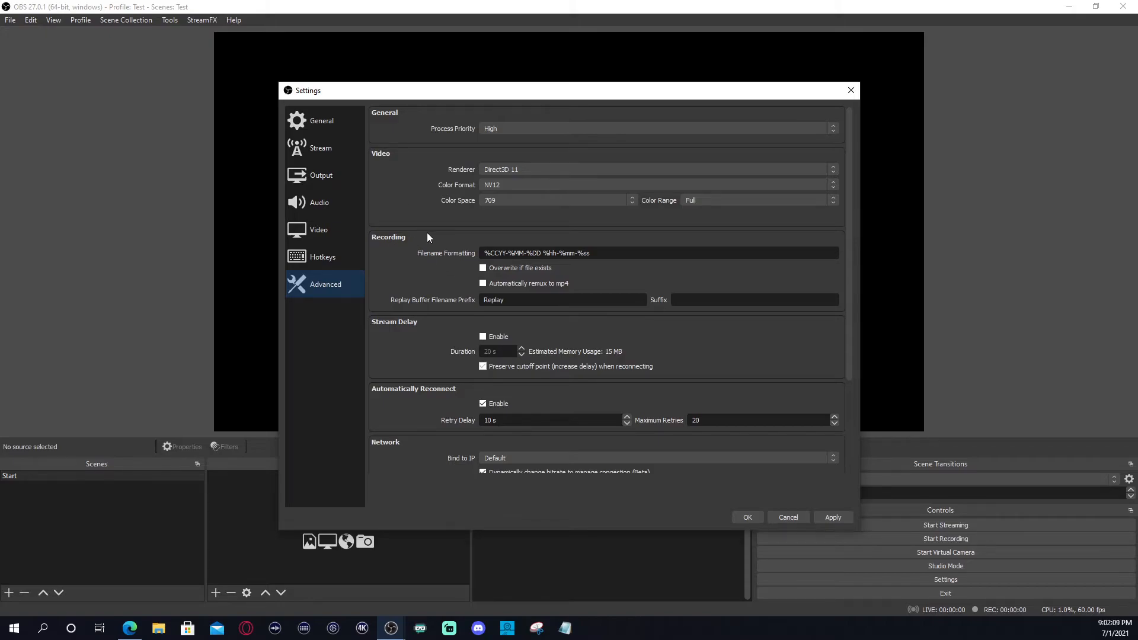
pyautogui.click(498, 127)
pyautogui.click(499, 137)
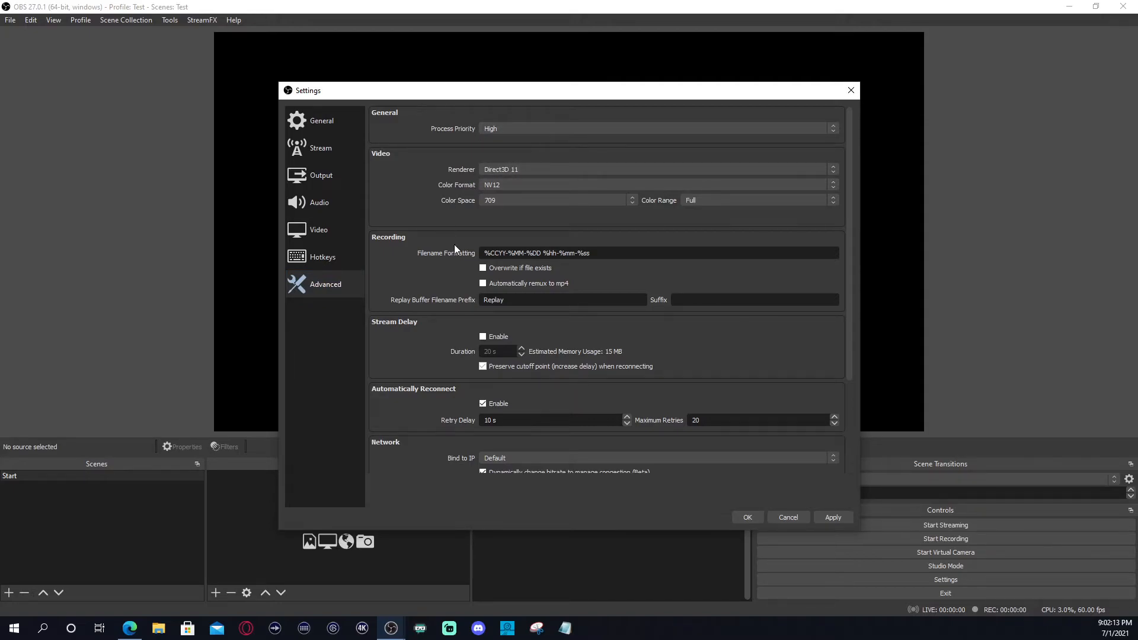
# Set the advanced video renderer to Direct3D 11 and the color format to NV12.
pyautogui.scroll(-1, 450, 180)
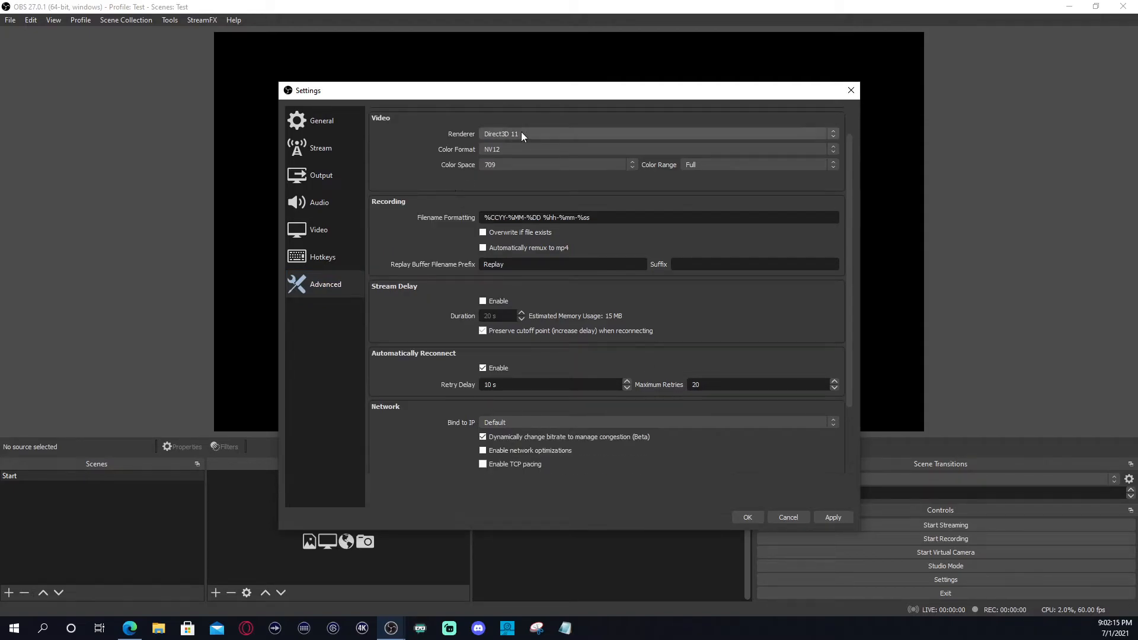
pyautogui.click(518, 132)
pyautogui.click(498, 142)
pyautogui.click(522, 135)
pyautogui.click(480, 151)
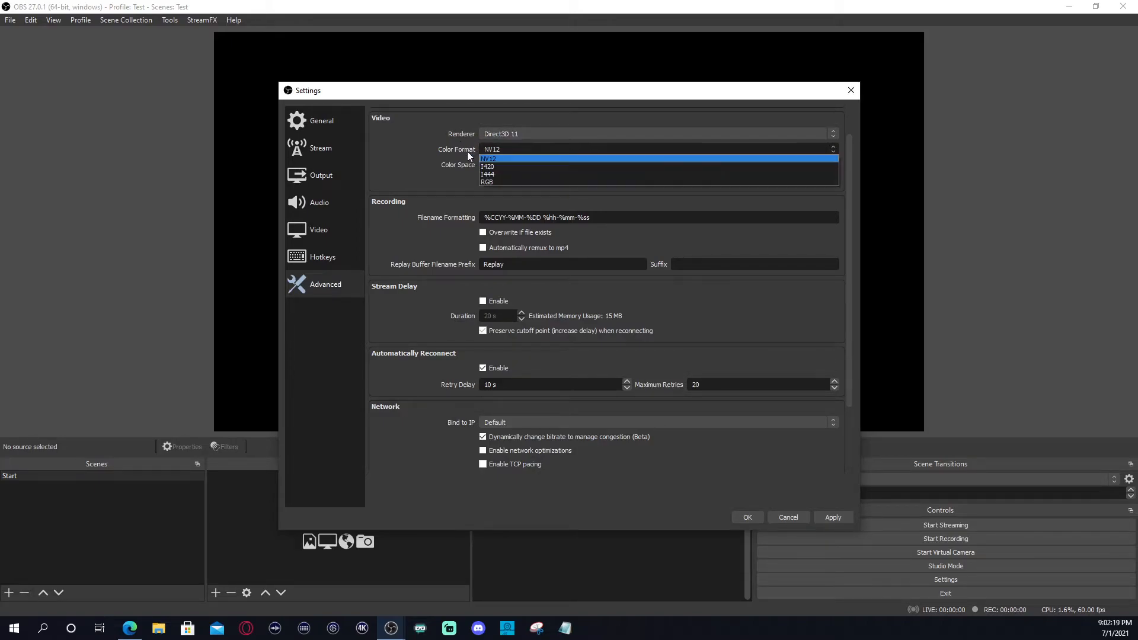
pyautogui.click(436, 152)
pyautogui.click(511, 151)
pyautogui.click(504, 157)
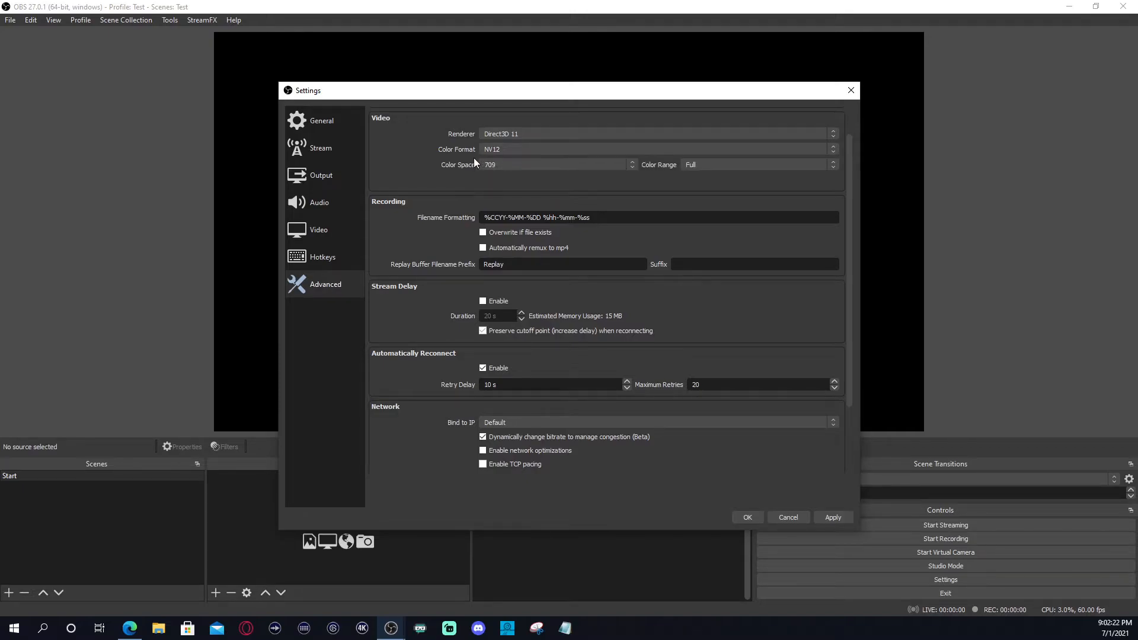
pyautogui.click(516, 151)
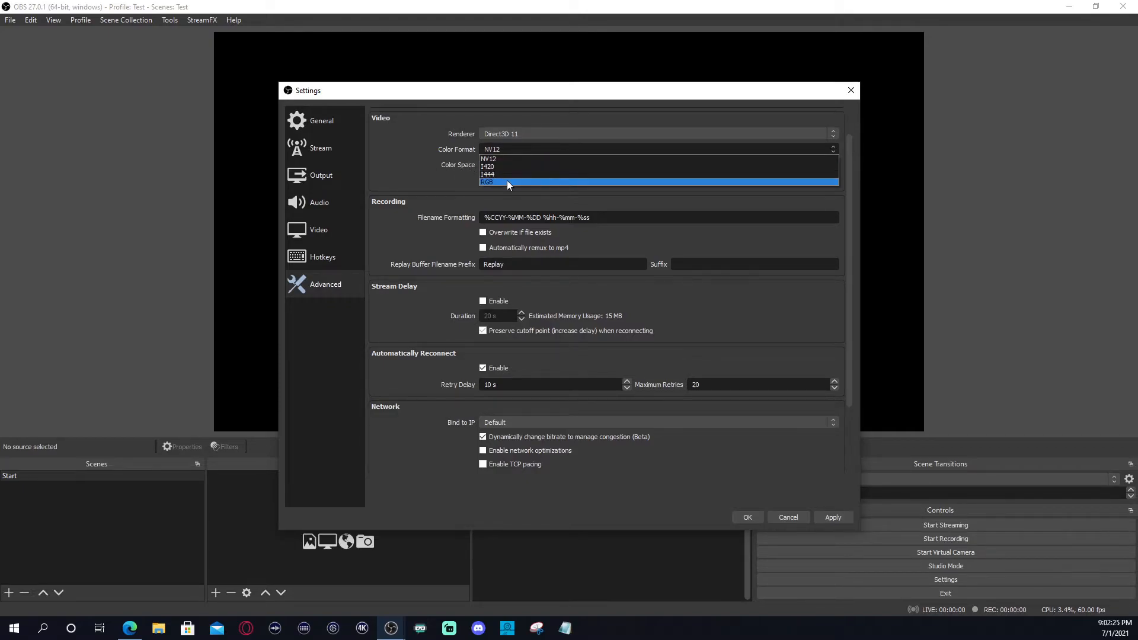
pyautogui.click(460, 151)
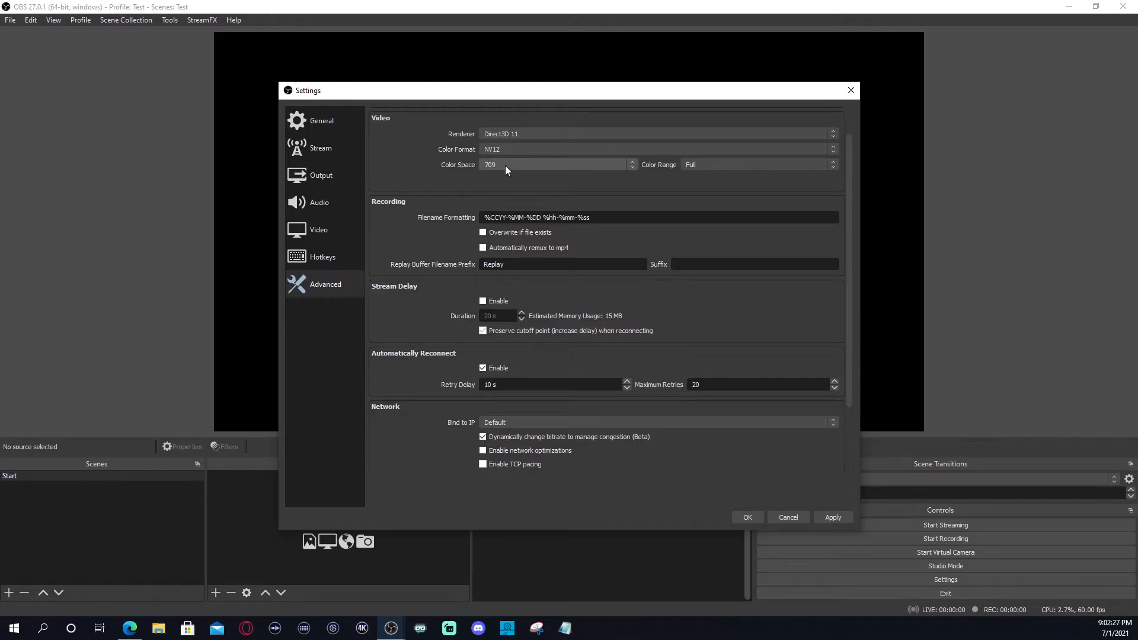
# Set the color space to 709 and the color range to Full.
pyautogui.click(505, 166)
pyautogui.click(503, 180)
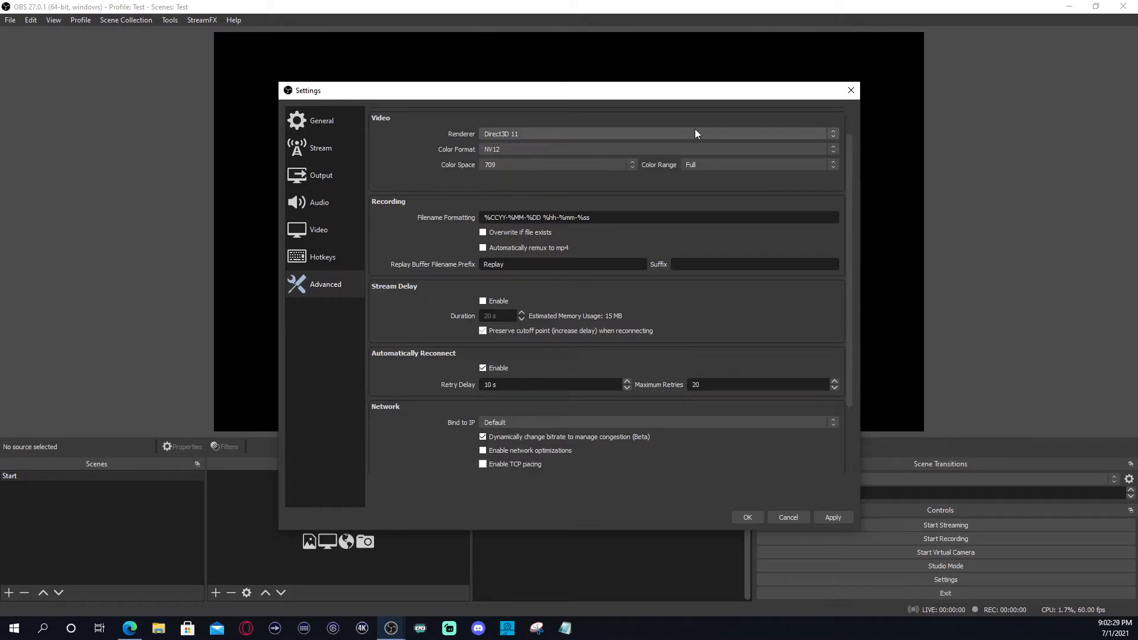
pyautogui.click(696, 166)
pyautogui.click(689, 182)
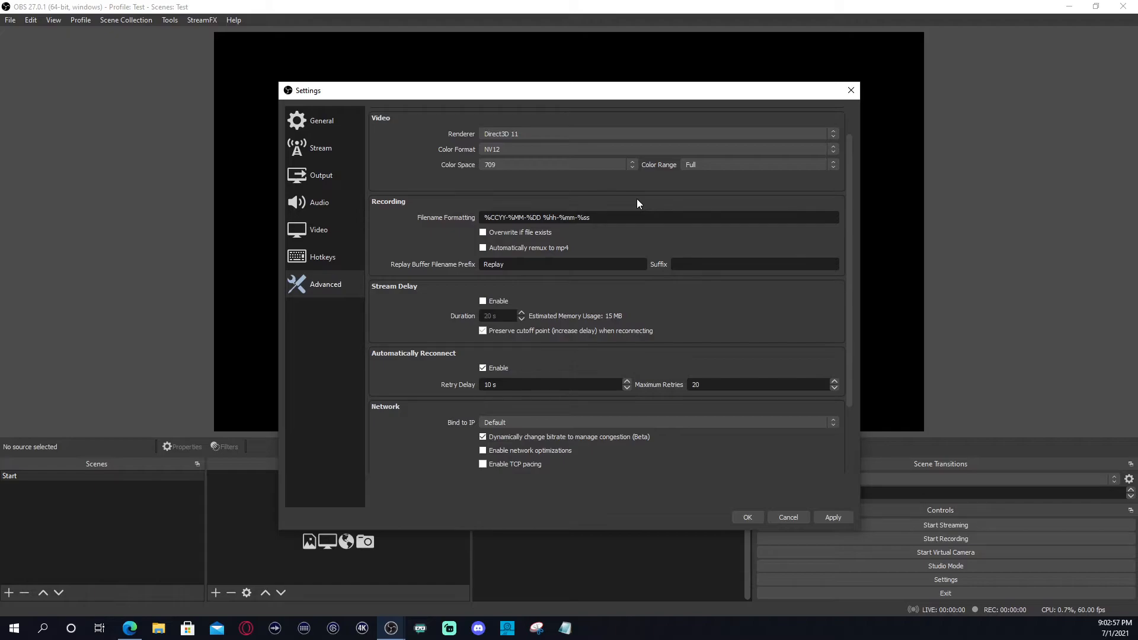
# Set the hotkey focus behavior to Never disable hotkeys, then apply the advanced settings and close the settings window.
pyautogui.scroll(-1, 436, 224)
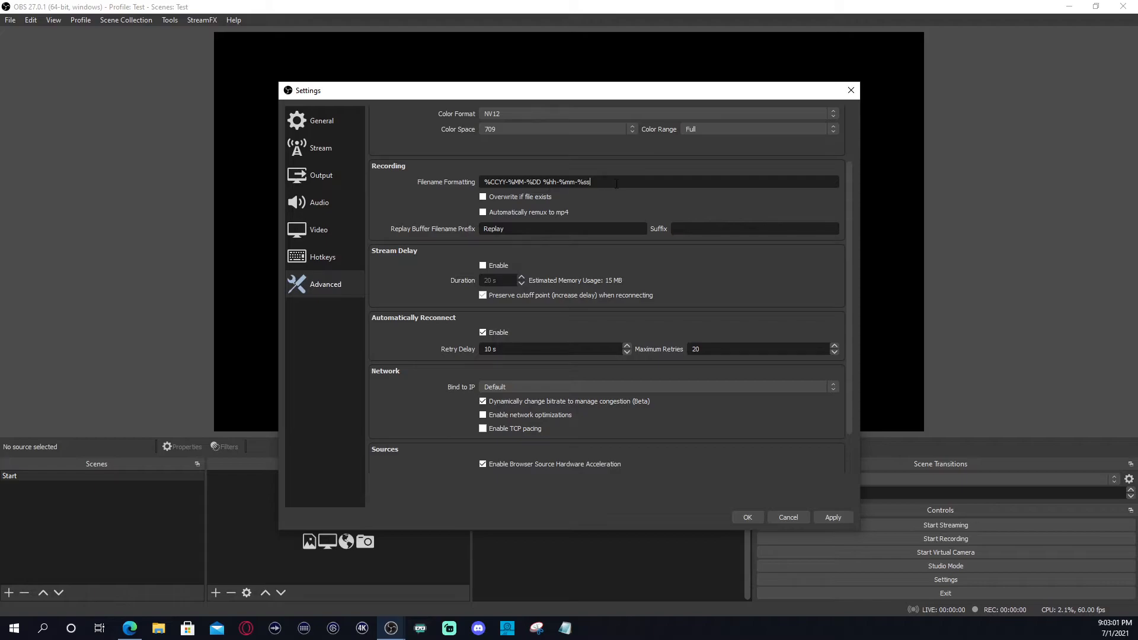
pyautogui.click(499, 176)
pyautogui.moveTo(492, 187)
pyautogui.scroll(-1, 413, 265)
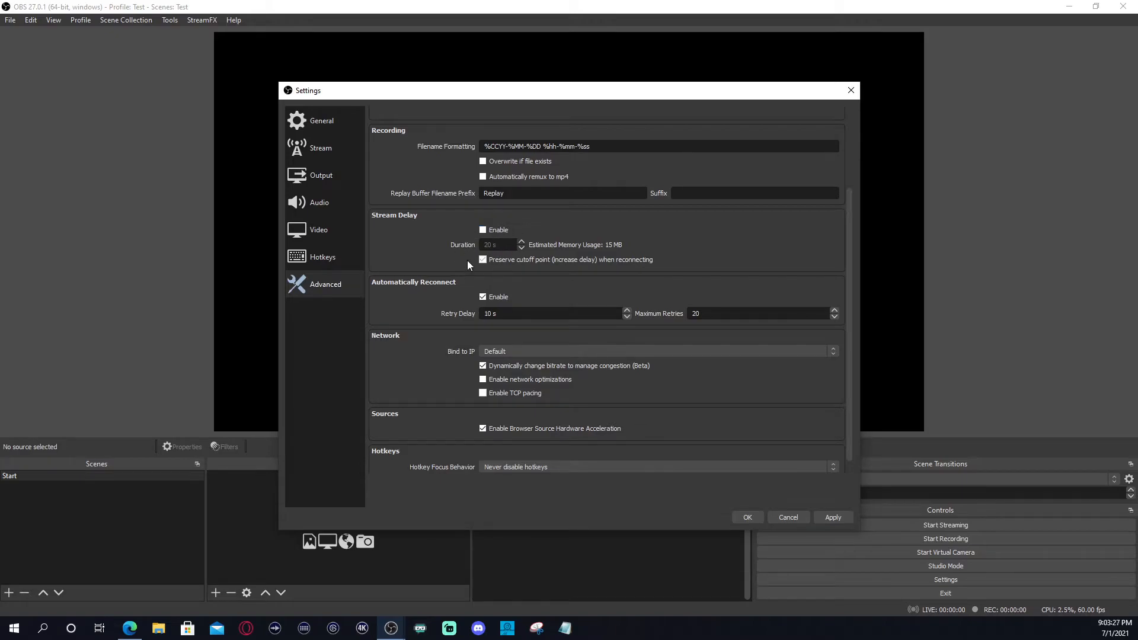
pyautogui.scroll(-1, 414, 306)
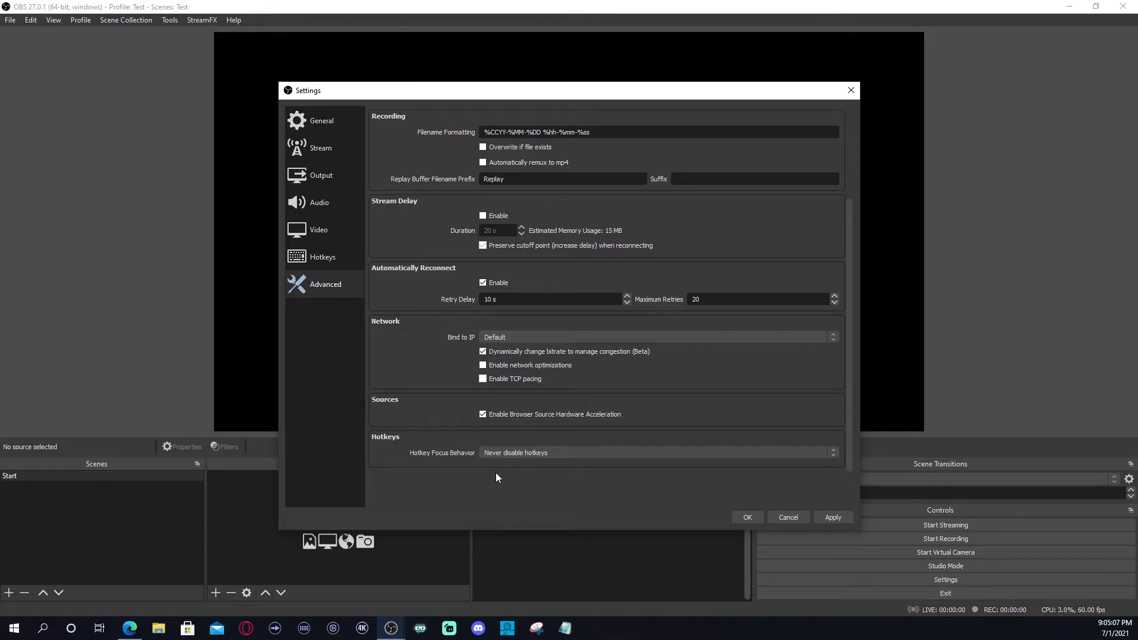
pyautogui.click(550, 457)
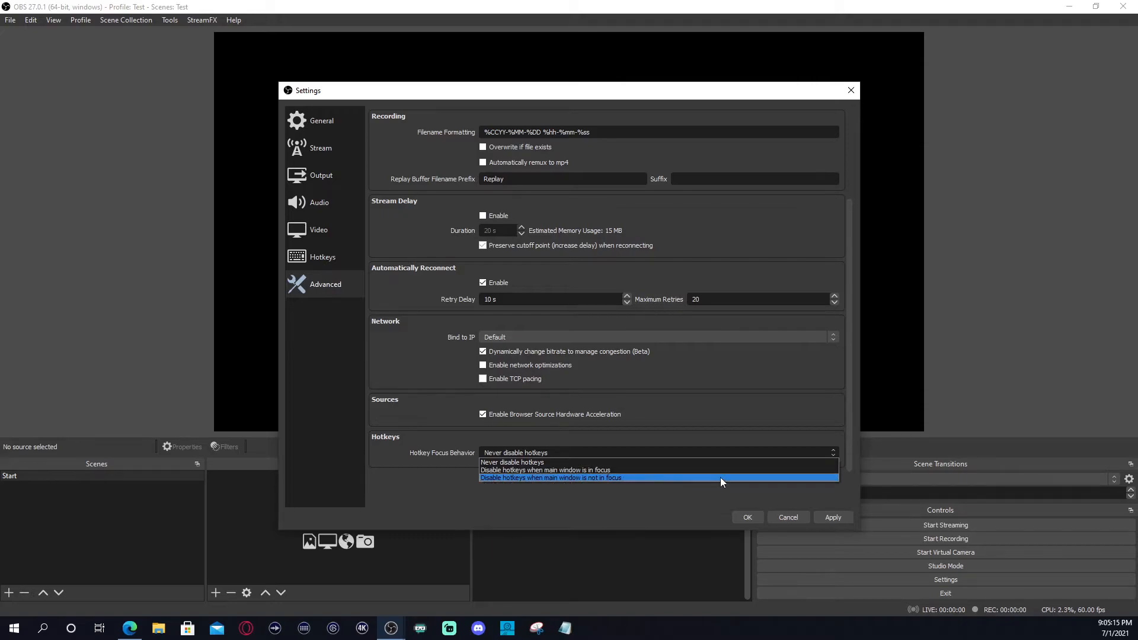
pyautogui.click(568, 462)
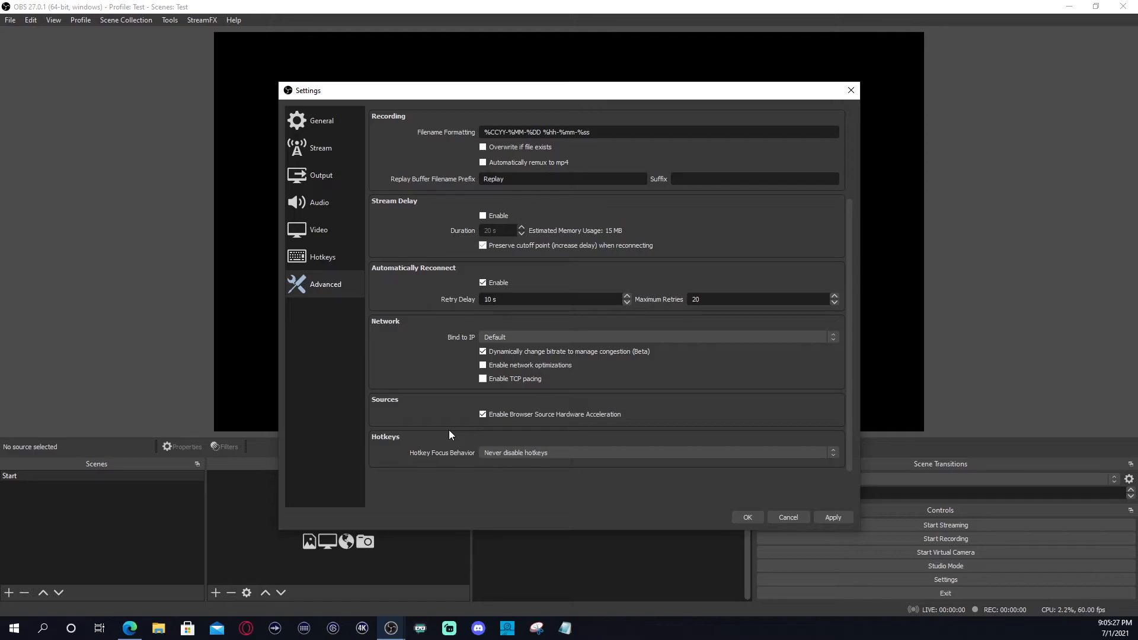
pyautogui.click(820, 517)
pyautogui.click(748, 518)
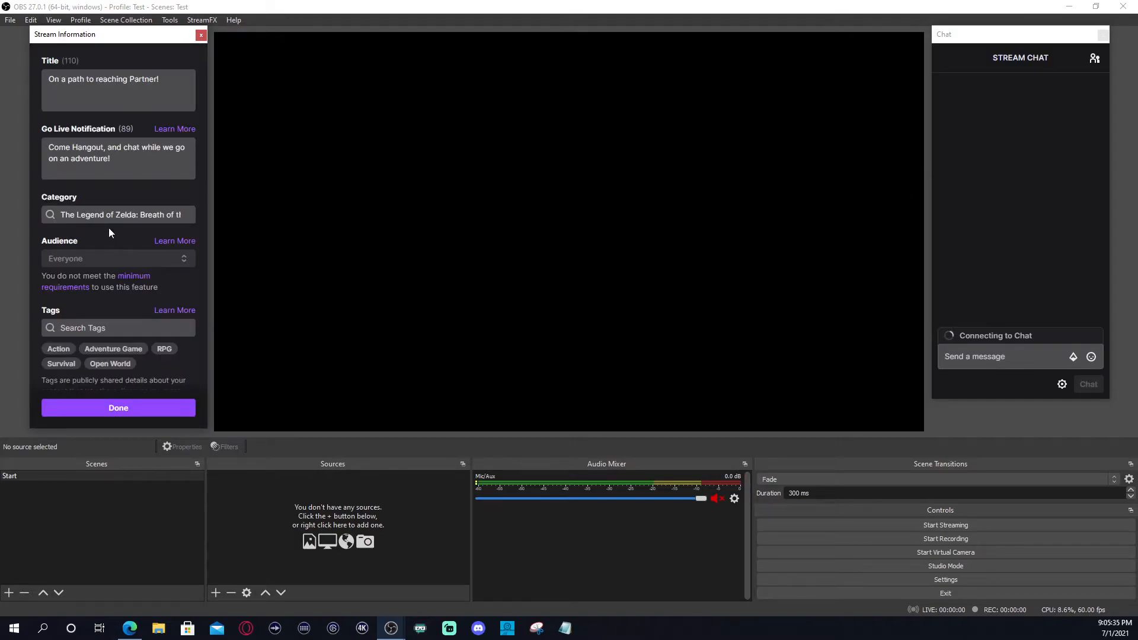
# Dock the Stream Information window to the left of the preview and the Chat window to its right.
pyautogui.moveTo(110, 39); pyautogui.dragTo(46, 51)
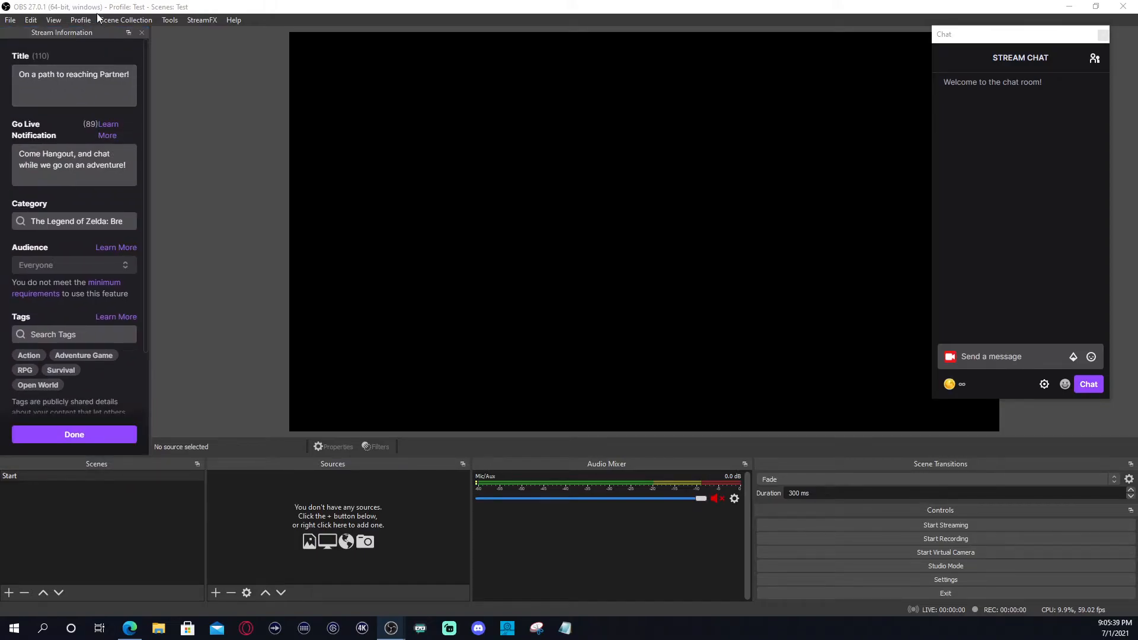
pyautogui.moveTo(967, 52); pyautogui.dragTo(1019, 66)
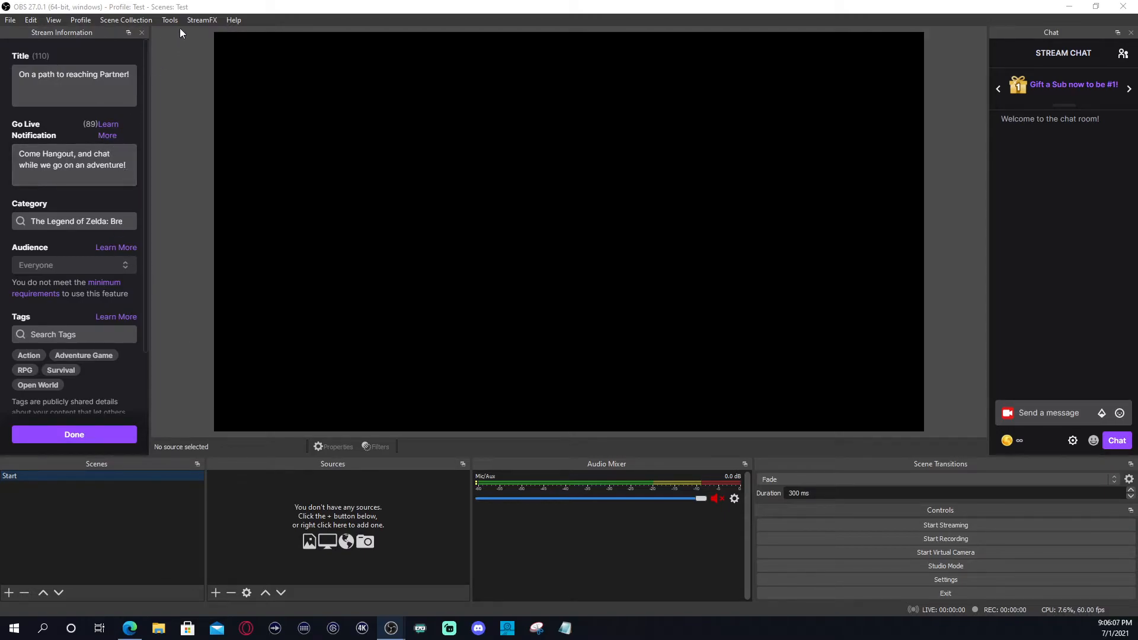
# Show the Twitch Stats dock and place it to the right of Scene Transitions and Controls, widened to match the Chat dock.
pyautogui.click(147, 20)
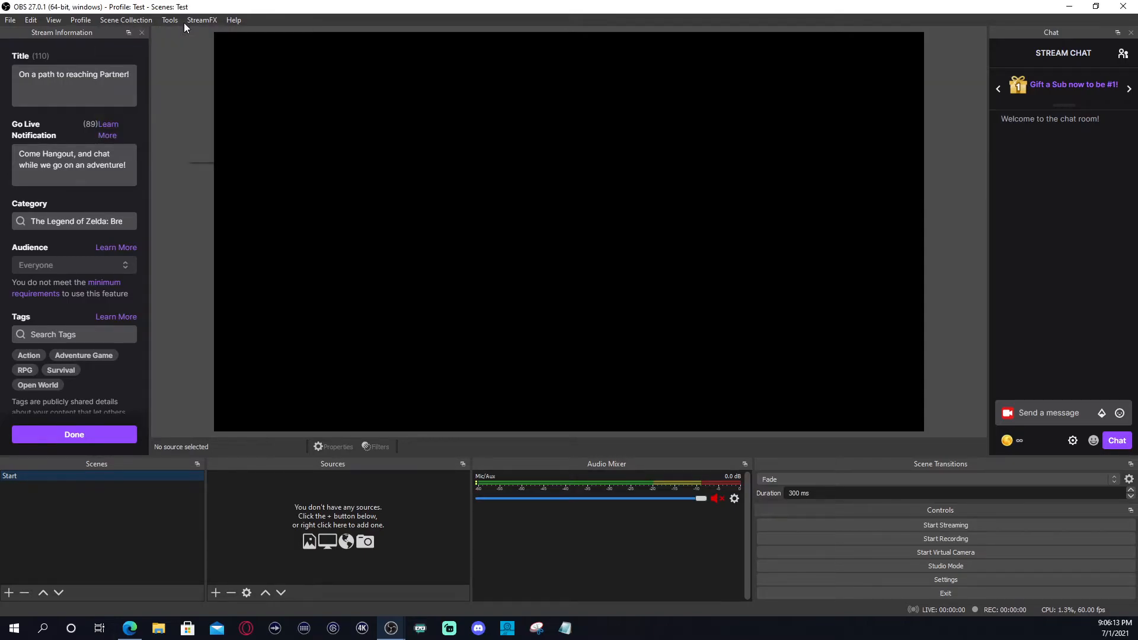
pyautogui.moveTo(97, 23)
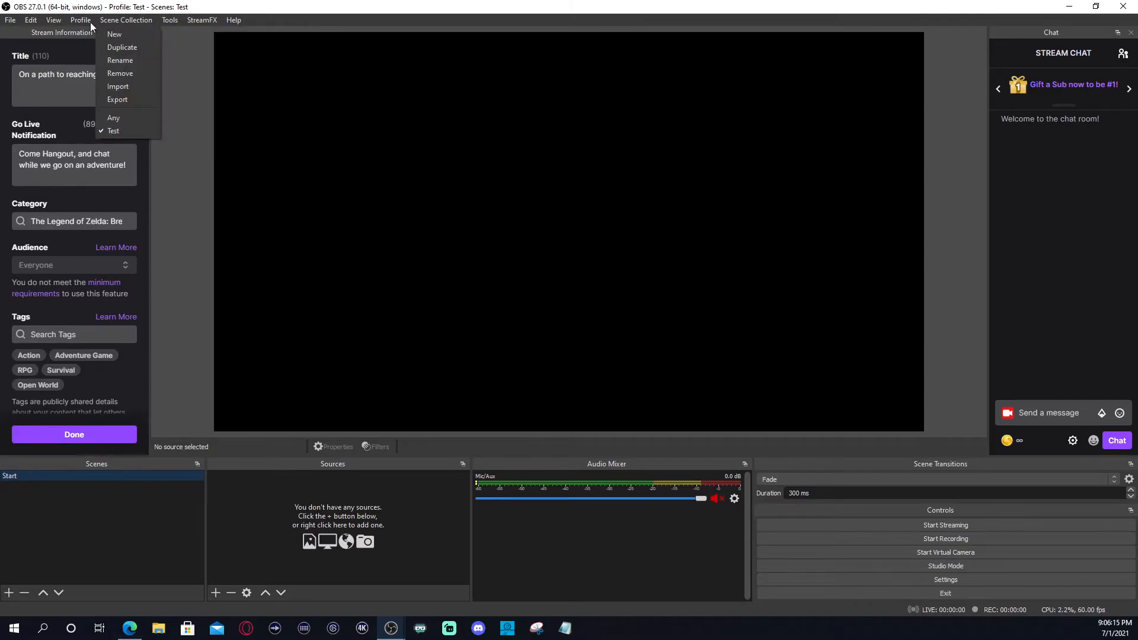
pyautogui.moveTo(53, 21)
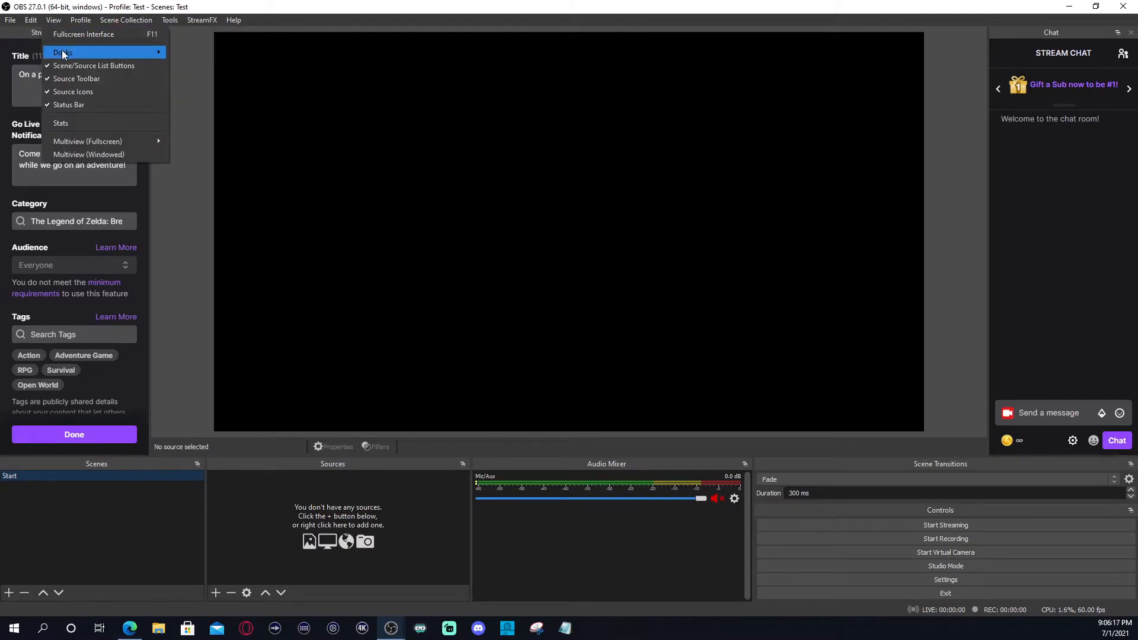
pyautogui.moveTo(62, 52)
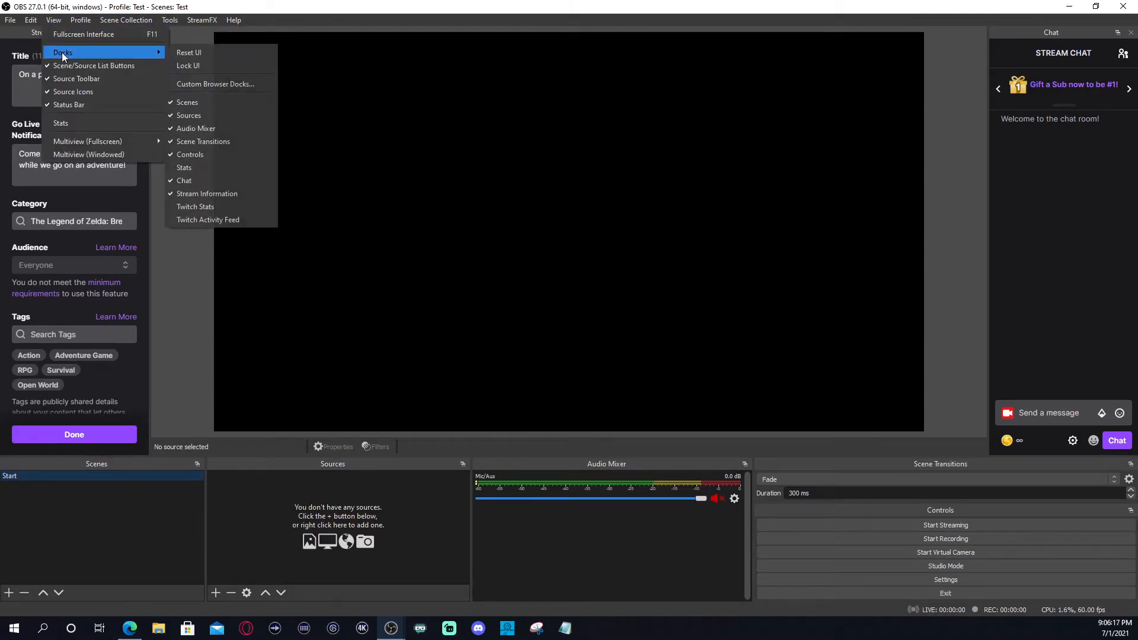
pyautogui.click(219, 206)
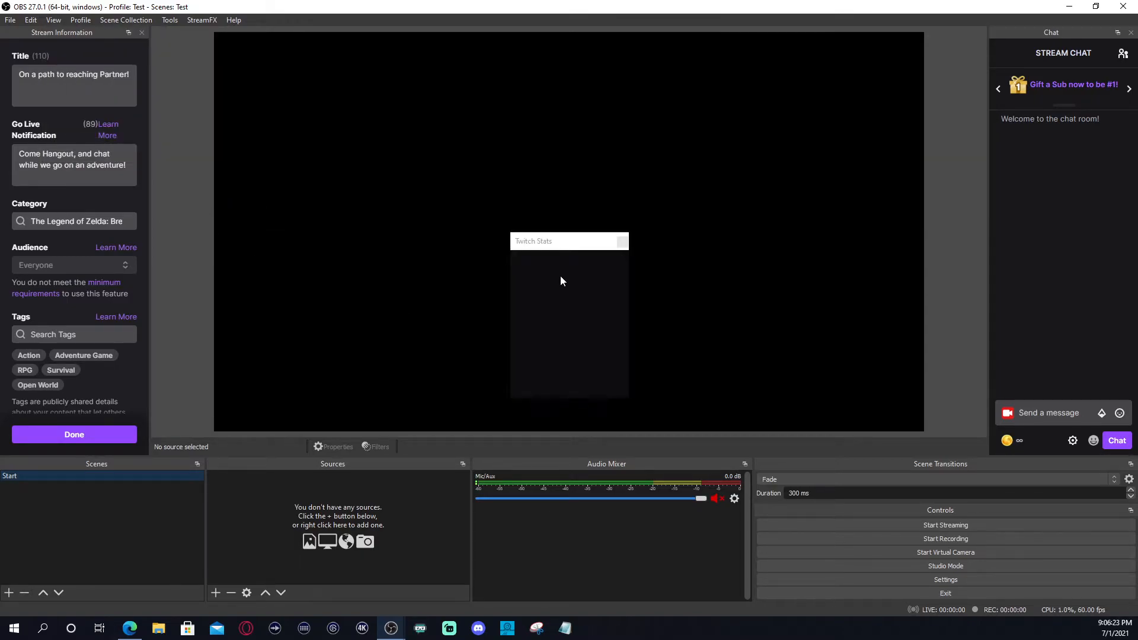
pyautogui.moveTo(559, 245); pyautogui.dragTo(1127, 554)
pyautogui.moveTo(1049, 465); pyautogui.dragTo(888, 466)
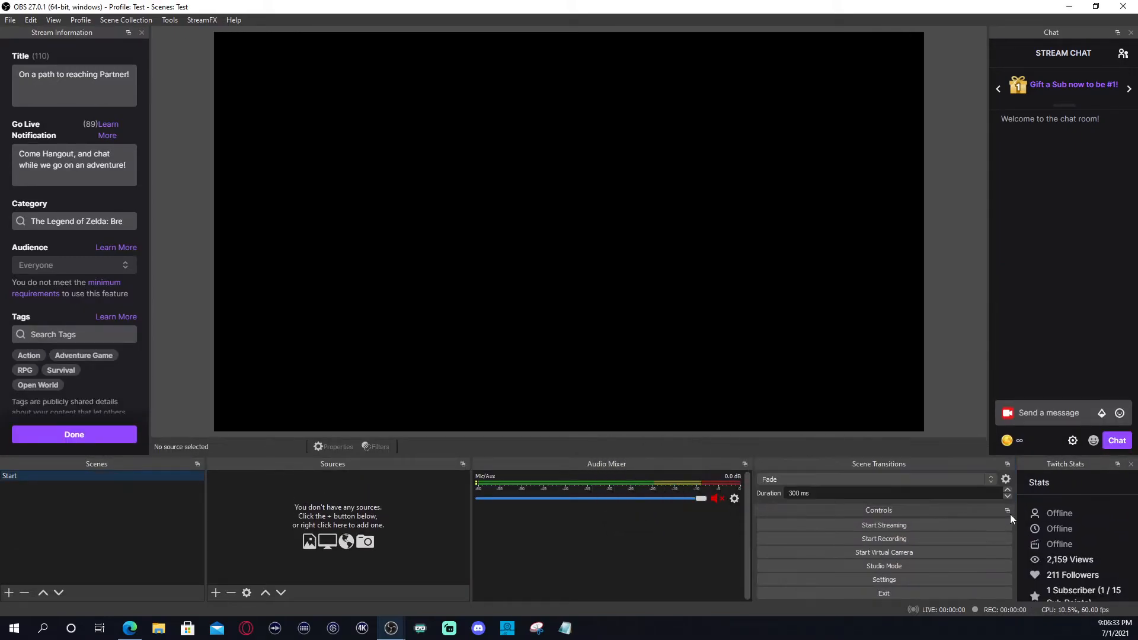
pyautogui.moveTo(1016, 464); pyautogui.dragTo(987, 463)
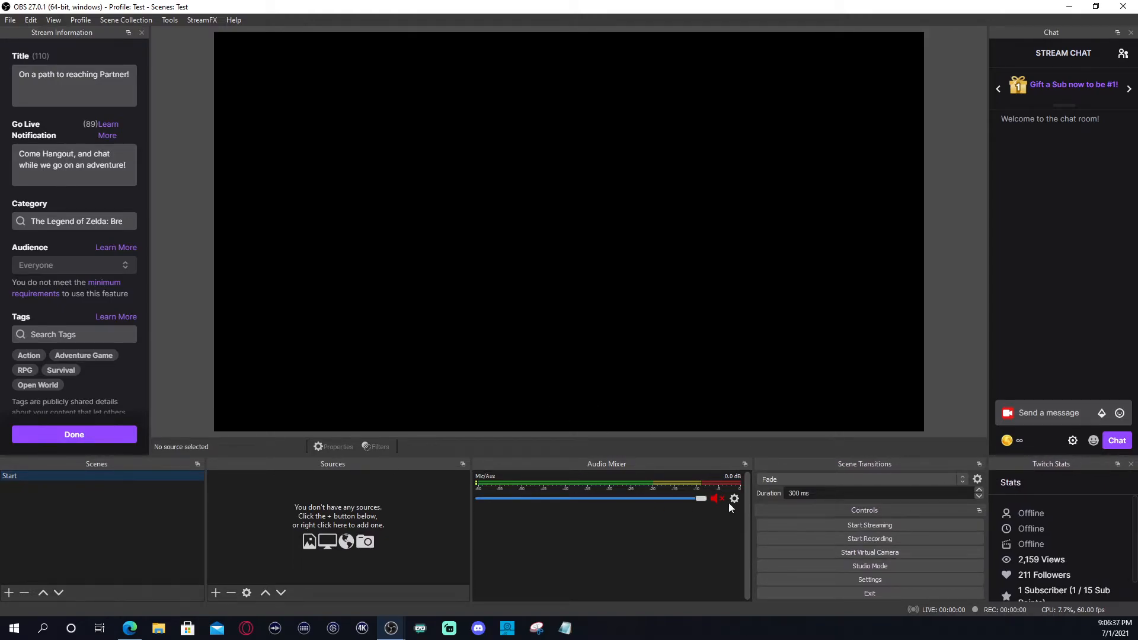
pyautogui.scroll(-1, 1053, 569)
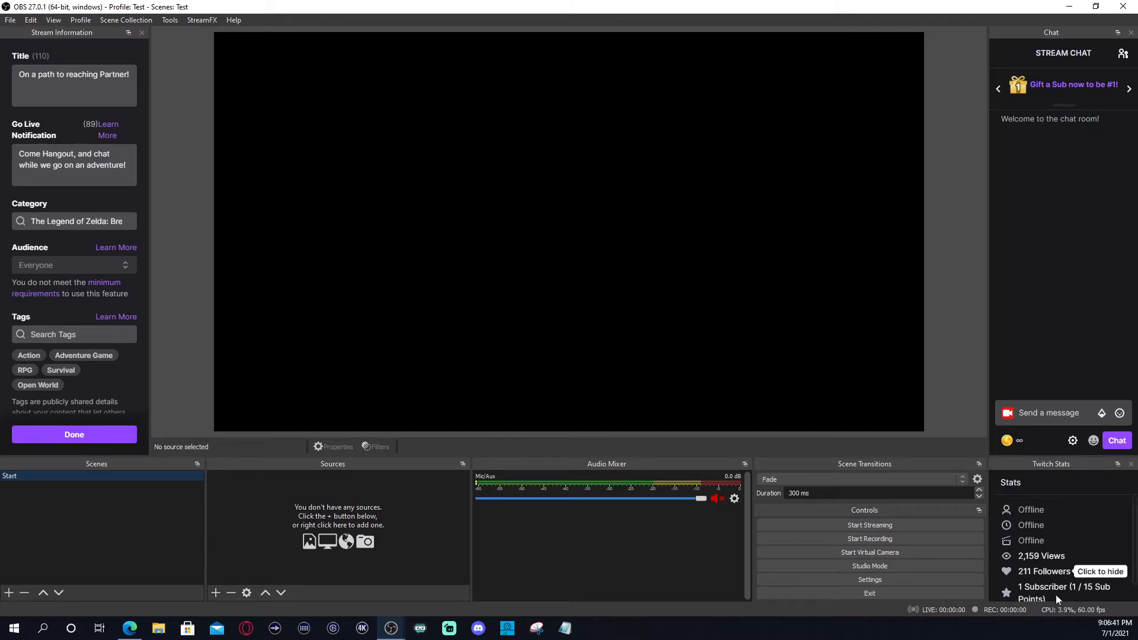
pyautogui.scroll(1, 1062, 578)
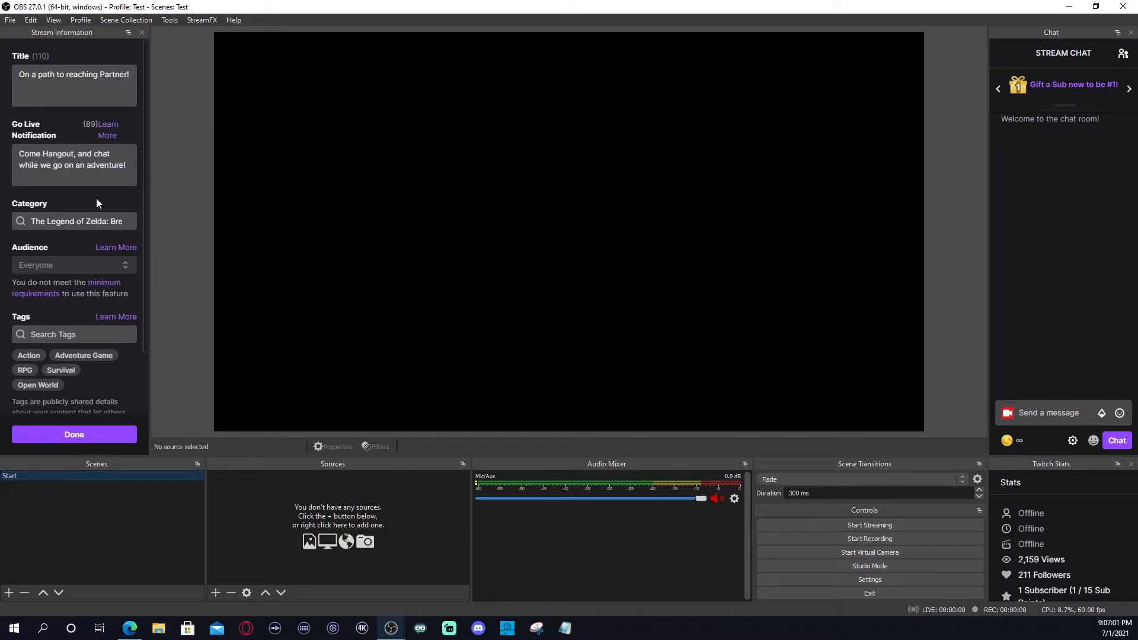
# Show the Twitch Activity Feed dock, place it below Stream Information and look through both docks.
pyautogui.scroll(-3, 96, 199)
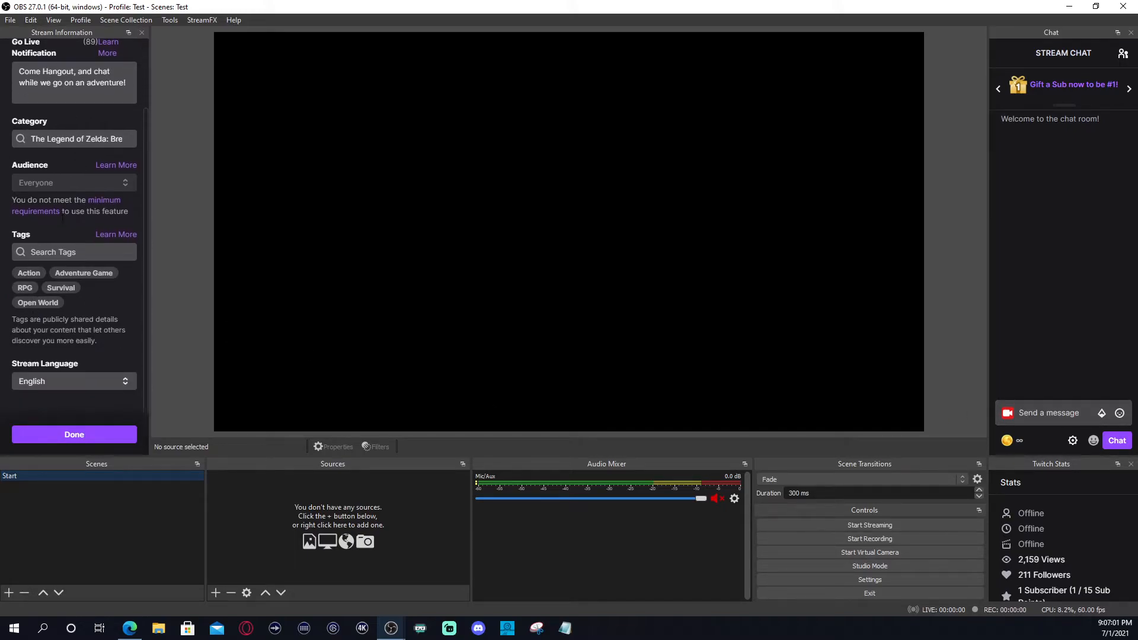
pyautogui.click(116, 19)
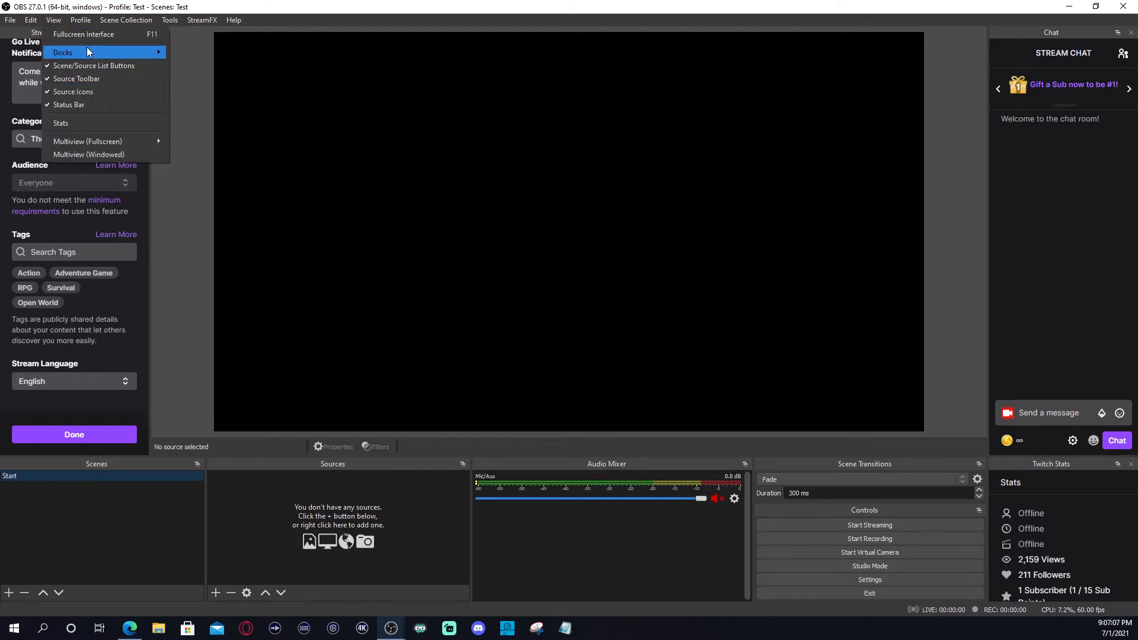
pyautogui.moveTo(87, 51)
pyautogui.click(198, 220)
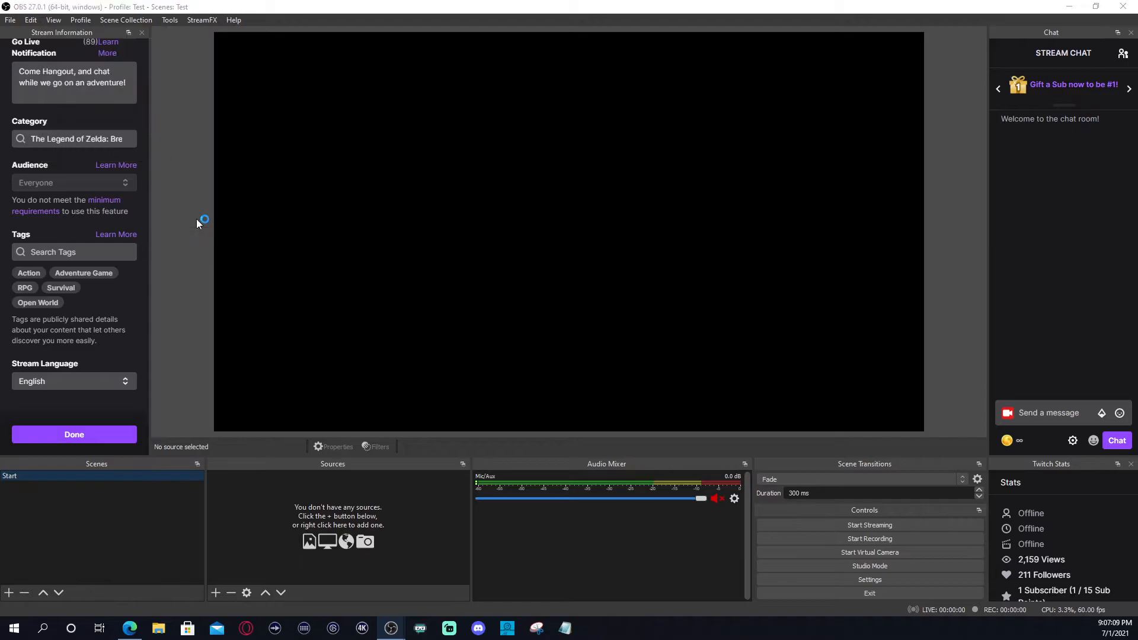
pyautogui.moveTo(83, 347); pyautogui.dragTo(80, 390)
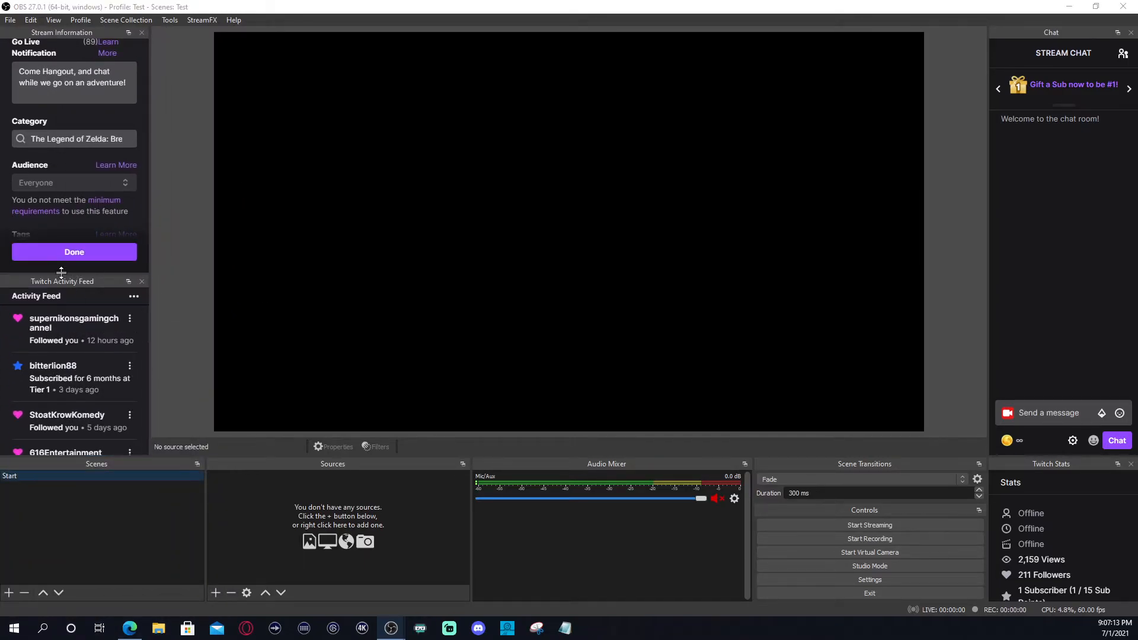
pyautogui.moveTo(61, 271); pyautogui.dragTo(61, 291)
pyautogui.scroll(-5, 71, 344)
pyautogui.scroll(5, 77, 363)
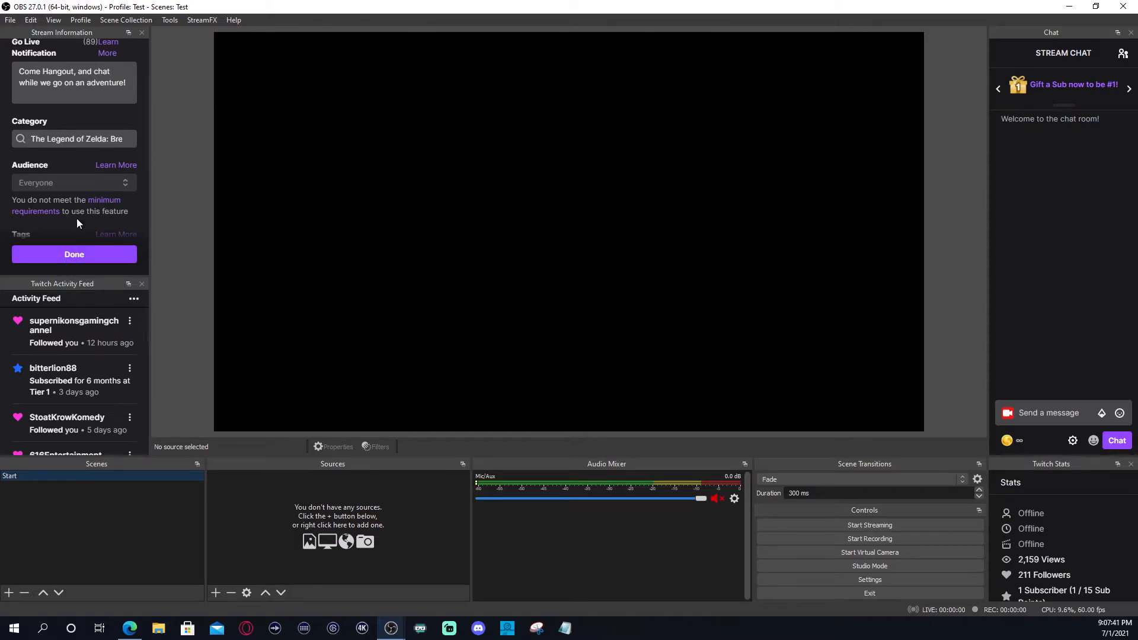
pyautogui.scroll(2, 59, 134)
pyautogui.scroll(-3, 55, 104)
pyautogui.scroll(3, 72, 191)
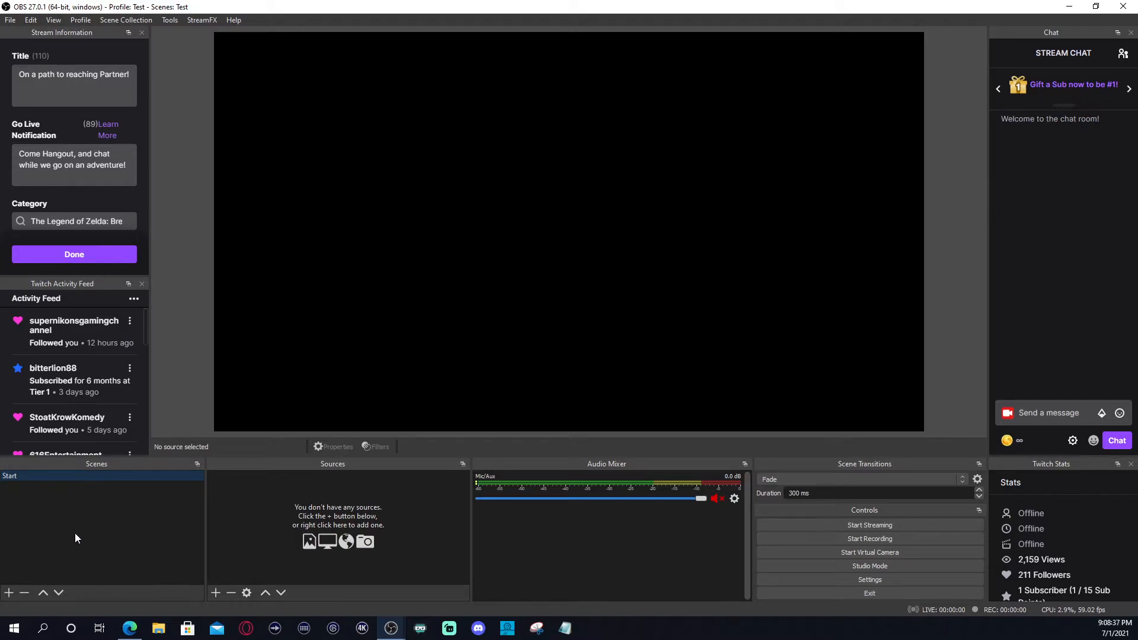
# Close the Stream Information, Twitch Activity Feed, Chat and Twitch Stats docks.
pyautogui.rightClick(16, 477)
pyautogui.click(144, 58)
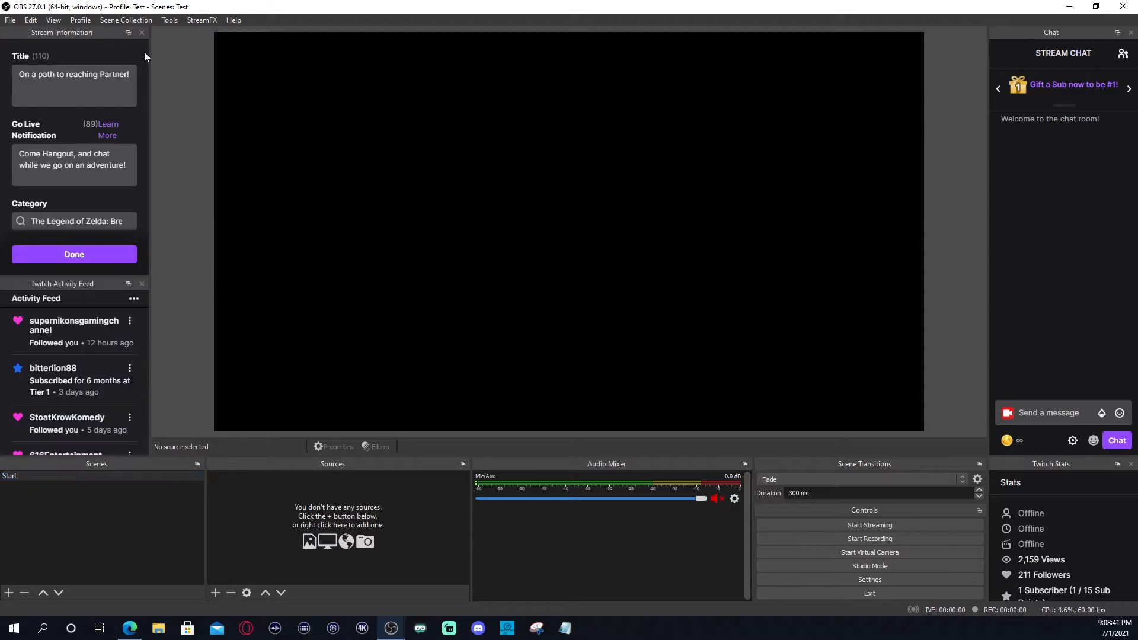
pyautogui.click(141, 33)
pyautogui.click(141, 33)
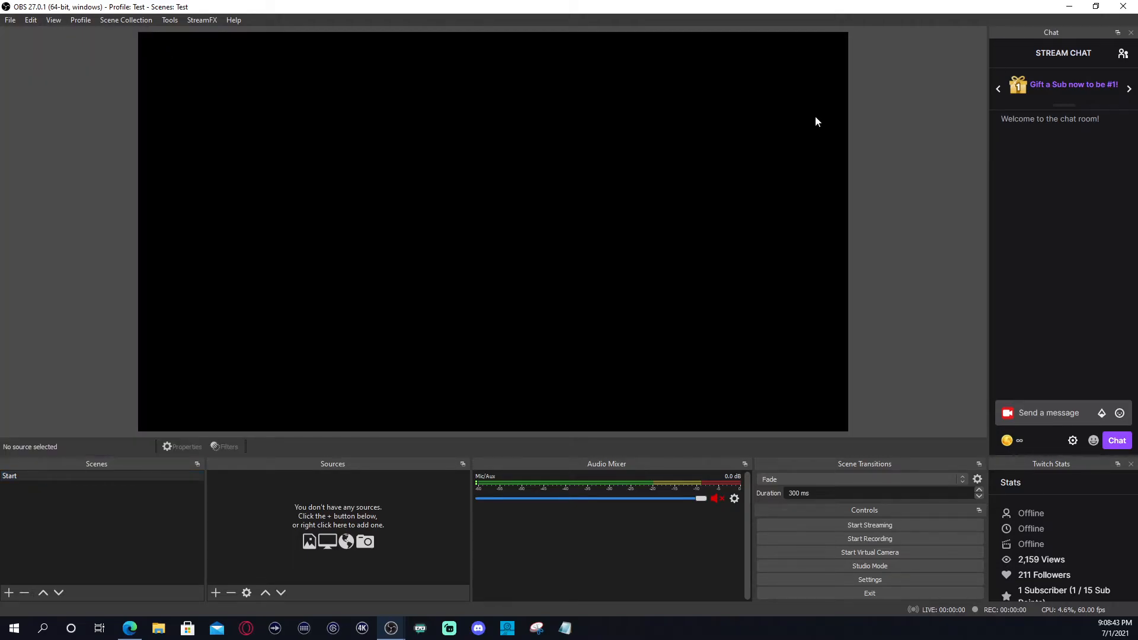
pyautogui.click(1131, 33)
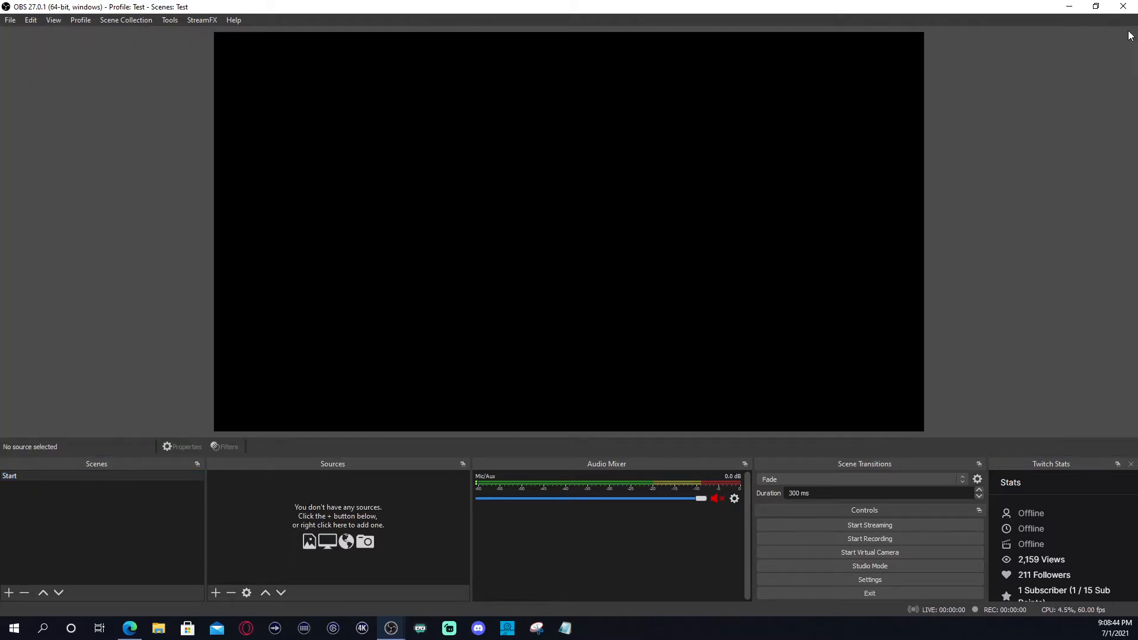
pyautogui.click(1131, 465)
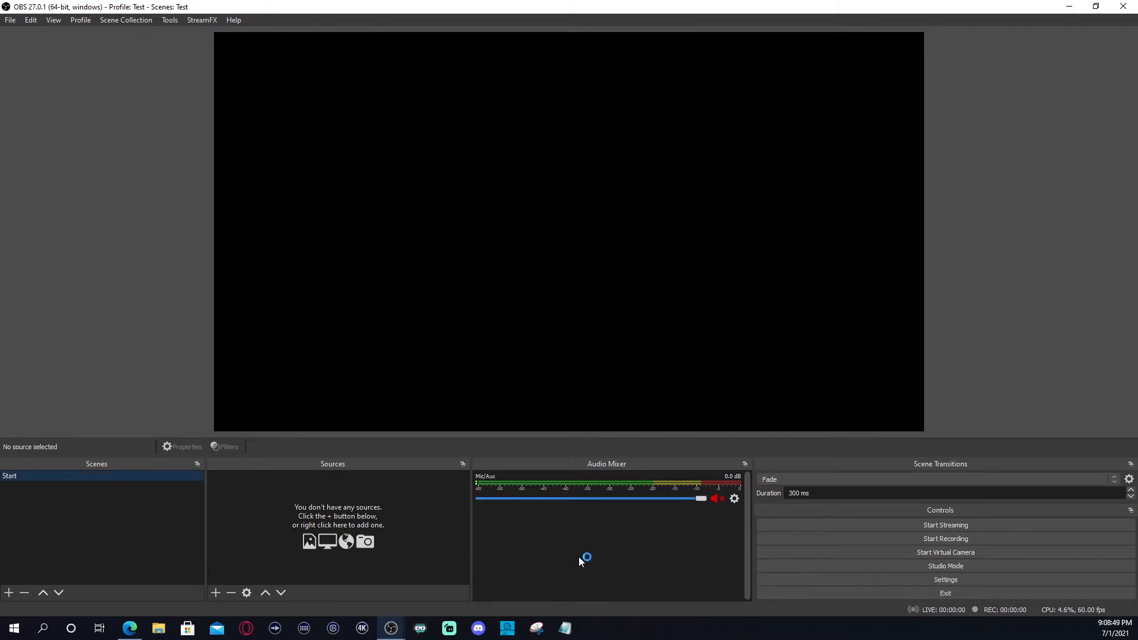
# Add a new media source named Starting to the Start scene and enable Loop for it.
pyautogui.click(216, 593)
pyautogui.click(58, 490)
pyautogui.click(215, 592)
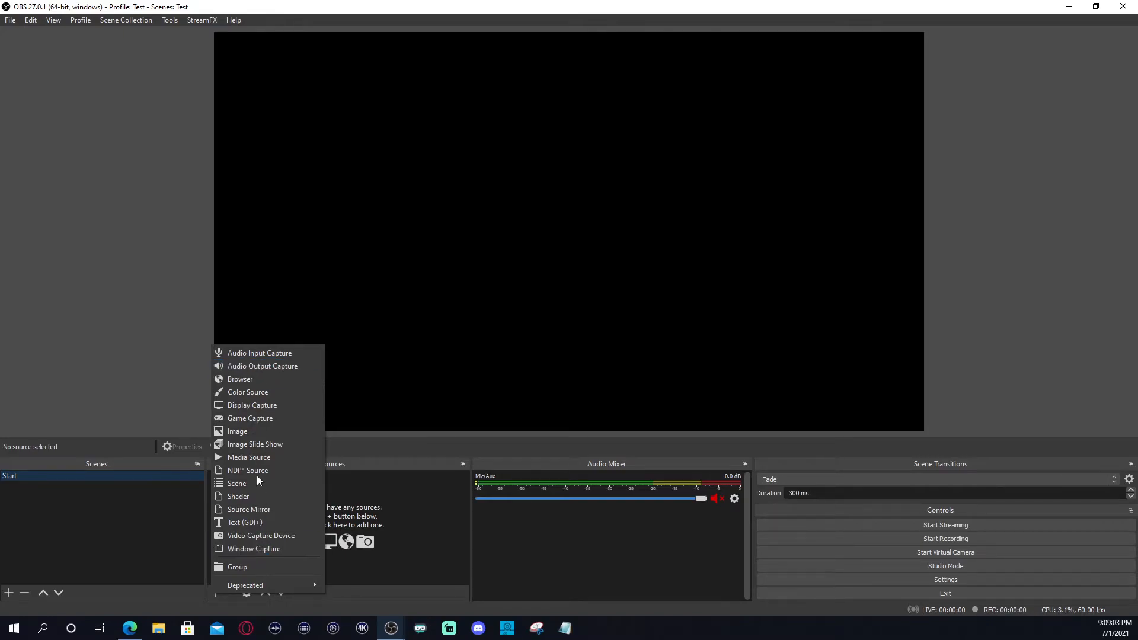
pyautogui.click(261, 459)
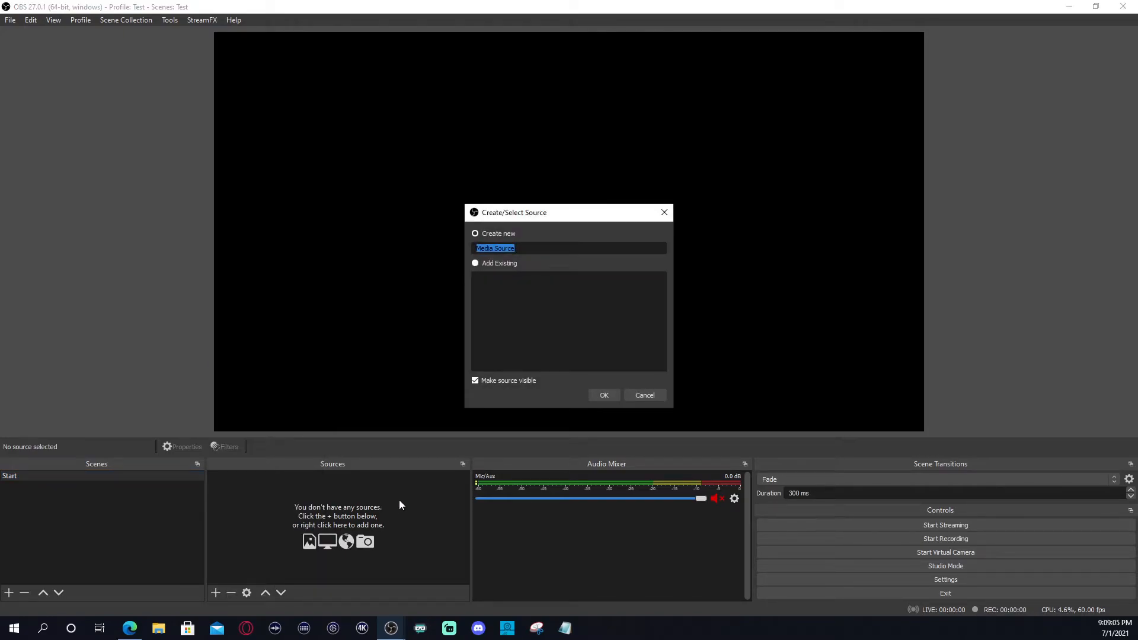
pyautogui.write('Starin')
pyautogui.write('tin')
pyautogui.click(604, 392)
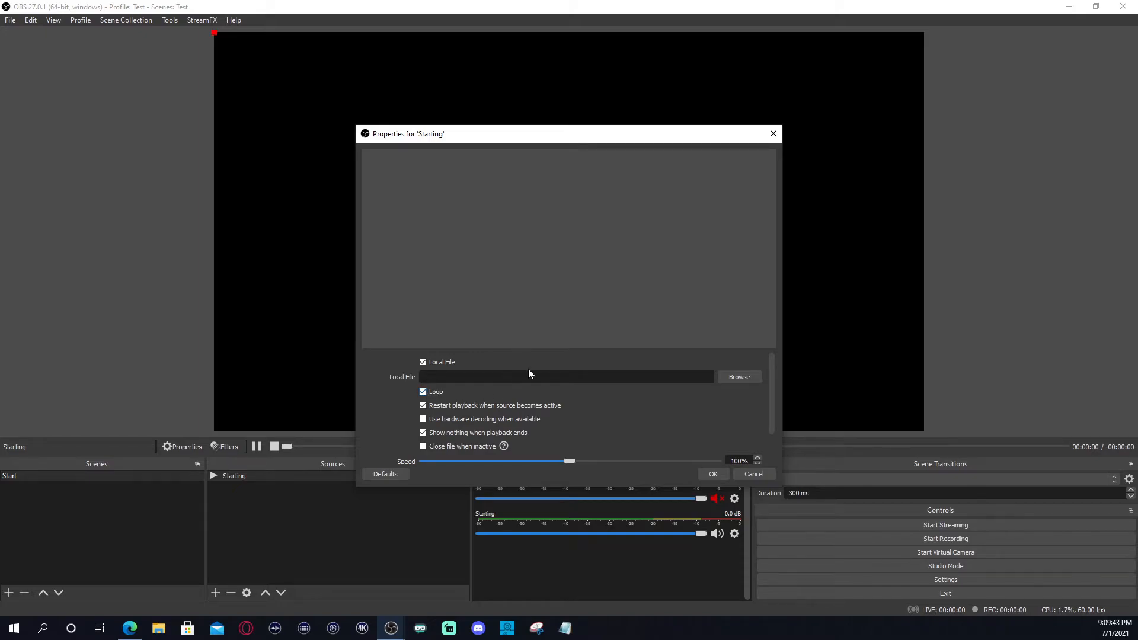
# Load Starting Screen.mp4 from the Screens folder of the Swift stream overlays into the Starting source and lock the source.
pyautogui.click(727, 378)
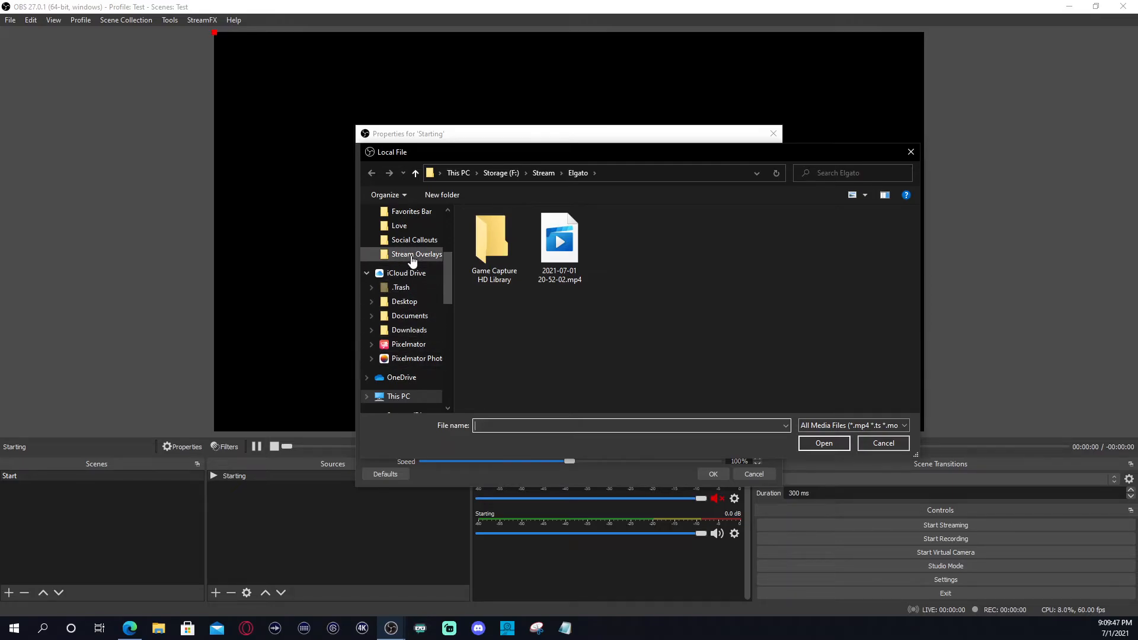
pyautogui.click(413, 256)
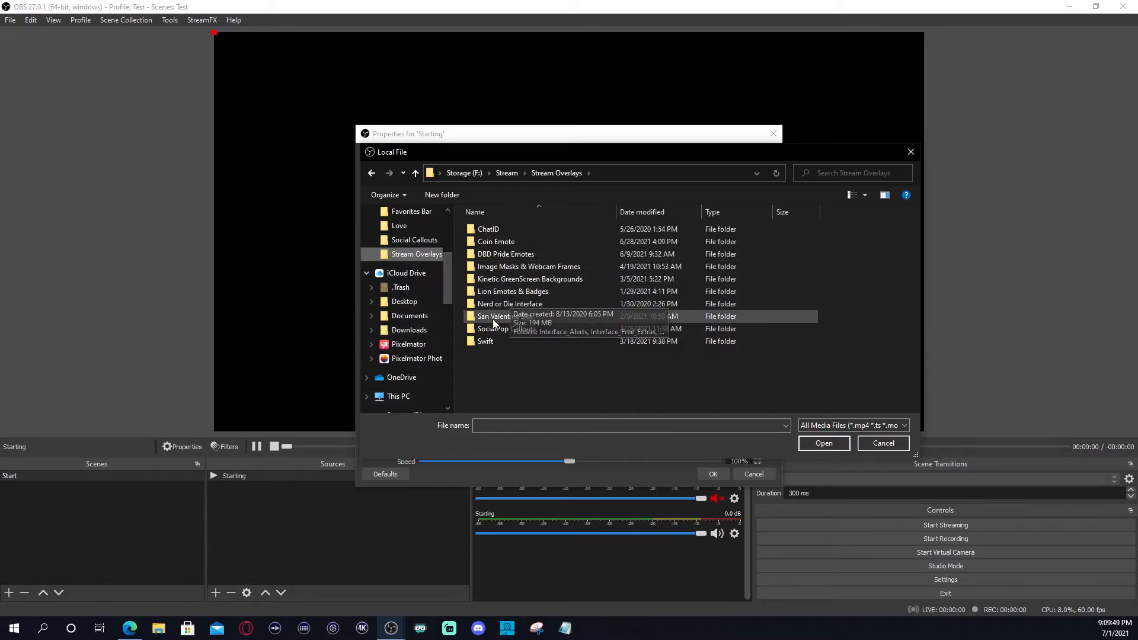
pyautogui.doubleClick(490, 340)
pyautogui.doubleClick(504, 230)
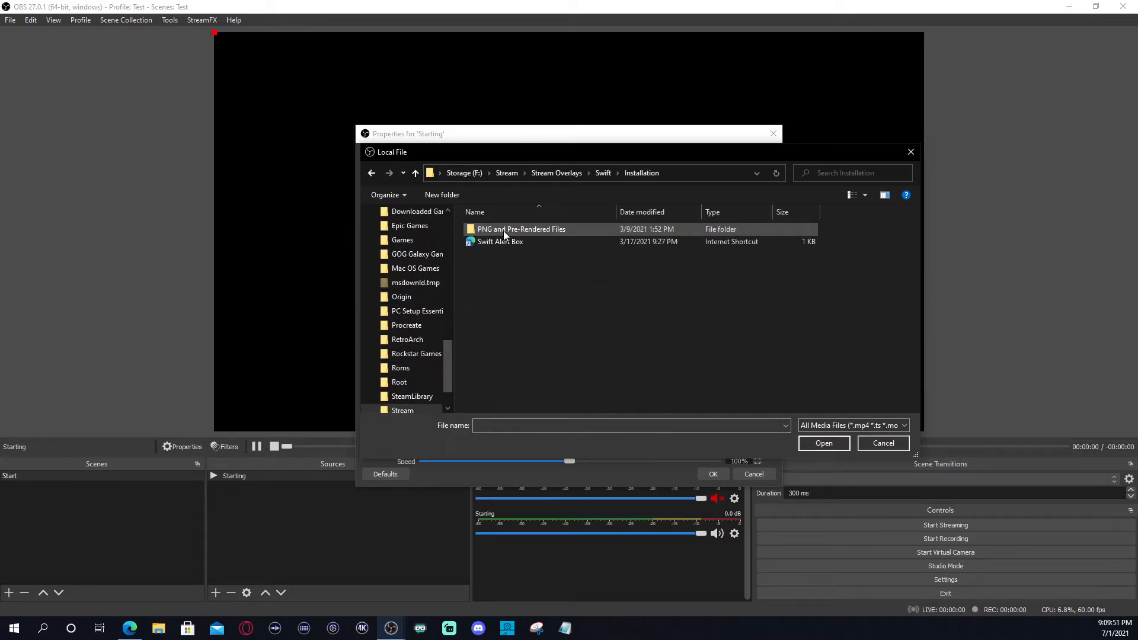
pyautogui.doubleClick(503, 230)
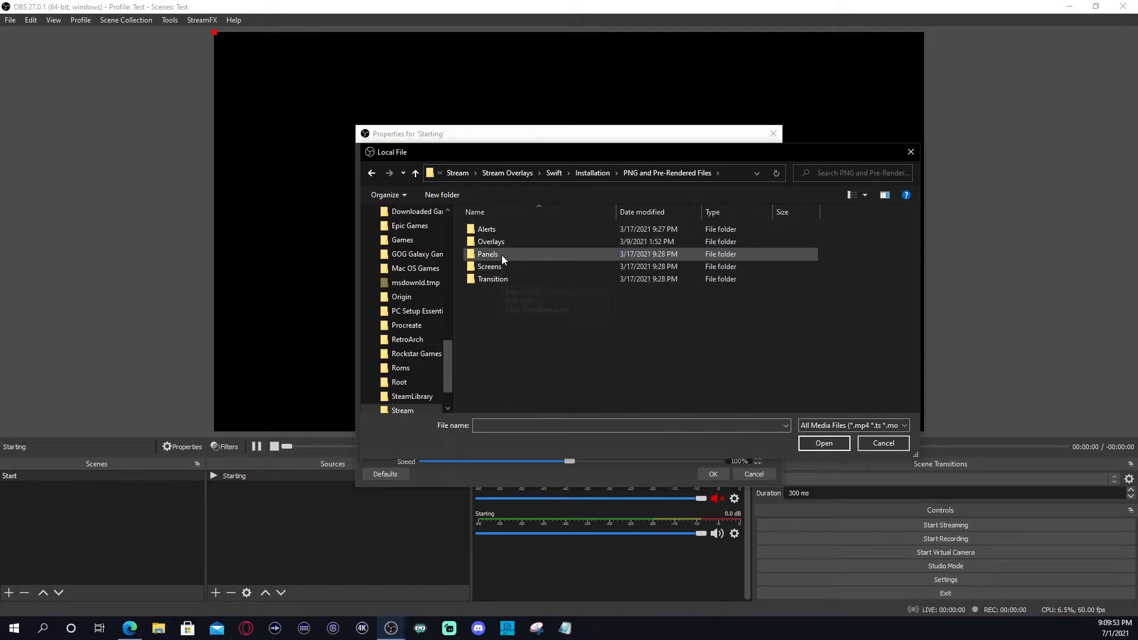
pyautogui.doubleClick(497, 269)
pyautogui.click(877, 252)
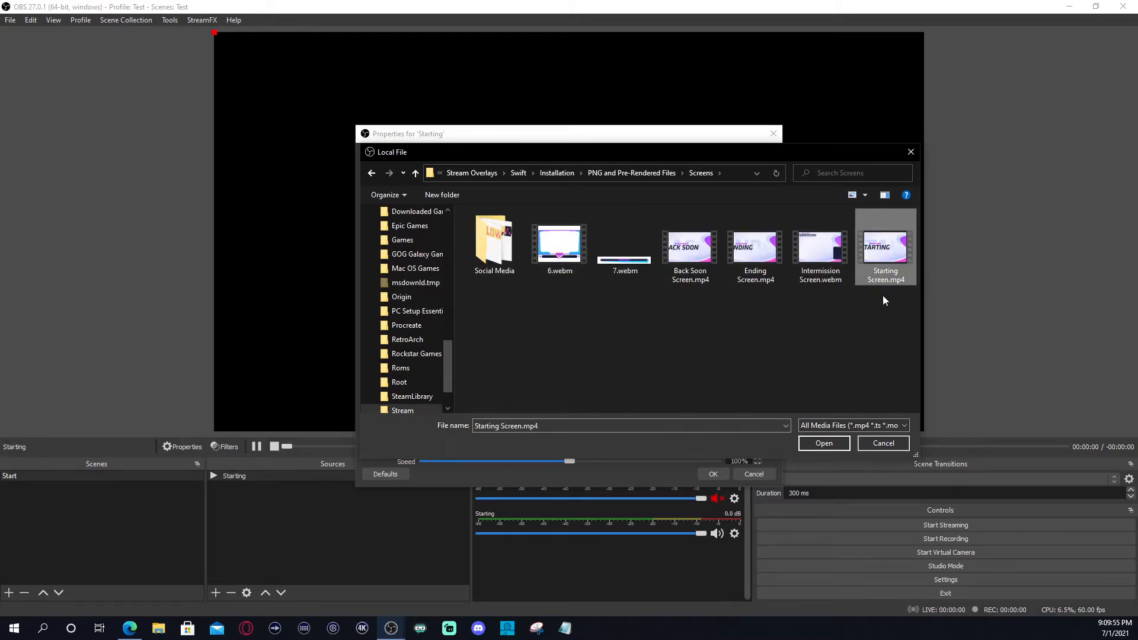
pyautogui.click(824, 444)
pyautogui.click(713, 474)
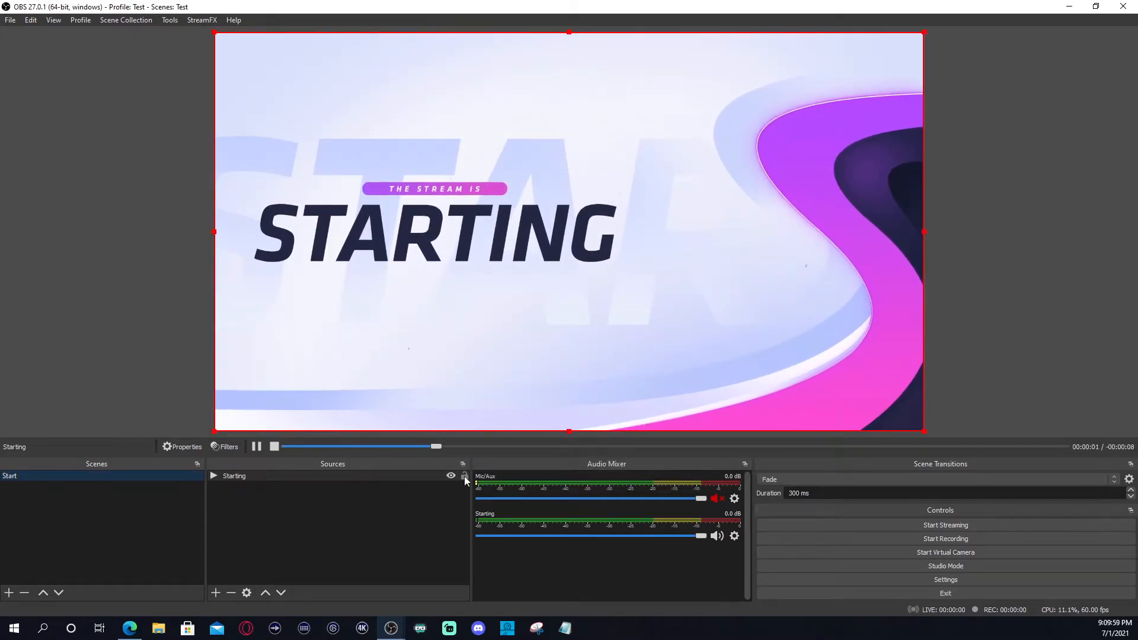
pyautogui.click(440, 525)
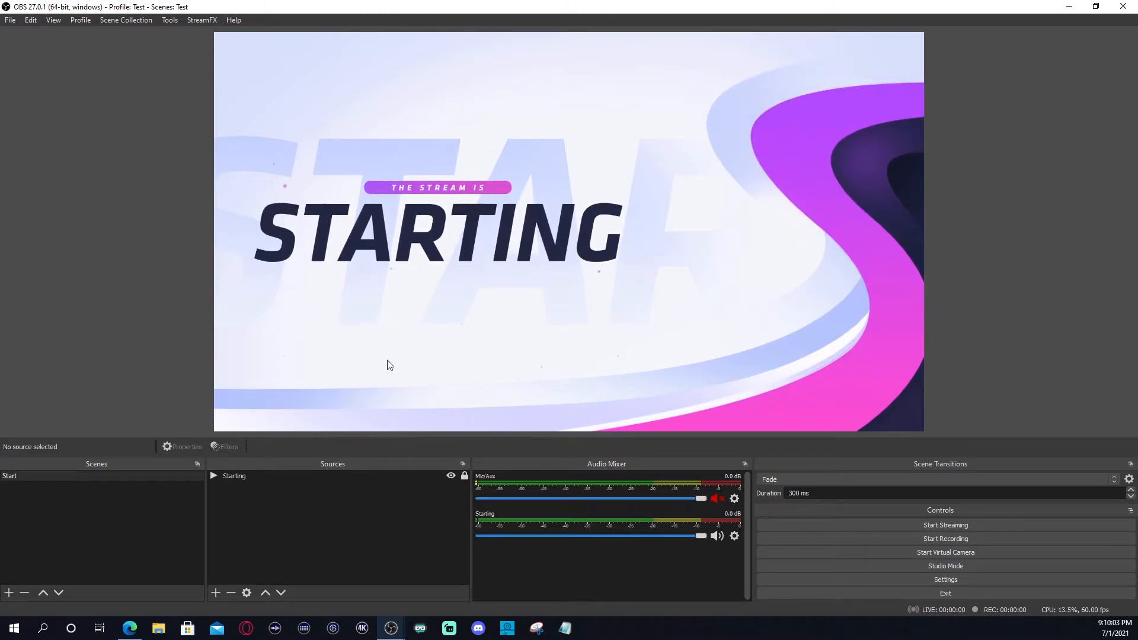
# Mute the Starting source's audio and hide it from the Audio Mixer.
pyautogui.click(717, 537)
pyautogui.rightClick(659, 522)
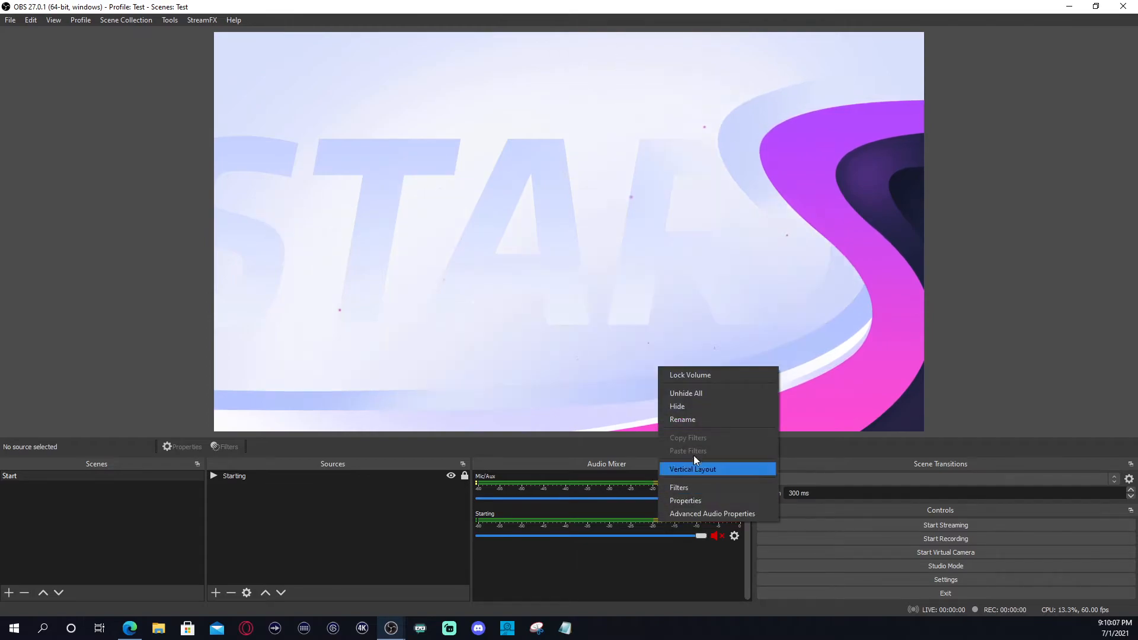
pyautogui.click(691, 408)
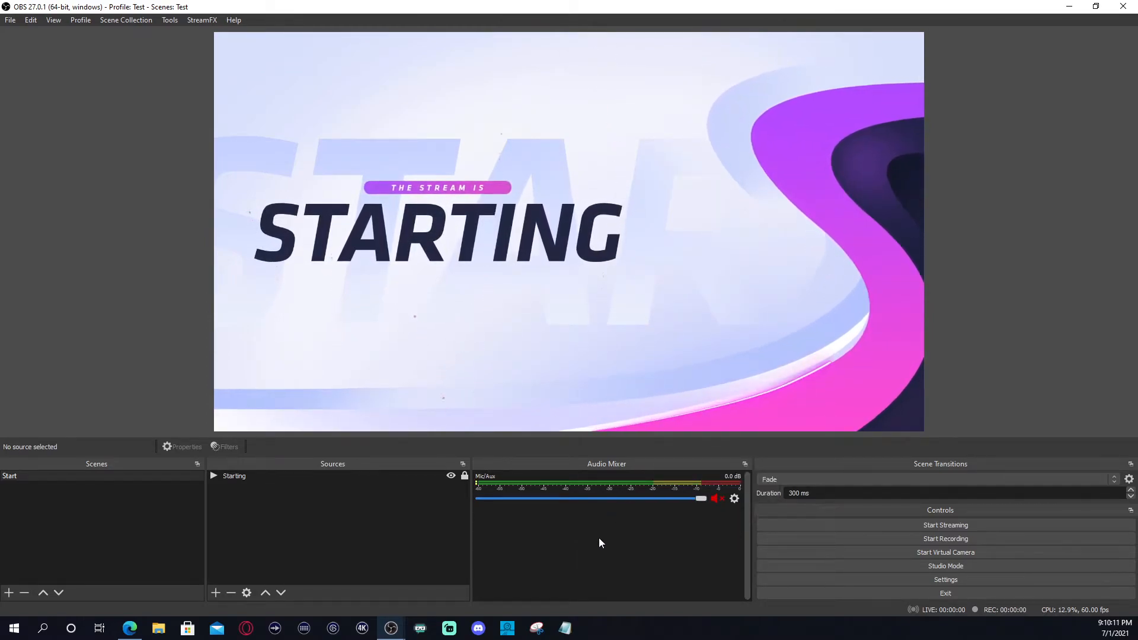
# Unmute Mic/Aux to check its level meter and mute it again.
pyautogui.click(717, 499)
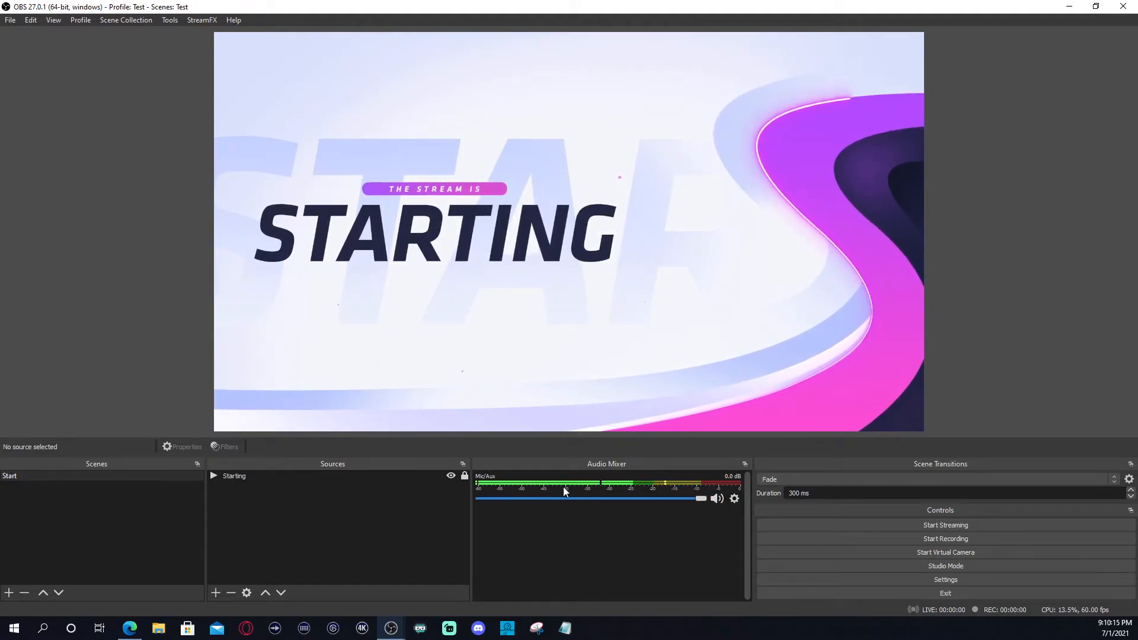
pyautogui.click(717, 499)
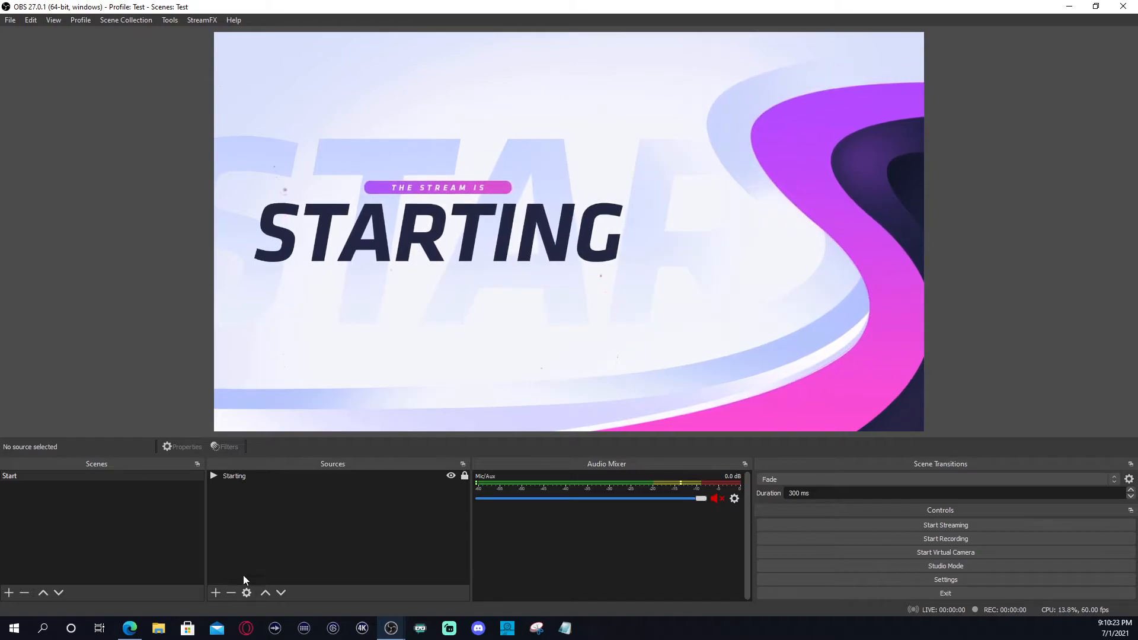
# Add a new media source named Music to the Start scene and enable Loop for it.
pyautogui.click(217, 592)
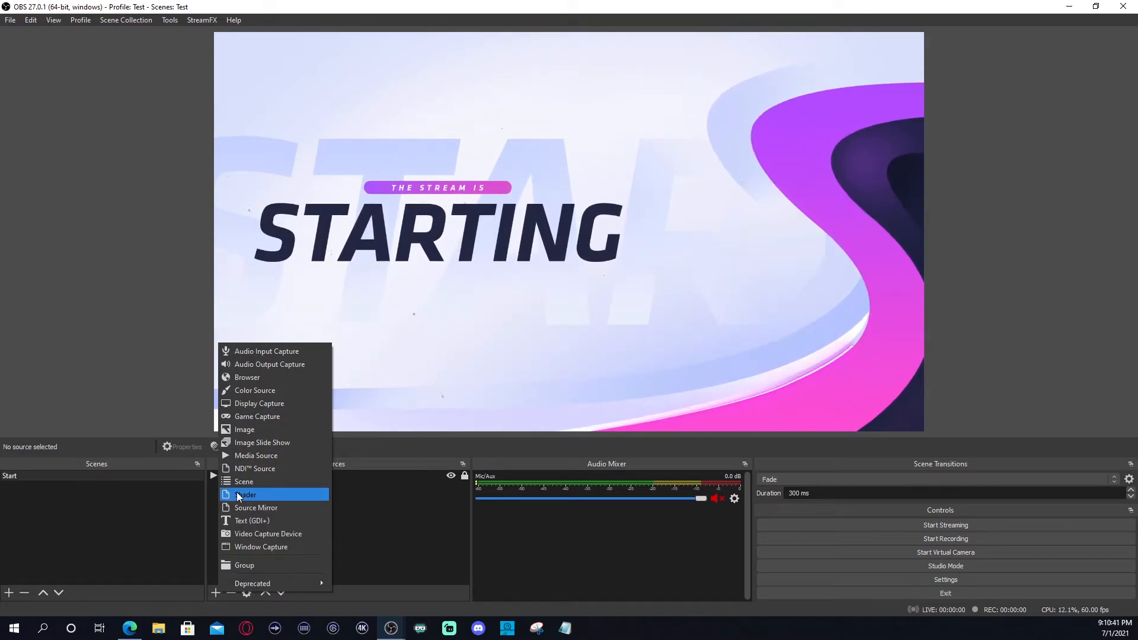
pyautogui.click(247, 460)
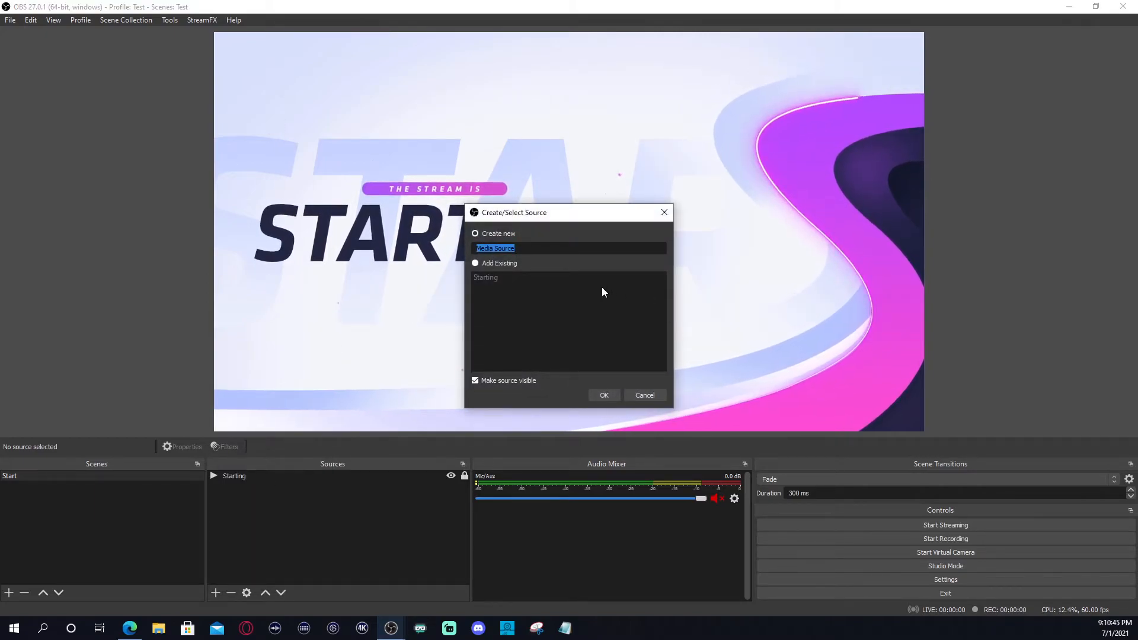
pyautogui.write('Musi')
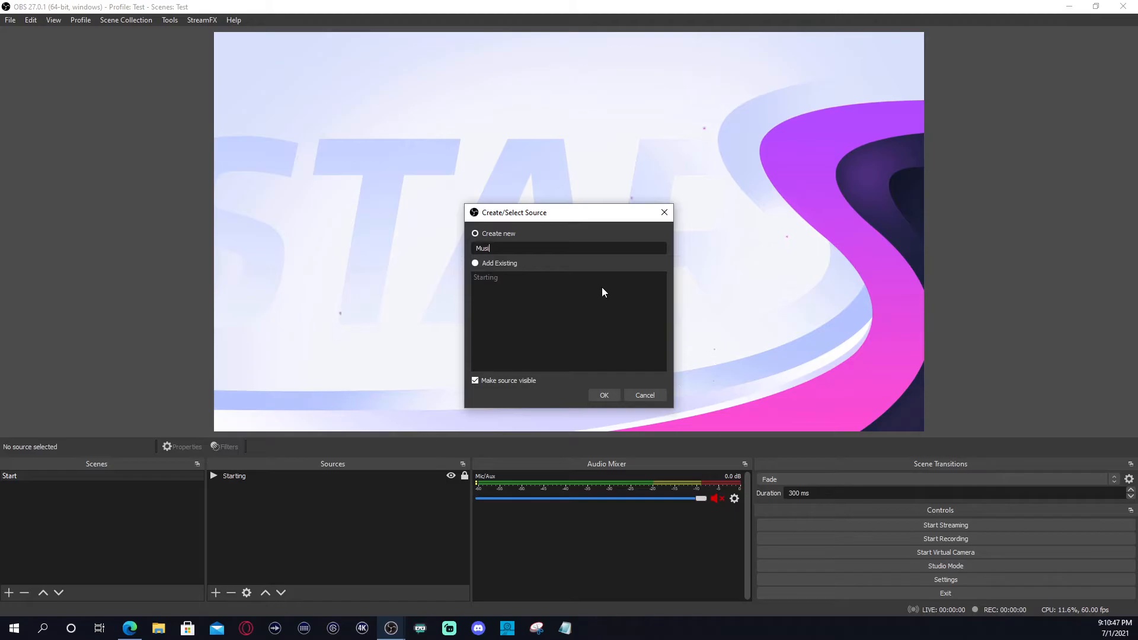
pyautogui.write('c')
pyautogui.click(604, 394)
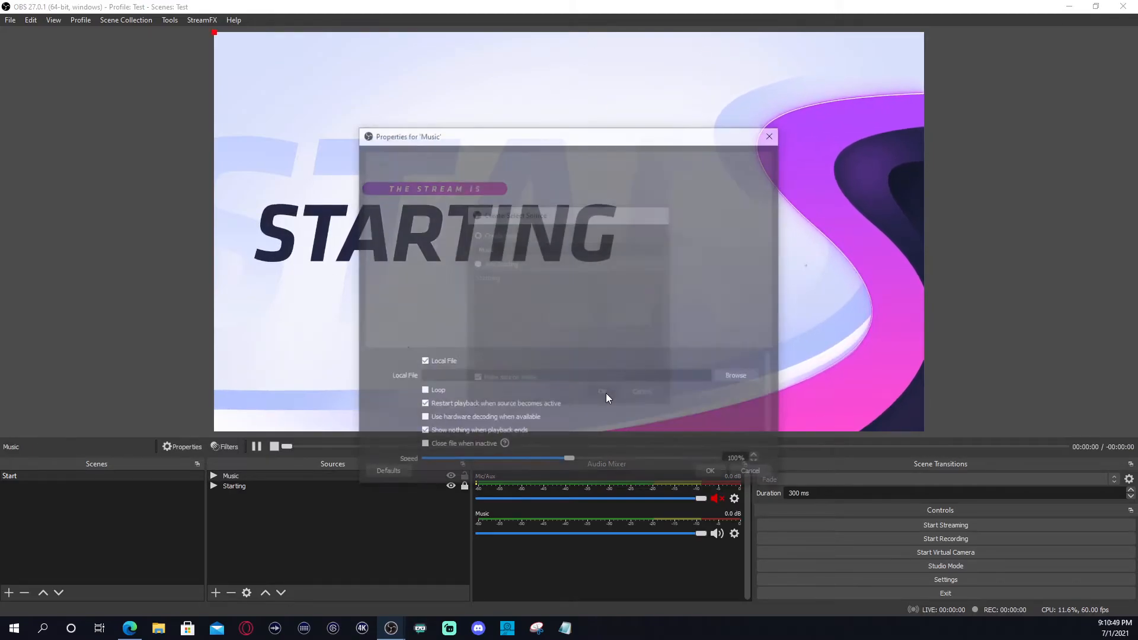
pyautogui.click(423, 393)
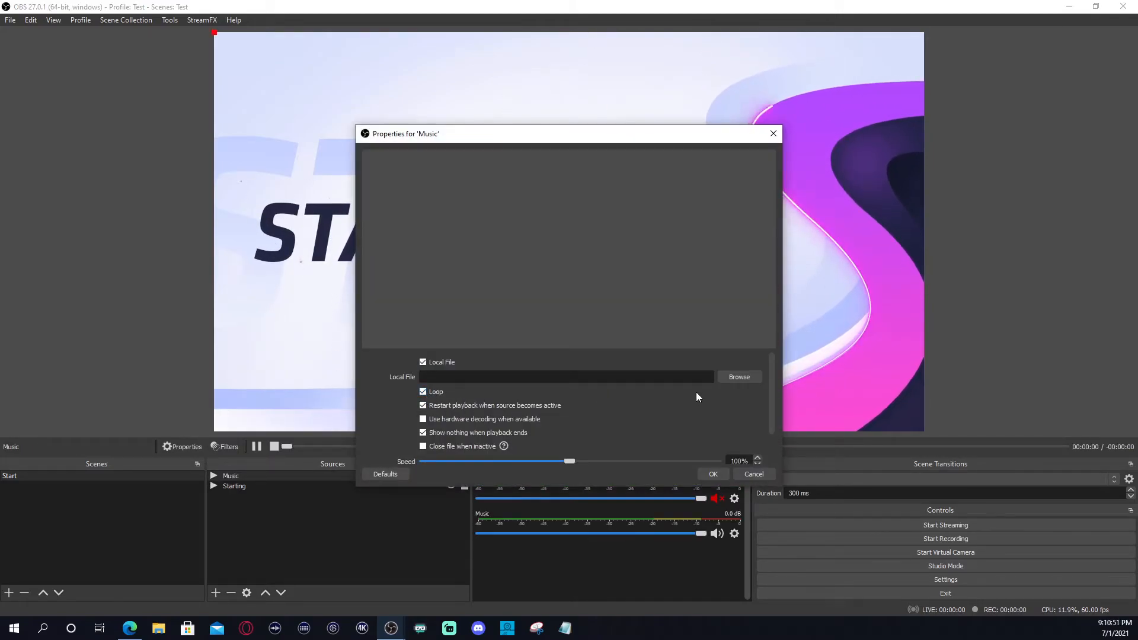
# Load Sundown.wav from the Stream folder's Music subfolder as the Music source's local file and accept the properties.
pyautogui.click(733, 377)
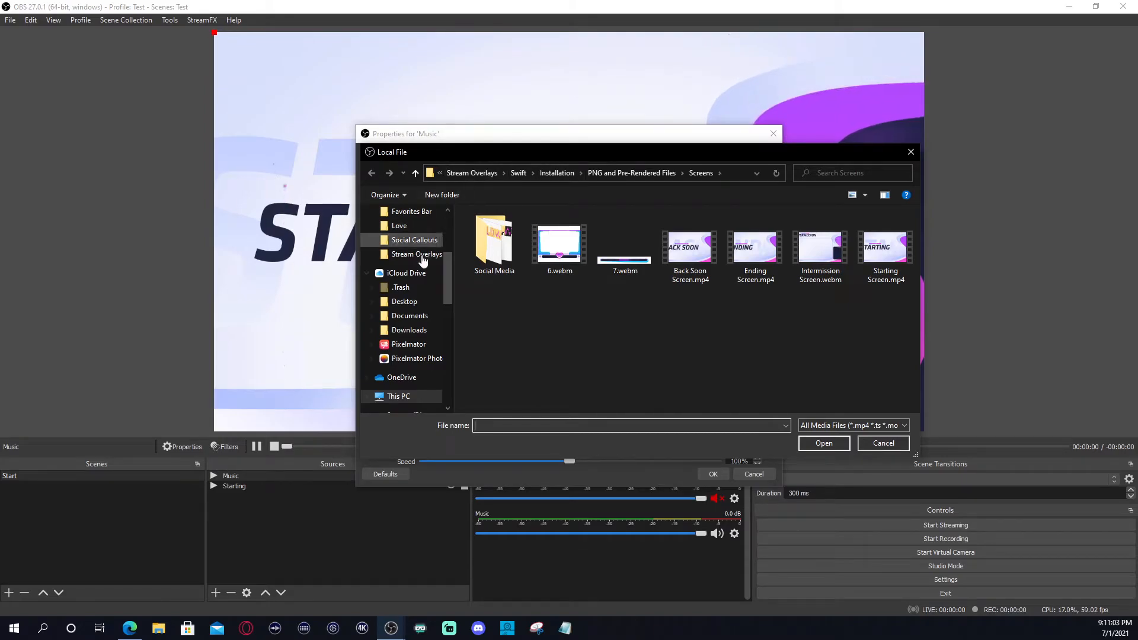
pyautogui.click(403, 255)
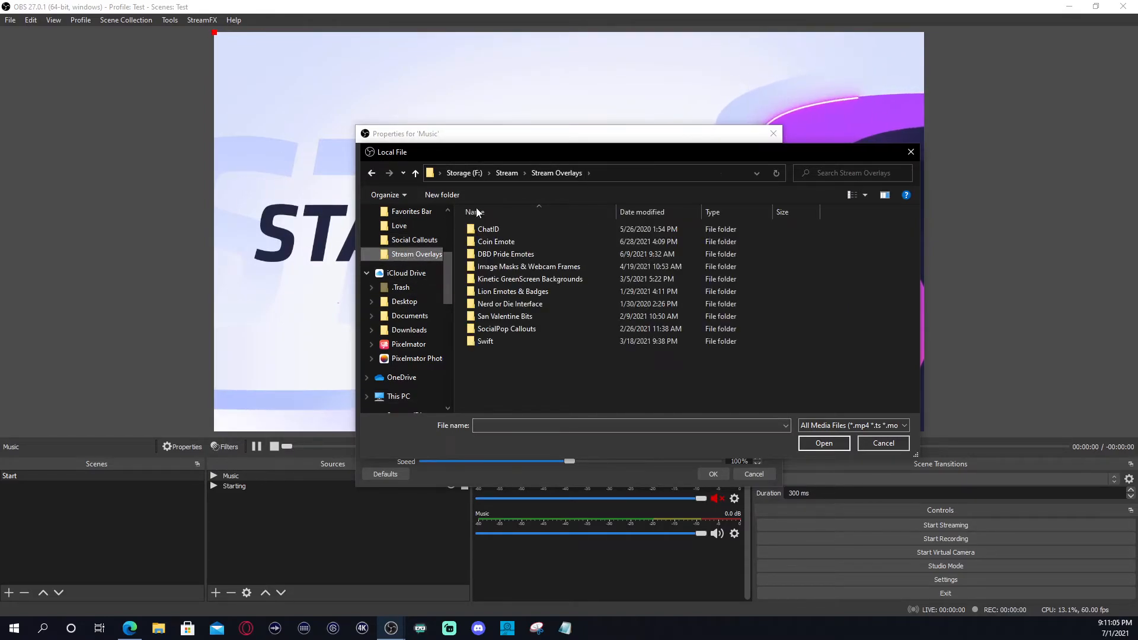
pyautogui.click(508, 174)
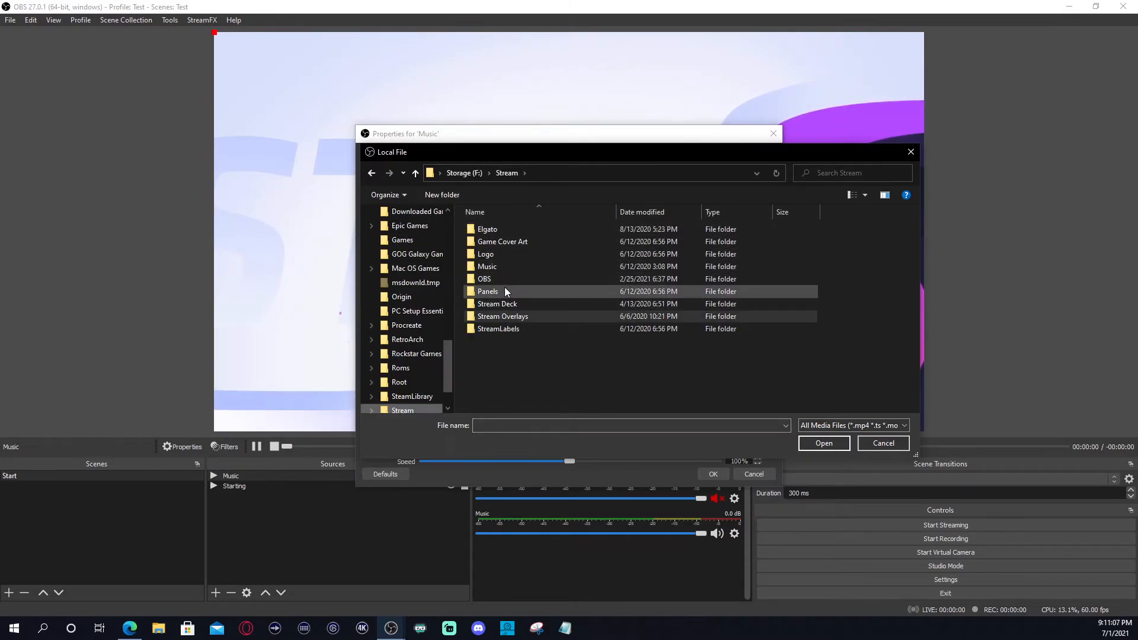
pyautogui.rightClick(503, 179)
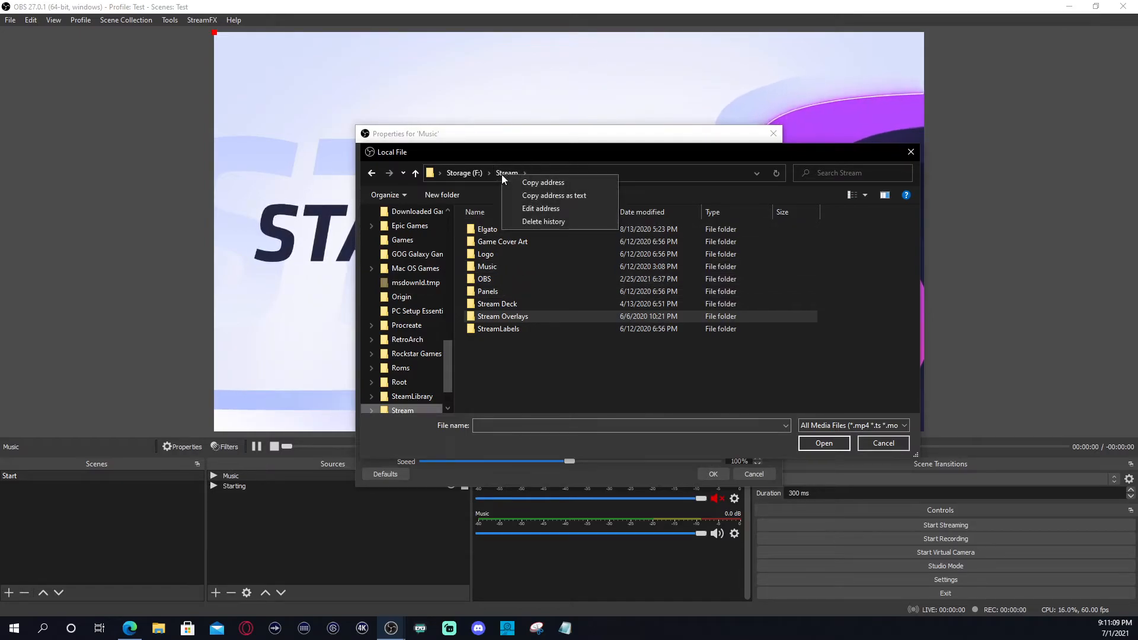
pyautogui.click(514, 356)
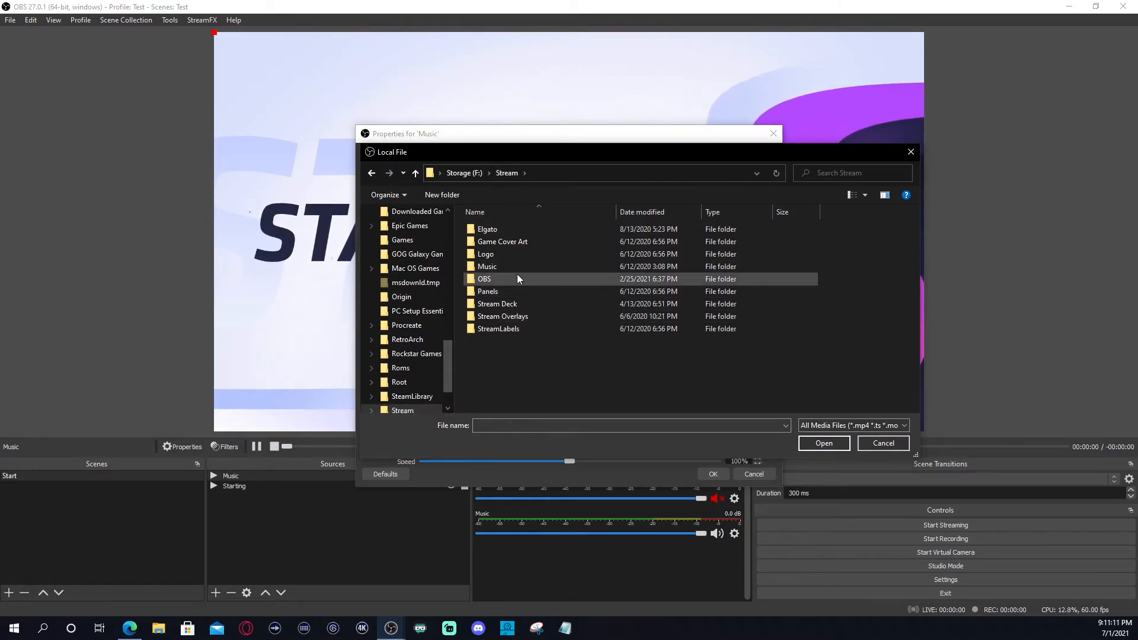
pyautogui.doubleClick(514, 269)
pyautogui.click(511, 245)
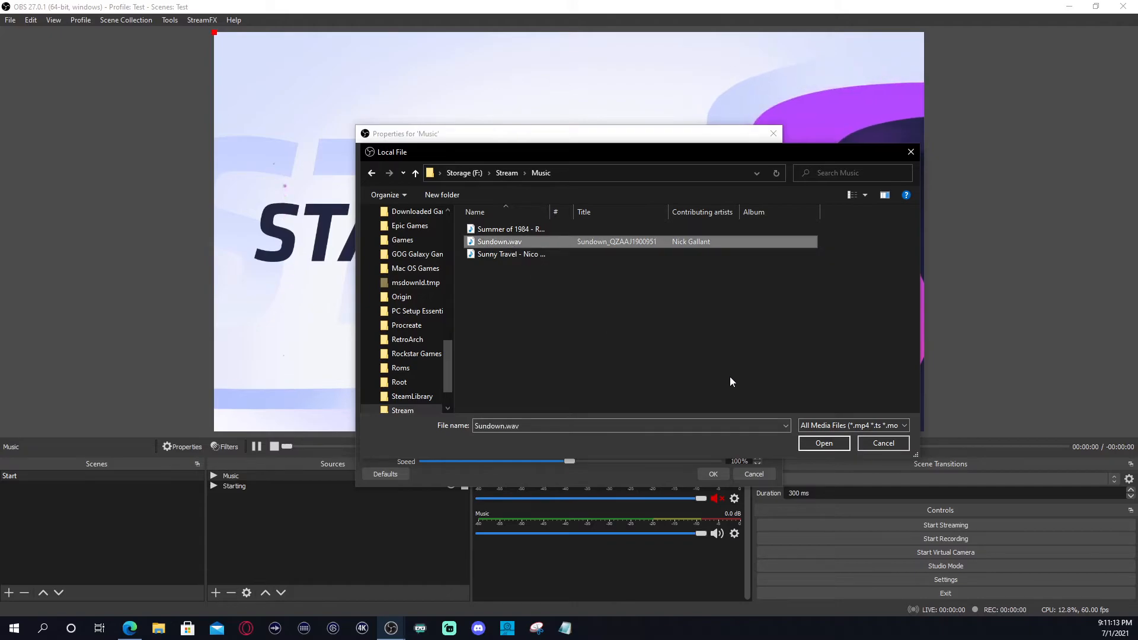
pyautogui.click(824, 444)
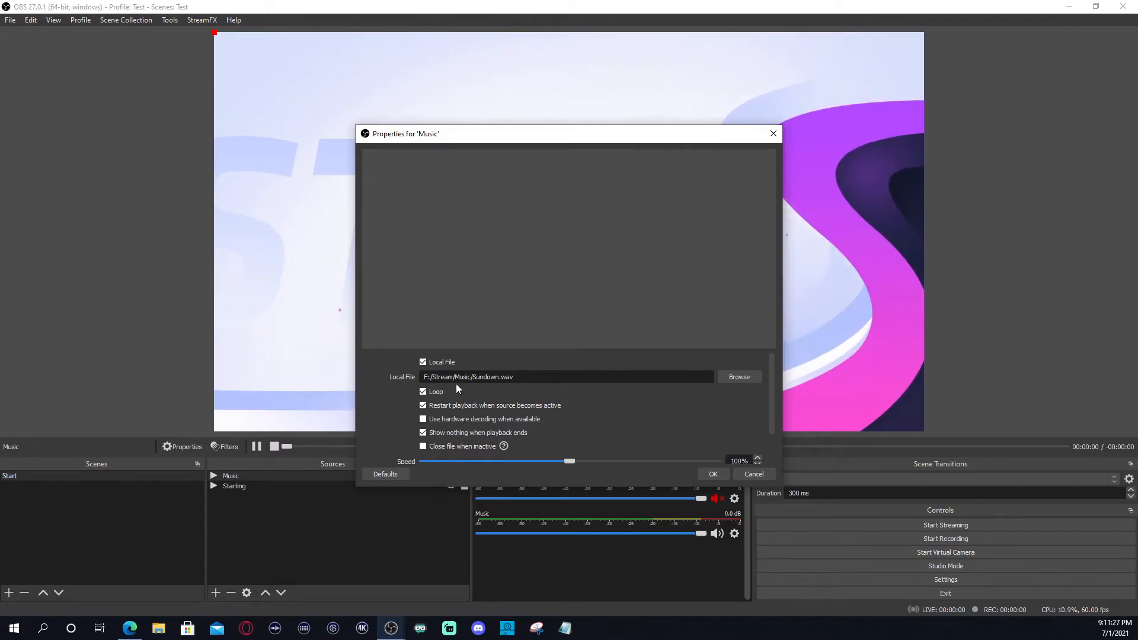
pyautogui.click(713, 474)
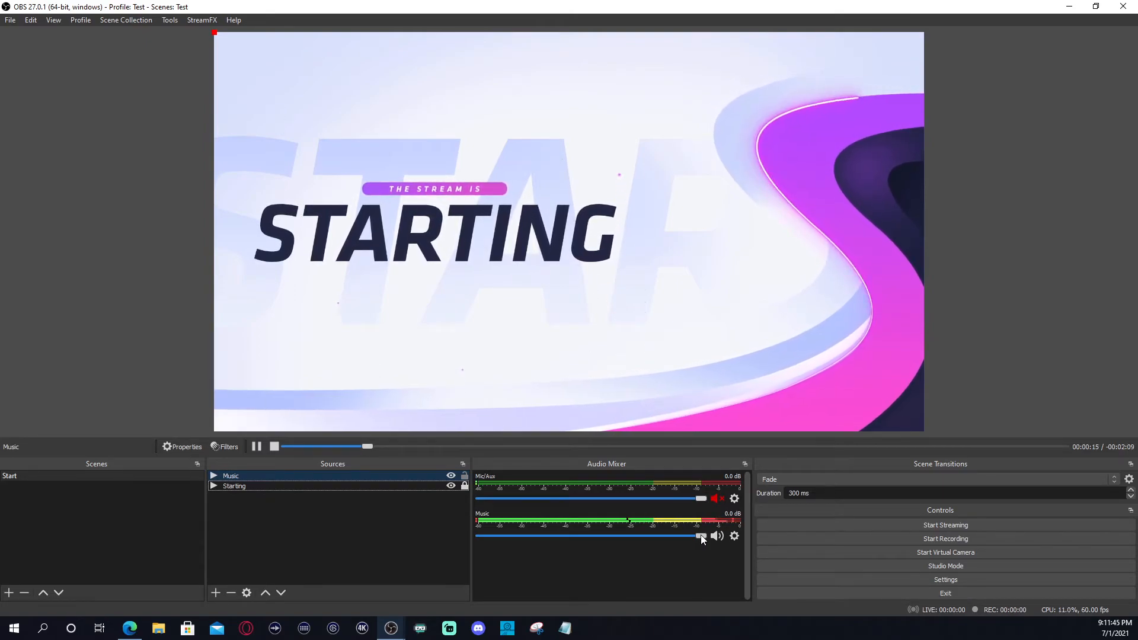
# Lower the Music source's volume to about -20.8 dB and set its audio monitoring to Monitor and Output.
pyautogui.moveTo(701, 535); pyautogui.dragTo(585, 538)
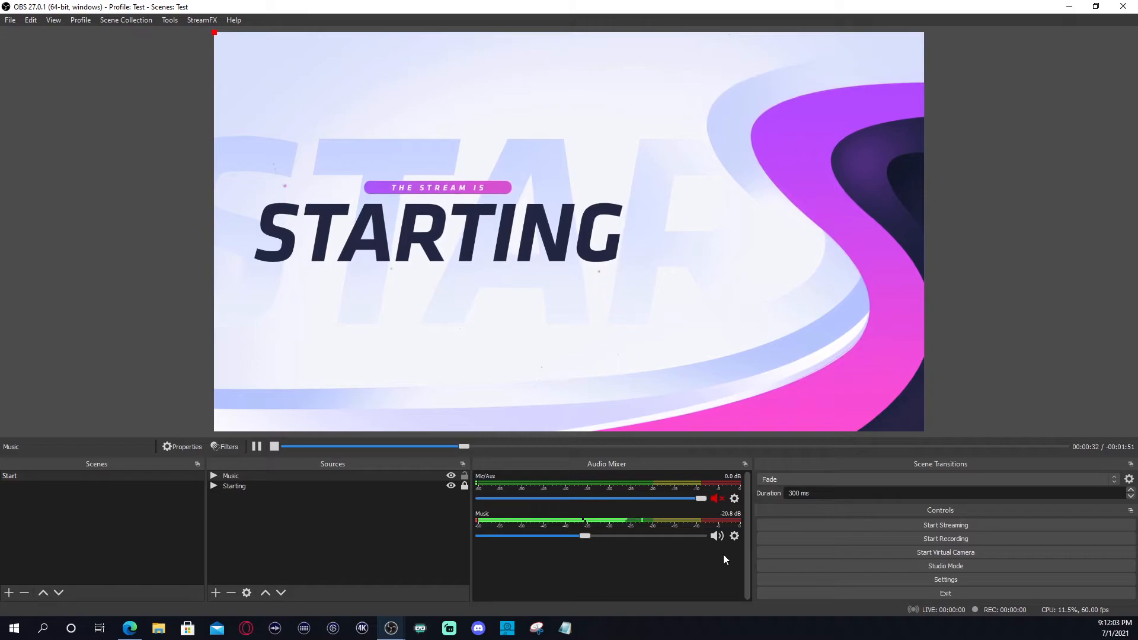
pyautogui.click(734, 535)
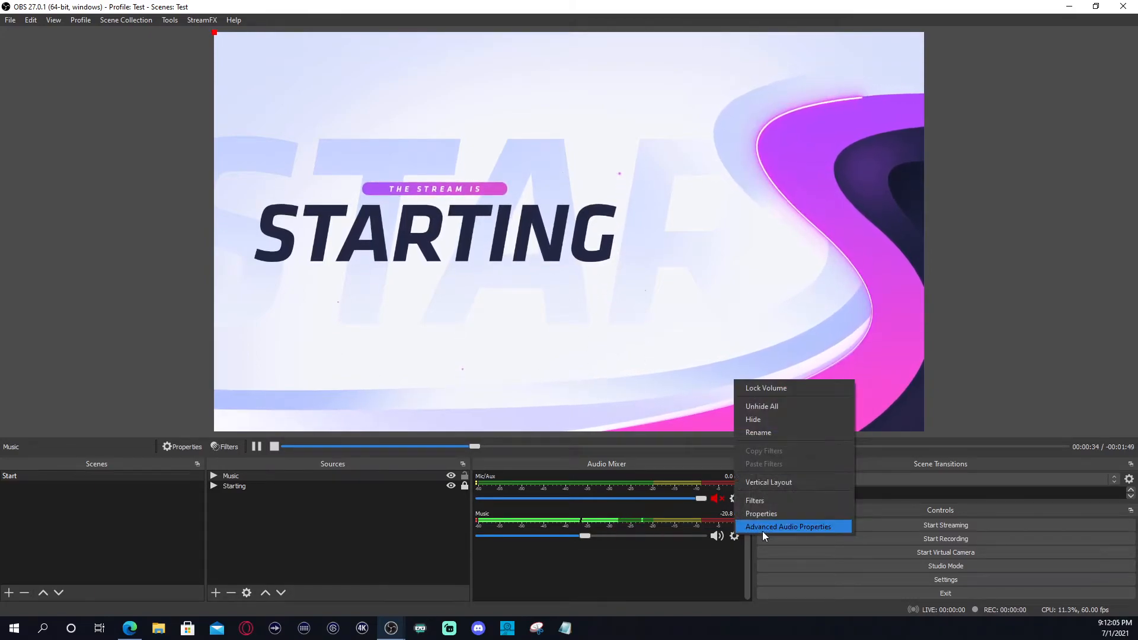
pyautogui.click(763, 530)
pyautogui.click(735, 537)
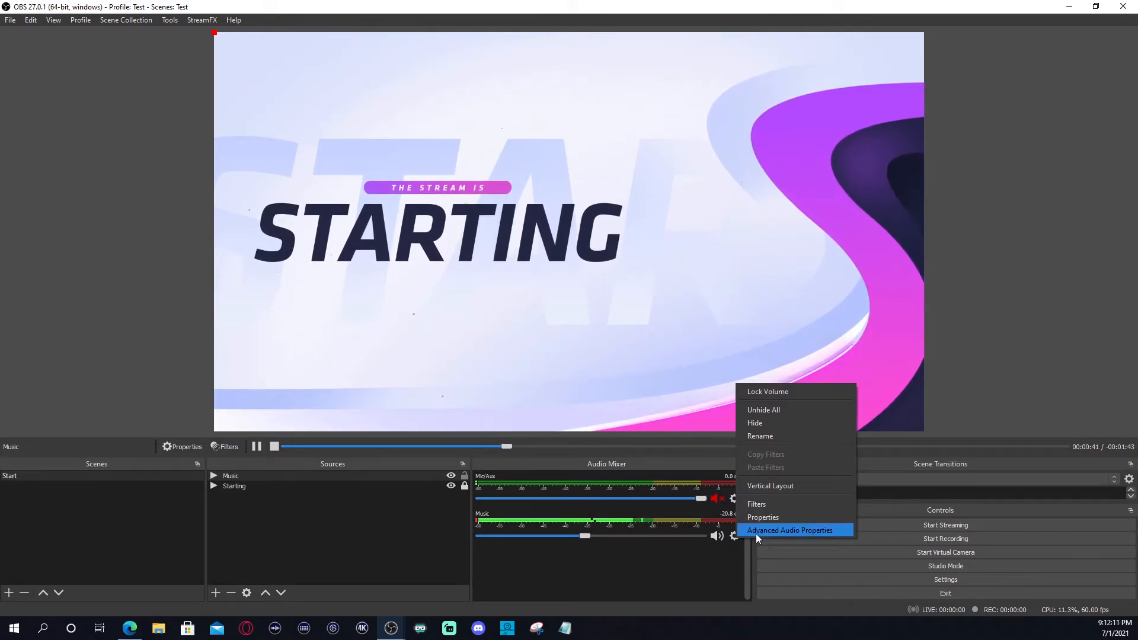
pyautogui.click(757, 533)
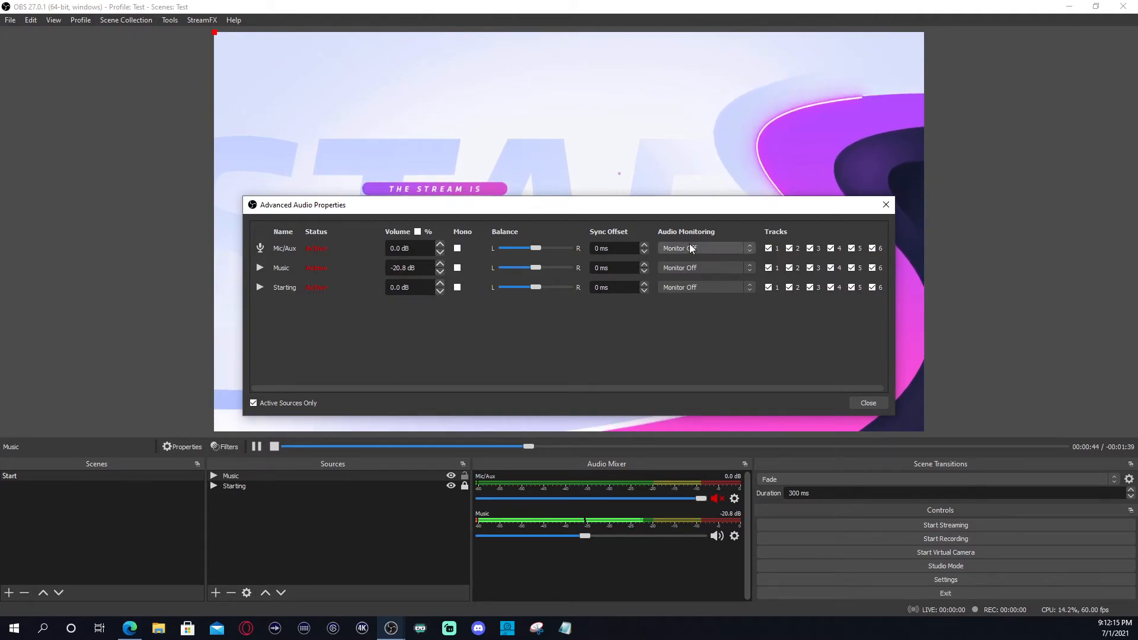
pyautogui.click(682, 267)
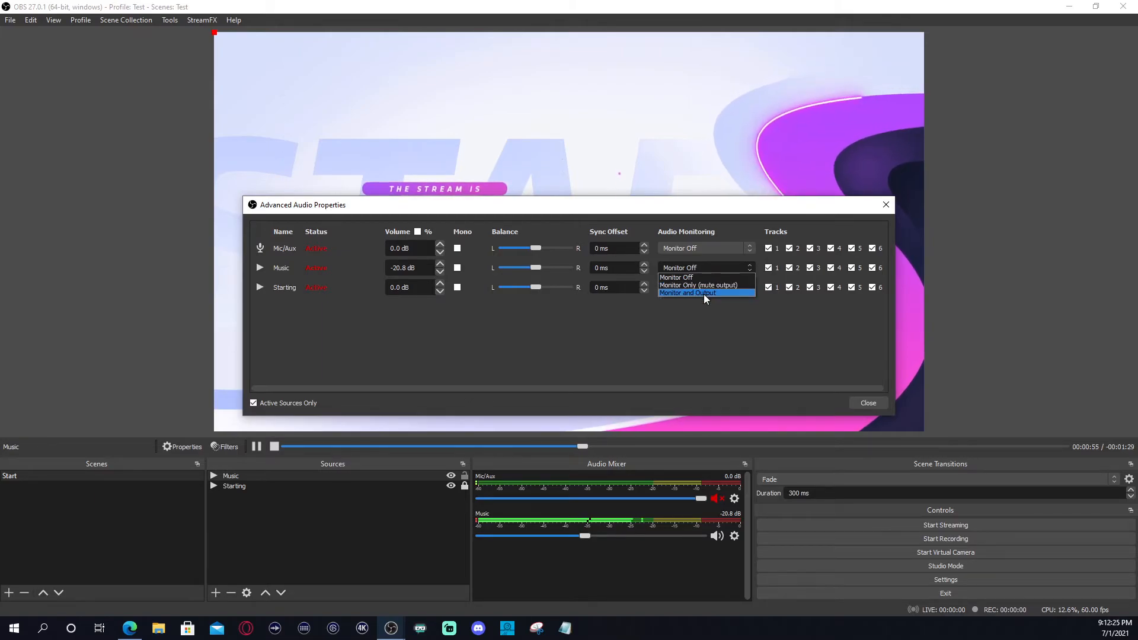
pyautogui.click(703, 293)
pyautogui.click(869, 403)
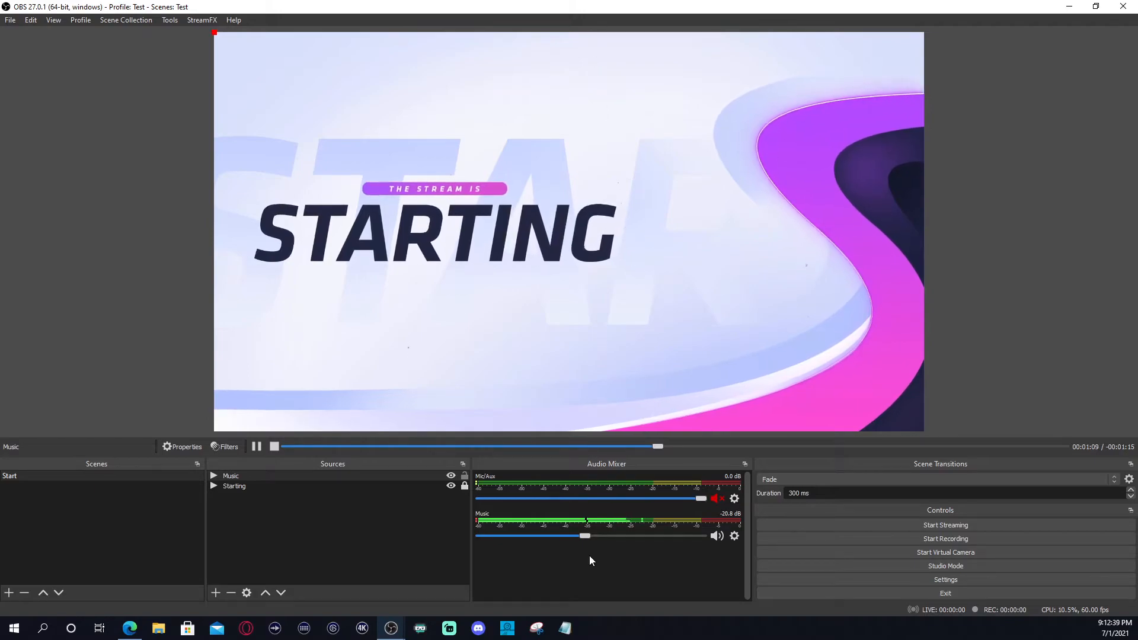
pyautogui.click(718, 536)
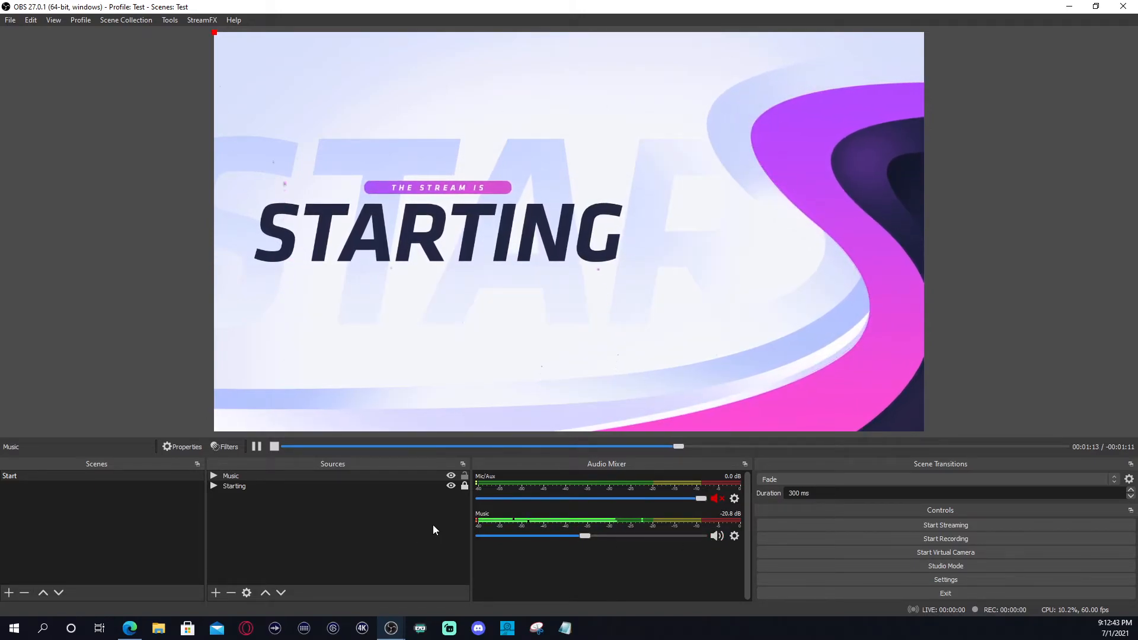
# Lock the Music source in the Start scene and deselect it.
pyautogui.click(916, 477)
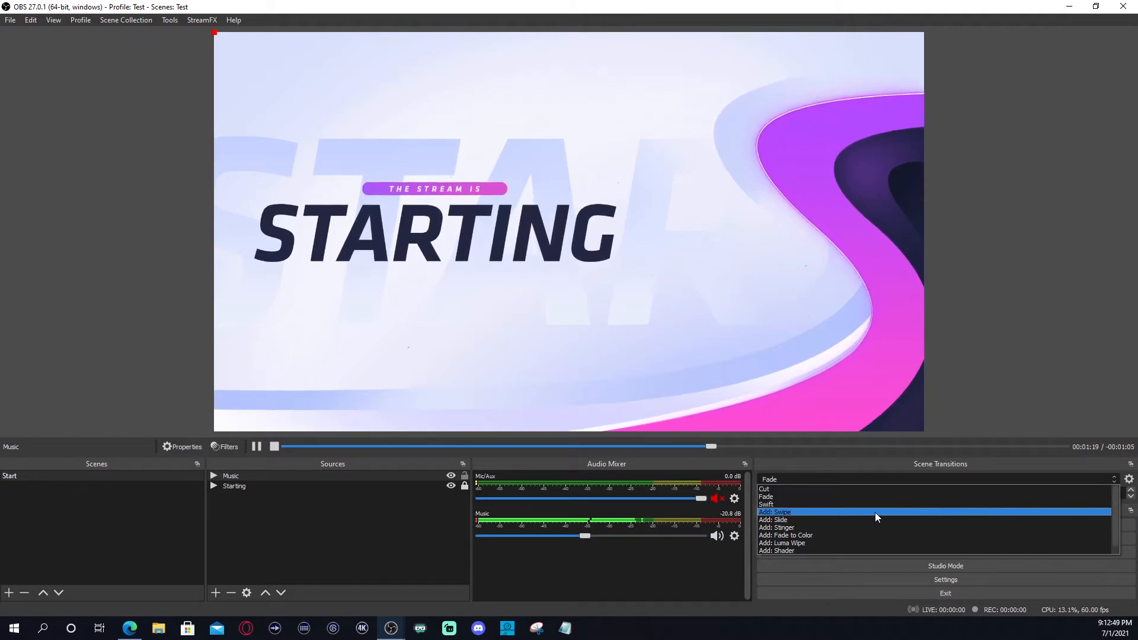
pyautogui.click(404, 526)
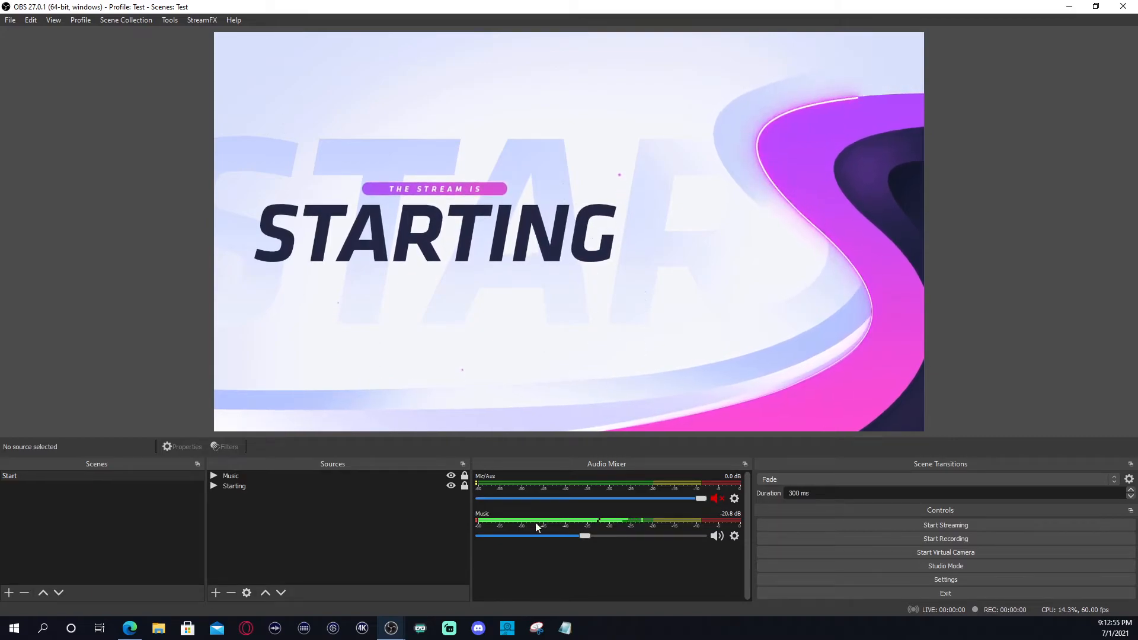
# Add a Stinger transition named Swift 1 and set its transition point to 1500 milliseconds.
pyautogui.click(945, 478)
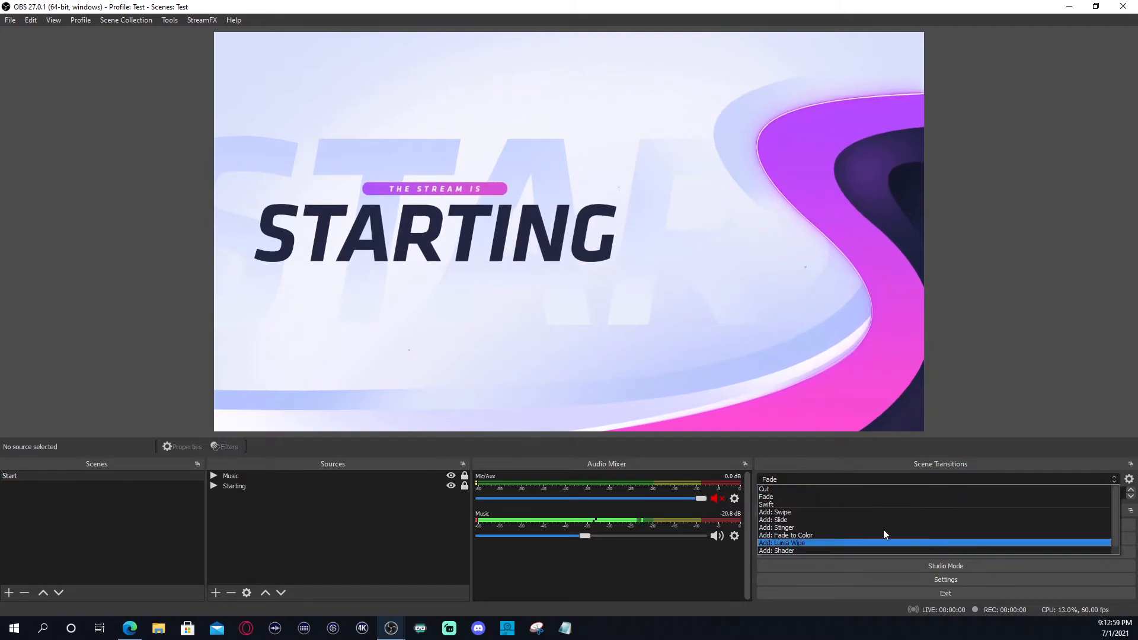
pyautogui.click(788, 527)
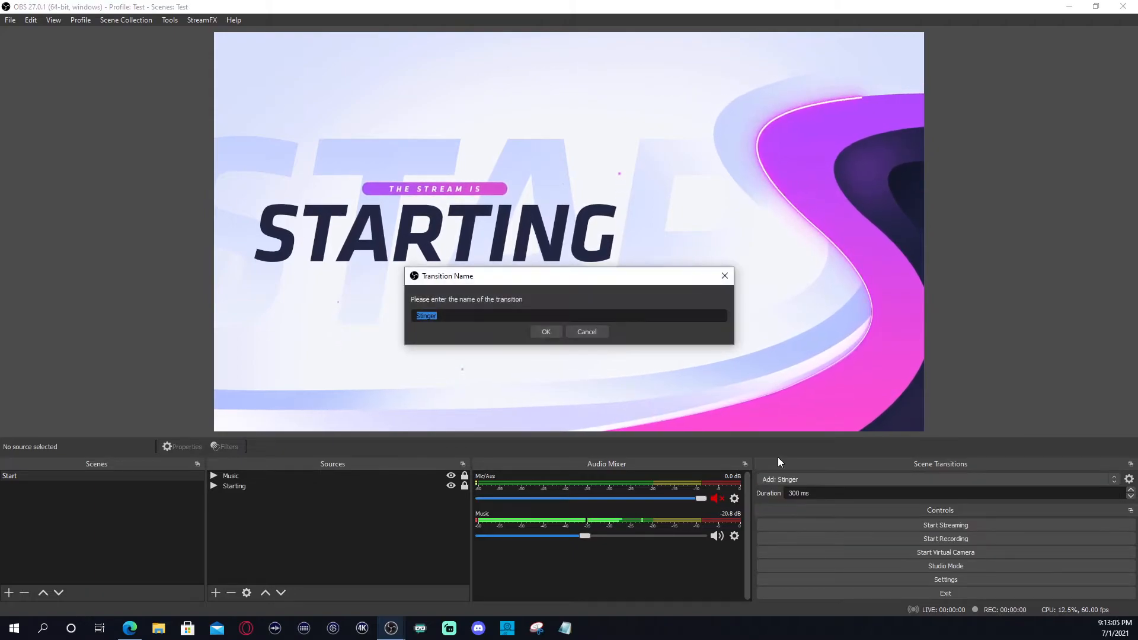
pyautogui.write('Swift 1')
pyautogui.click(546, 332)
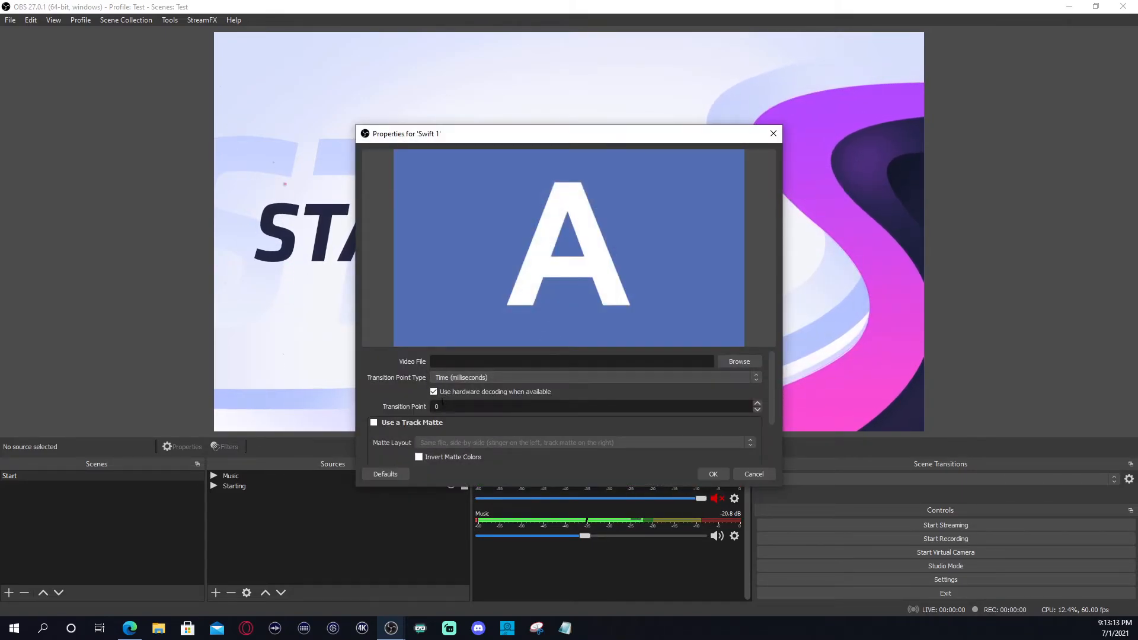
pyautogui.moveTo(440, 406); pyautogui.dragTo(409, 402)
pyautogui.write('1500')
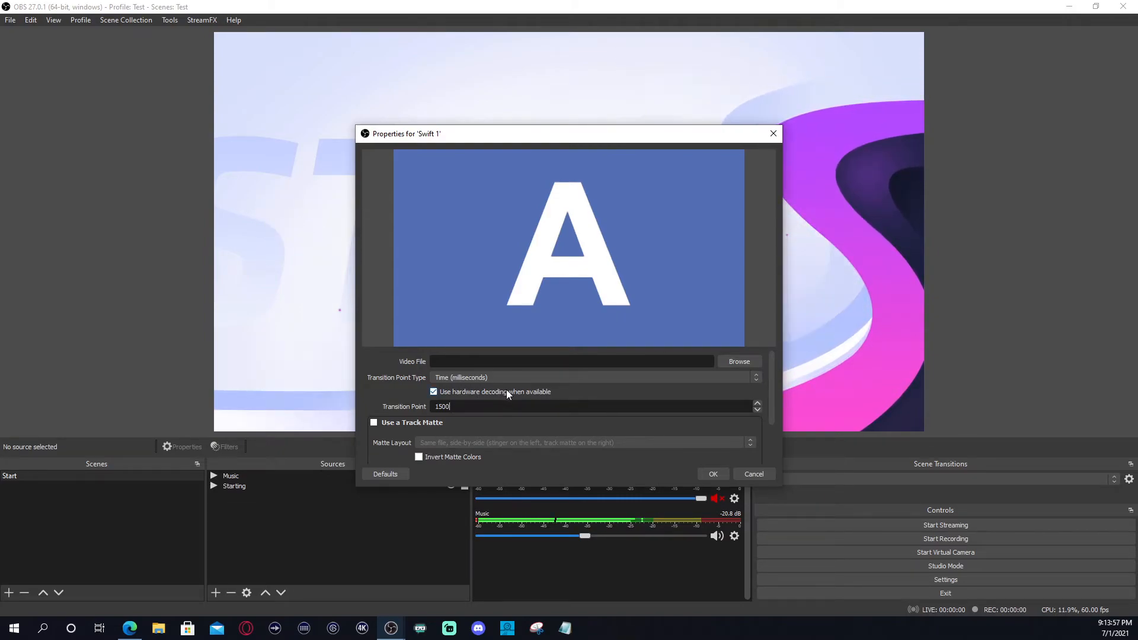
pyautogui.scroll(-2, 506, 425)
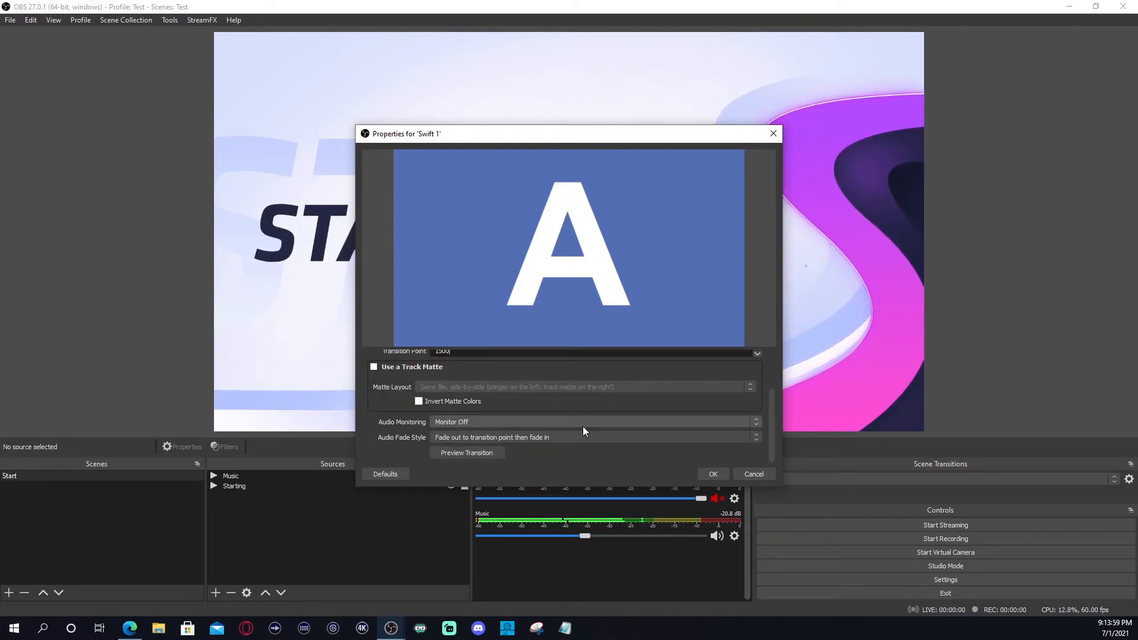
pyautogui.click(497, 421)
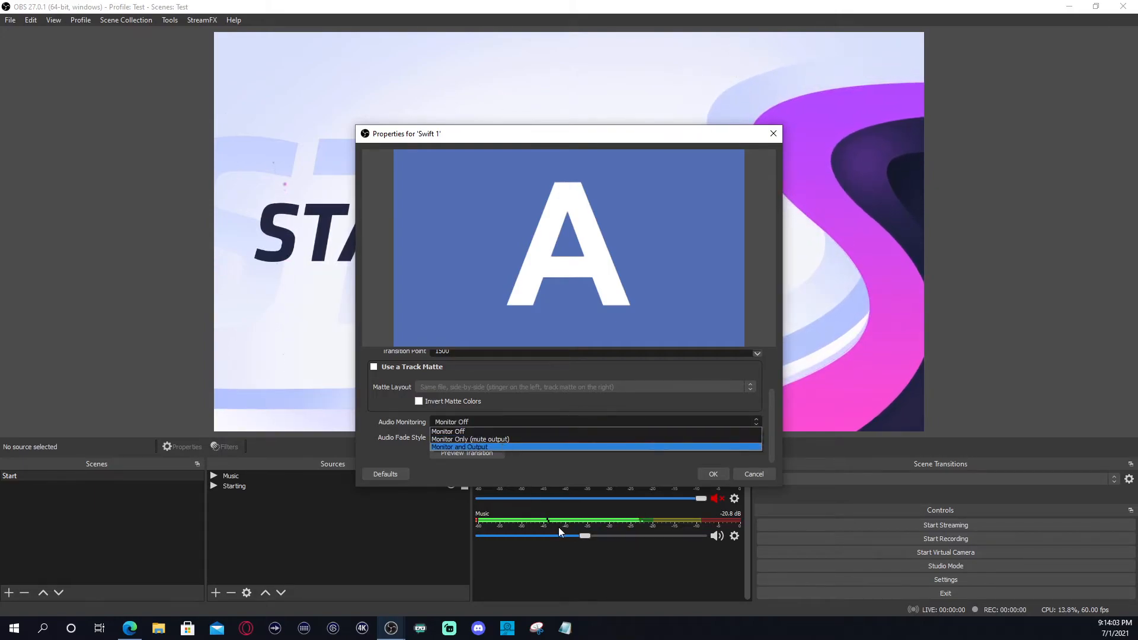
pyautogui.click(393, 410)
pyautogui.scroll(2, 513, 429)
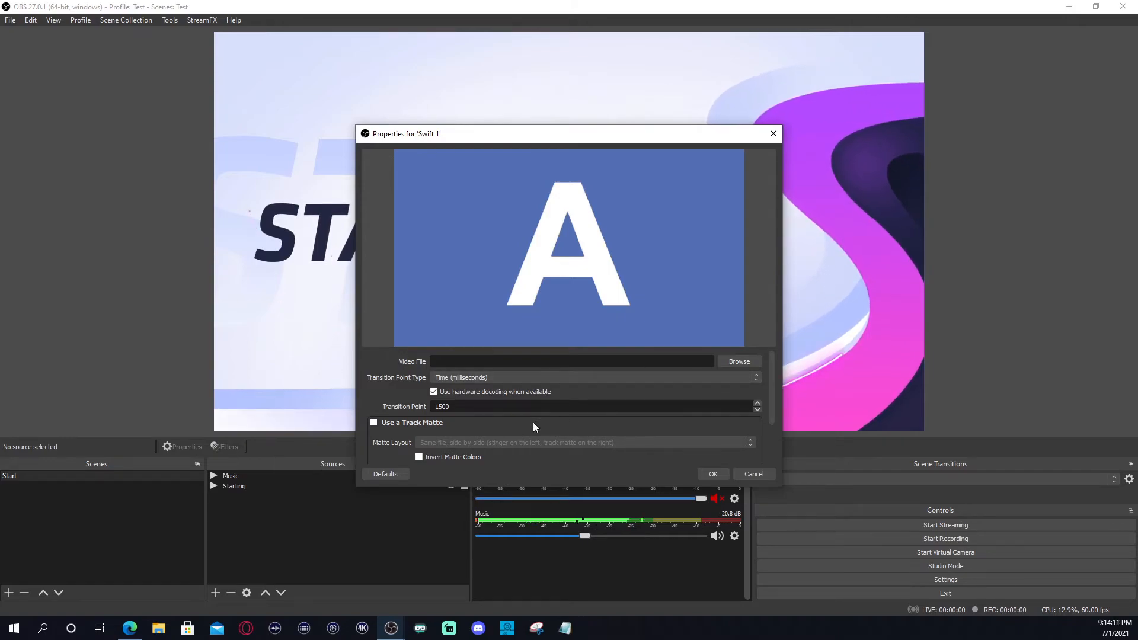
pyautogui.scroll(-2, 535, 421)
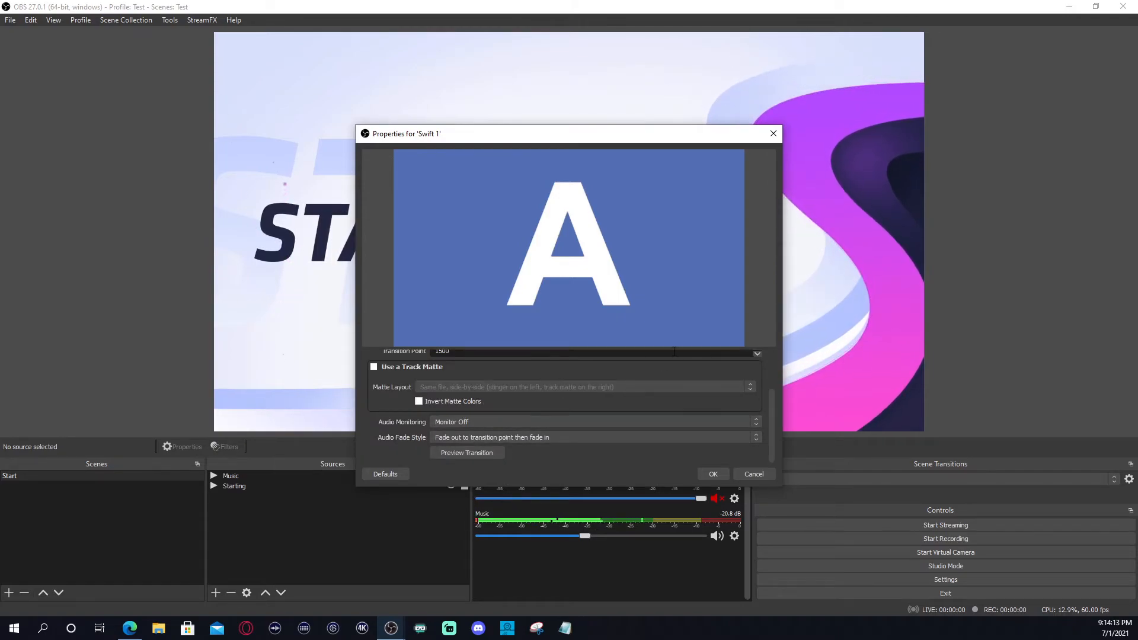
# Load Transition.webm from the Swift overlay's PNG and Pre-Rendered Files/Transition folder as the Swift 1 video file and accept the properties.
pyautogui.scroll(2, 620, 439)
pyautogui.click(729, 364)
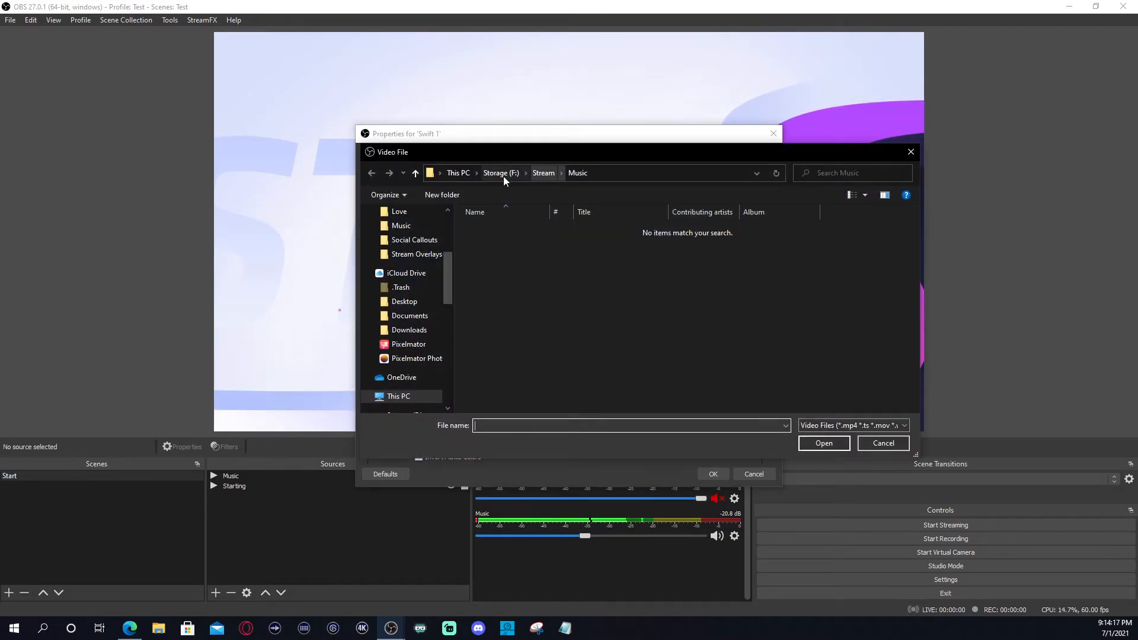
pyautogui.click(397, 255)
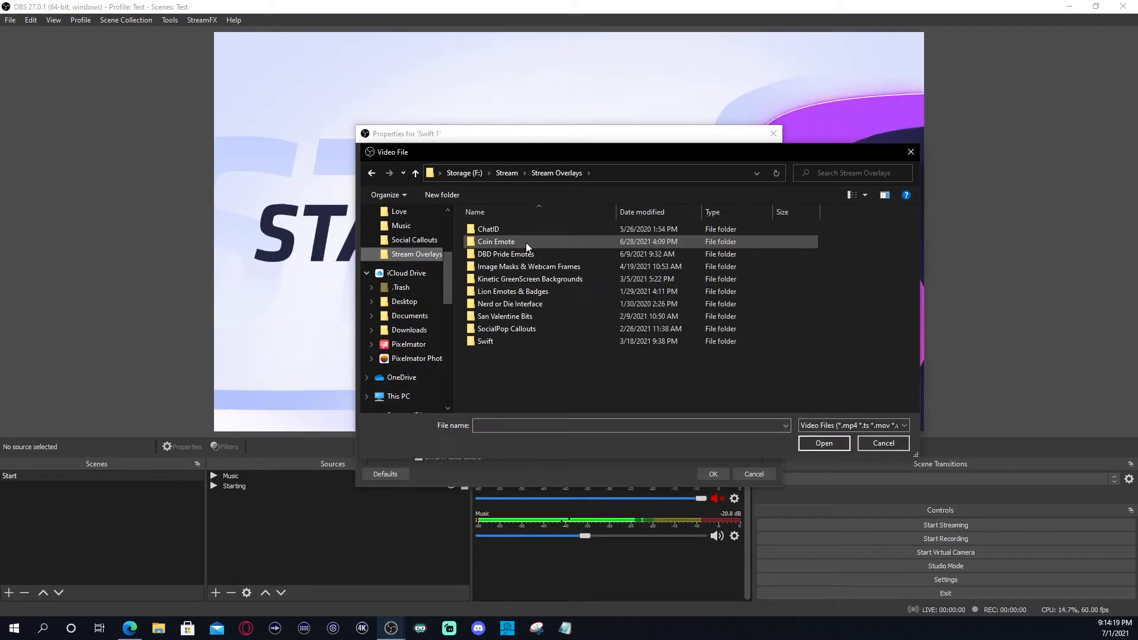
pyautogui.doubleClick(492, 341)
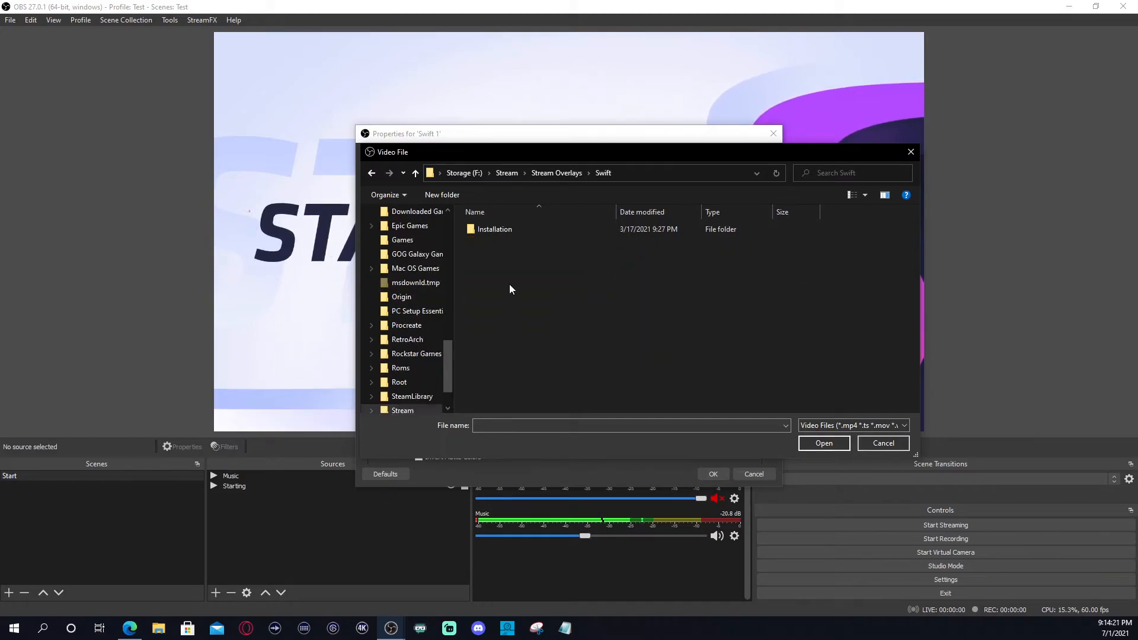
pyautogui.doubleClick(489, 229)
pyautogui.doubleClick(489, 229)
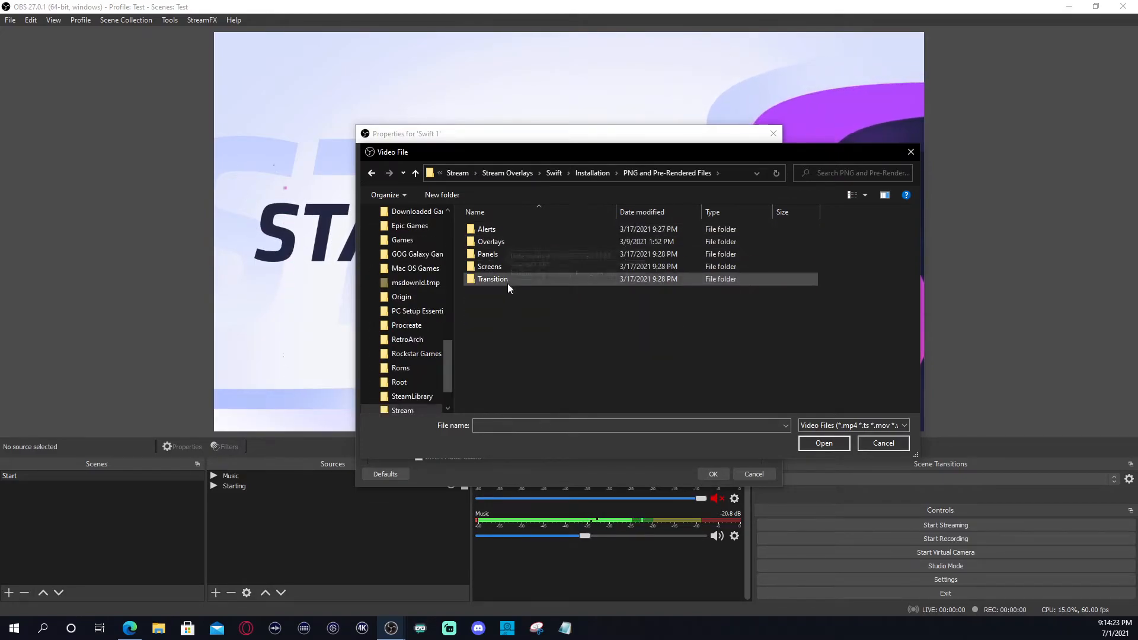
pyautogui.doubleClick(508, 283)
pyautogui.click(508, 260)
pyautogui.click(823, 443)
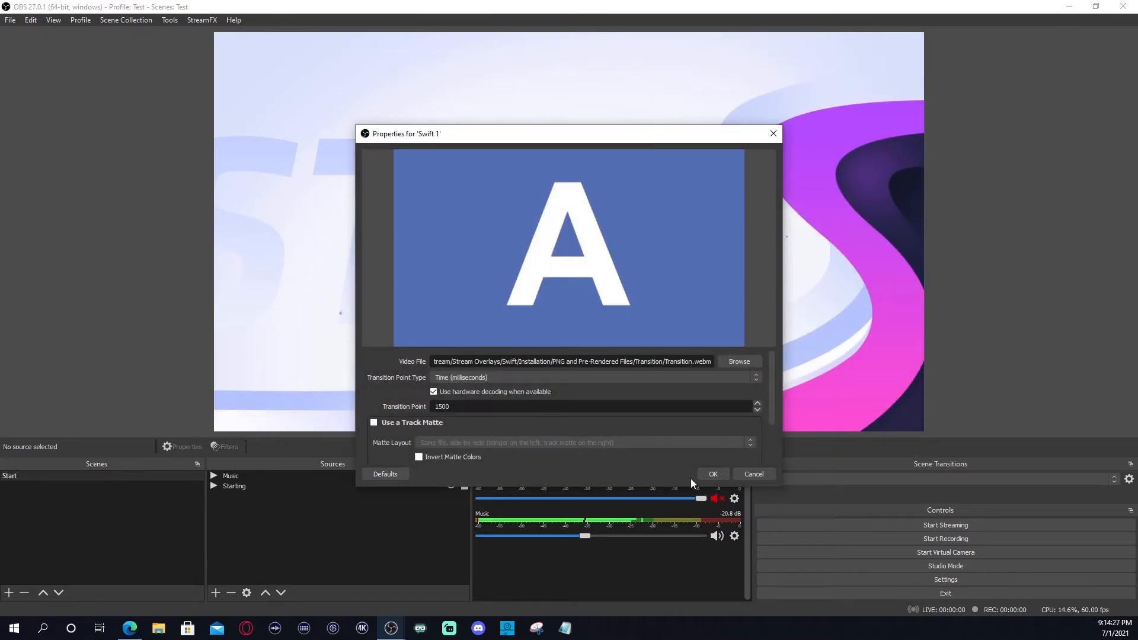
pyautogui.click(712, 475)
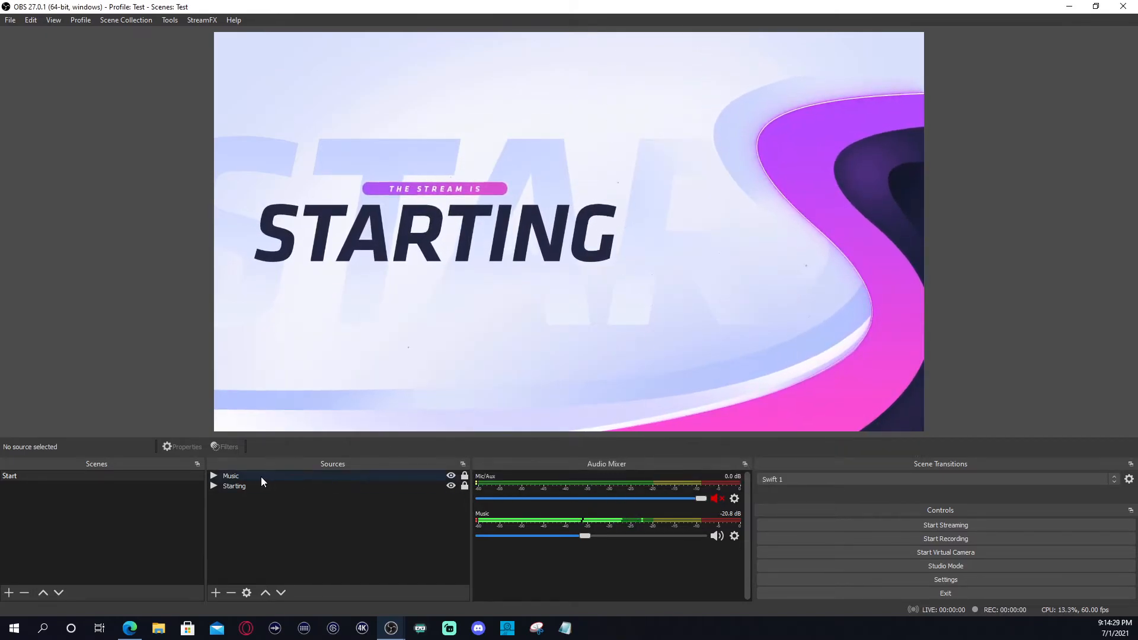
pyautogui.click(865, 483)
pyautogui.click(834, 510)
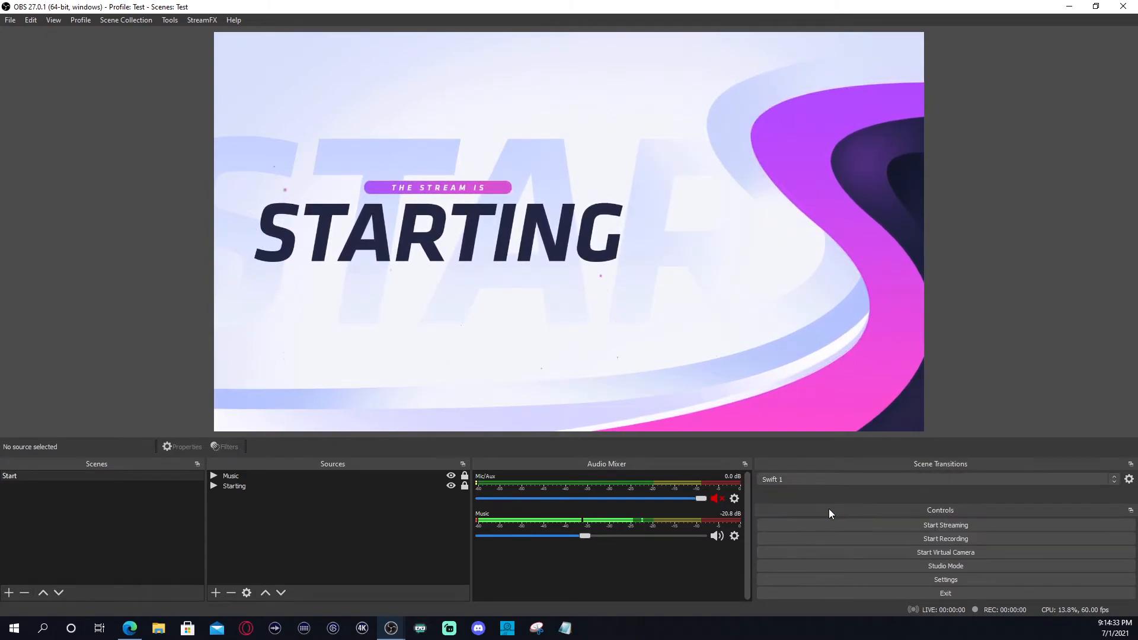
pyautogui.click(407, 553)
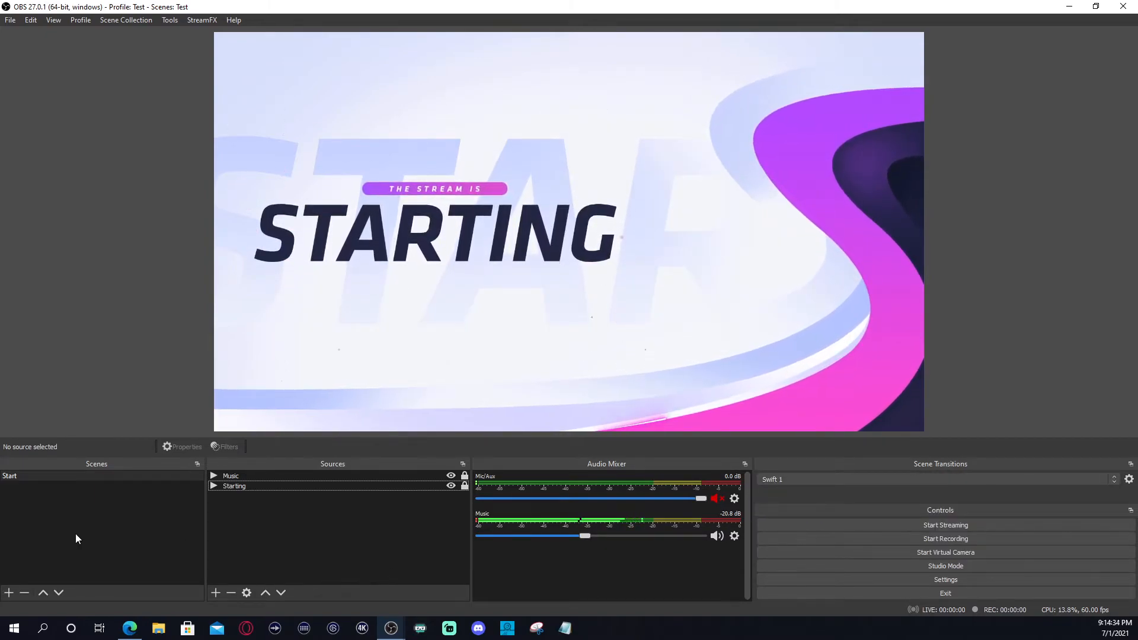
# Add a new scene named Live.
pyautogui.click(9, 593)
pyautogui.write('Live')
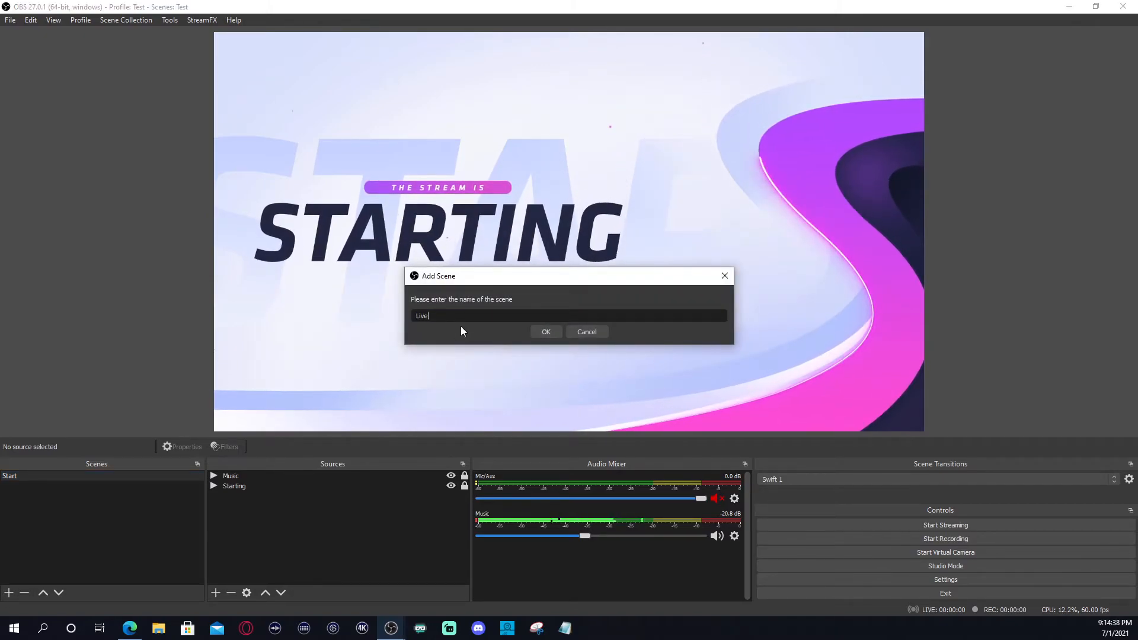
pyautogui.click(549, 332)
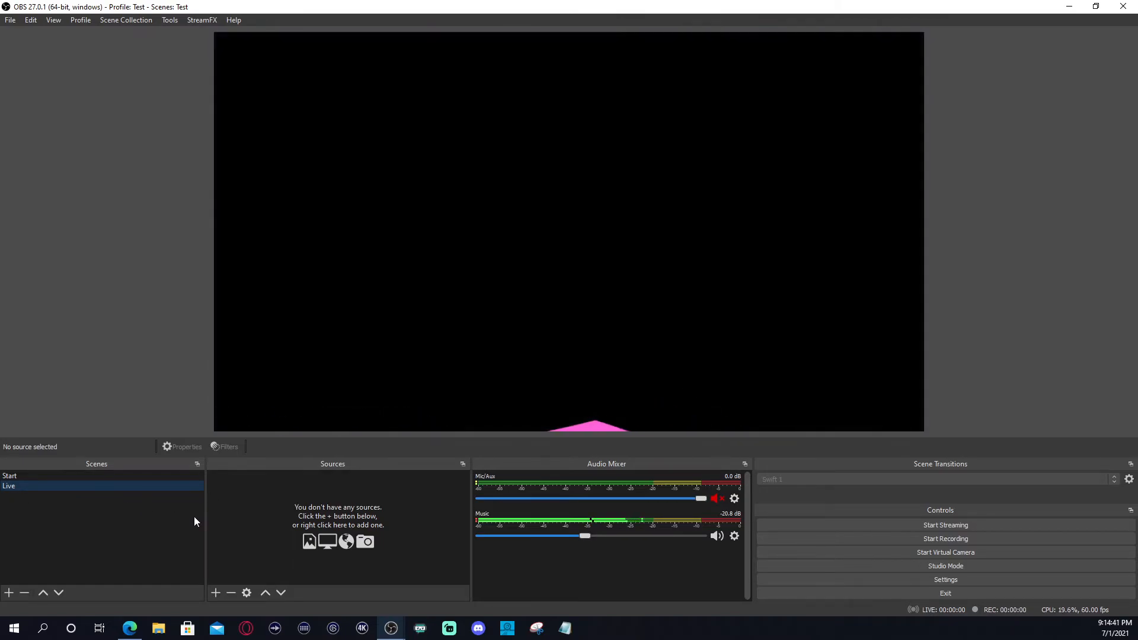
# Switch back and forth between the Start and Live scenes to preview the Swift 1 transition, ending on Live.
pyautogui.click(61, 478)
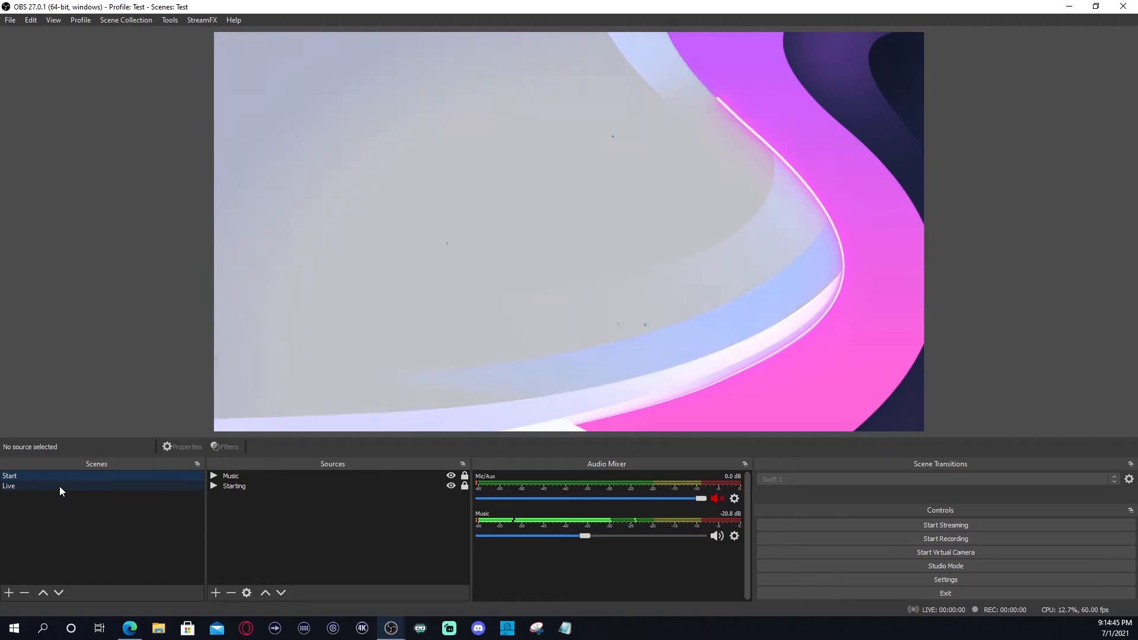
pyautogui.click(59, 490)
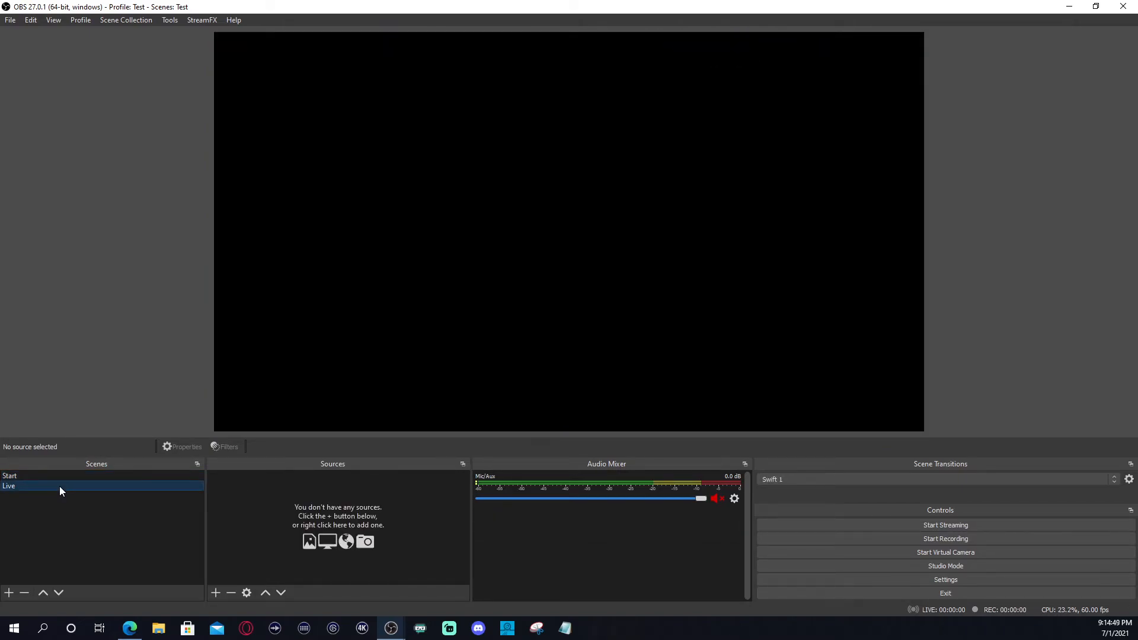
pyautogui.click(63, 477)
pyautogui.click(64, 486)
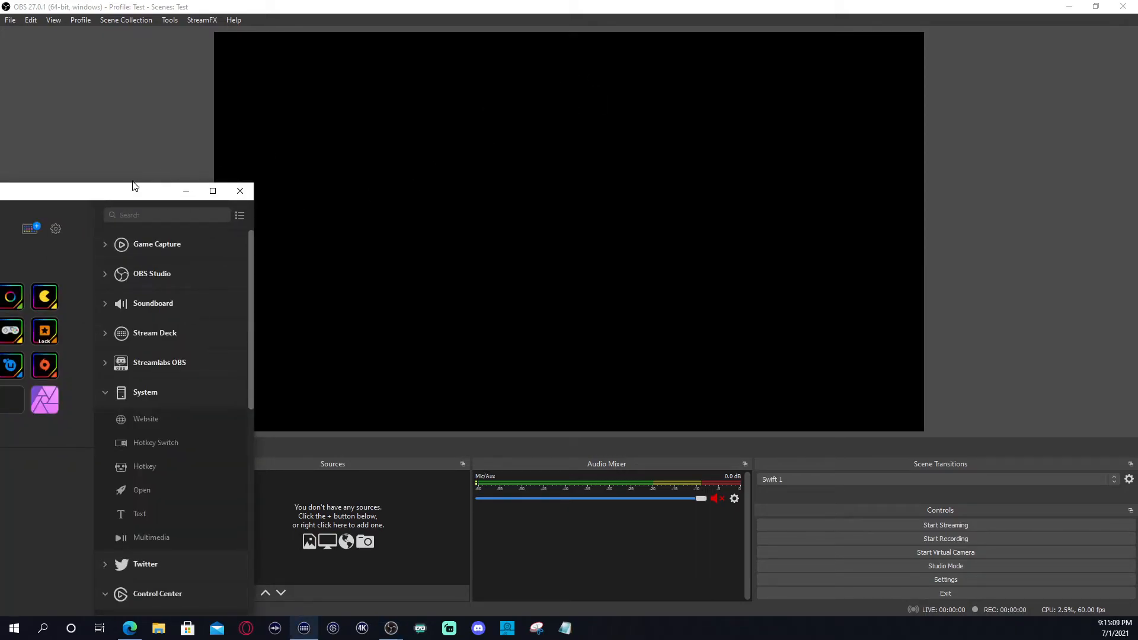
# Bring the Stream Deck window fully into view and open the OBS folder titled Any in the Streaming profile.
pyautogui.moveTo(67, 198); pyautogui.dragTo(414, 97)
pyautogui.click(271, 243)
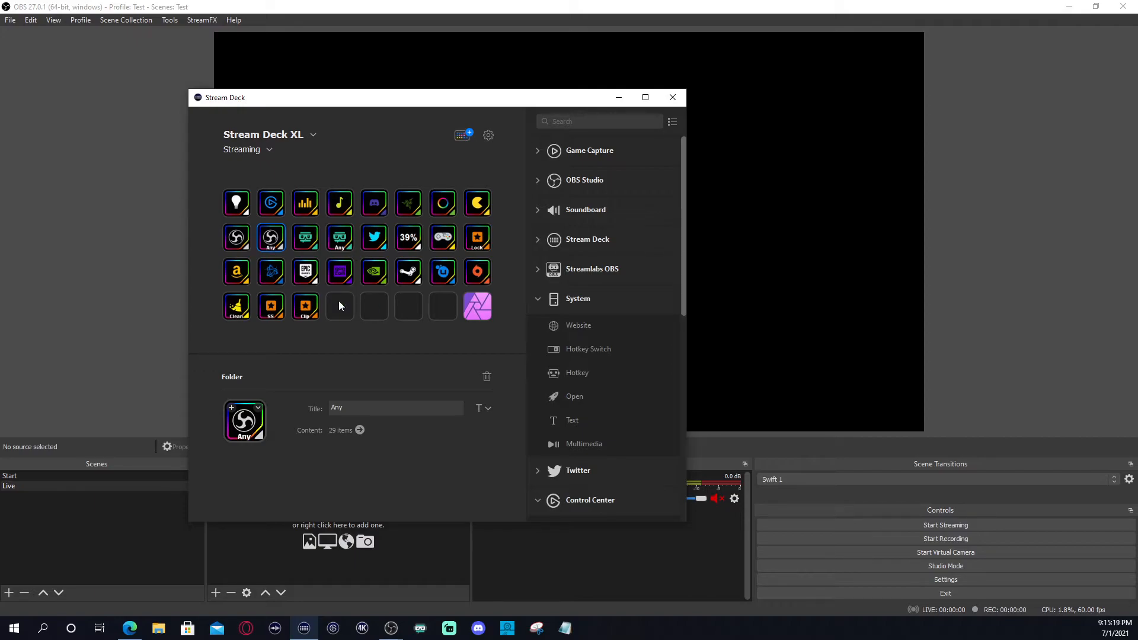
pyautogui.doubleClick(271, 238)
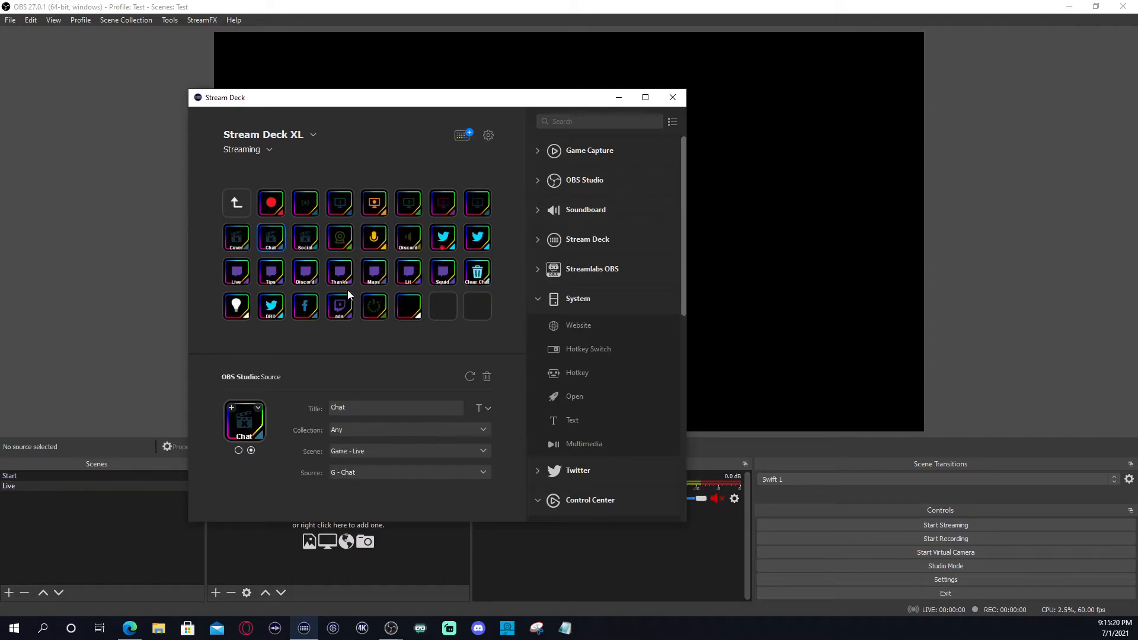
# Inspect the settings of the Record button and the OBS scene buttons in the Stream Deck folder's first row.
pyautogui.click(269, 215)
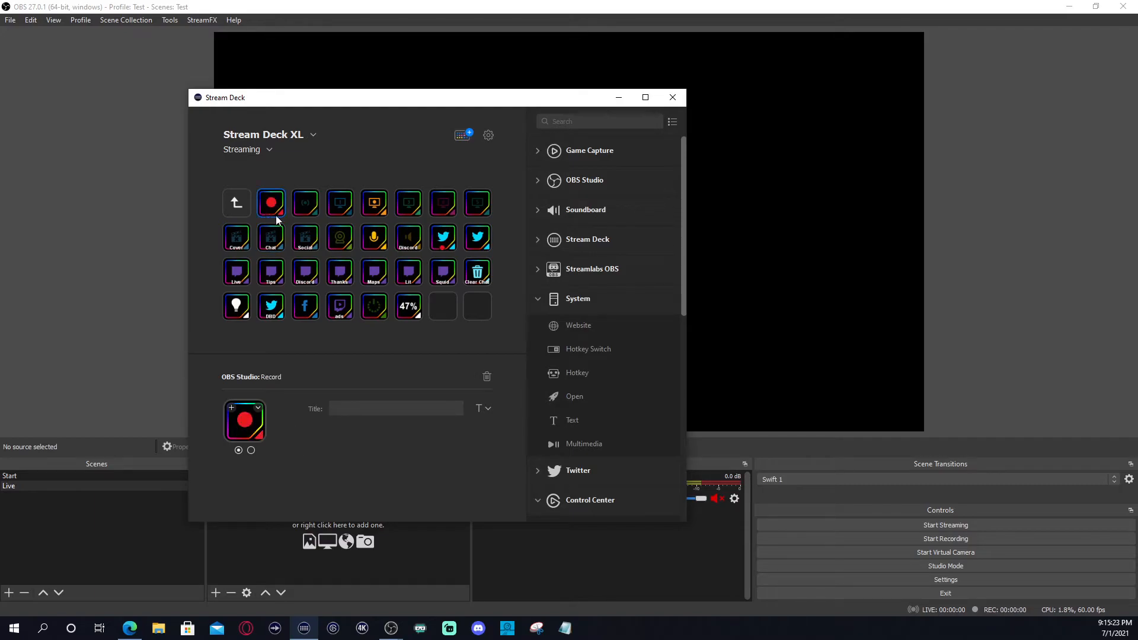
pyautogui.click(343, 211)
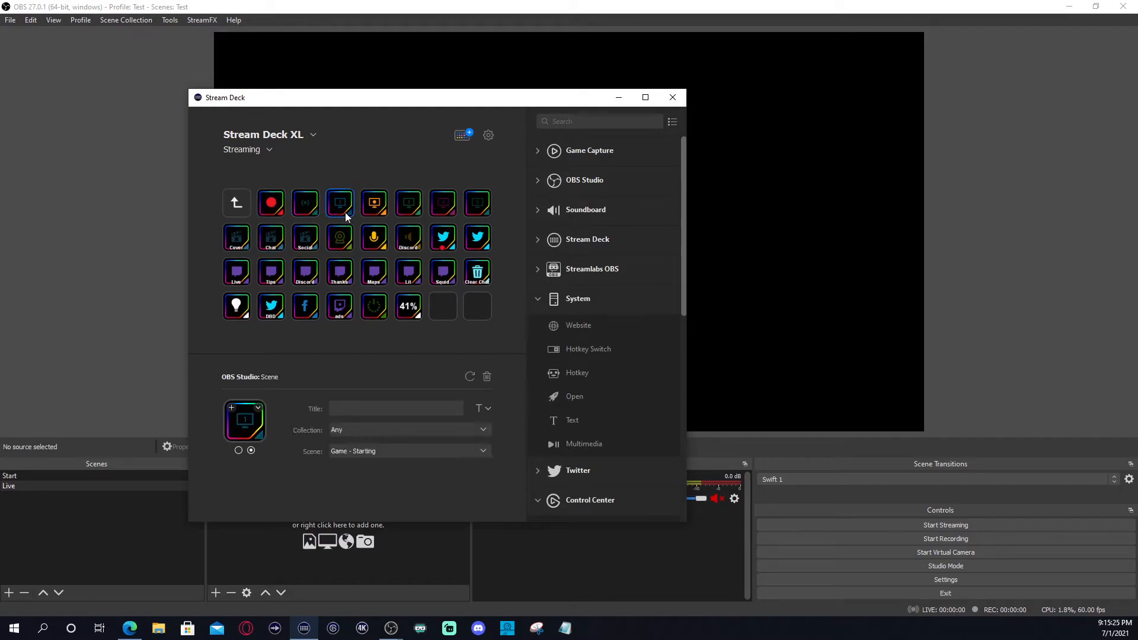
pyautogui.click(377, 207)
pyautogui.click(404, 213)
pyautogui.click(441, 210)
pyautogui.click(478, 209)
# Inspect the second row's Stream Deck buttons: Cover, Chat, Social, webcam, microphone, Discord audio and the two Twitter actions.
pyautogui.click(248, 245)
pyautogui.click(276, 245)
pyautogui.click(305, 240)
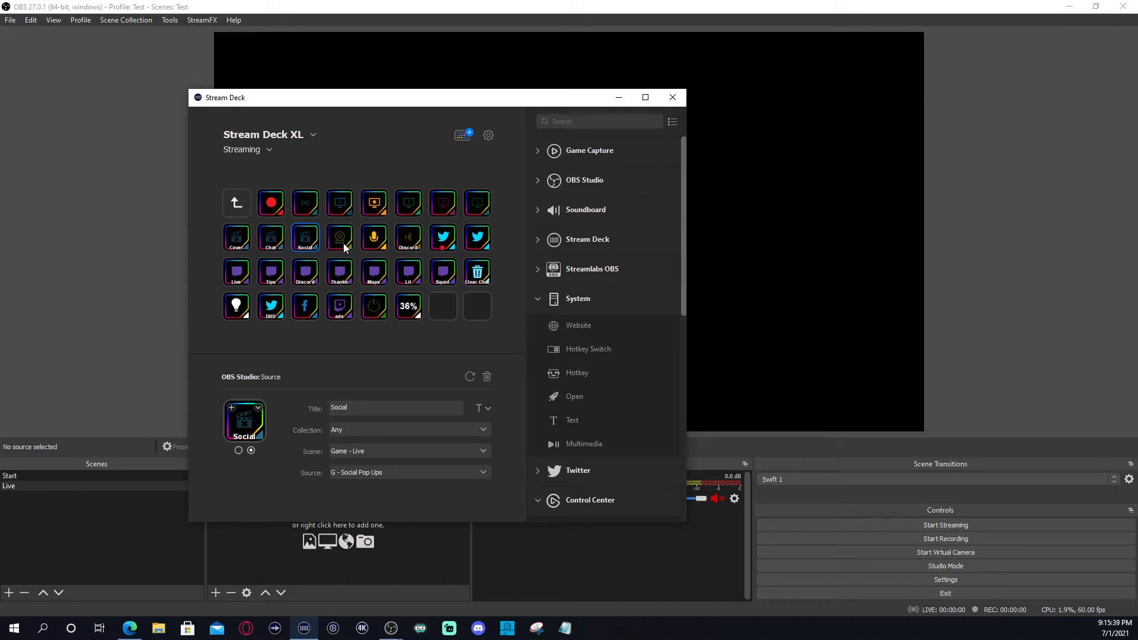
pyautogui.click(343, 243)
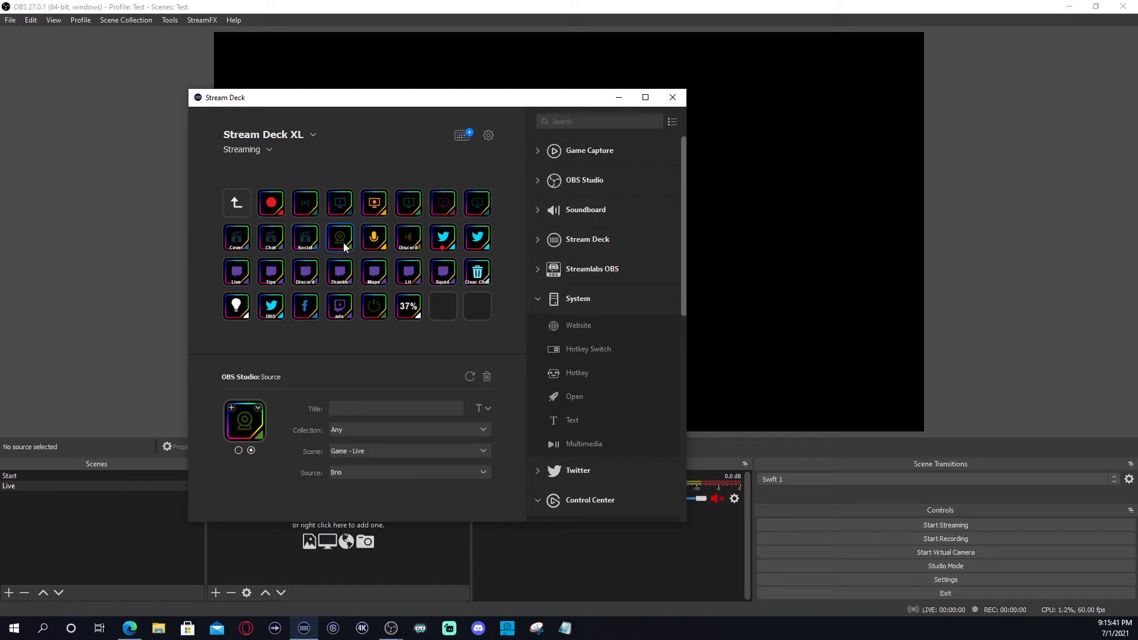
pyautogui.click(383, 247)
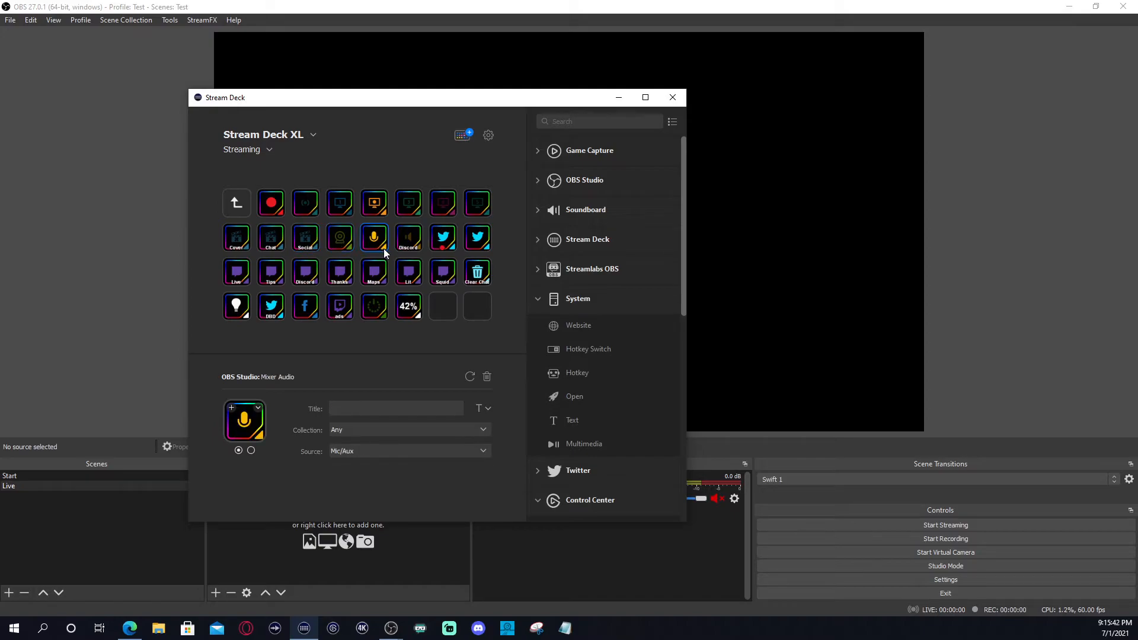
pyautogui.click(419, 244)
pyautogui.click(432, 243)
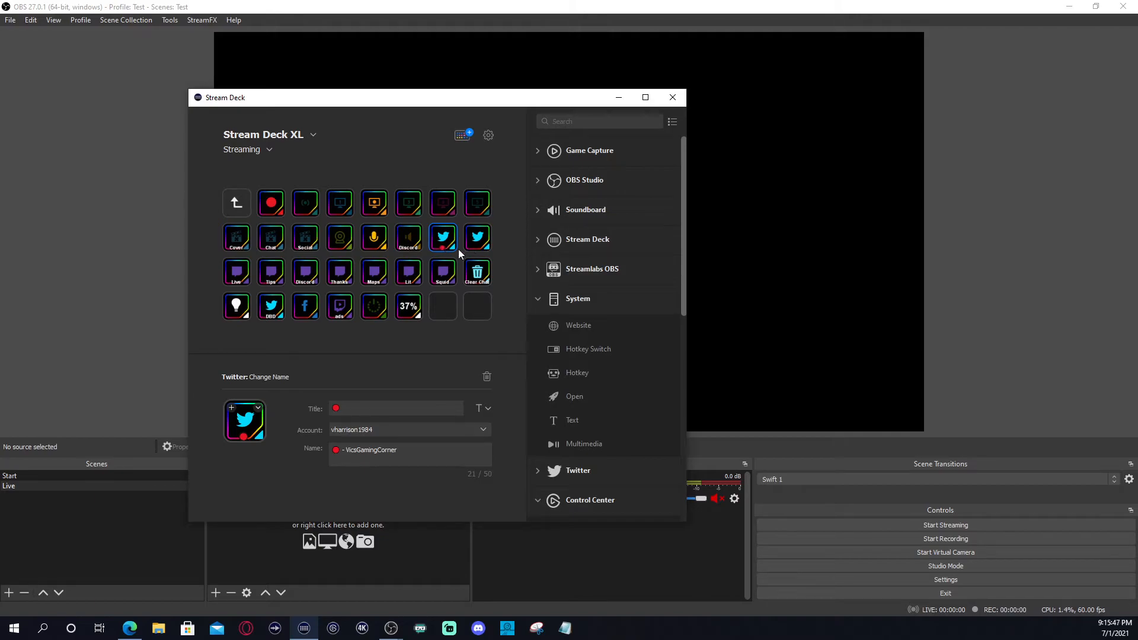
pyautogui.click(478, 248)
# Inspect the third row's Twitch buttons from Live and Tips through Squad and Clear Chat.
pyautogui.click(236, 274)
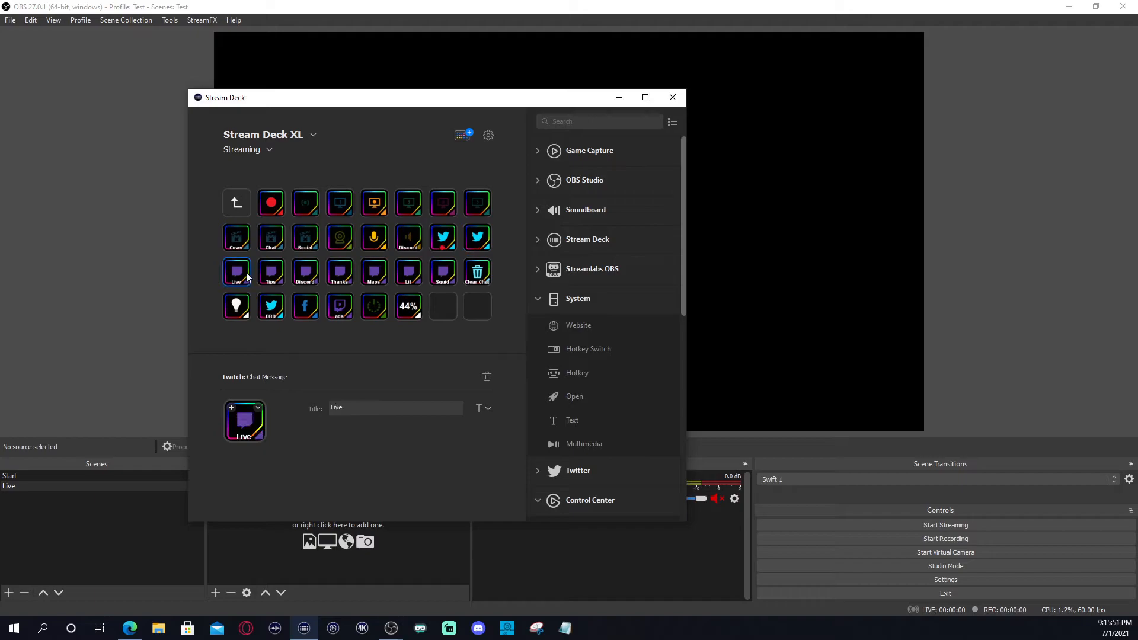
pyautogui.click(271, 276)
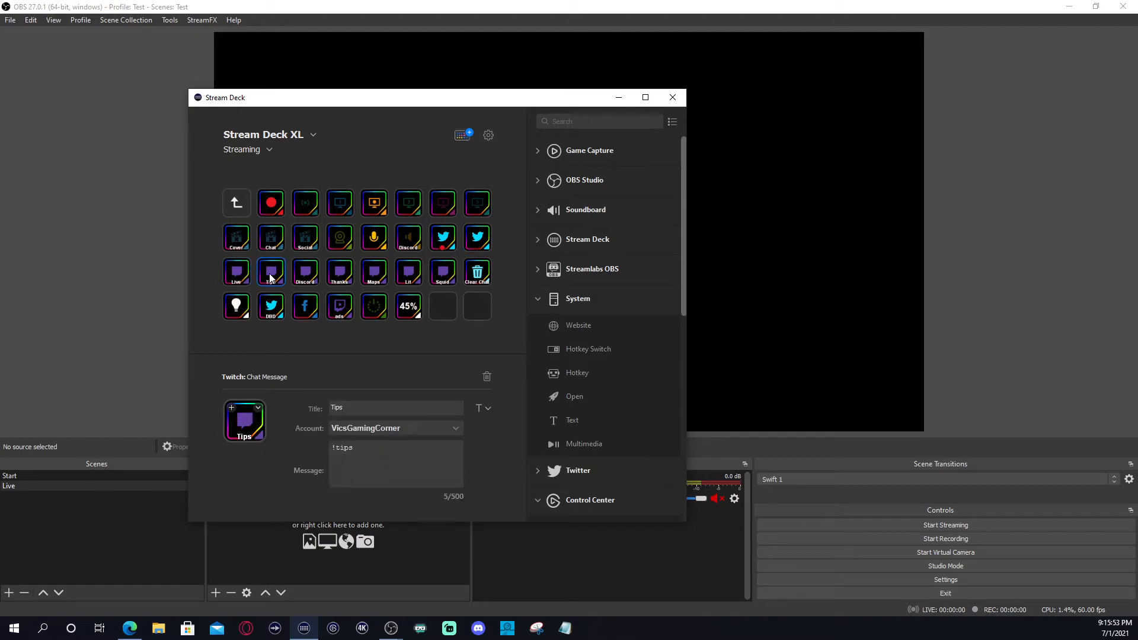
pyautogui.click(305, 279)
pyautogui.click(344, 277)
pyautogui.click(371, 281)
pyautogui.click(404, 279)
pyautogui.click(446, 275)
pyautogui.click(470, 279)
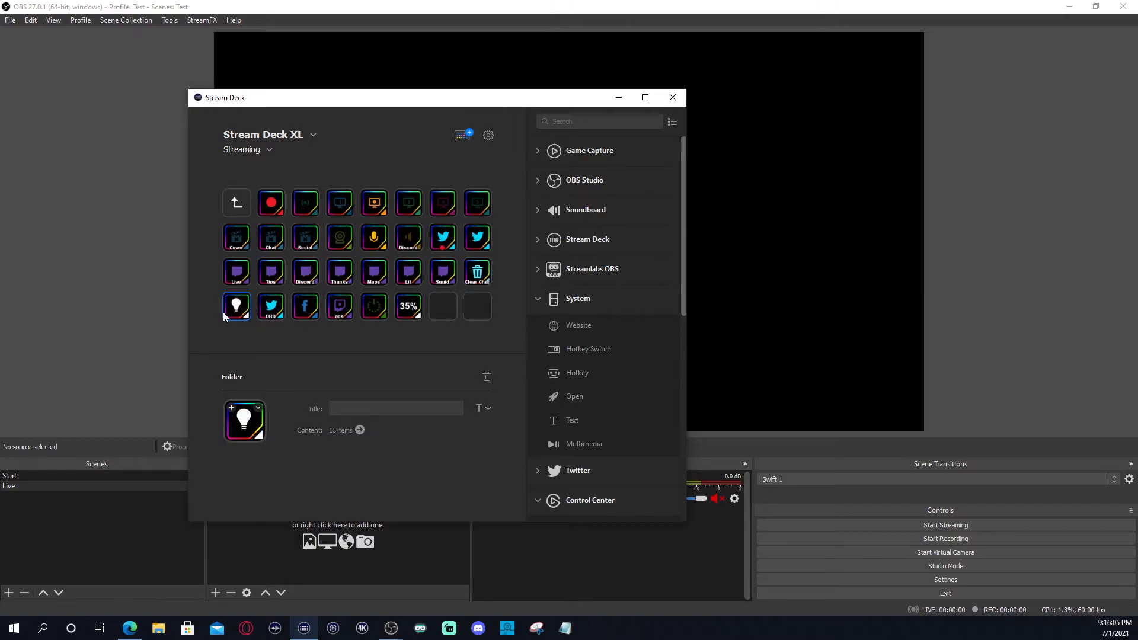
# Inspect the fourth row's DBD tweet, Facebook multi-action and Twitch ads buttons.
pyautogui.click(273, 310)
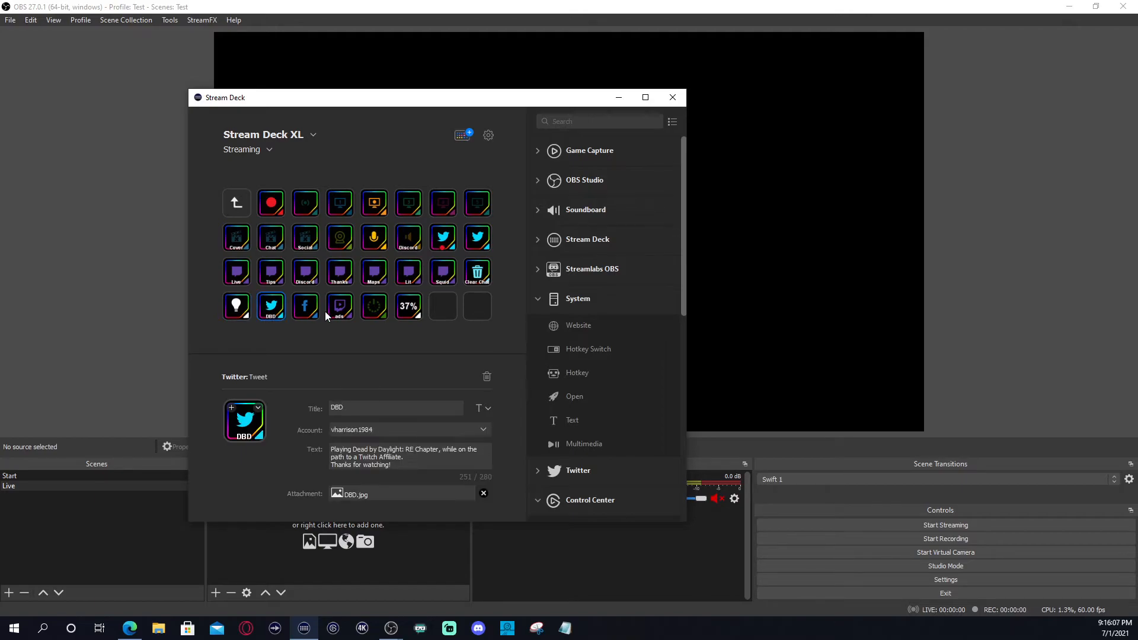
pyautogui.click(301, 311)
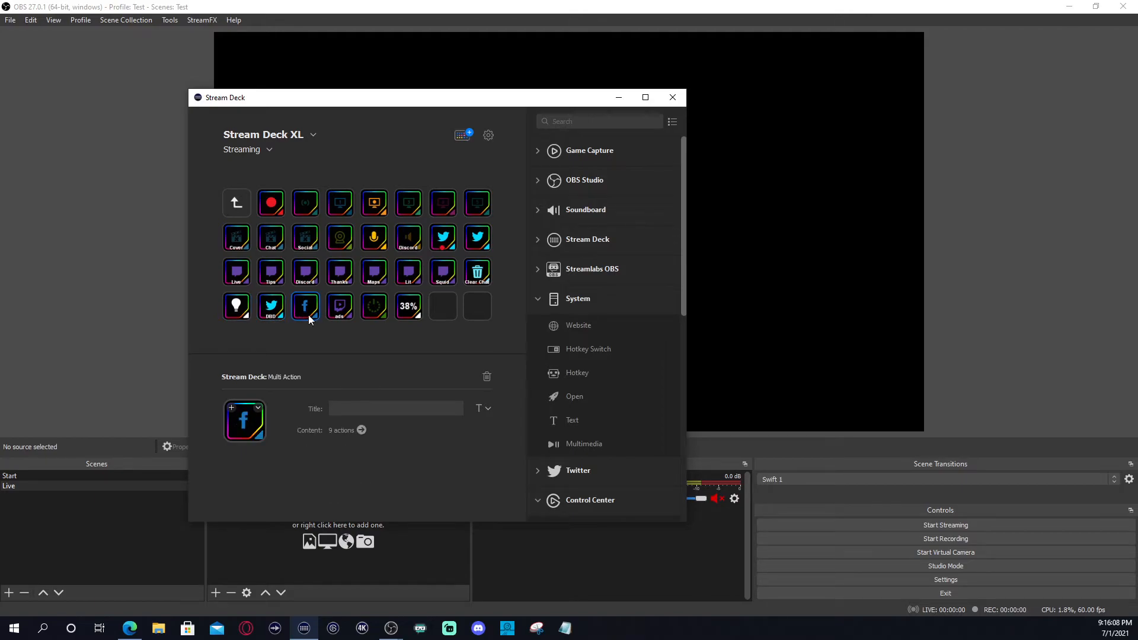
pyautogui.click(339, 312)
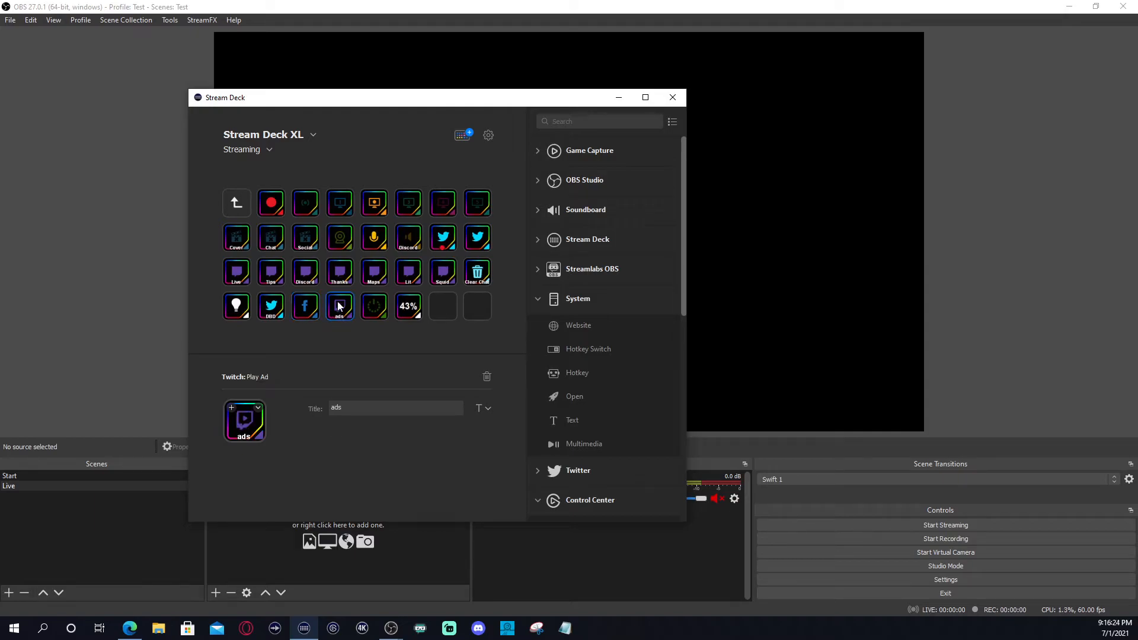
# Inspect the fourth row's Facebook multi-action, power hotkey and CPU buttons, and close the Stream Deck window.
pyautogui.click(309, 317)
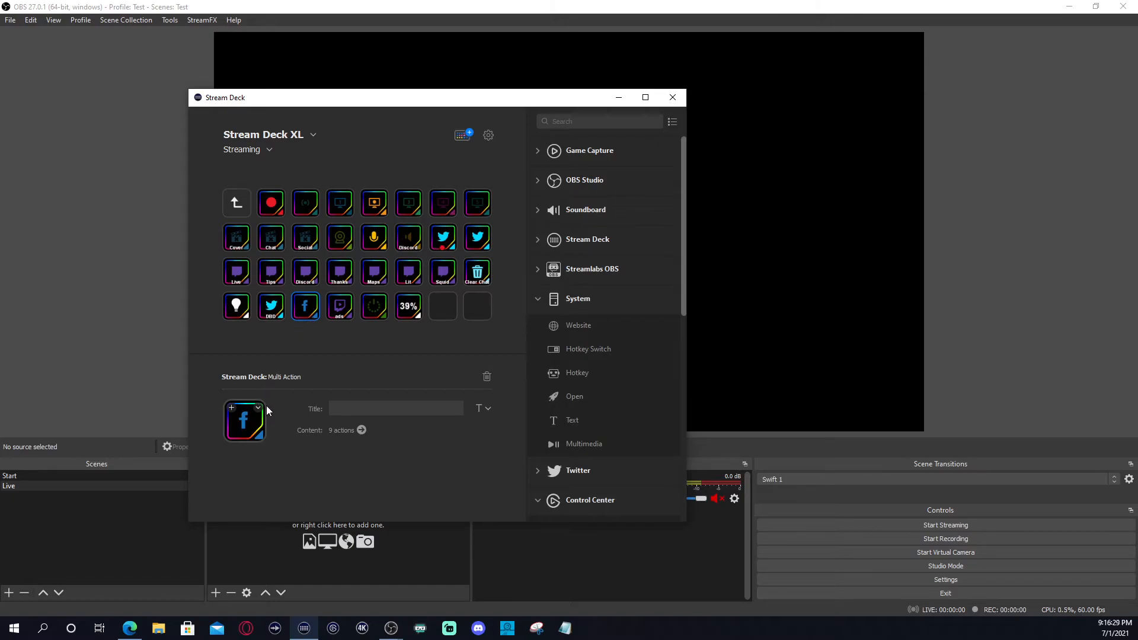
pyautogui.click(377, 311)
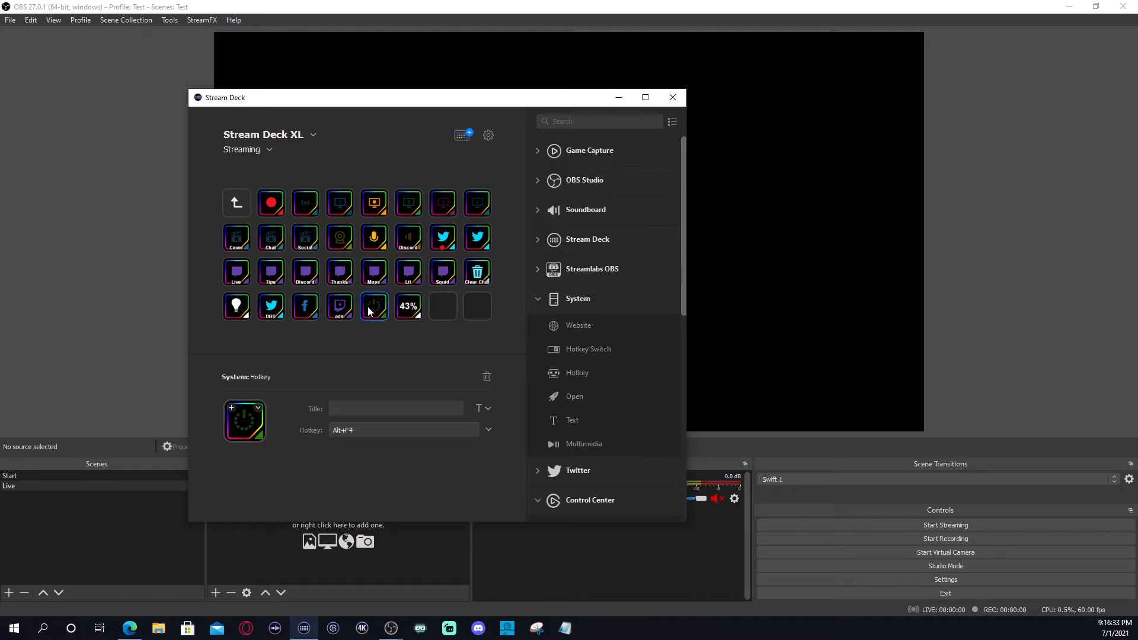
pyautogui.click(405, 311)
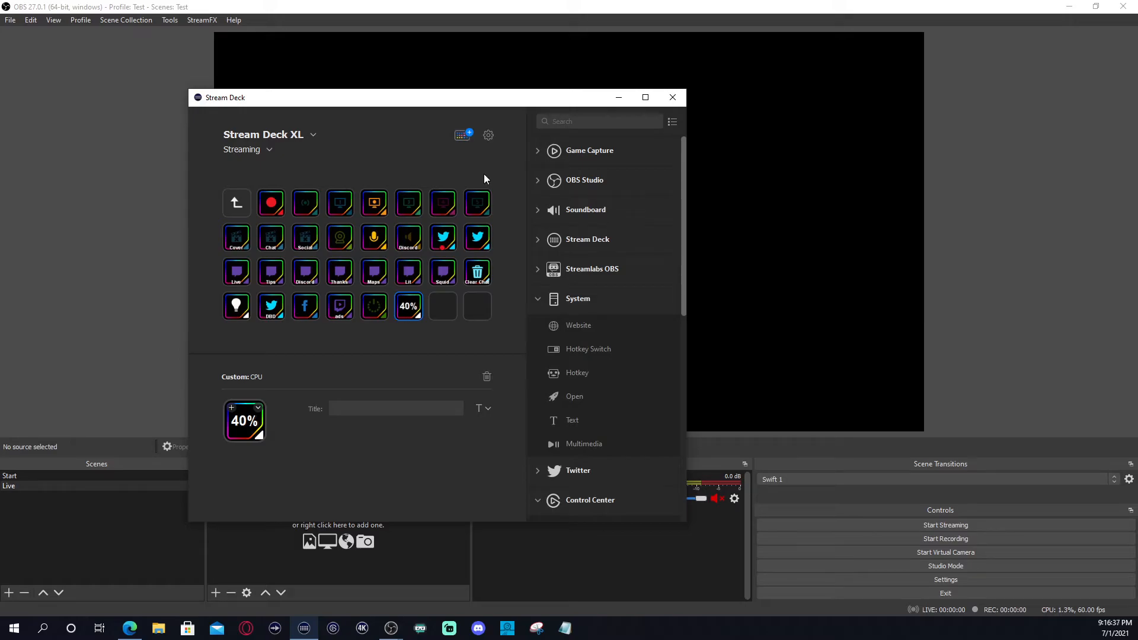
pyautogui.click(673, 97)
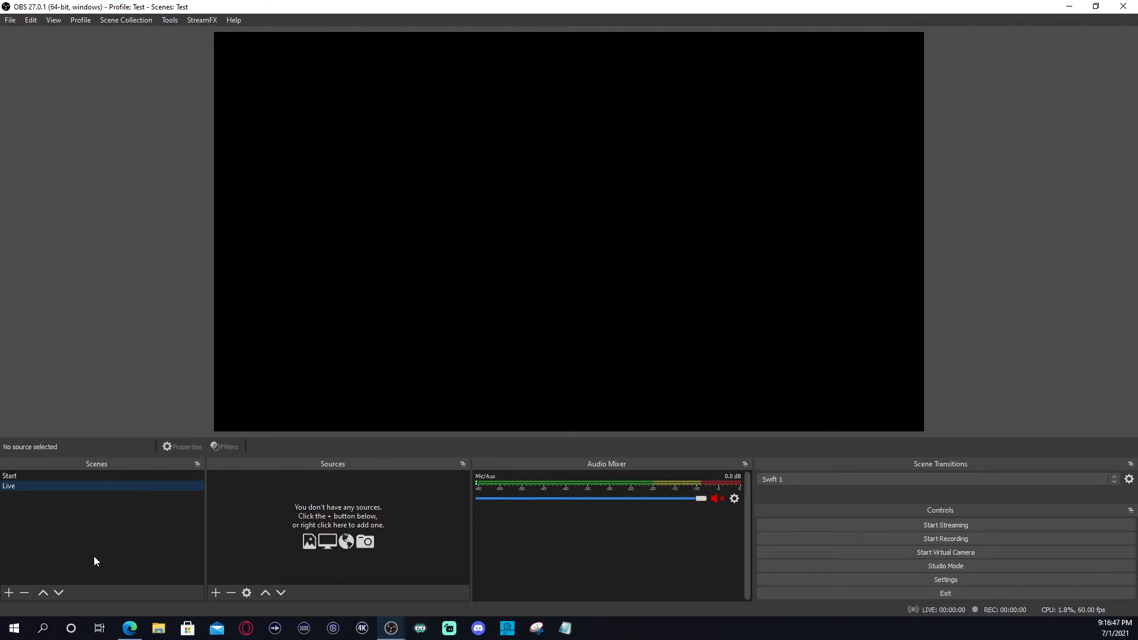
# Add a Video Capture Device named Elgato to the Live scene, using the Game Capture HD60 S+ as its device.
pyautogui.click(216, 593)
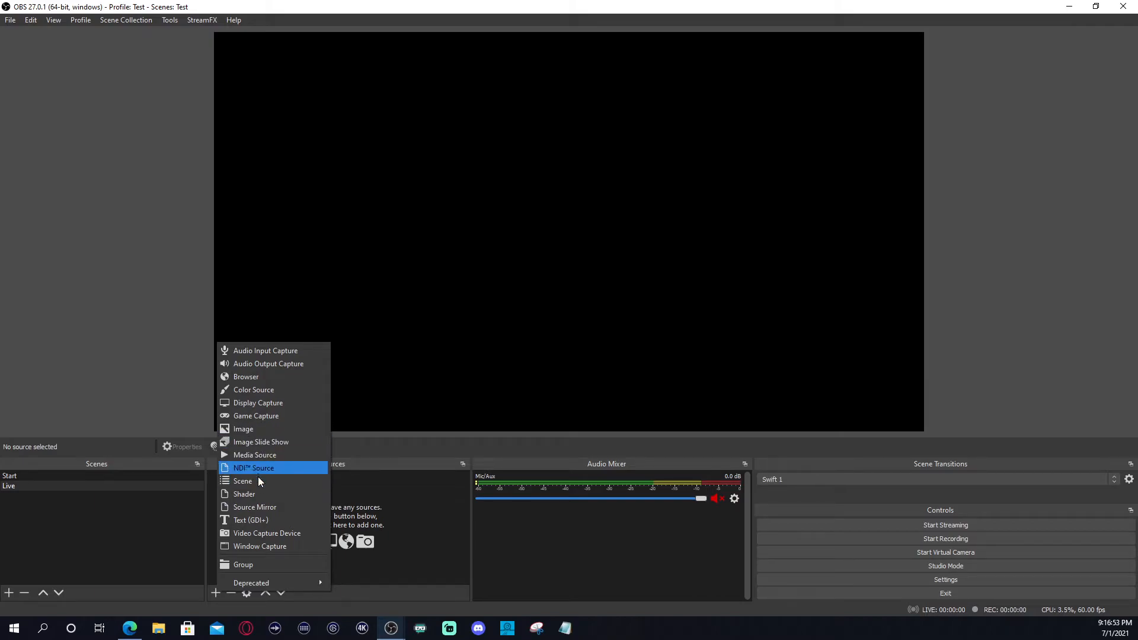
pyautogui.click(258, 532)
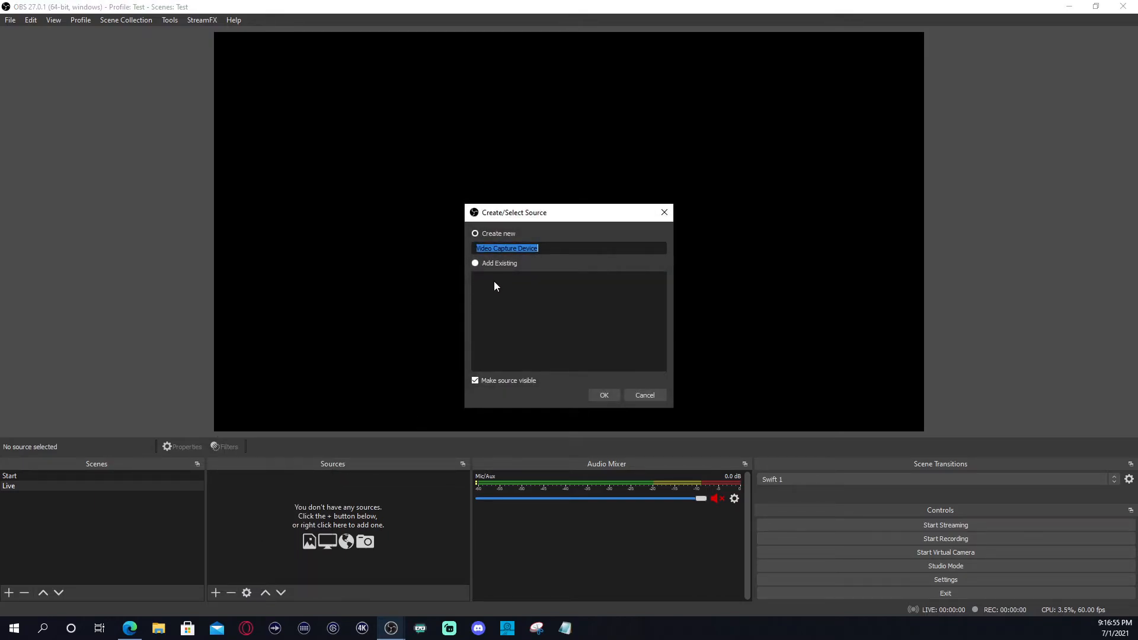
pyautogui.write('Elgato')
pyautogui.click(604, 395)
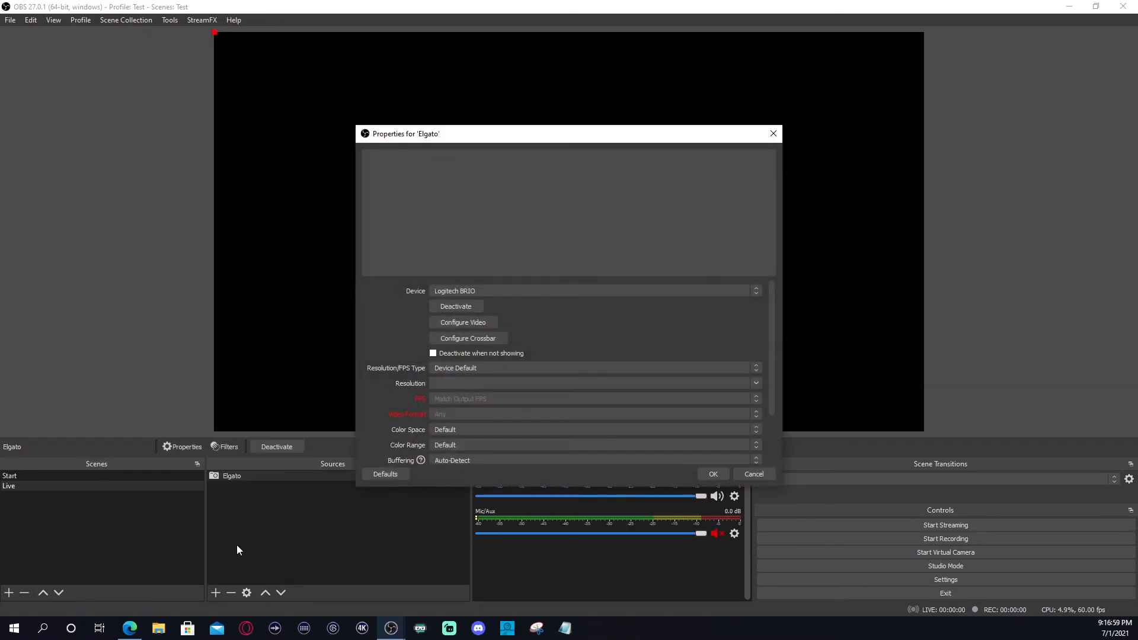
pyautogui.click(482, 292)
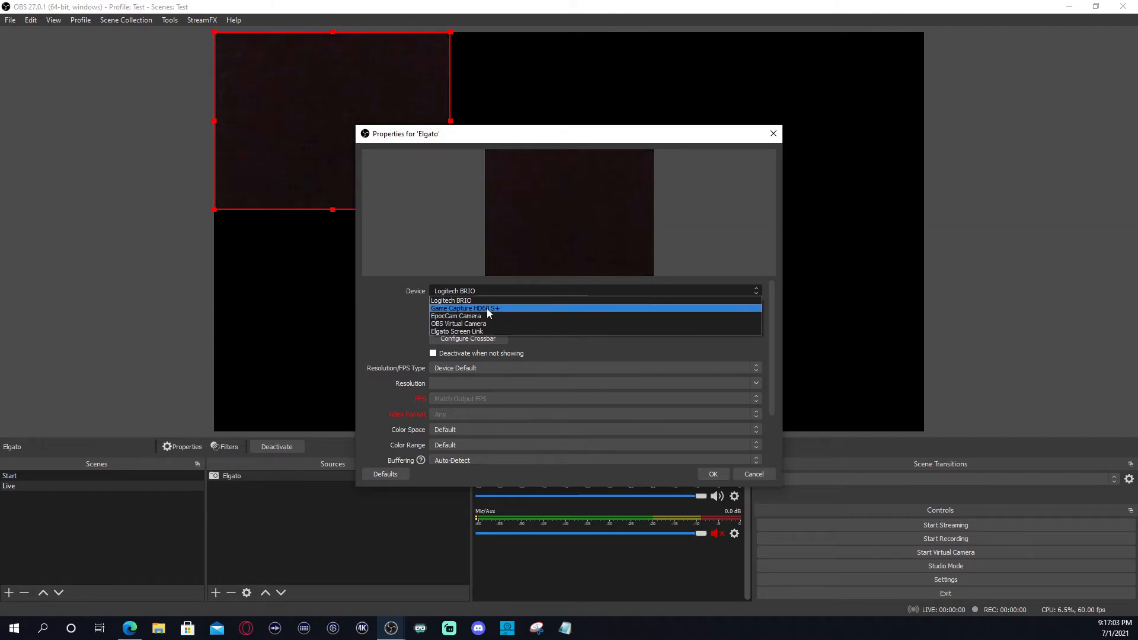
pyautogui.click(713, 474)
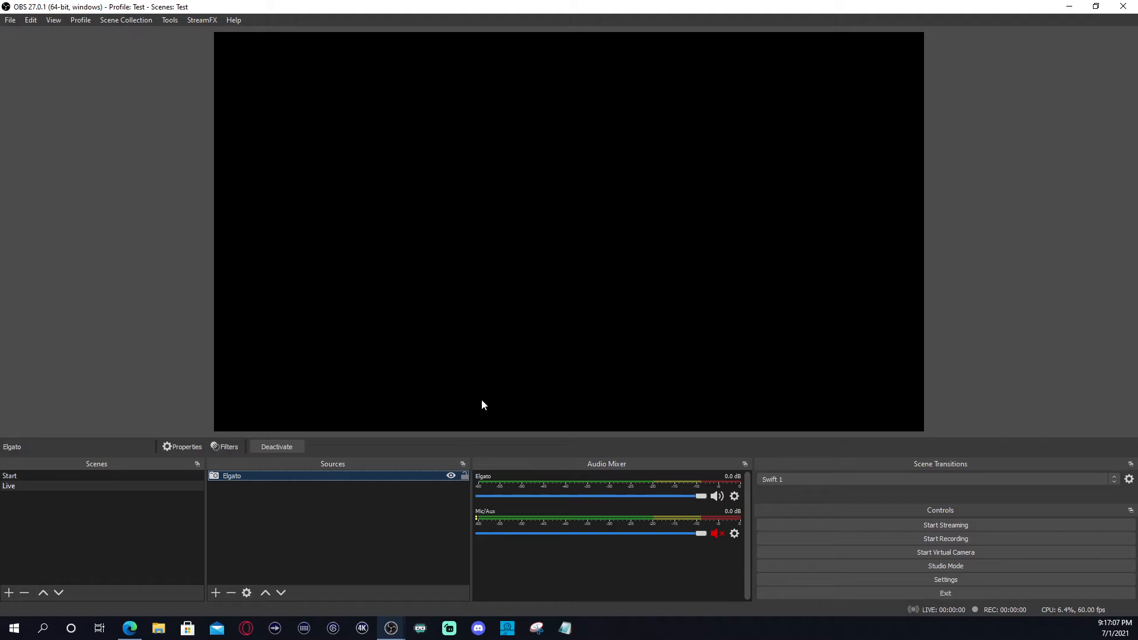
# Lock the Elgato video source and lower its audio volume to about -5.3 dB.
pyautogui.click(464, 476)
pyautogui.click(311, 477)
pyautogui.click(563, 496)
pyautogui.moveTo(596, 498); pyautogui.dragTo(675, 498)
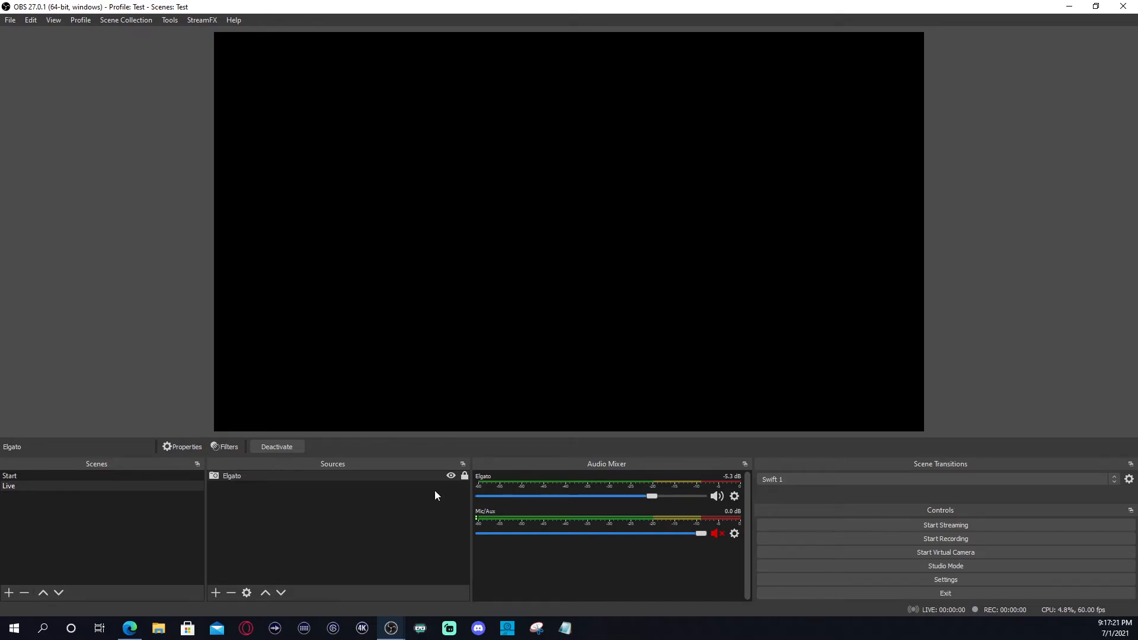
# Mute the Elgato video source's audio and hide its channel from the audio mixer.
pyautogui.click(736, 498)
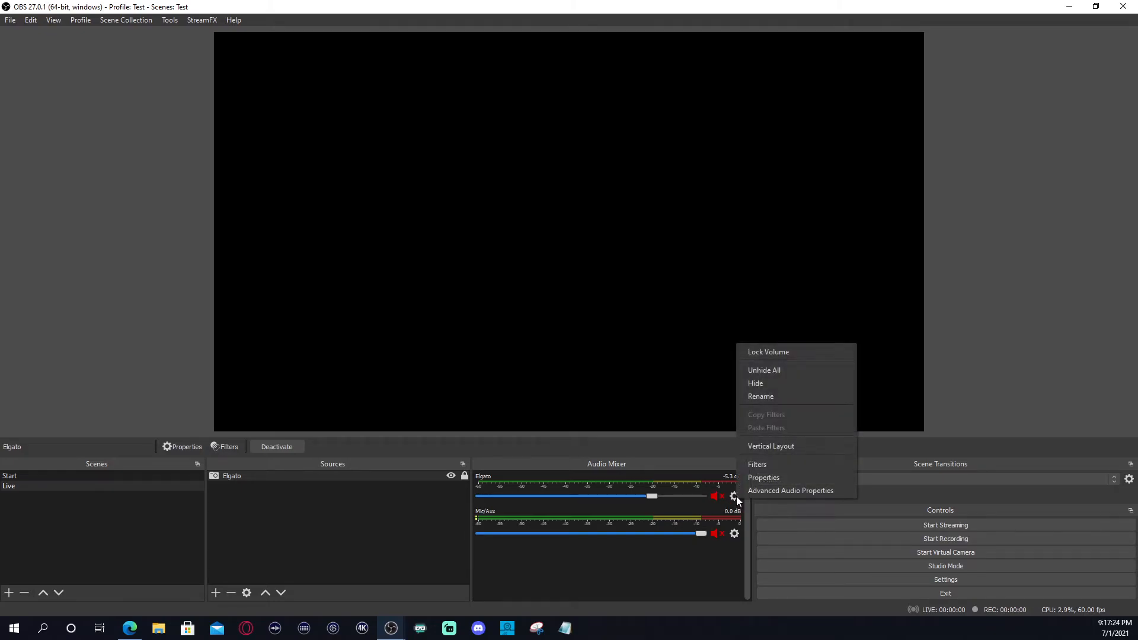
pyautogui.click(768, 386)
# Add an Audio Input Capture named Elgato Audio with Digital Audio Interface (Game Capture HD60 S+) as its device.
pyautogui.click(217, 593)
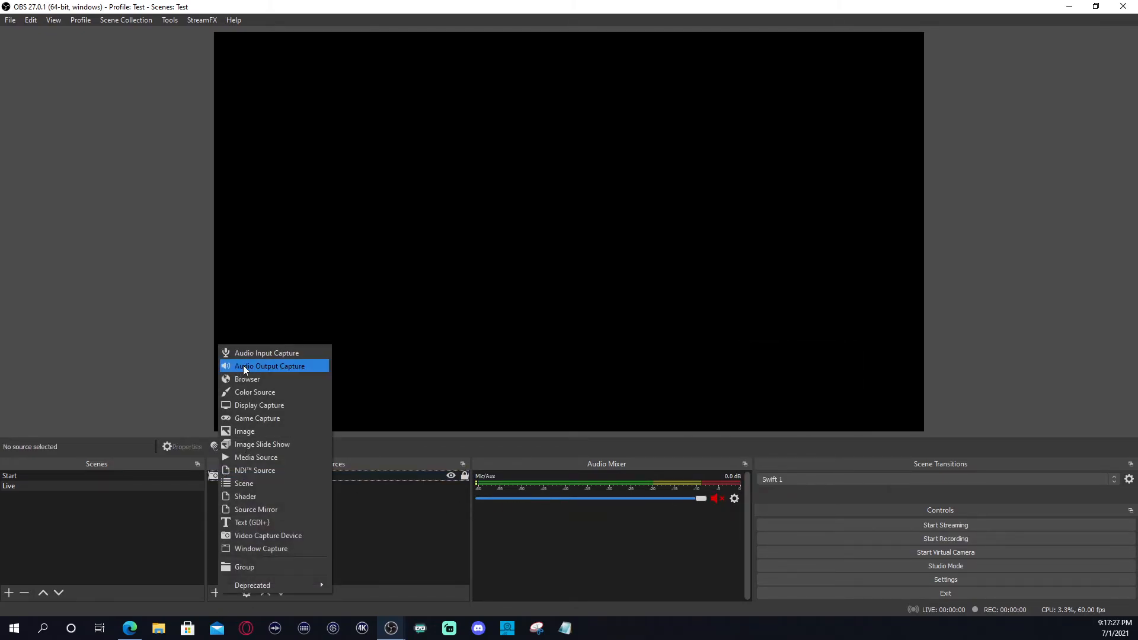
pyautogui.click(250, 355)
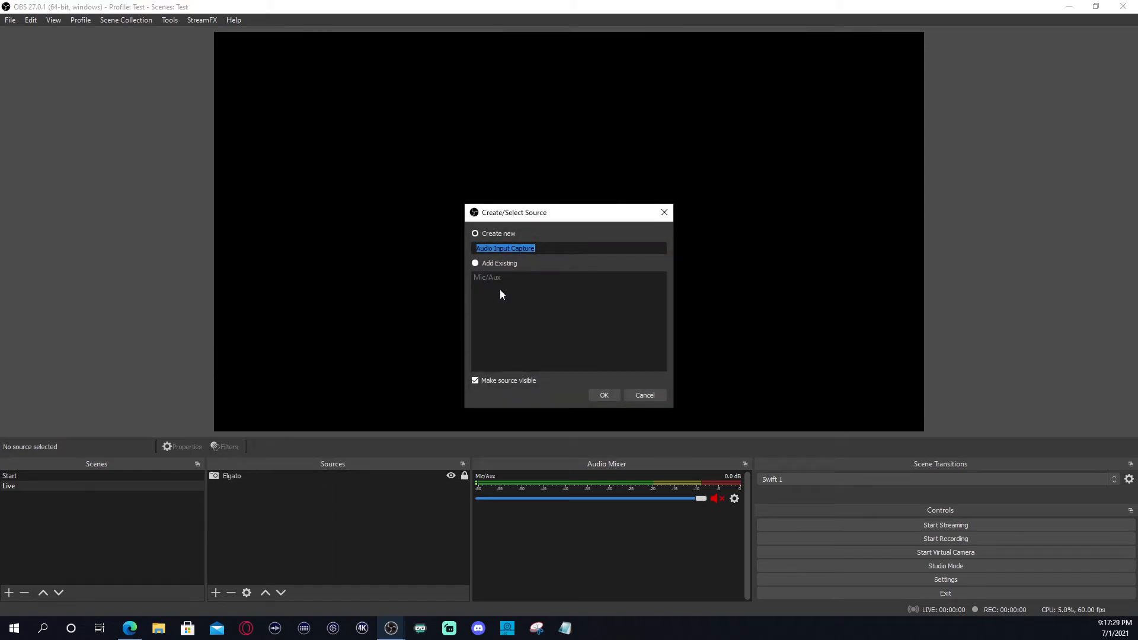
pyautogui.write('Elgato Audio')
pyautogui.click(597, 396)
pyautogui.click(443, 162)
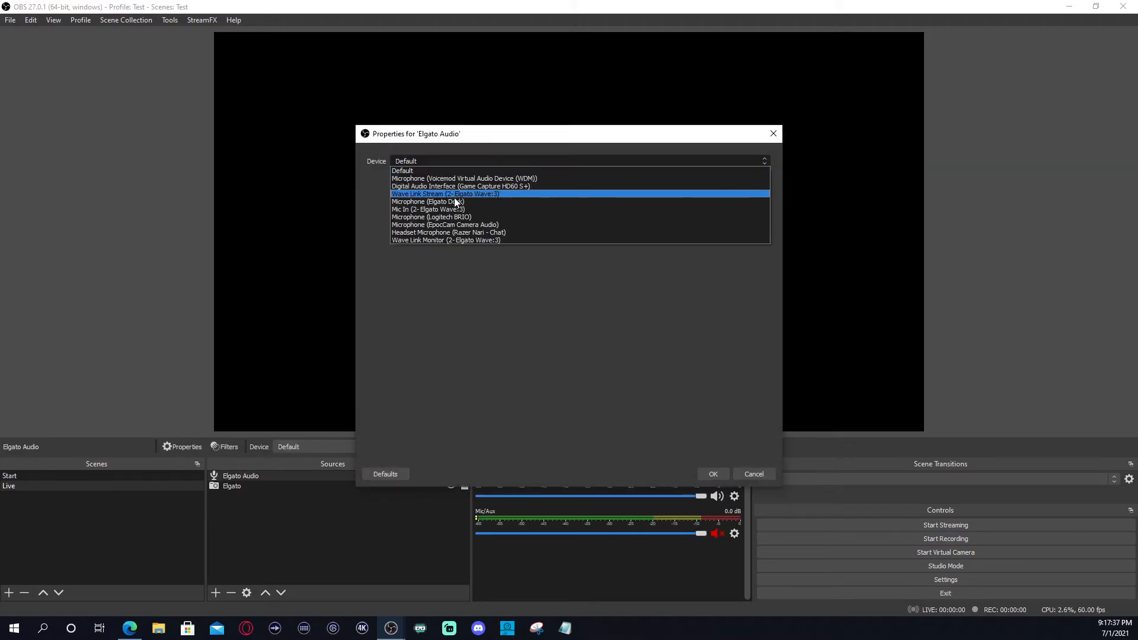
pyautogui.click(504, 186)
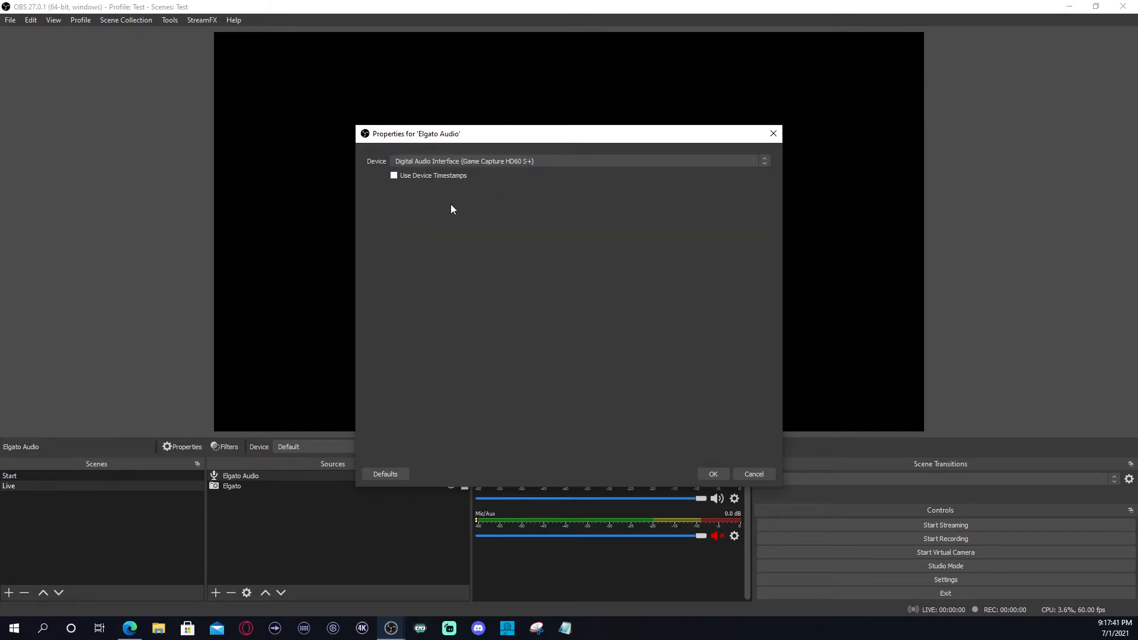
pyautogui.click(713, 474)
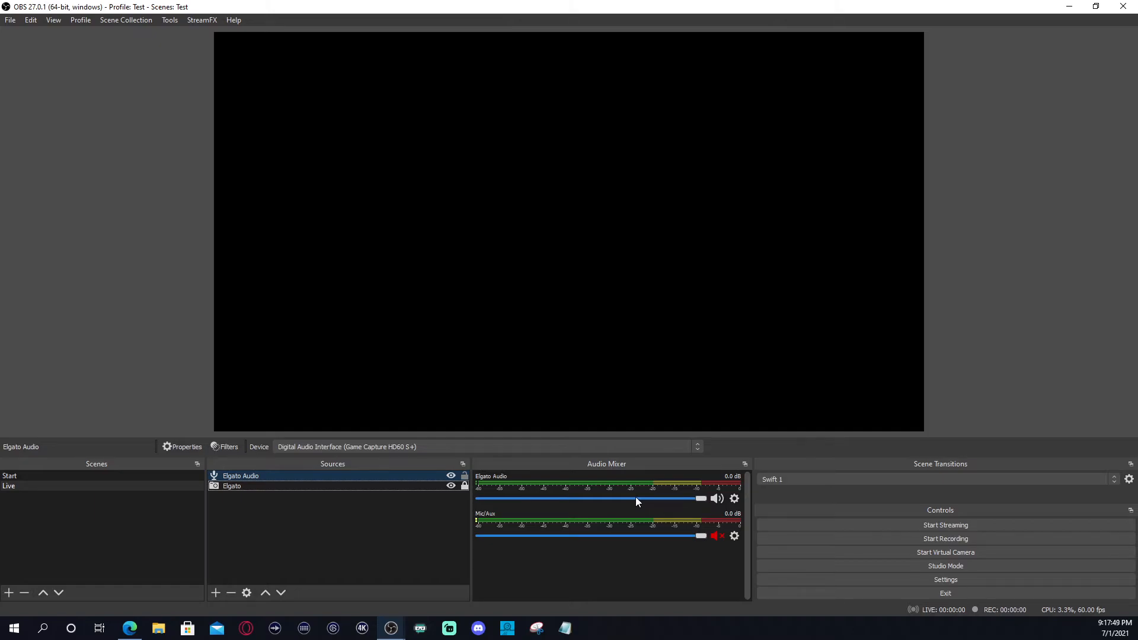
# Mute the Elgato Audio channel and lock the Elgato Audio source.
pyautogui.click(239, 487)
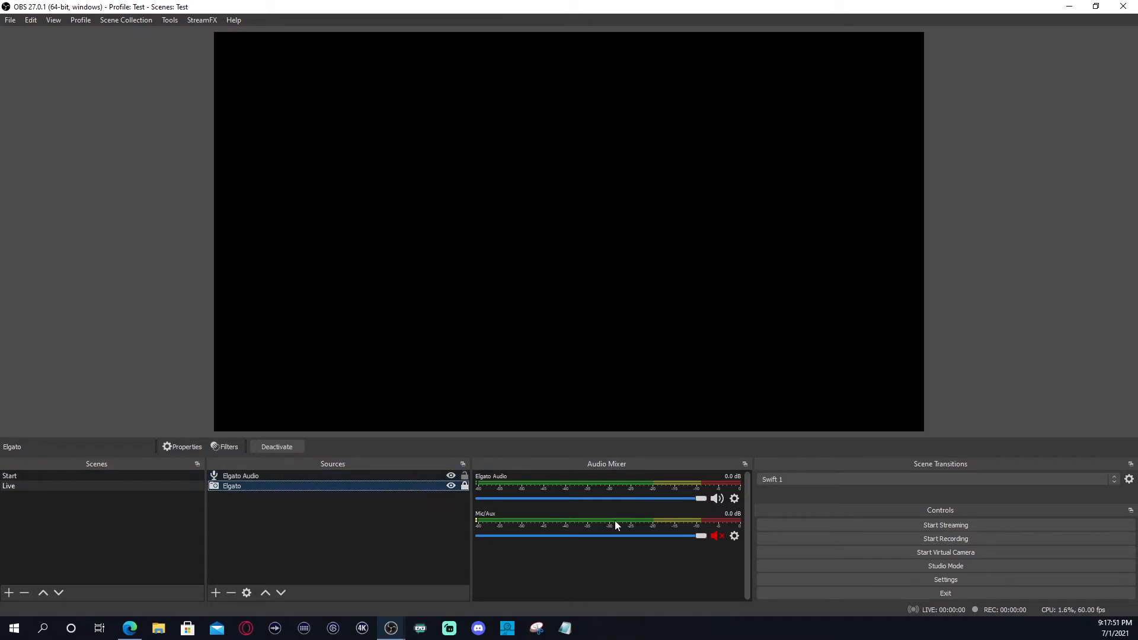
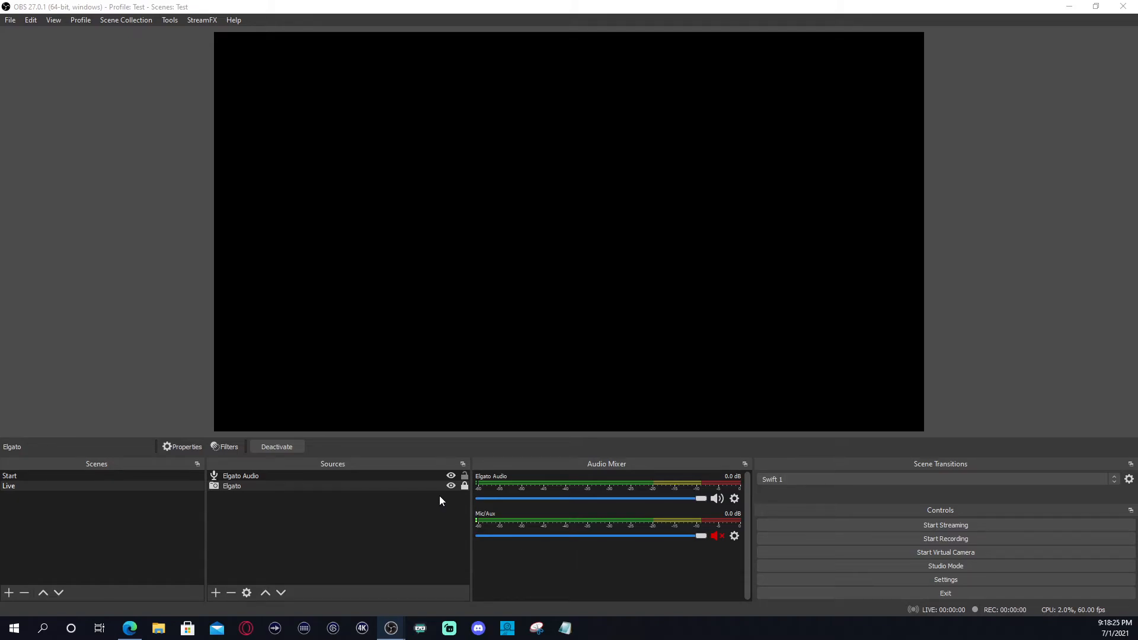
pyautogui.click(717, 498)
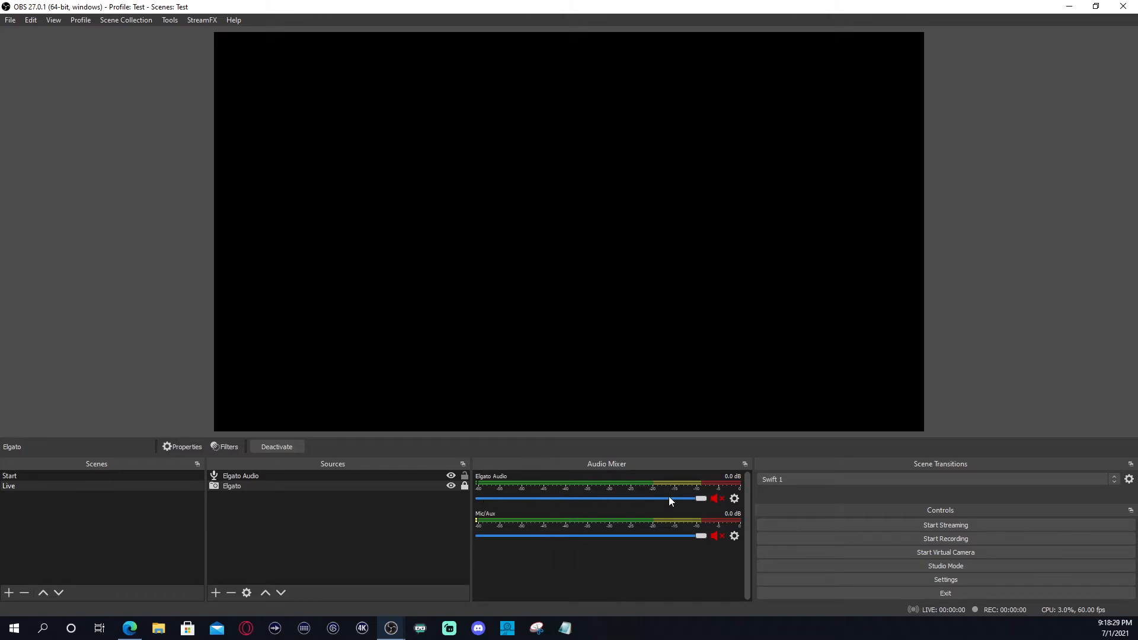
pyautogui.click(347, 476)
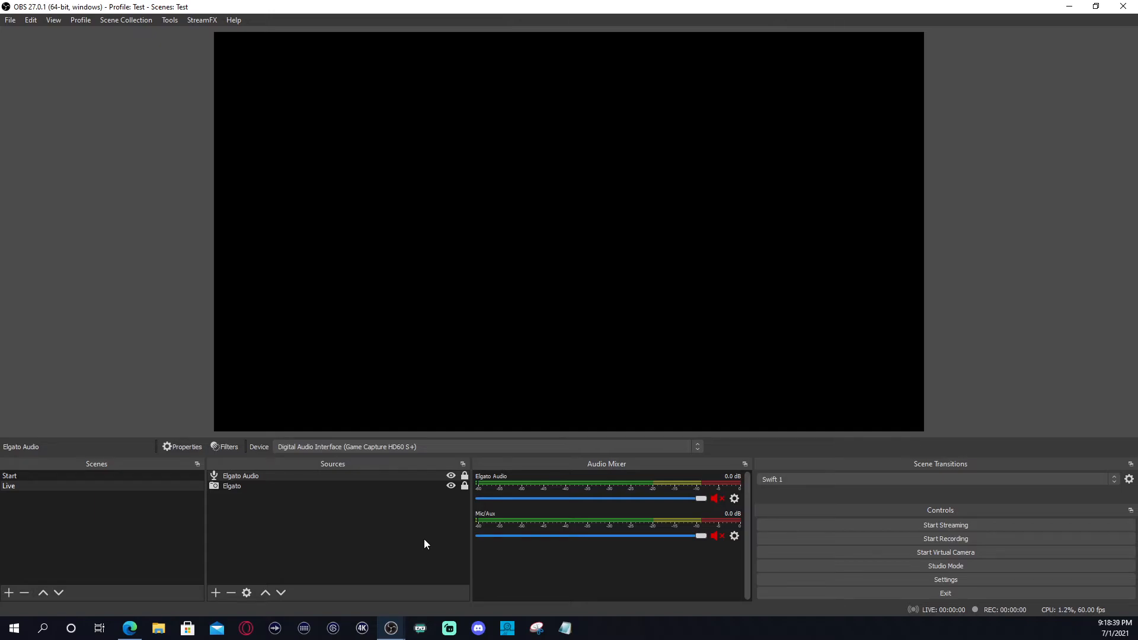
pyautogui.rightClick(559, 491)
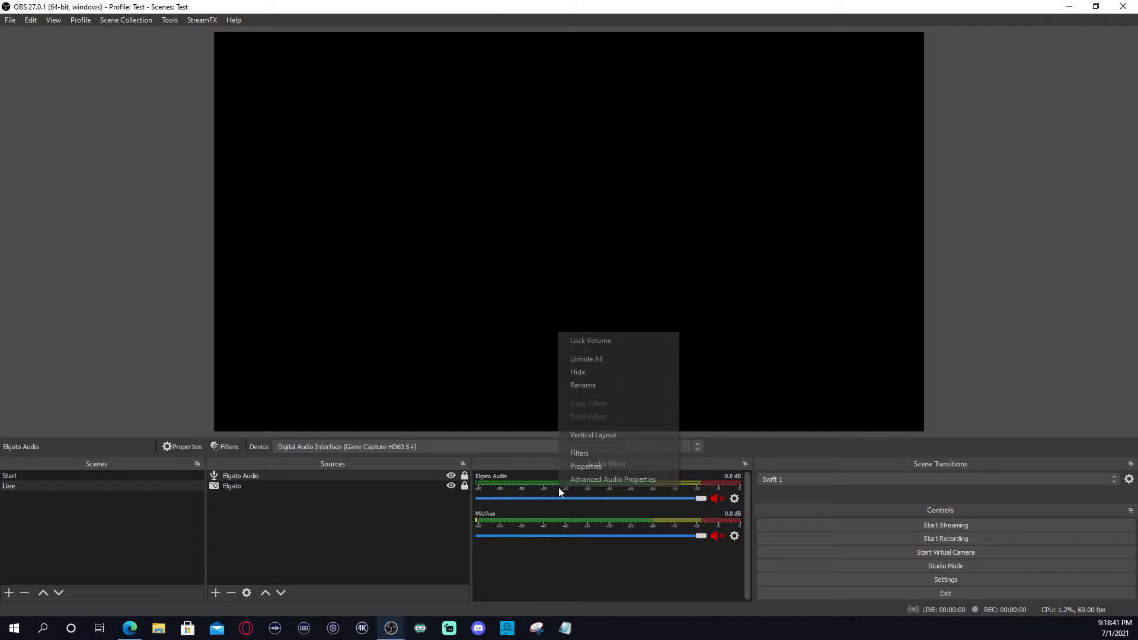
pyautogui.click(577, 479)
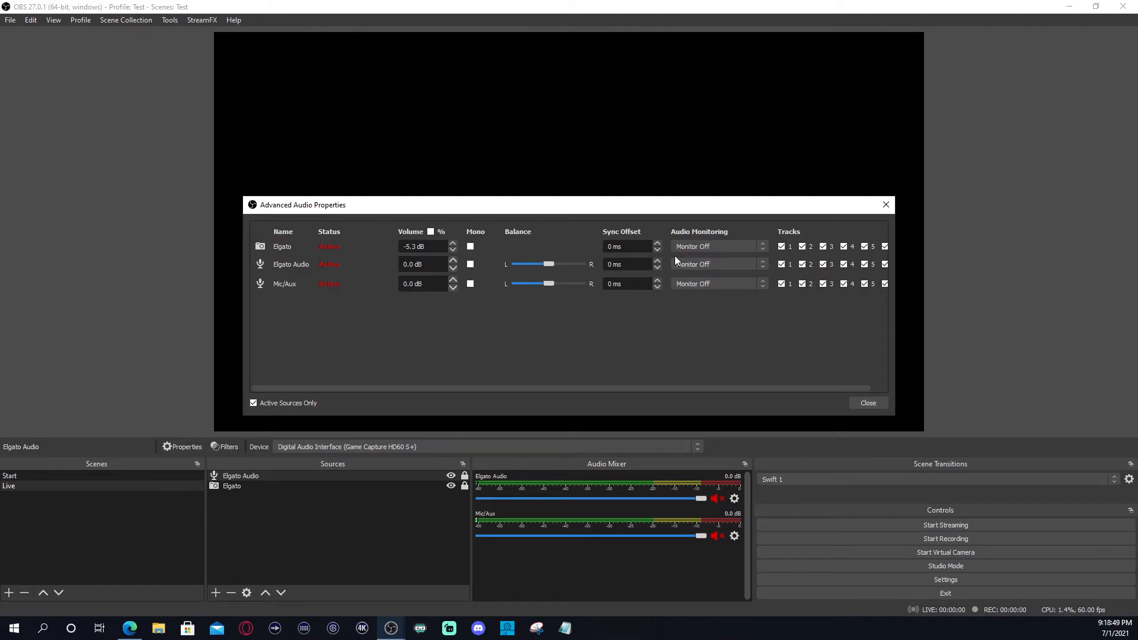
pyautogui.click(869, 404)
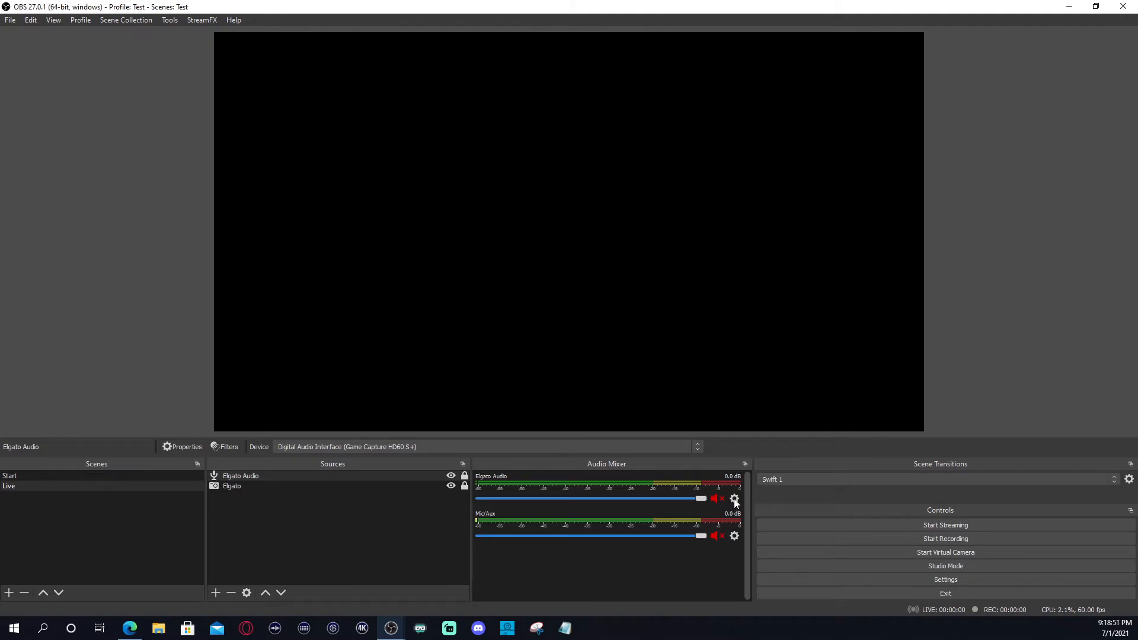
# Set Elgato Audio's audio monitoring to Monitor and Output in the advanced audio properties.
pyautogui.click(735, 499)
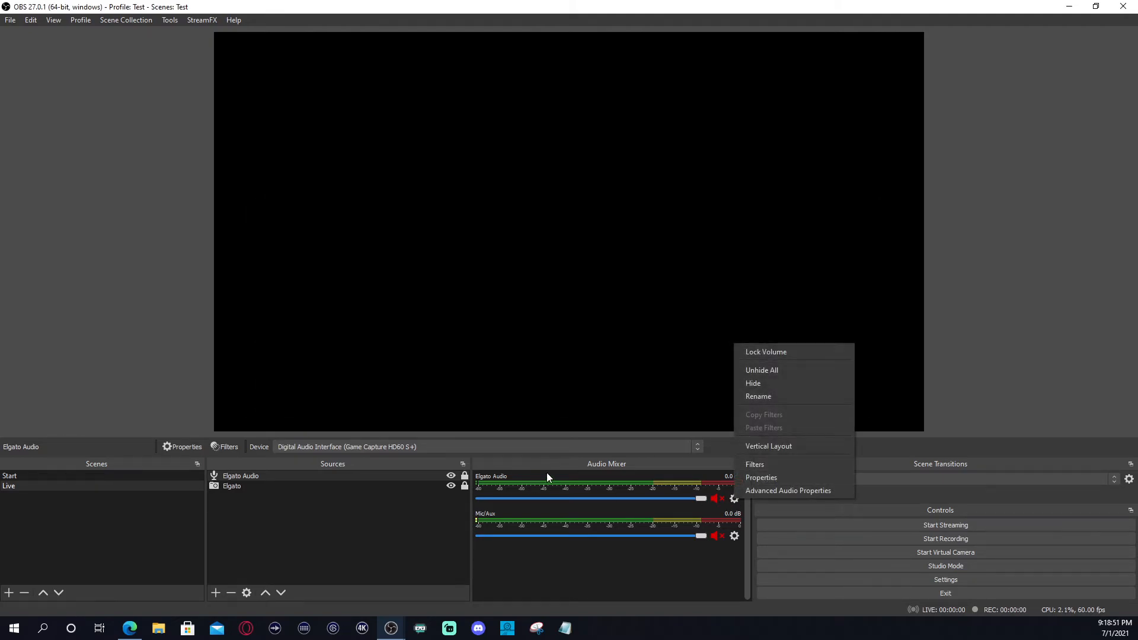
pyautogui.click(791, 491)
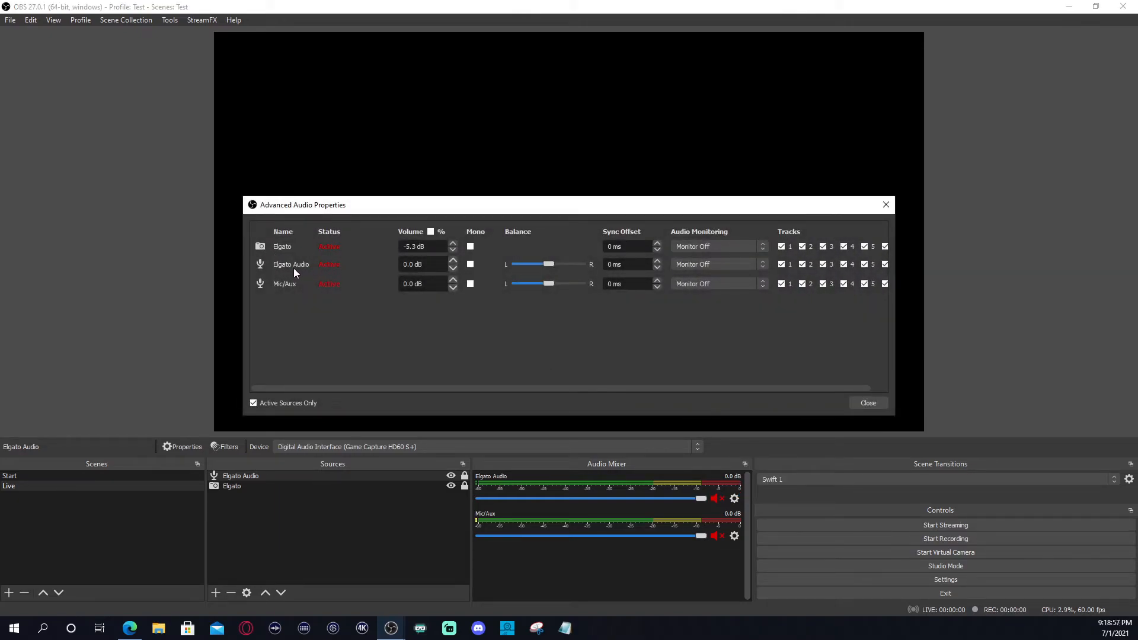
pyautogui.click(716, 268)
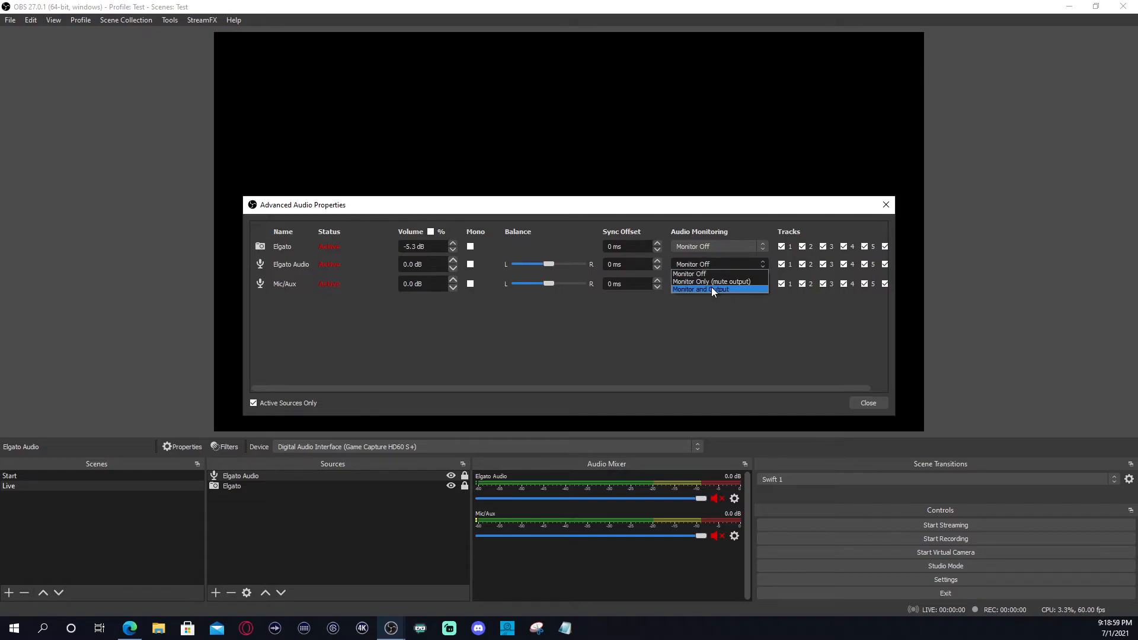
pyautogui.click(714, 274)
pyautogui.click(713, 266)
pyautogui.click(704, 287)
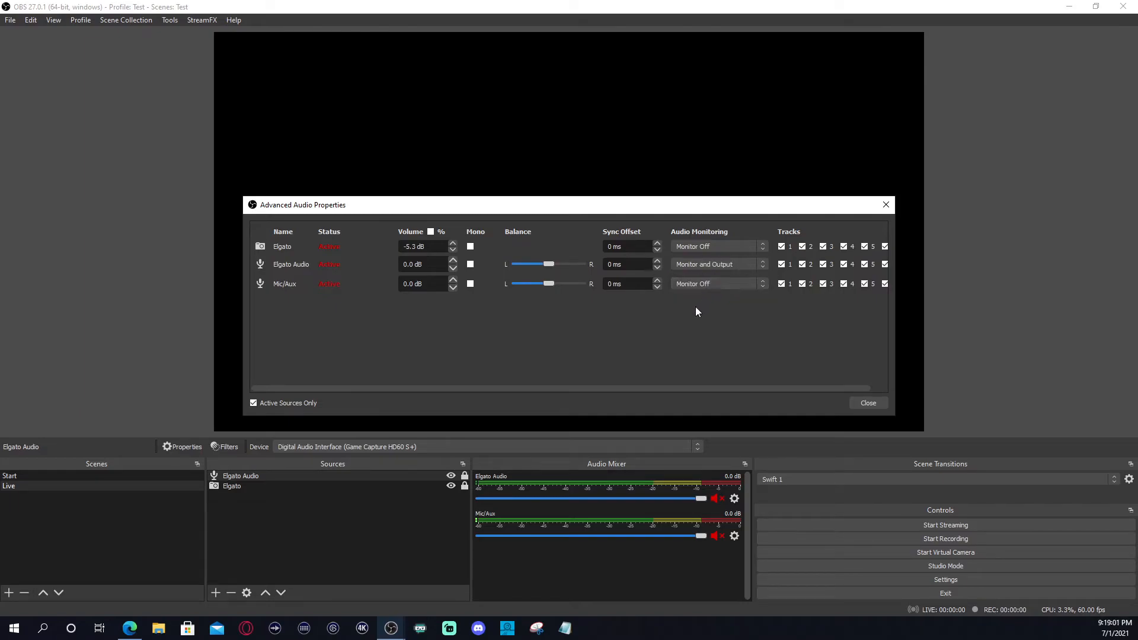
pyautogui.click(861, 404)
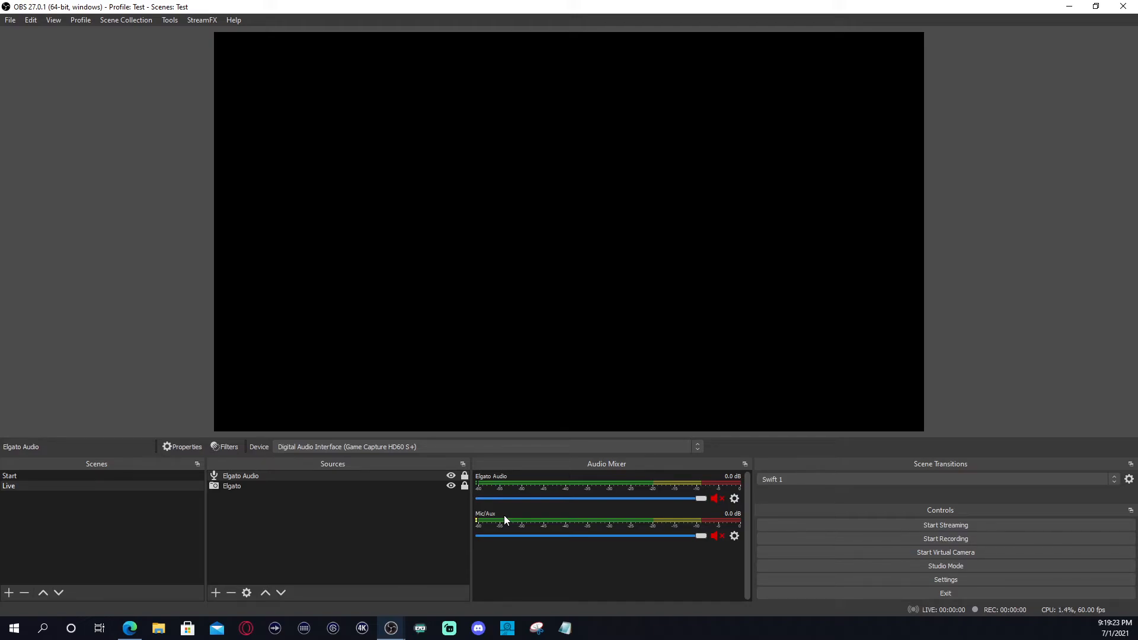
# Add a Video Capture Device named Camera to the Live scene, with Logitech BRIO as its device.
pyautogui.click(323, 529)
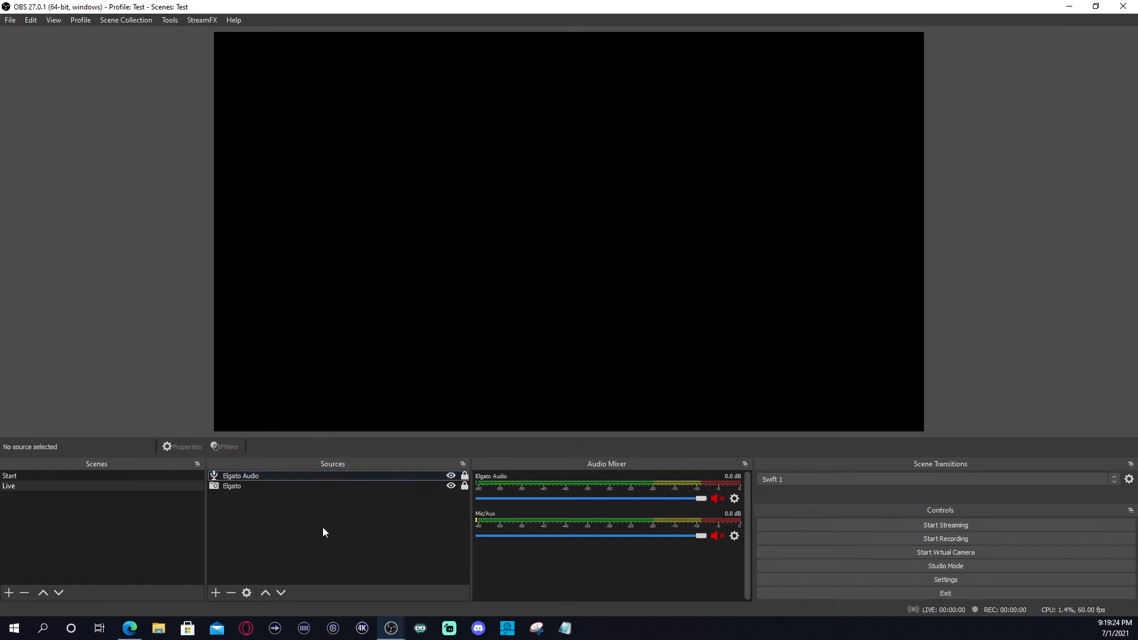
pyautogui.click(214, 593)
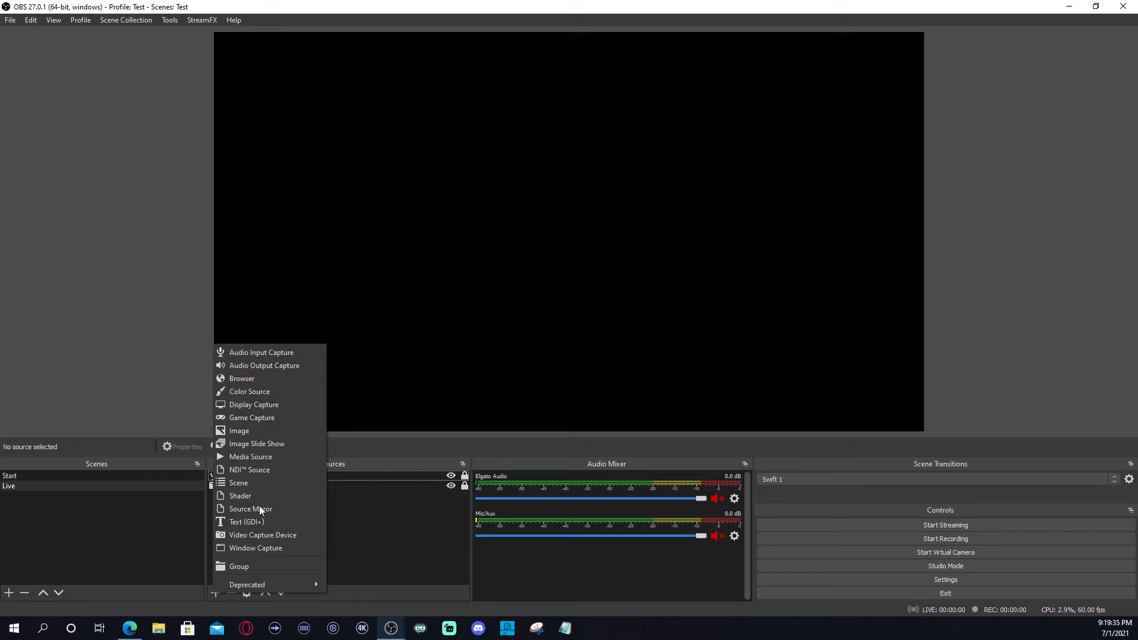
pyautogui.click(259, 535)
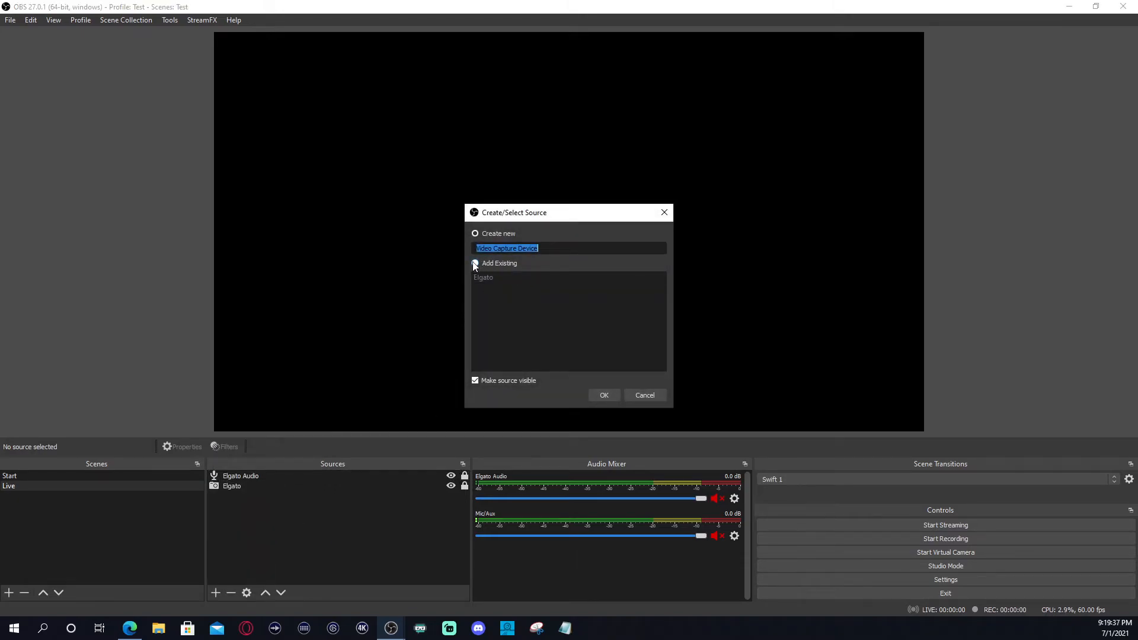
pyautogui.write('C')
pyautogui.click(602, 394)
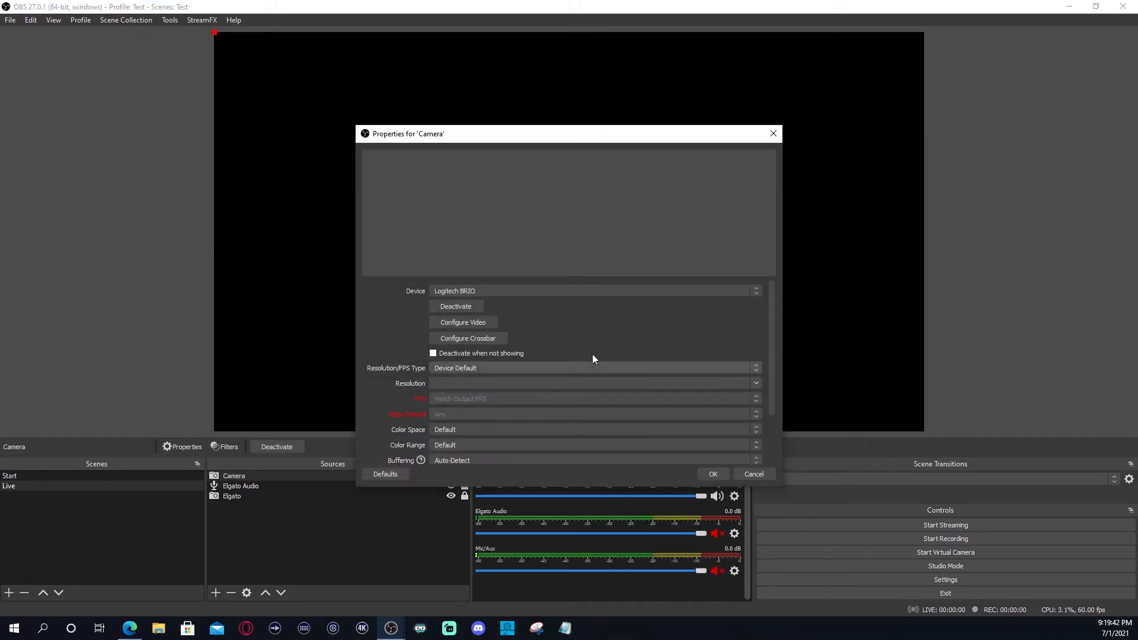
pyautogui.click(515, 289)
pyautogui.click(499, 300)
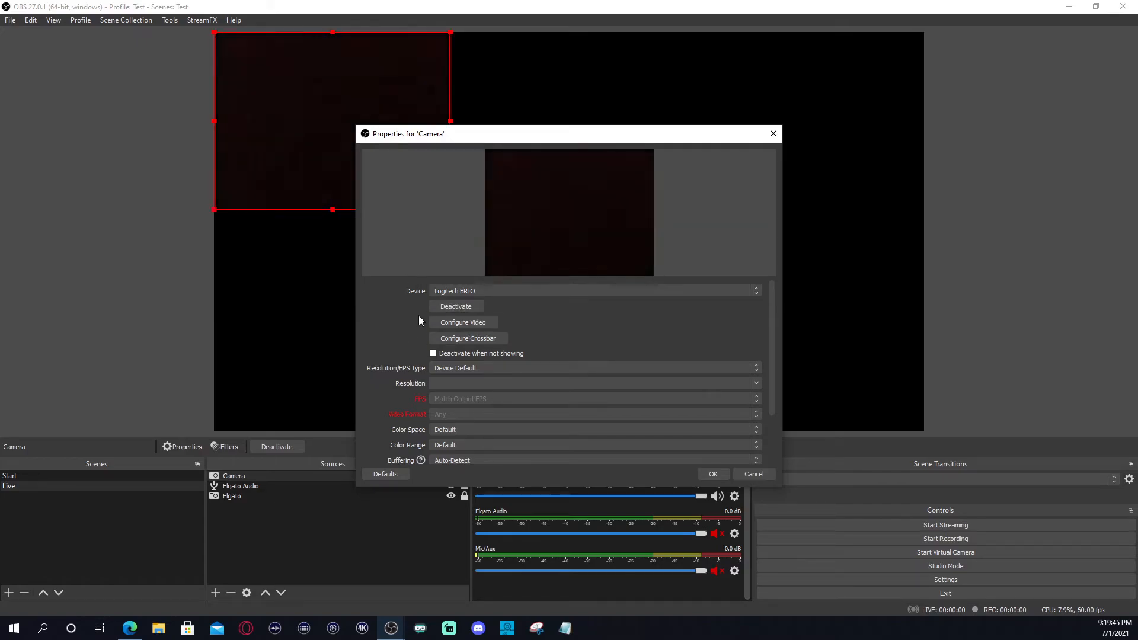
# Set the Camera source's color space to 709 and color range to Full, keeping the device default resolution.
pyautogui.click(443, 367)
pyautogui.click(407, 359)
pyautogui.click(456, 433)
pyautogui.click(454, 438)
pyautogui.click(456, 446)
pyautogui.click(445, 469)
pyautogui.scroll(-2, 409, 392)
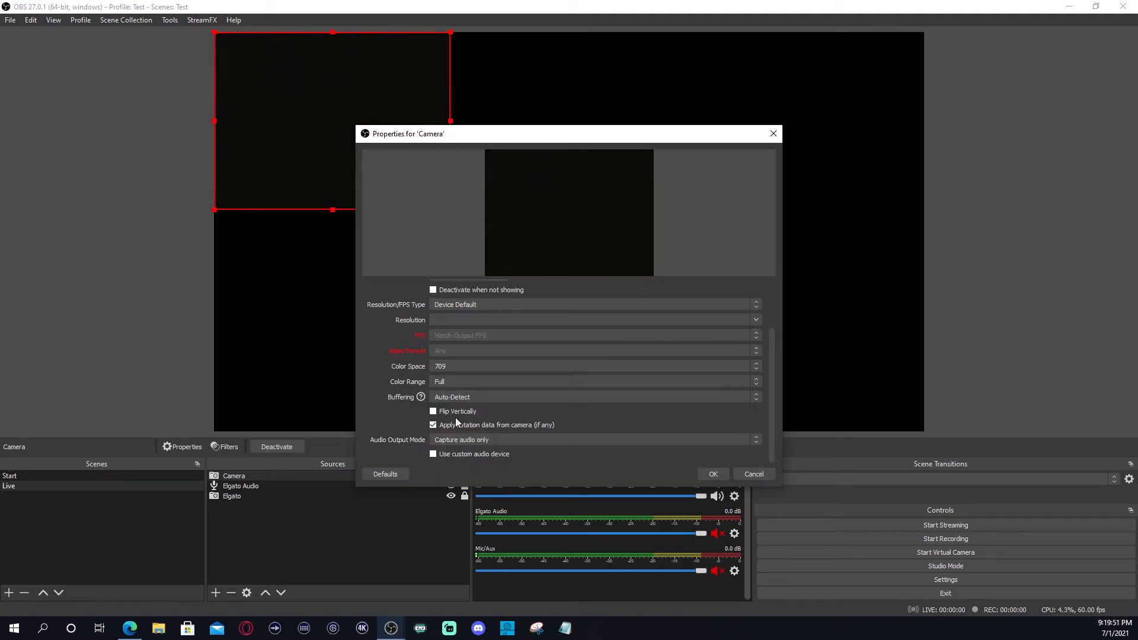
pyautogui.click(716, 475)
# Move the Camera source into the canvas's lower-right corner and shrink it to about a fifth of the canvas width.
pyautogui.moveTo(380, 167); pyautogui.dragTo(844, 382)
pyautogui.moveTo(687, 254); pyautogui.dragTo(786, 423)
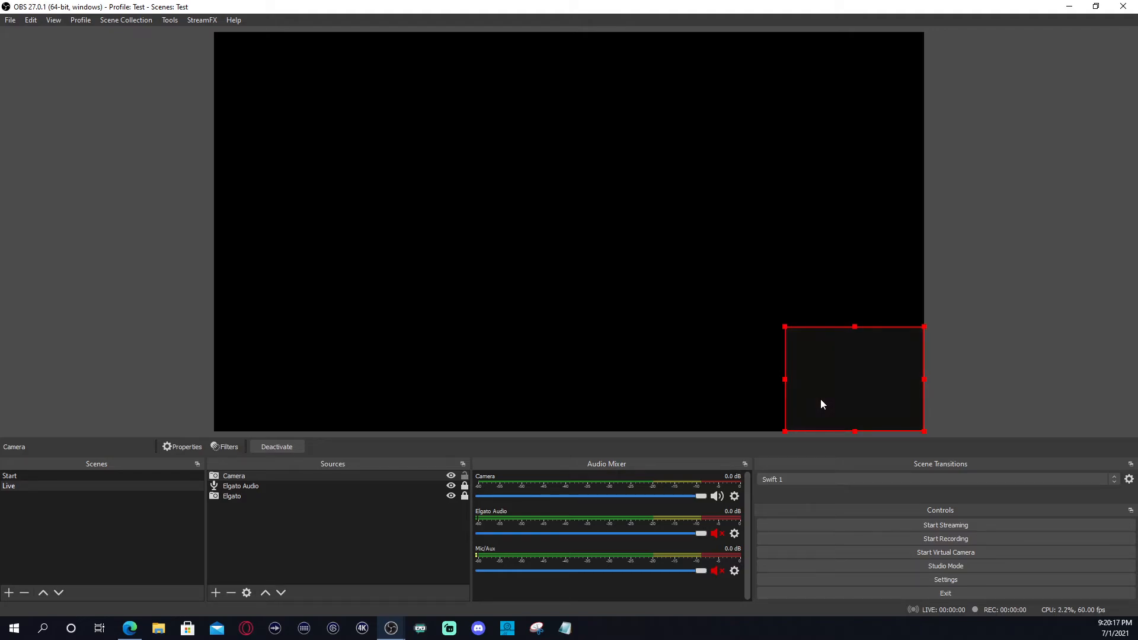
# Lock the Camera source in place and hide it from the Live scene.
pyautogui.moveTo(821, 403)
pyautogui.mouseDown()
pyautogui.moveTo(430, 372)
pyautogui.moveTo(247, 399)
pyautogui.moveTo(857, 394)
pyautogui.moveTo(822, 403)
pyautogui.moveTo(172, 105)
pyautogui.moveTo(242, 114)
pyautogui.moveTo(249, 102)
pyautogui.moveTo(422, 150)
pyautogui.moveTo(813, 119)
pyautogui.moveTo(829, 107)
pyautogui.moveTo(369, 143)
pyautogui.moveTo(289, 366)
pyautogui.moveTo(701, 203)
pyautogui.moveTo(296, 338)
pyautogui.moveTo(817, 393)
pyautogui.mouseUp()
pyautogui.click(419, 528)
pyautogui.click(450, 476)
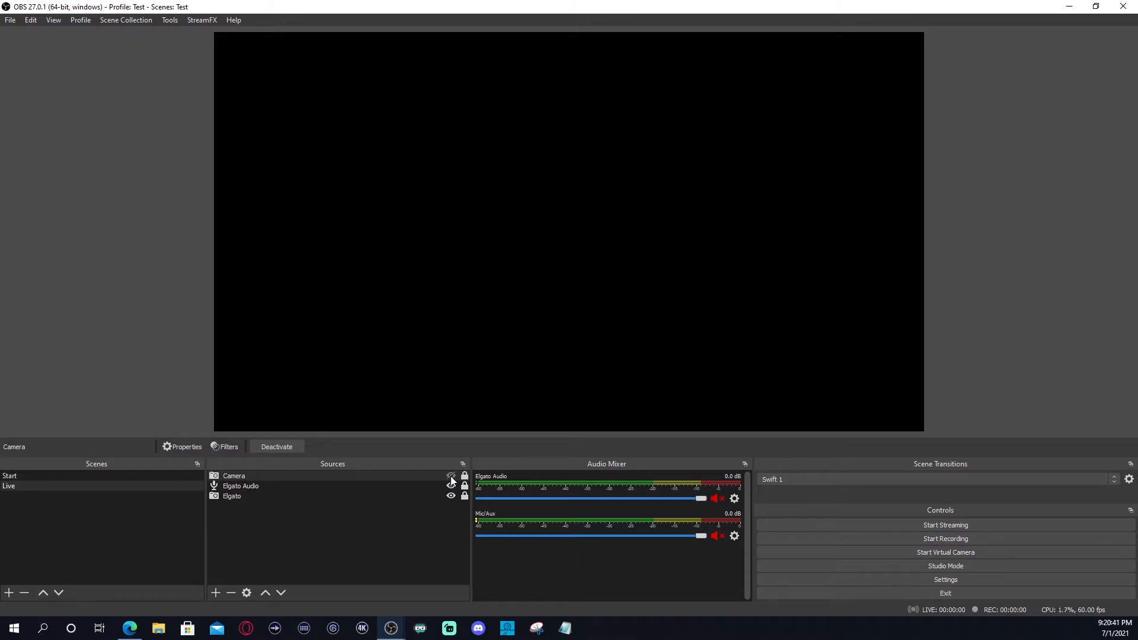
# Add a Chroma Key effect filter to the Camera source, keeping the key color Green and the default settings.
pyautogui.rightClick(401, 479)
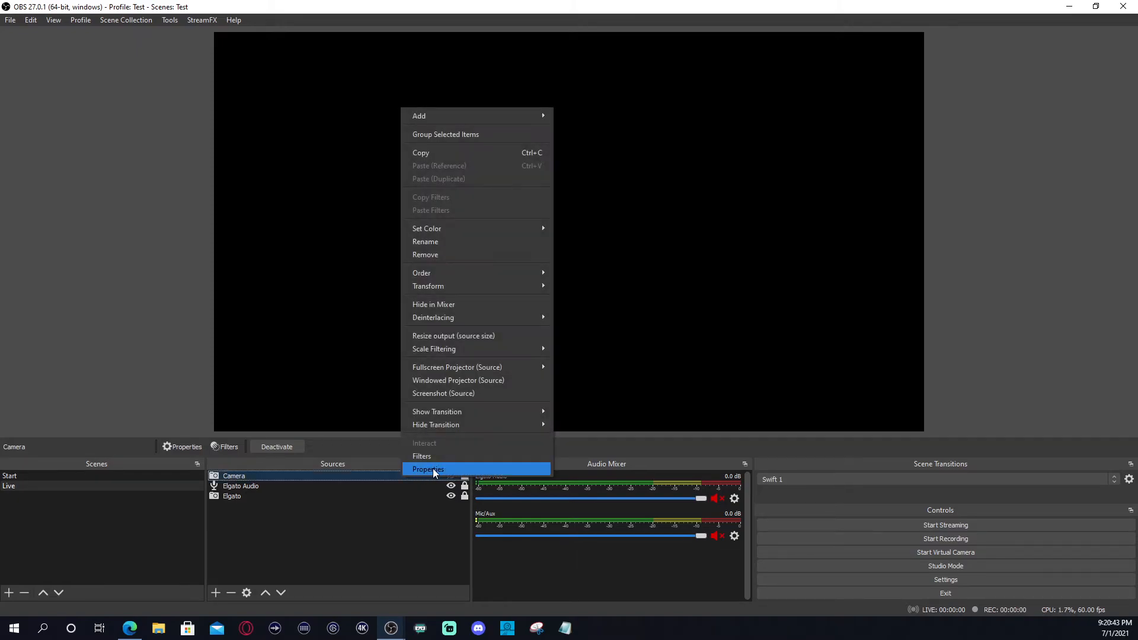
pyautogui.click(434, 461)
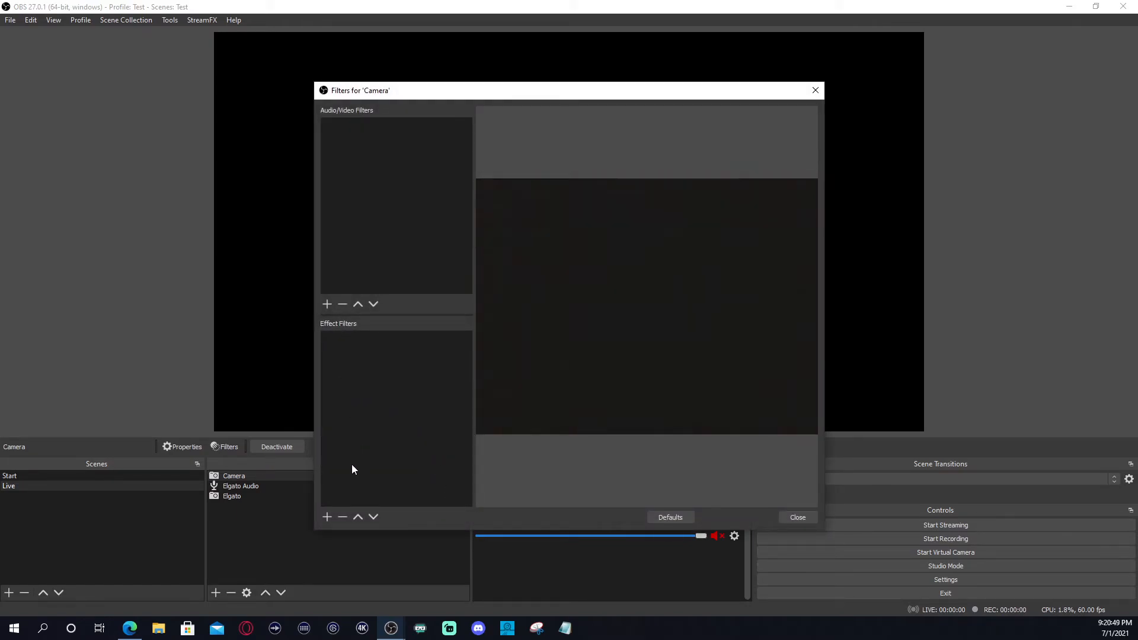
pyautogui.click(328, 515)
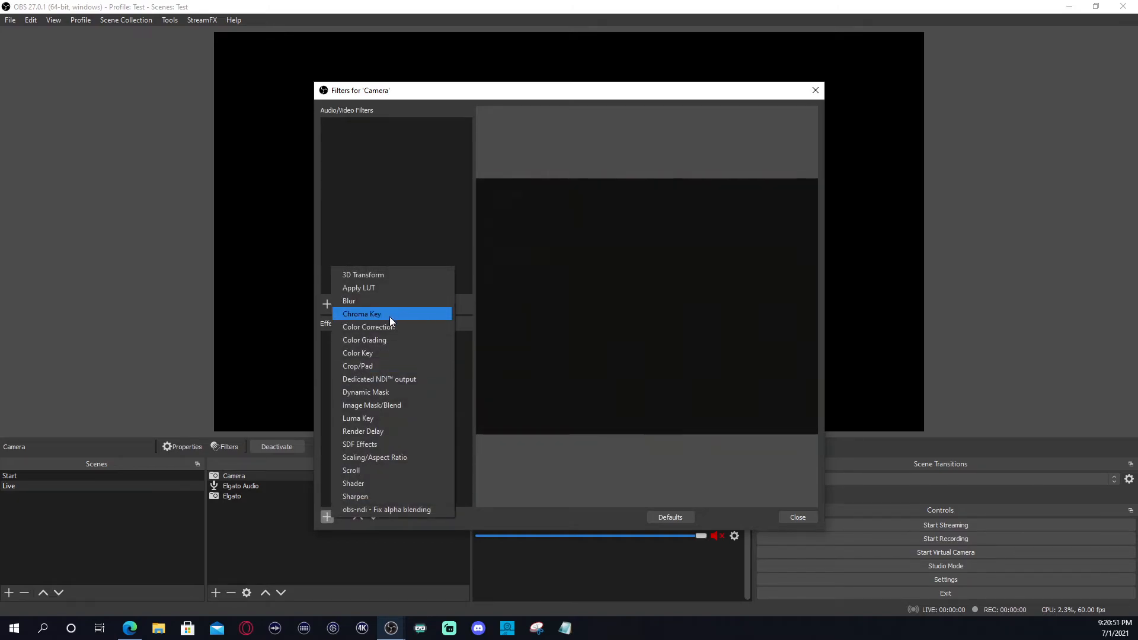
pyautogui.click(389, 317)
pyautogui.click(554, 336)
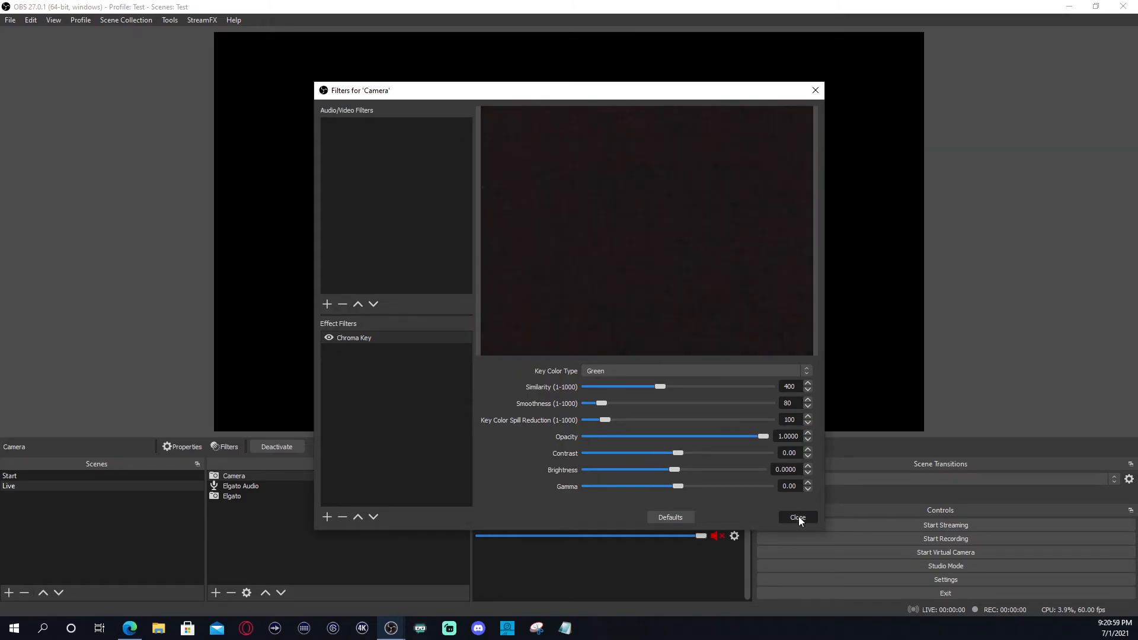
pyautogui.click(798, 517)
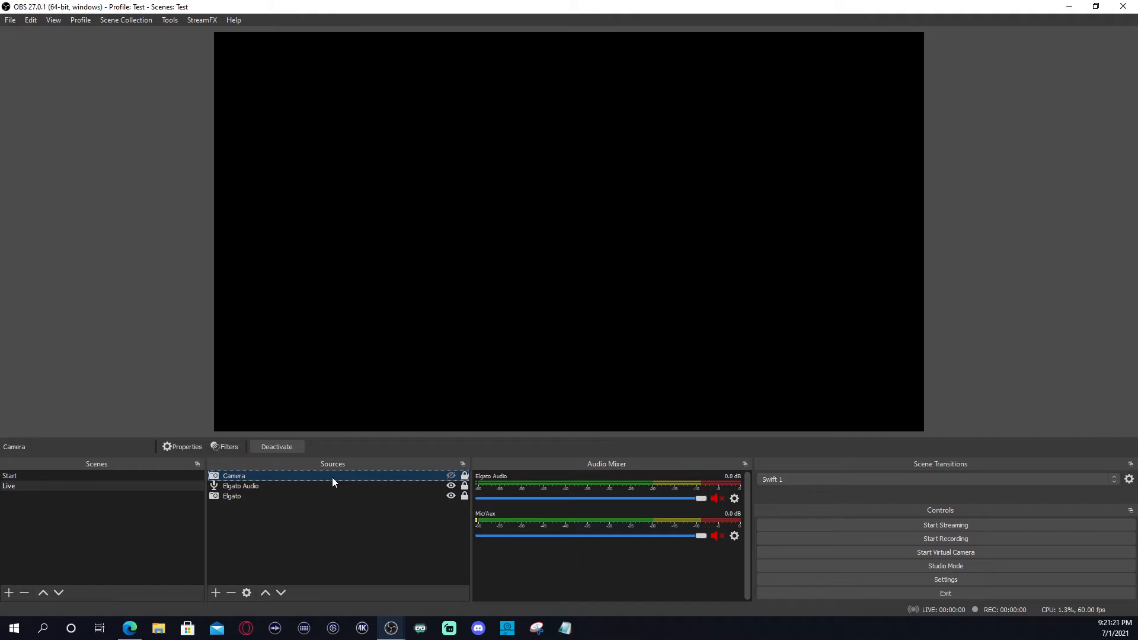
# Add a new visible Media Source named Camera overlay to the Live scene.
pyautogui.click(272, 546)
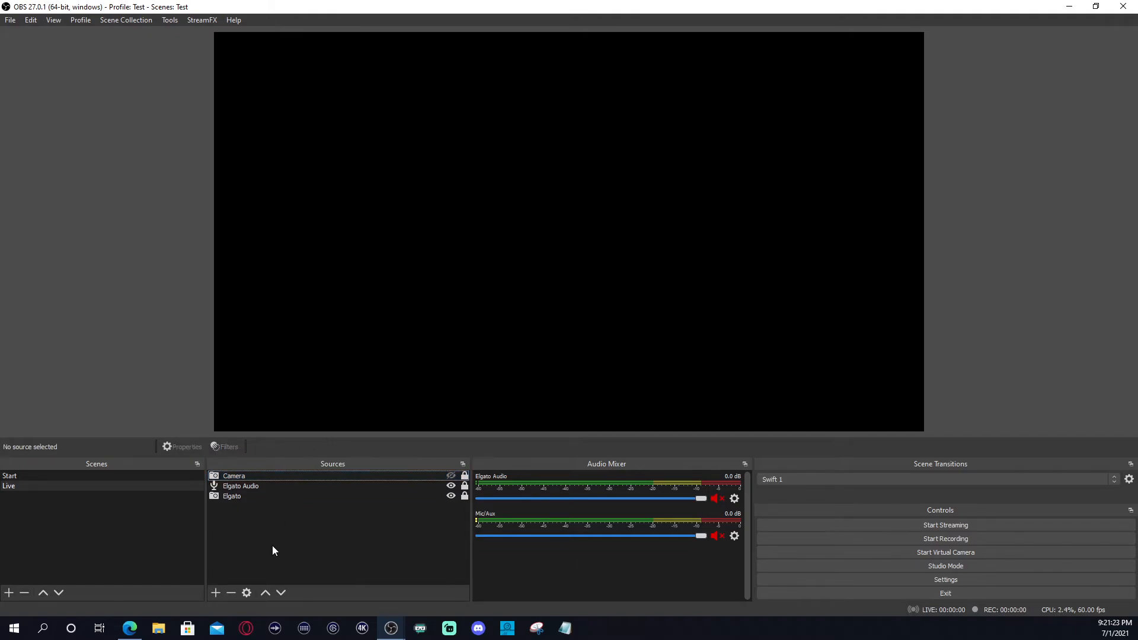
pyautogui.click(215, 594)
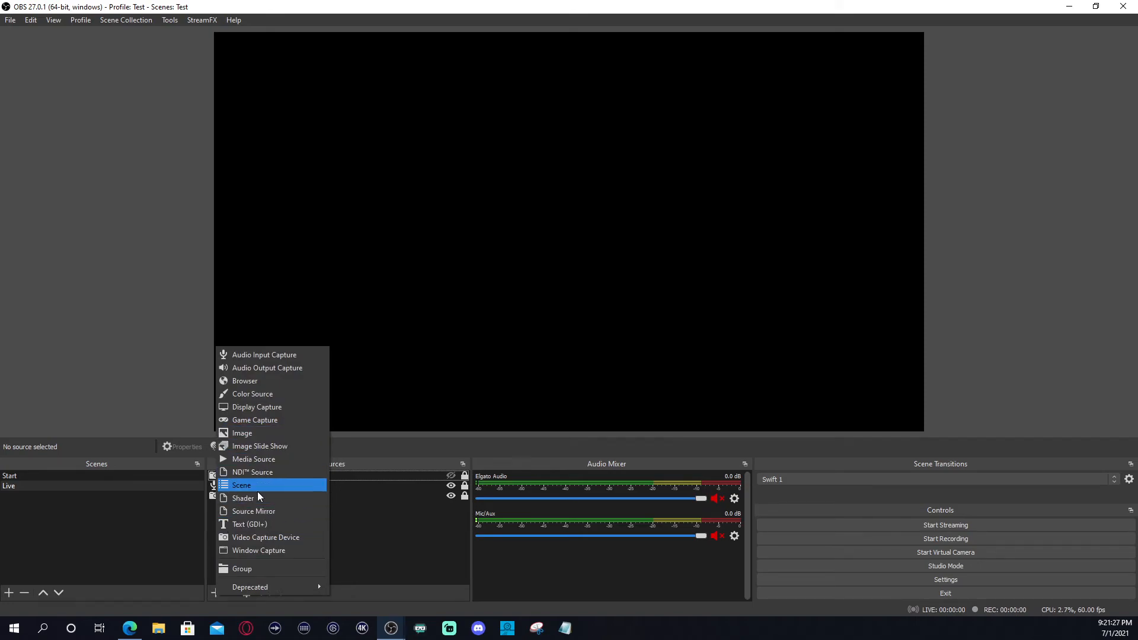
pyautogui.click(258, 459)
pyautogui.write('Camera overlay')
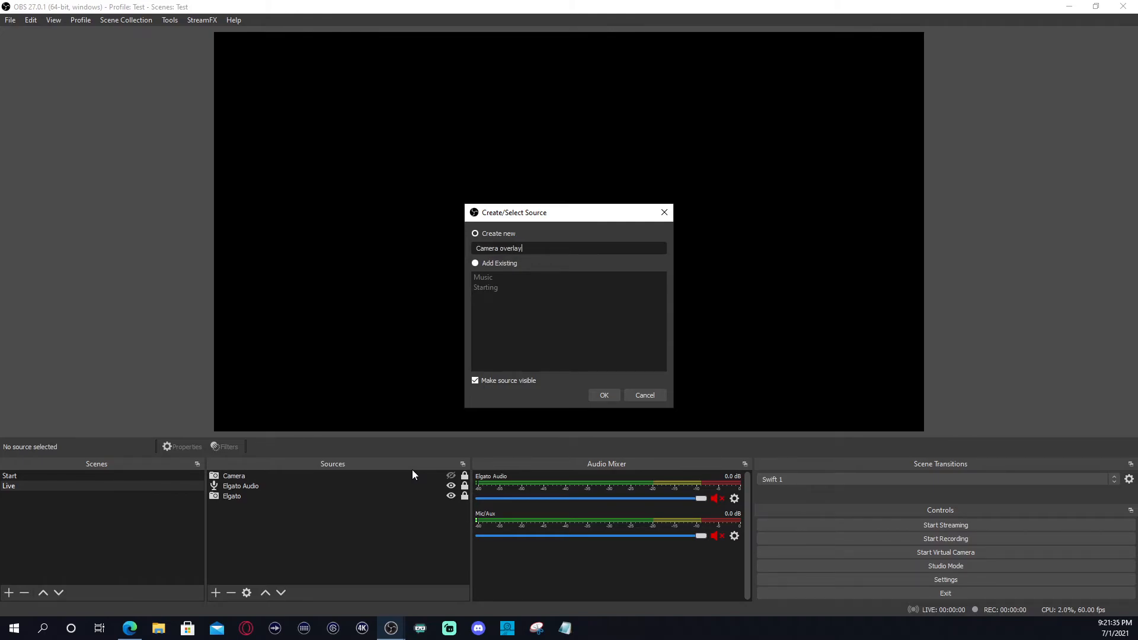
pyautogui.click(603, 394)
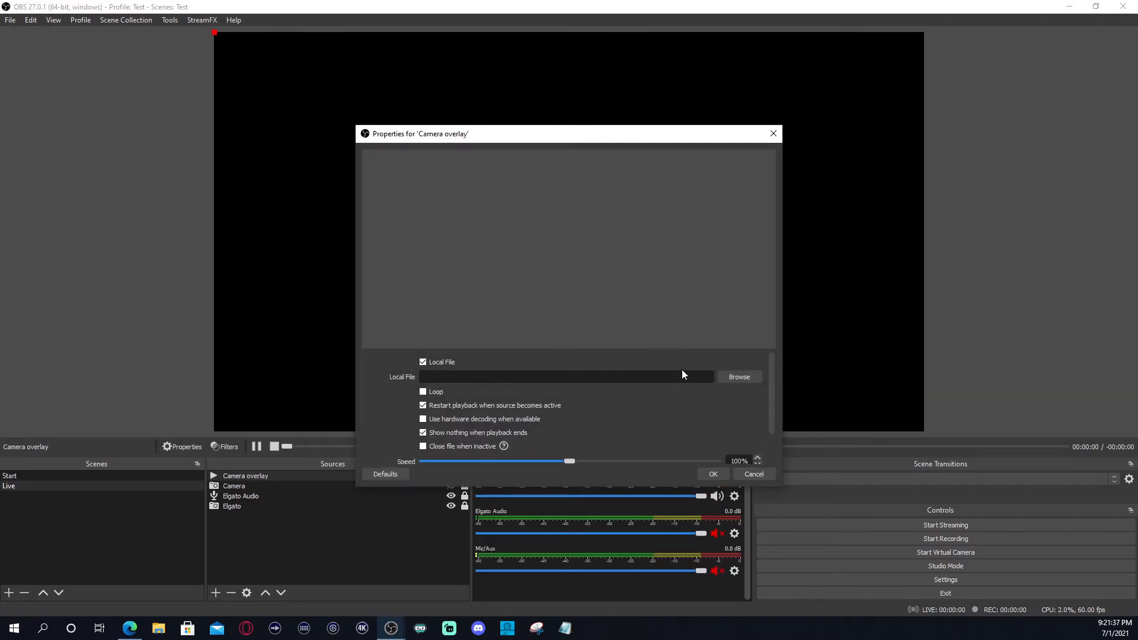
# Load 6.webm from Swift's PNG and Pre-Rendered Files/Screens folder as Camera overlay's local file, with Loop enabled.
pyautogui.click(741, 377)
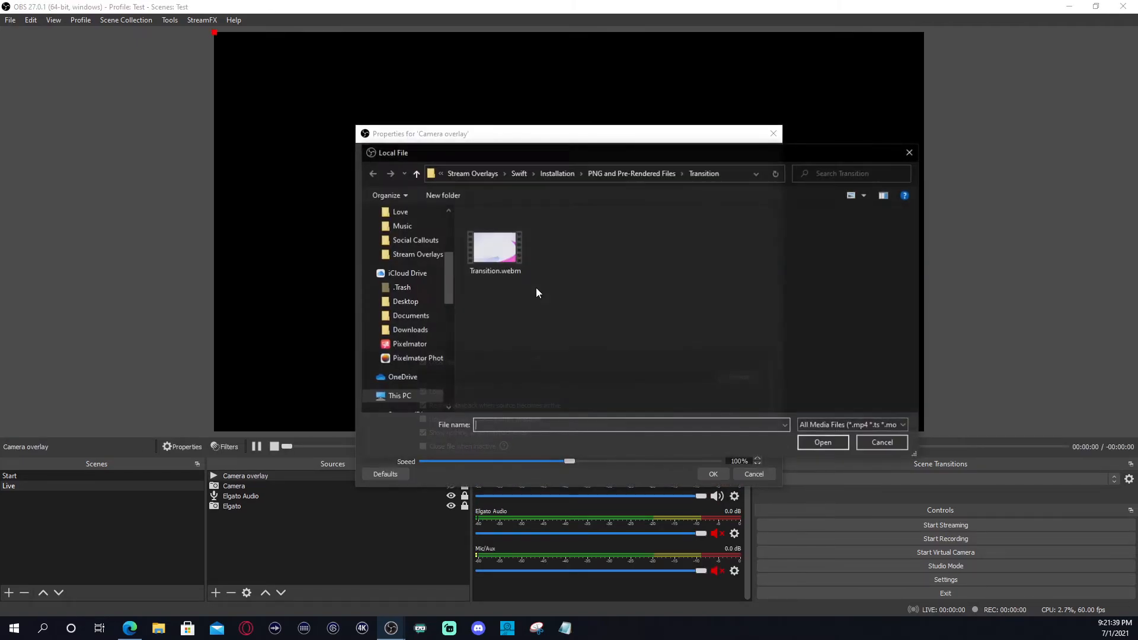
pyautogui.click(557, 173)
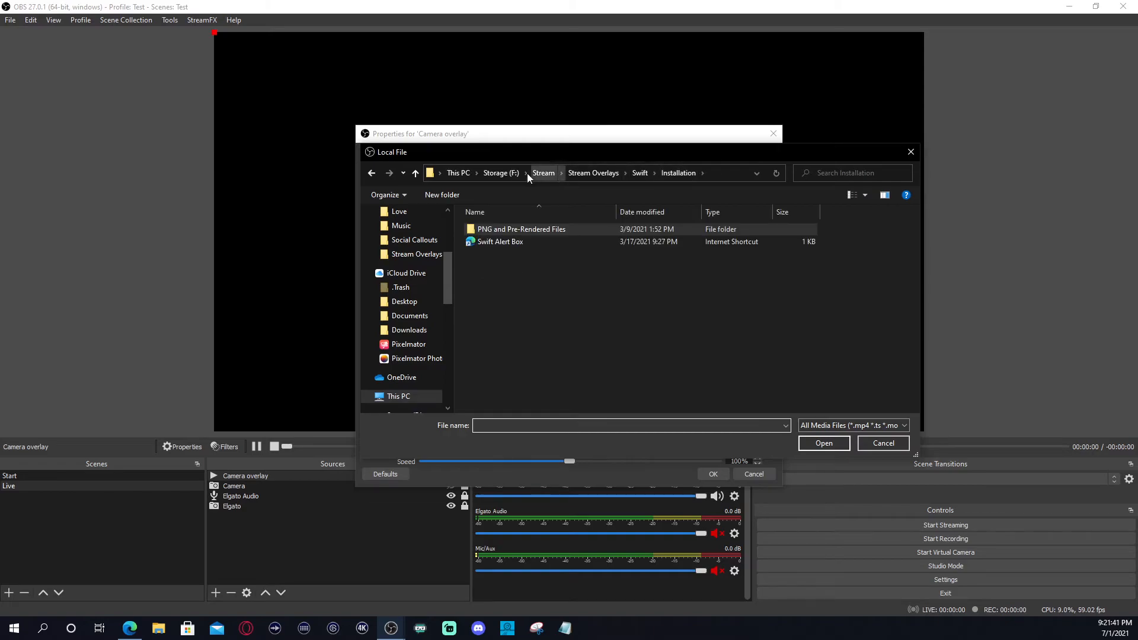
pyautogui.doubleClick(479, 230)
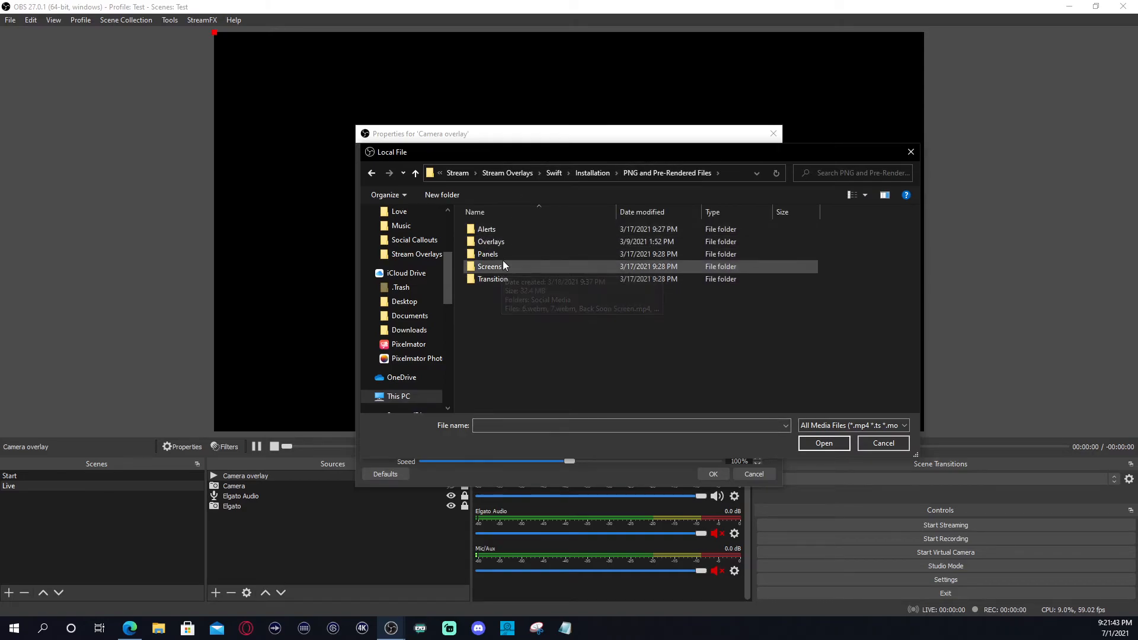
pyautogui.doubleClick(501, 268)
pyautogui.click(569, 256)
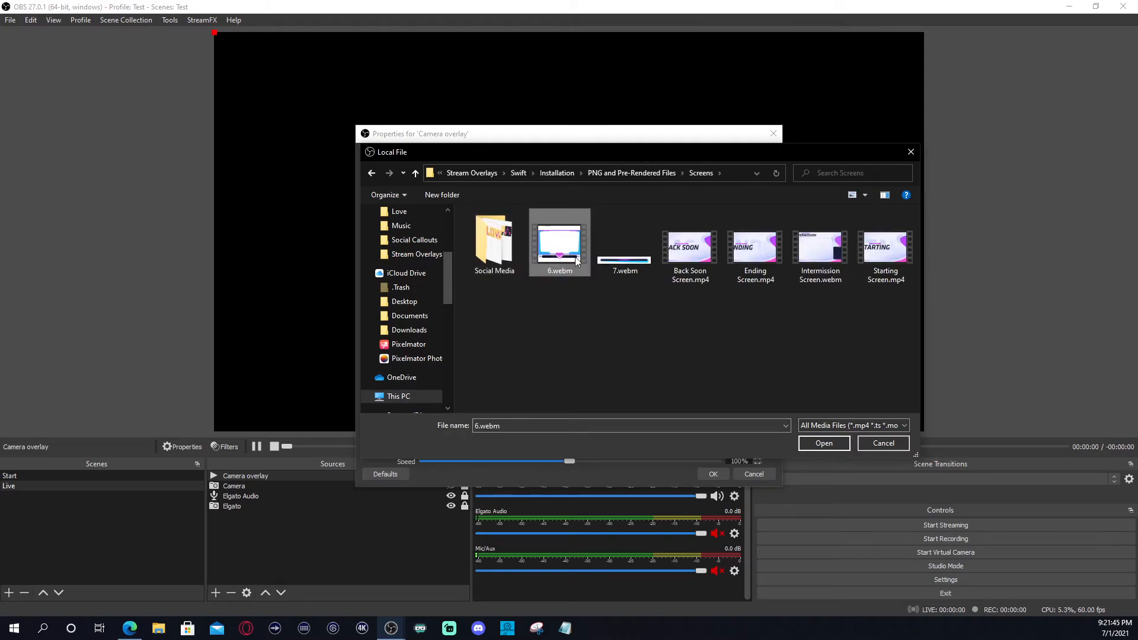
pyautogui.click(824, 442)
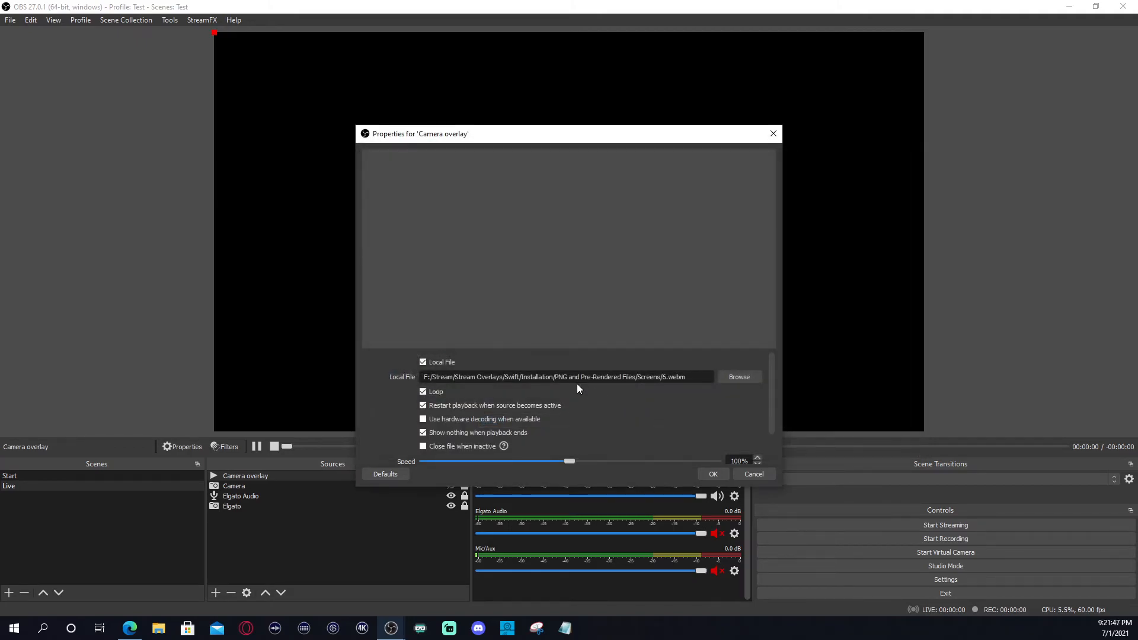
pyautogui.click(715, 473)
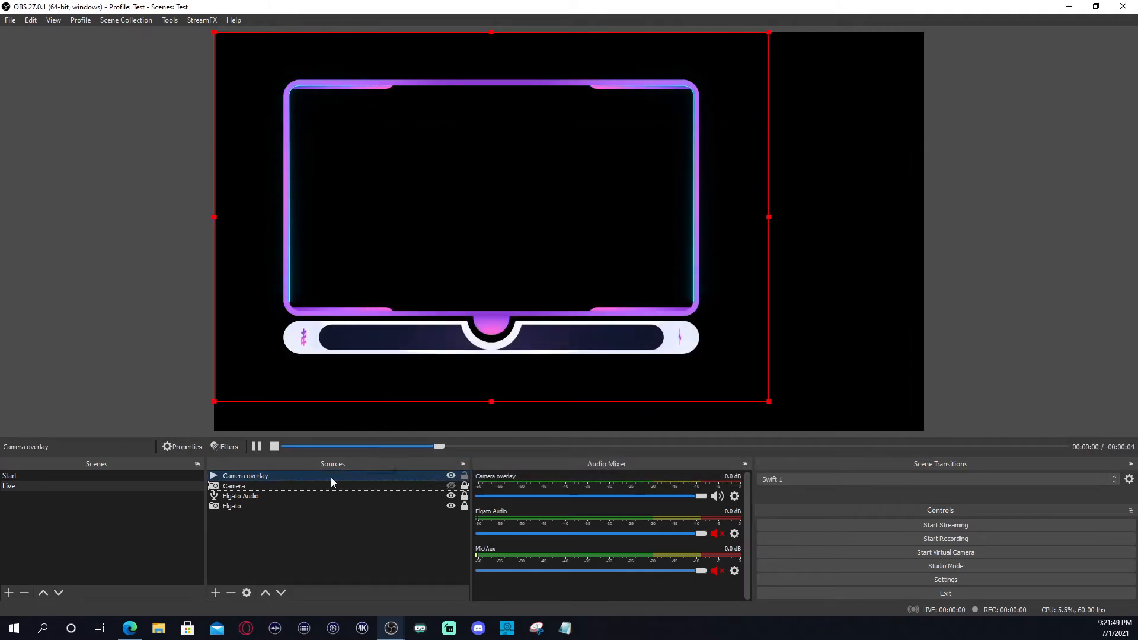
# Show and unlock the Camera source, then move and enlarge it to fill the height of the overlay frame's opening.
pyautogui.click(451, 485)
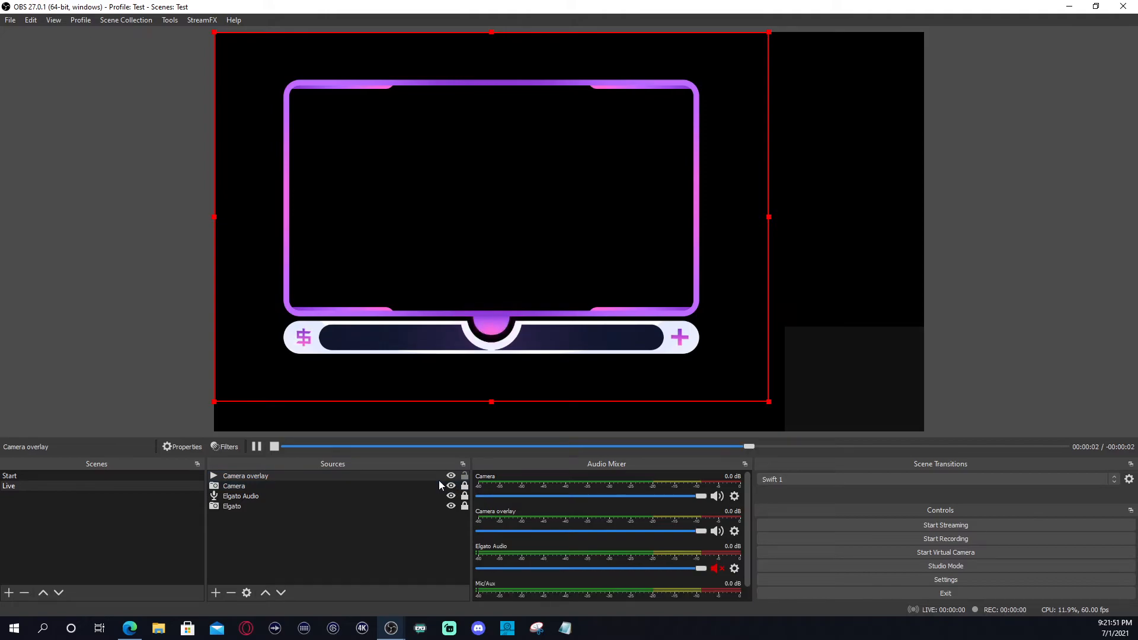
pyautogui.click(304, 484)
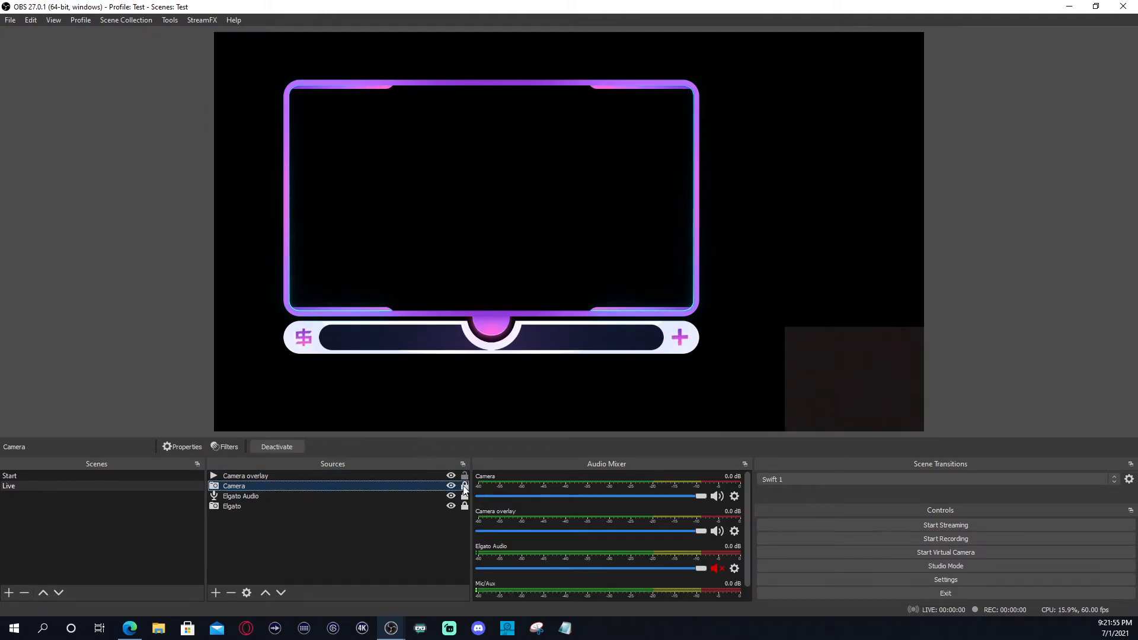
pyautogui.moveTo(830, 387); pyautogui.dragTo(332, 264)
pyautogui.moveTo(429, 206); pyautogui.dragTo(587, 230)
pyautogui.moveTo(450, 236); pyautogui.dragTo(495, 266)
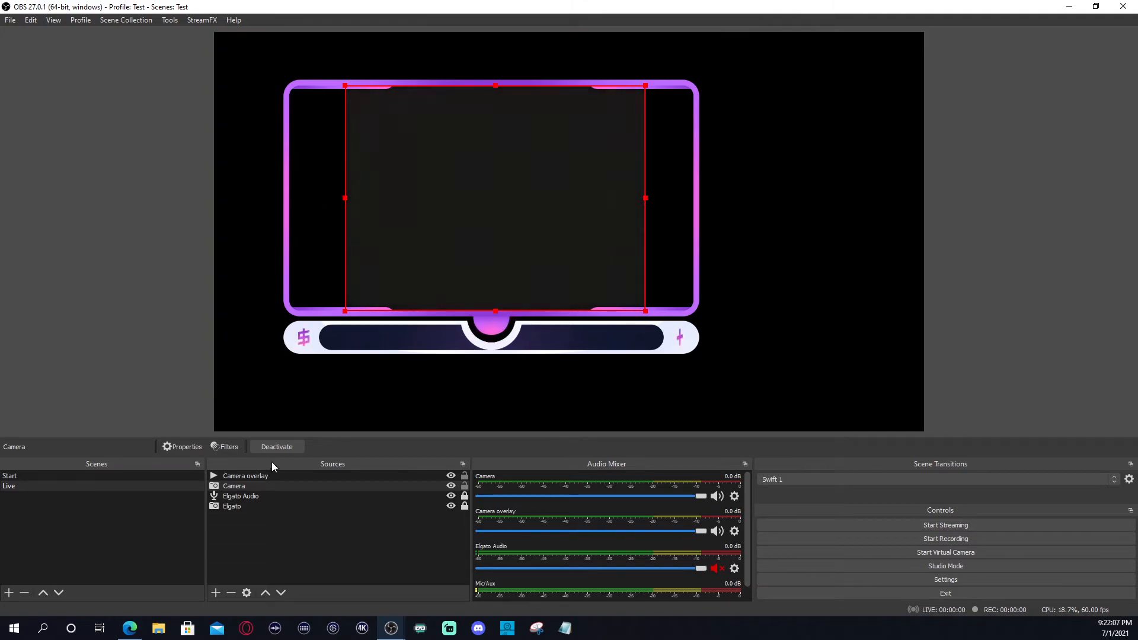
# Lock the Camera overlay and Camera sources and group them under the name Camera box.
pyautogui.click(332, 476)
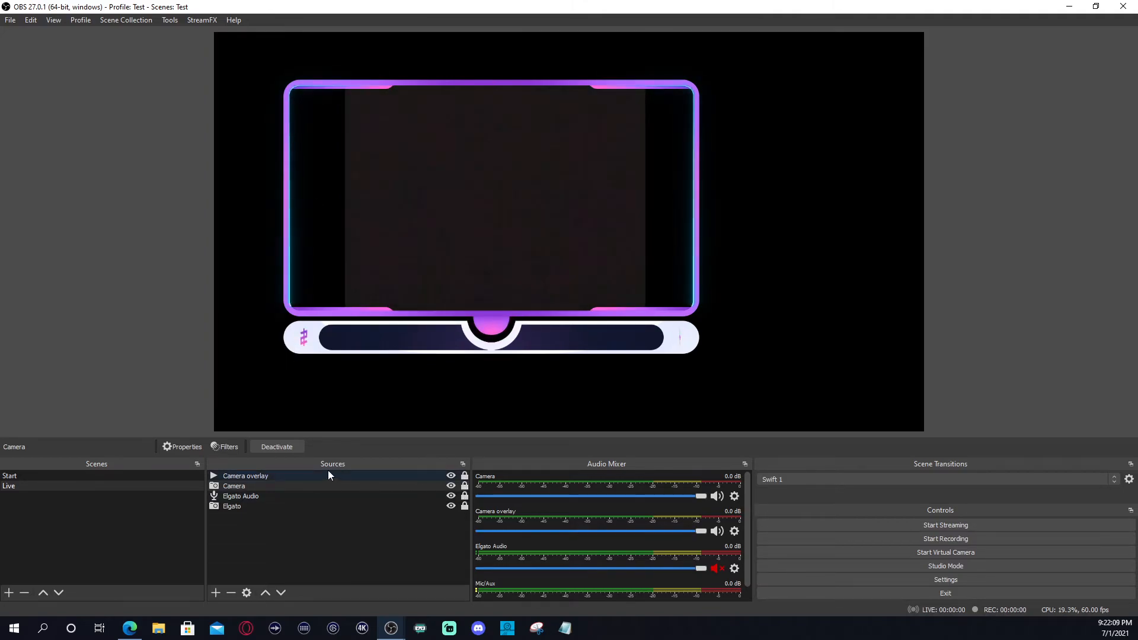
pyautogui.keyDown('ctrl'); pyautogui.click(280, 486); pyautogui.keyUp('ctrl')
pyautogui.rightClick(280, 485)
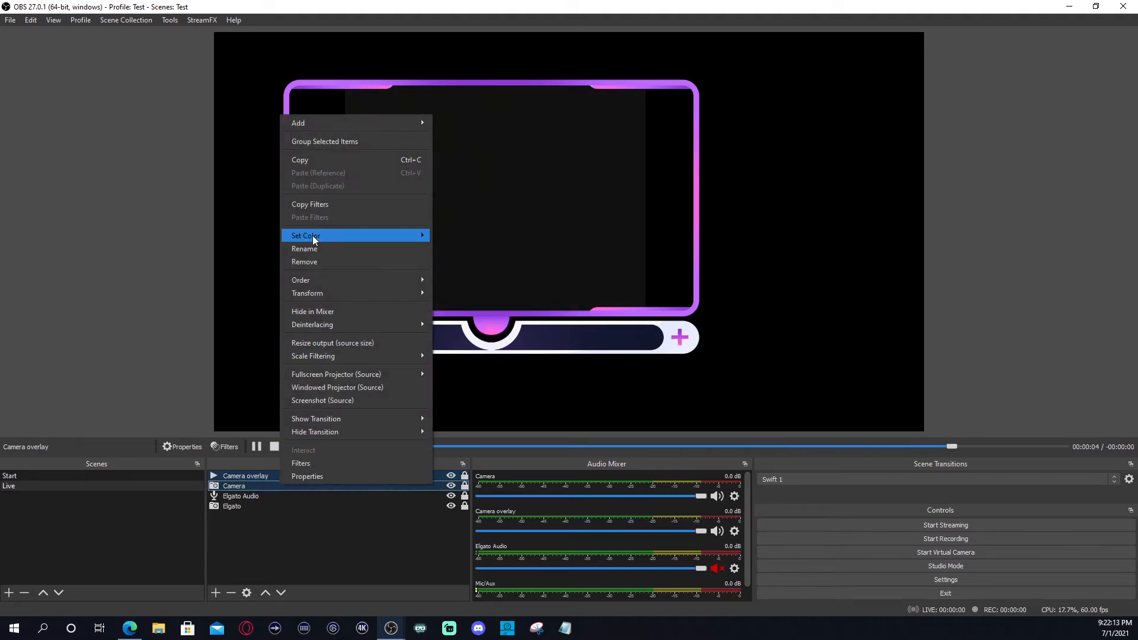
pyautogui.click(301, 142)
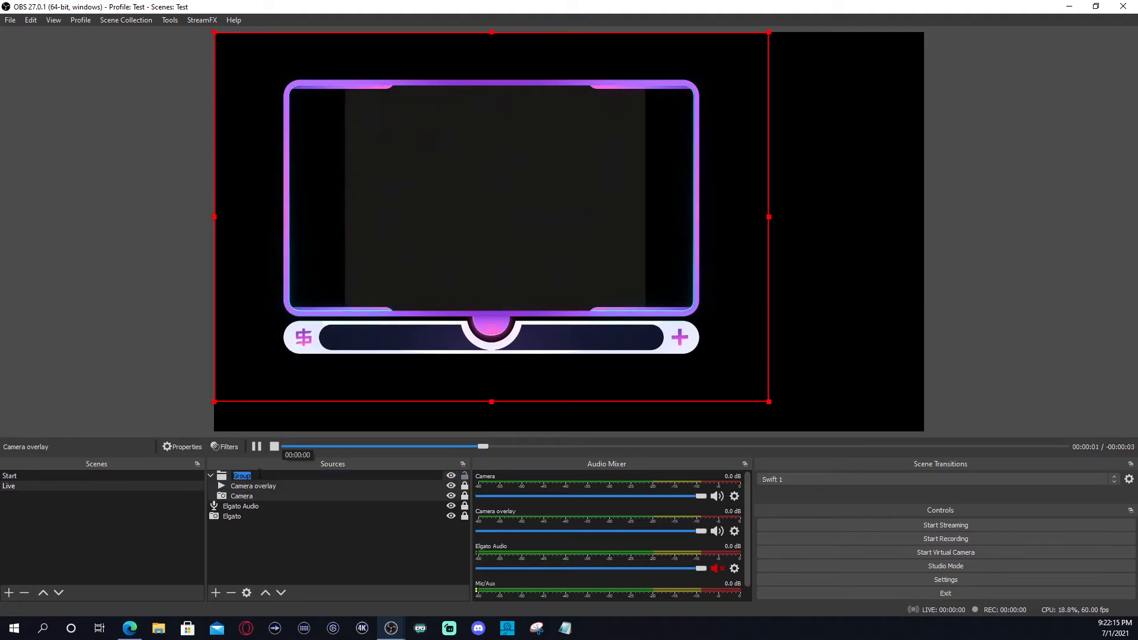
pyautogui.write('Ca')
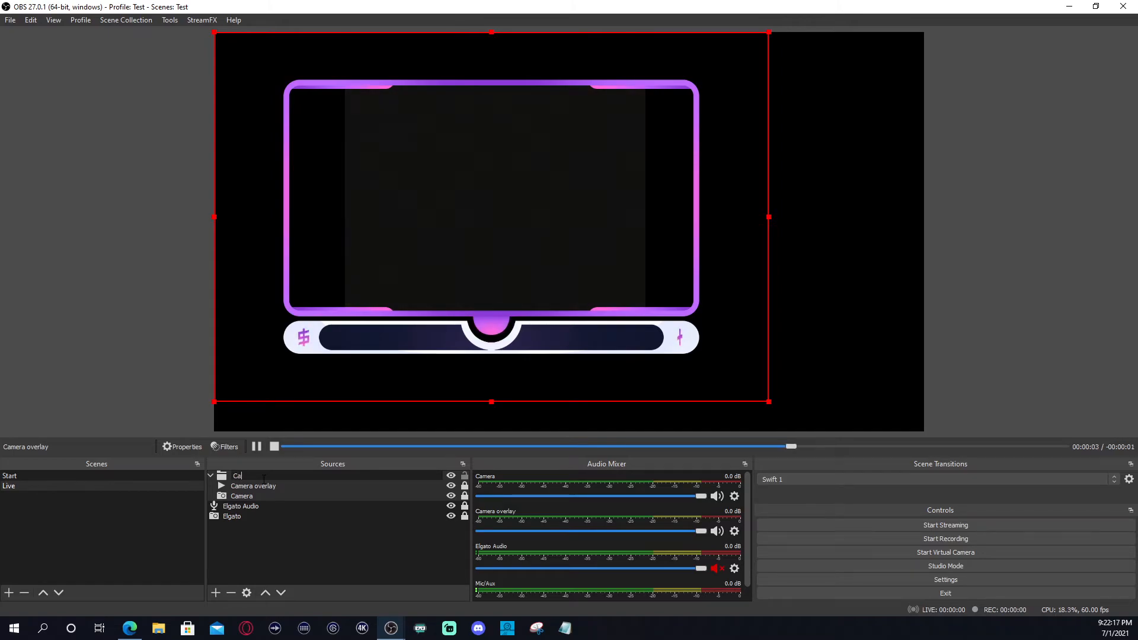
pyautogui.write('mera')
pyautogui.press('Return')
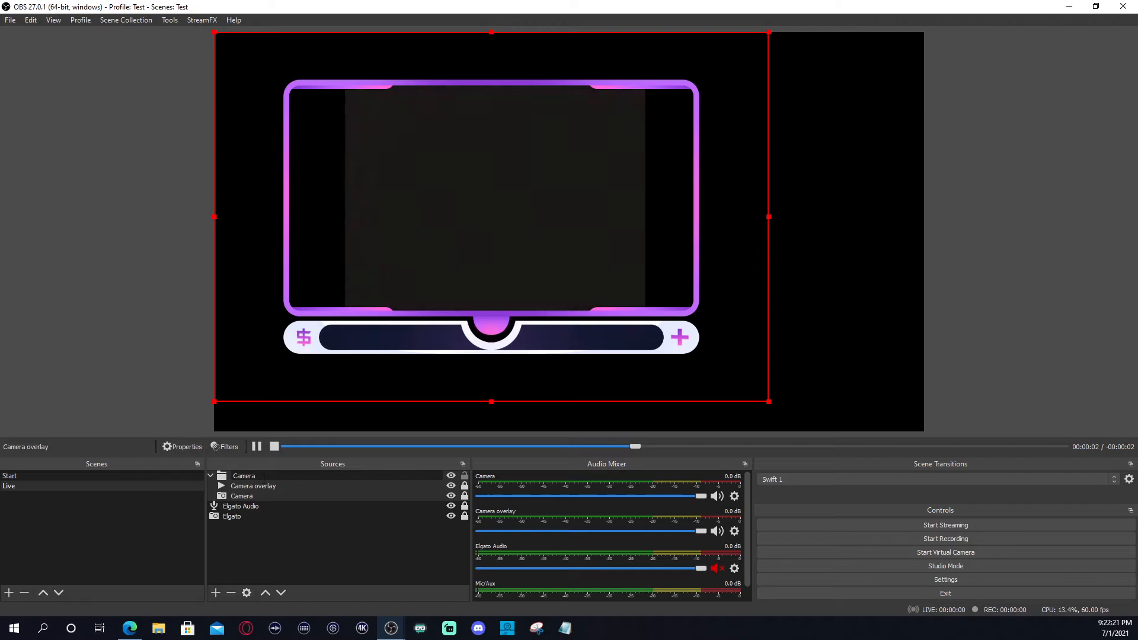
pyautogui.write('box')
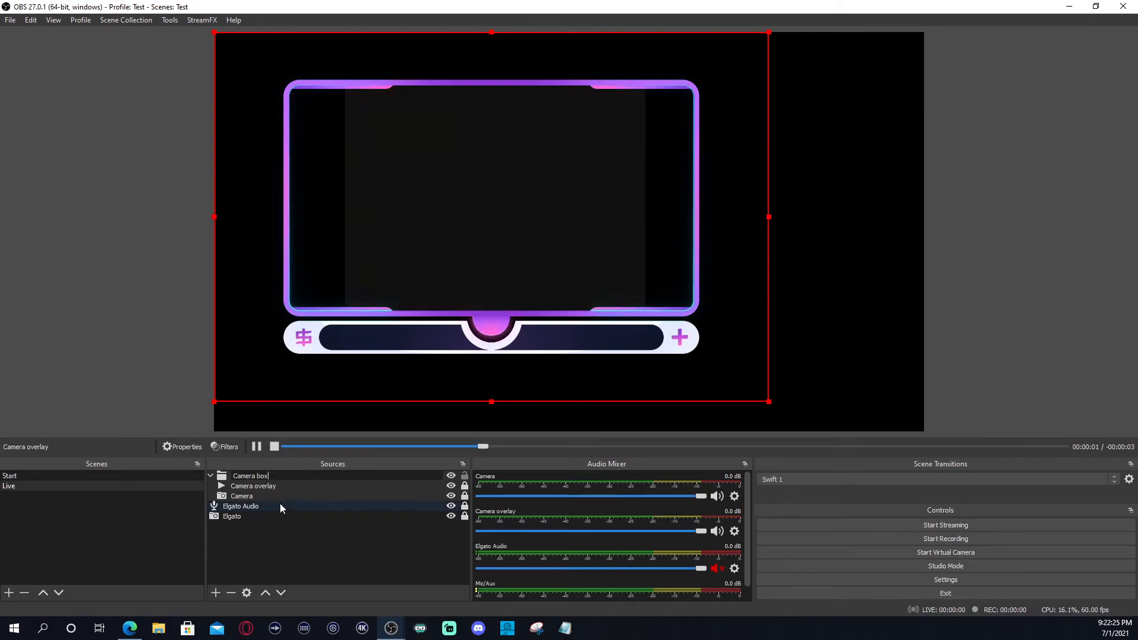
pyautogui.press('Return')
# Shrink the Camera box group so its frame spans about a fifth of the canvas width, place it at the canvas's lower right, and lock it.
pyautogui.click(211, 474)
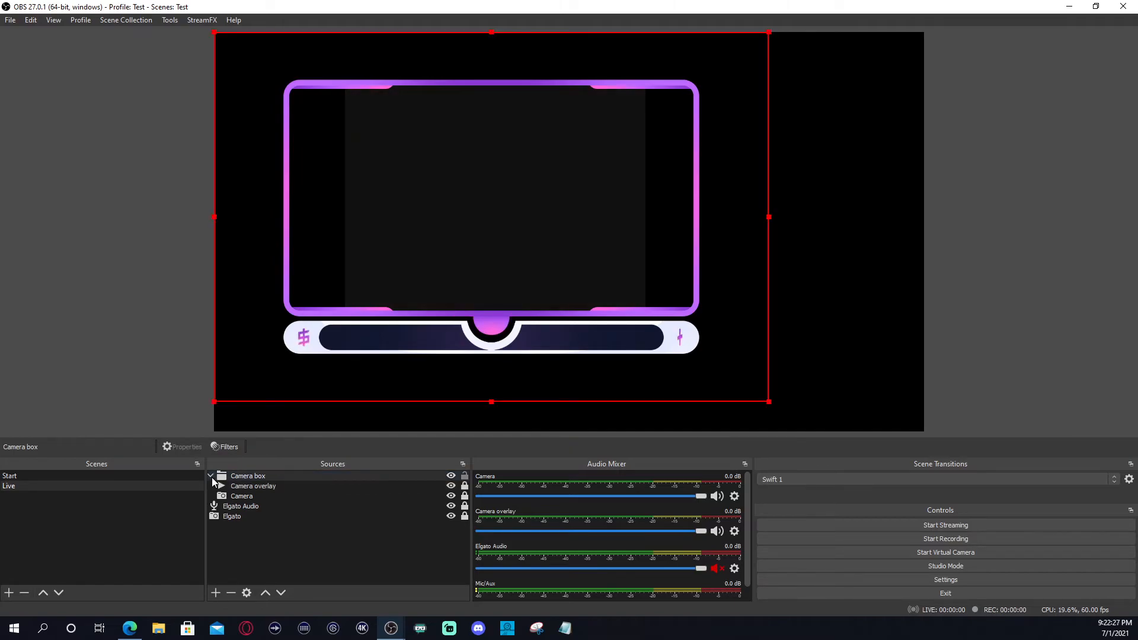
pyautogui.click(452, 476)
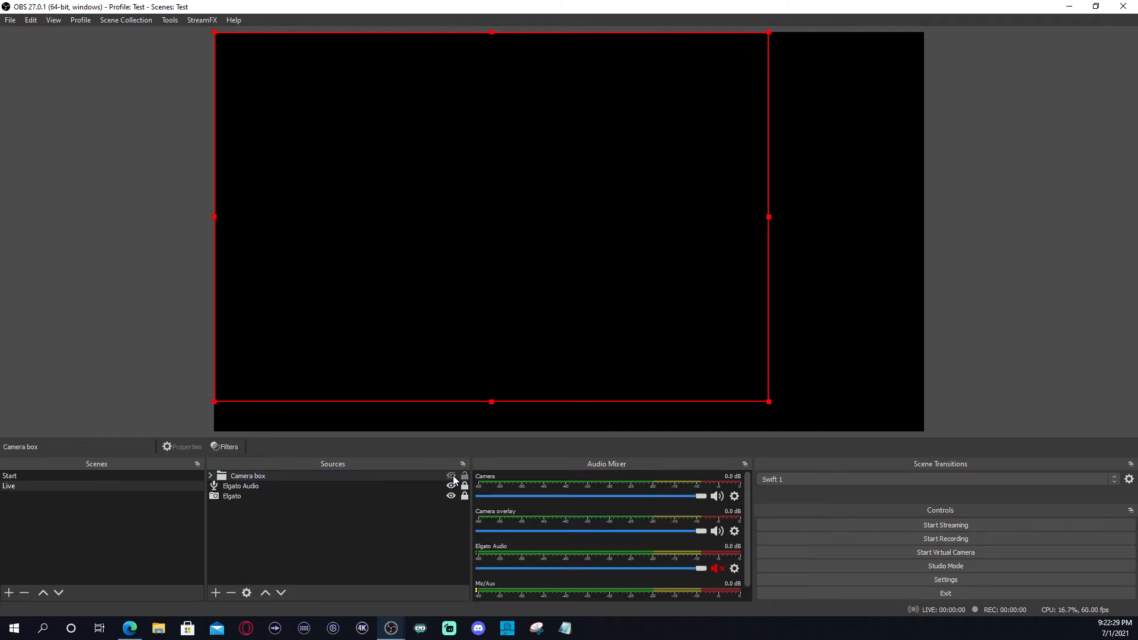
pyautogui.click(451, 476)
pyautogui.moveTo(587, 181); pyautogui.dragTo(740, 206)
pyautogui.moveTo(369, 62); pyautogui.dragTo(730, 345)
pyautogui.click(464, 476)
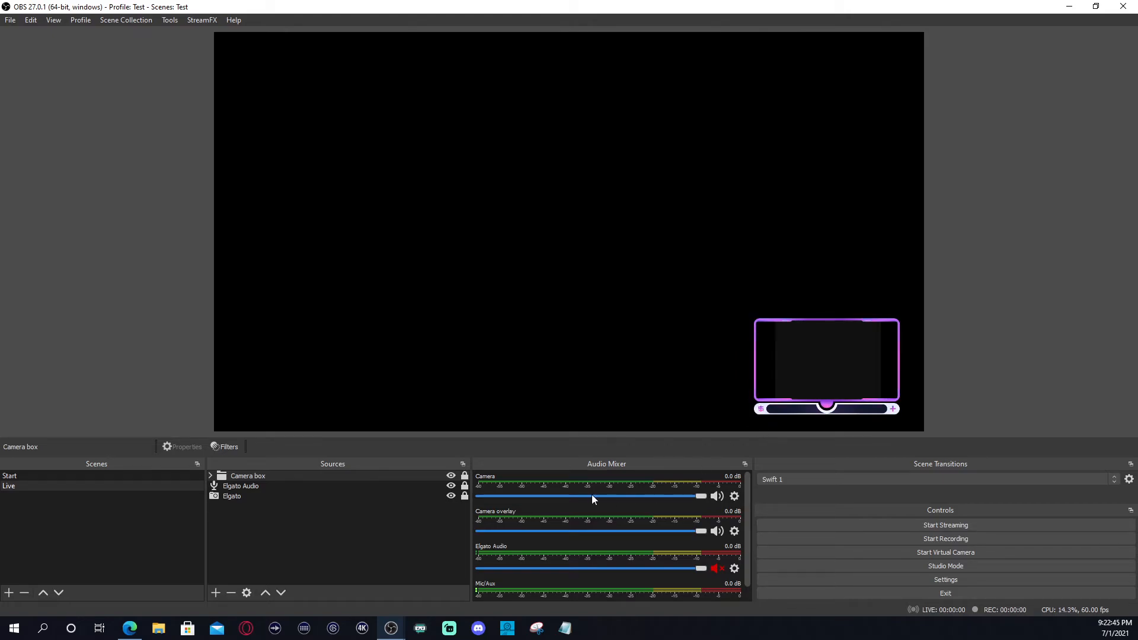
# Mute Camera and Camera overlay in the audio mixer and hide both from it.
pyautogui.click(718, 497)
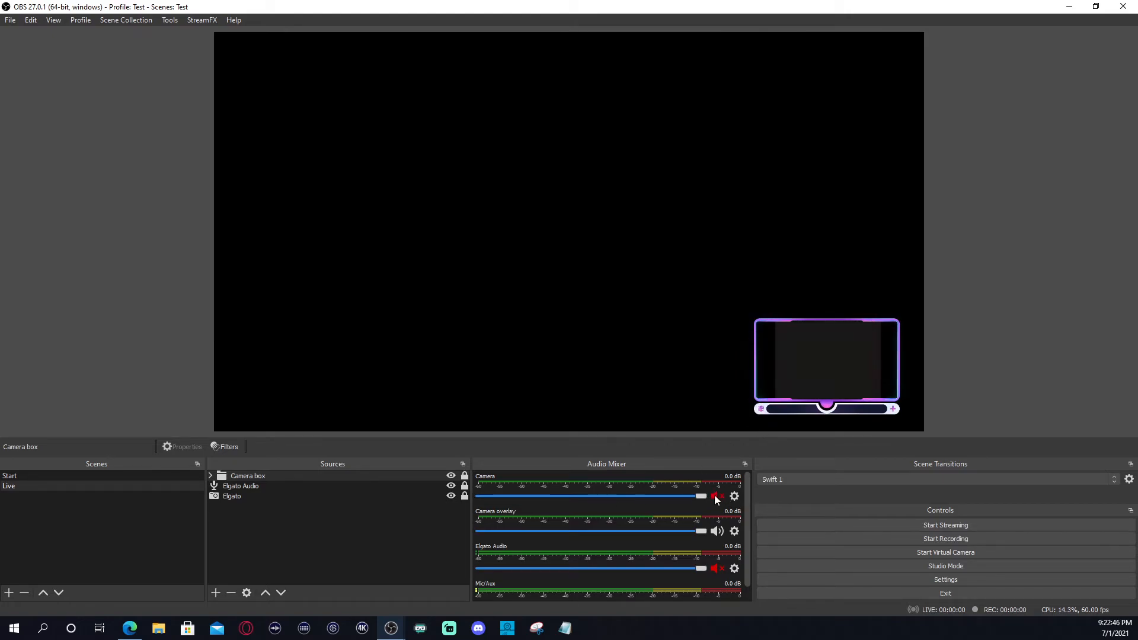
pyautogui.click(716, 531)
pyautogui.rightClick(549, 487)
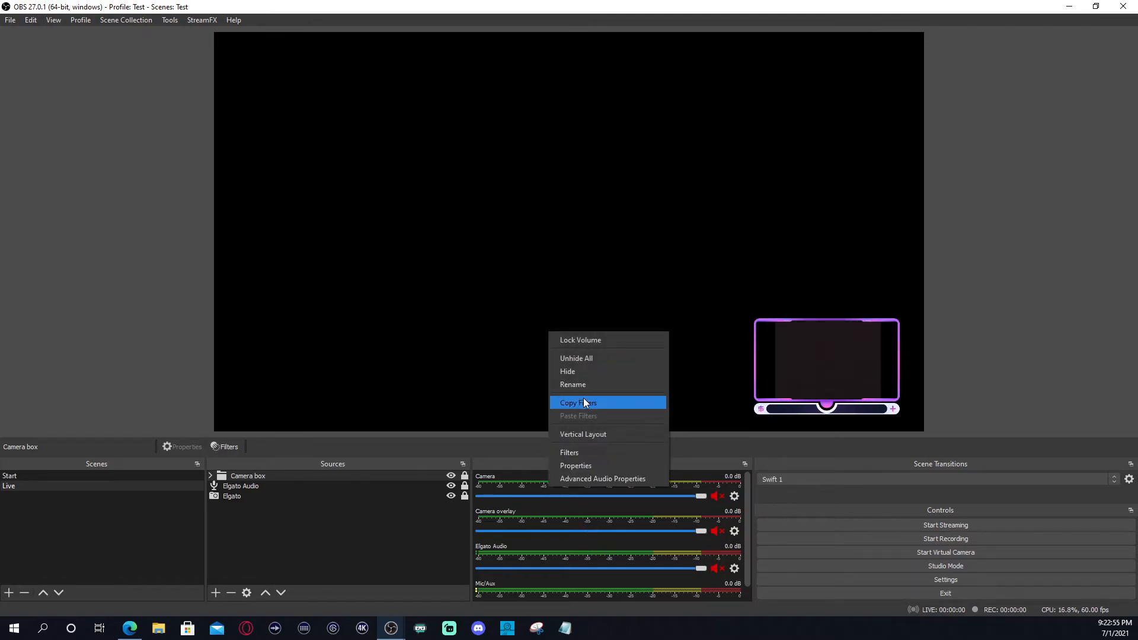
pyautogui.click(601, 503)
pyautogui.moveTo(601, 504); pyautogui.dragTo(624, 487)
pyautogui.rightClick(611, 484)
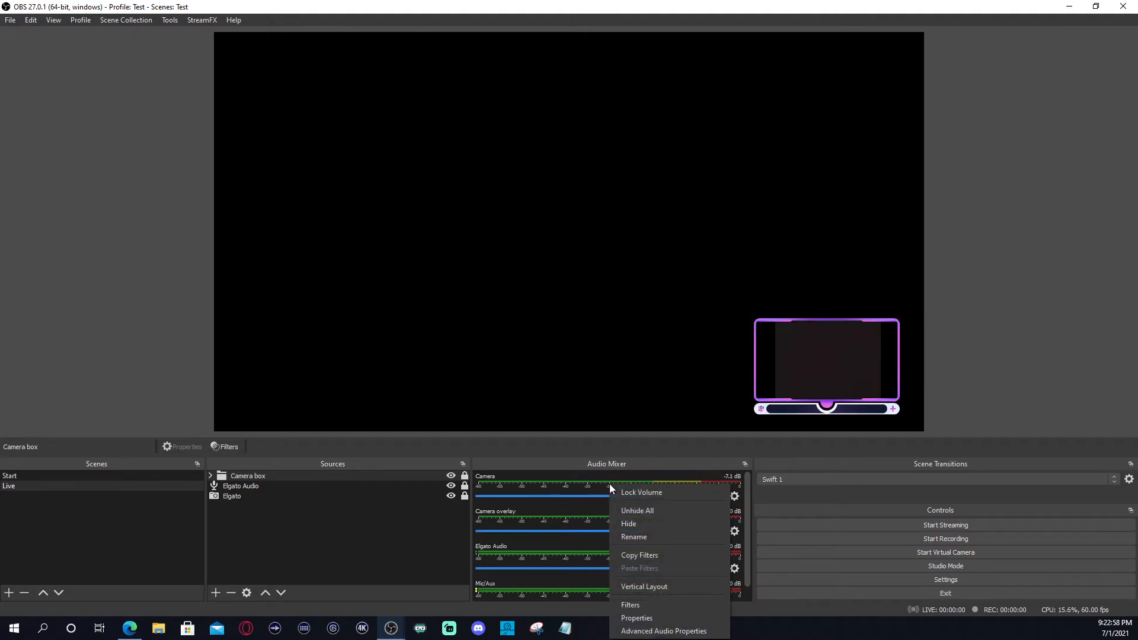
pyautogui.click(636, 549)
pyautogui.rightClick(554, 486)
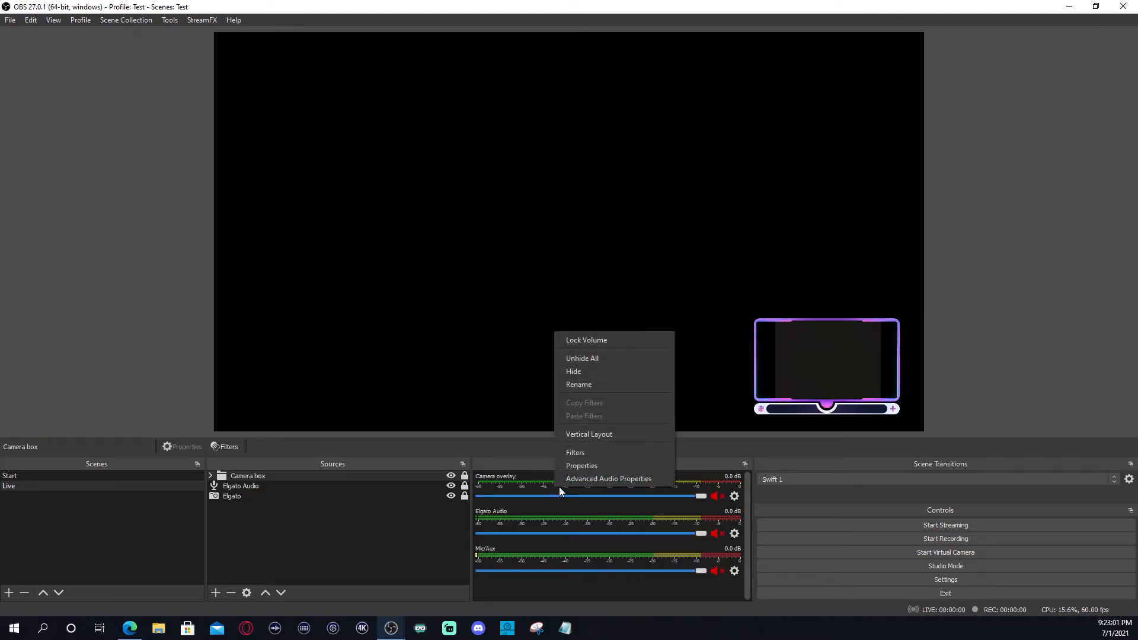
pyautogui.click(584, 374)
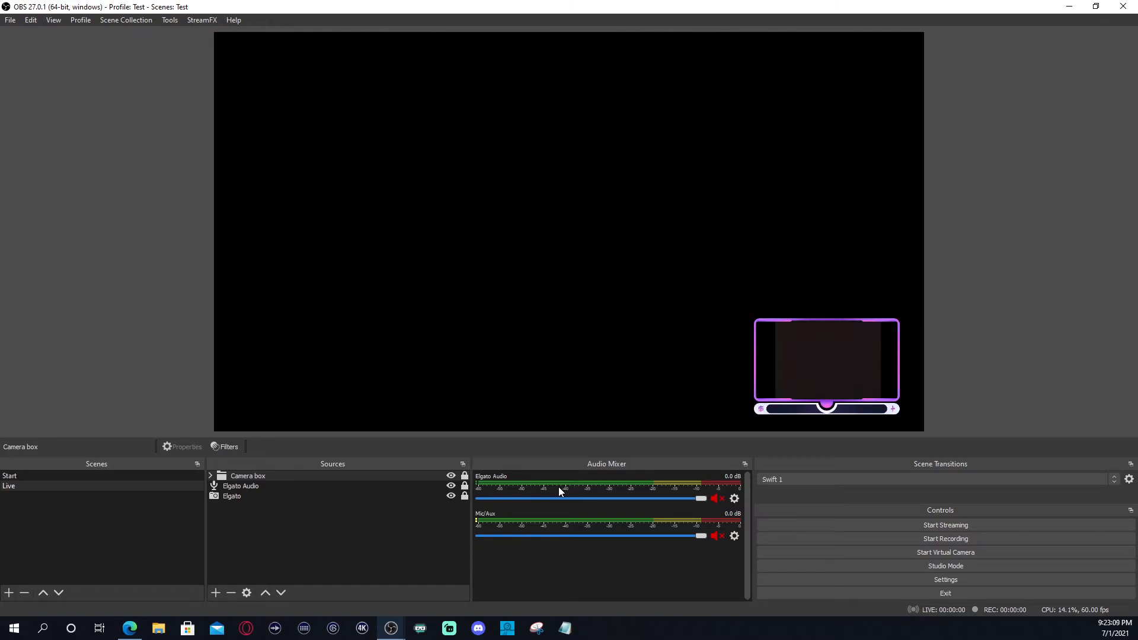
# Add an Audio Input Capture source named Mic 1 using the device Headset Microphone (Razer Nari - Chat).
pyautogui.click(247, 539)
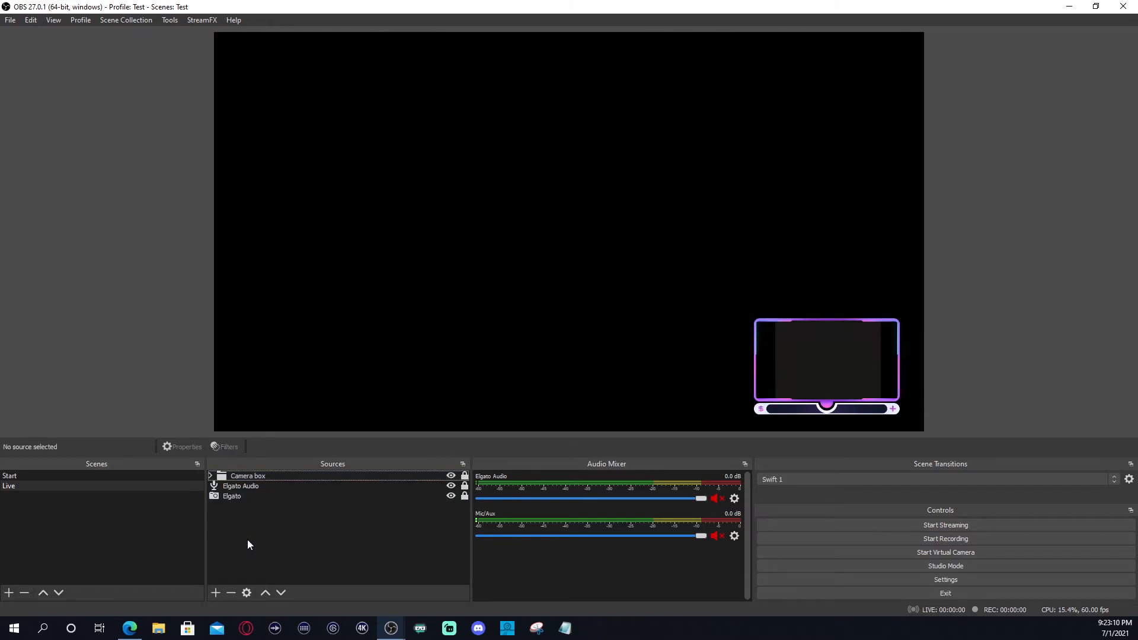
pyautogui.click(216, 593)
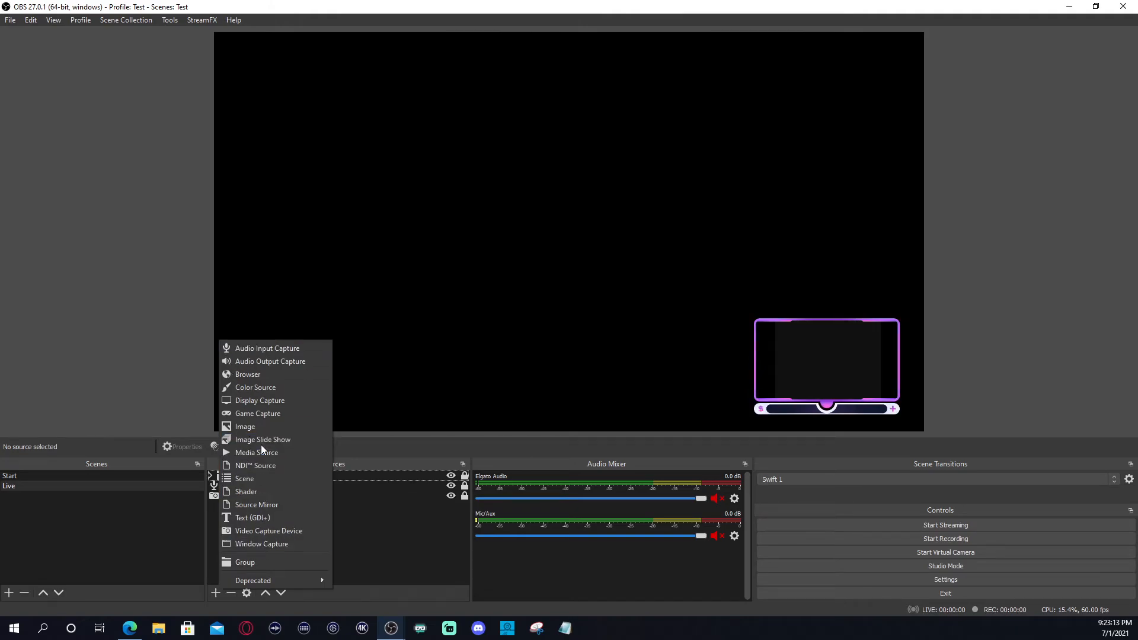
pyautogui.click(238, 350)
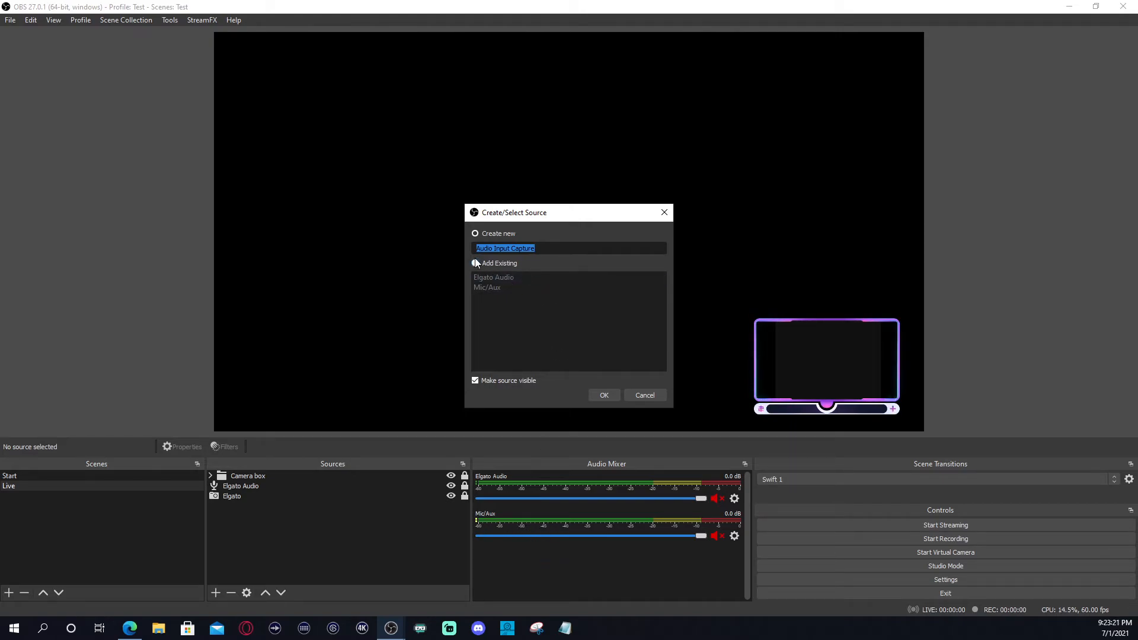
pyautogui.write('Mic 1')
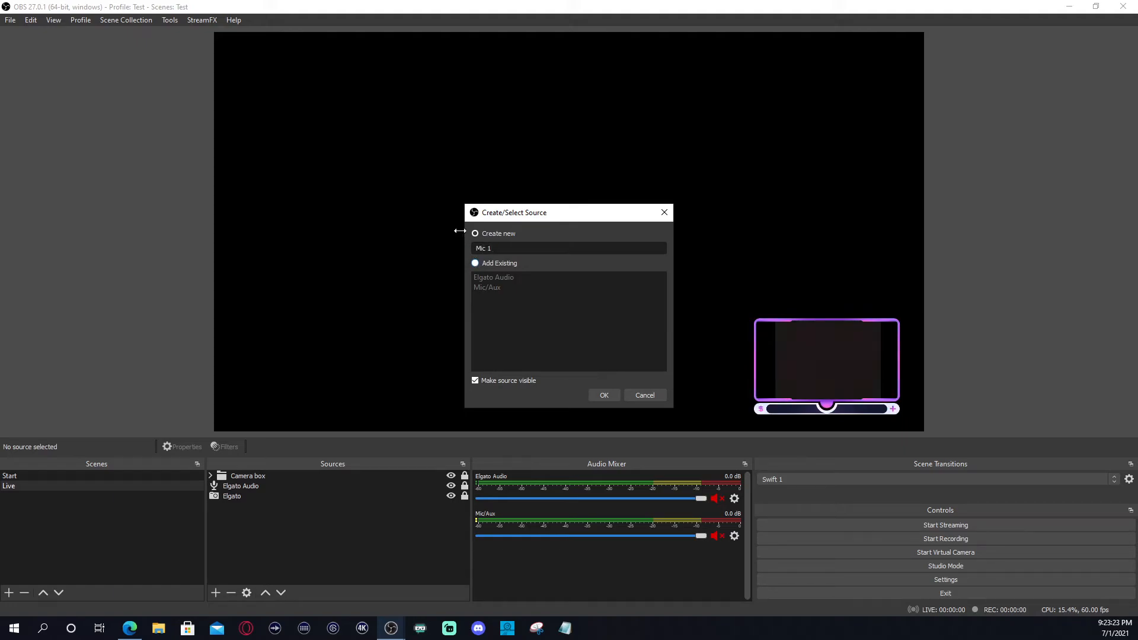
pyautogui.click(604, 395)
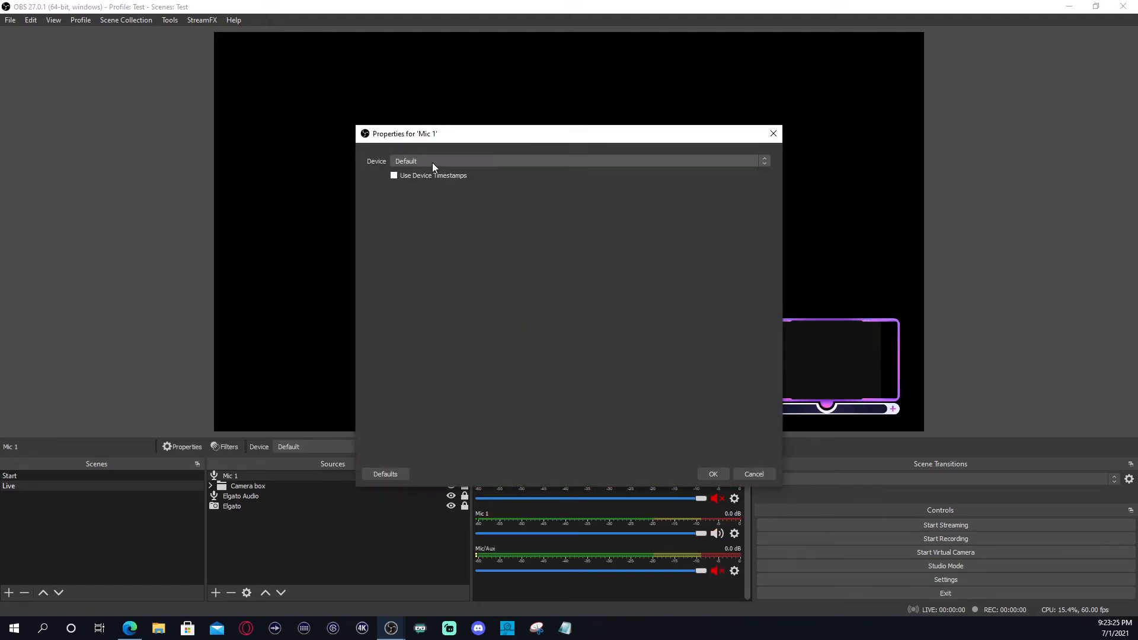
pyautogui.click(432, 163)
pyautogui.click(472, 231)
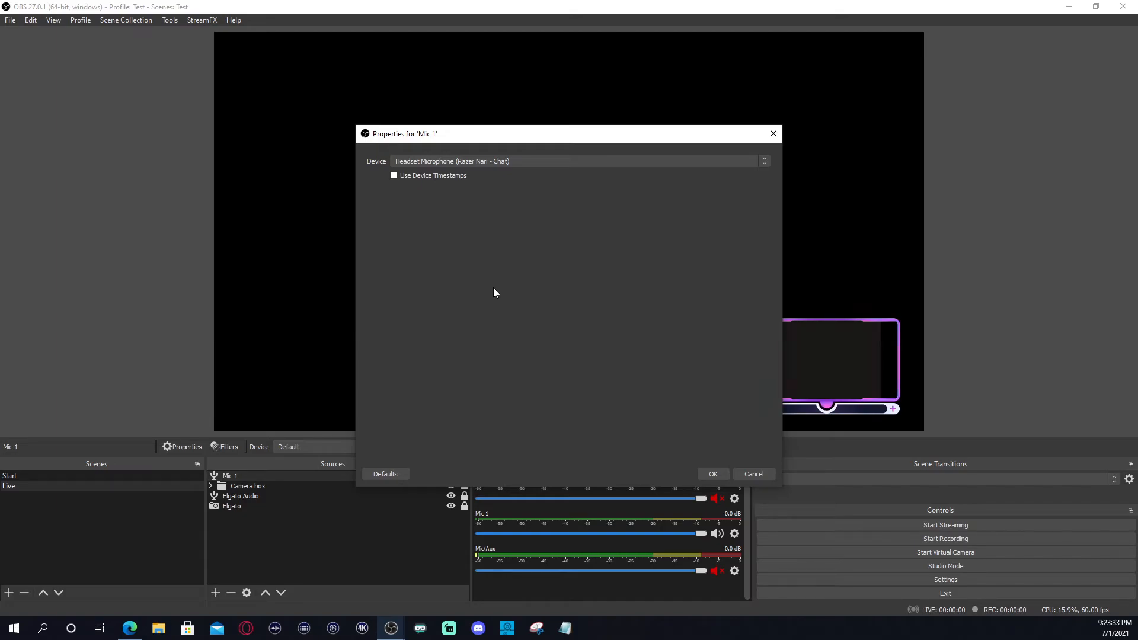
pyautogui.click(716, 475)
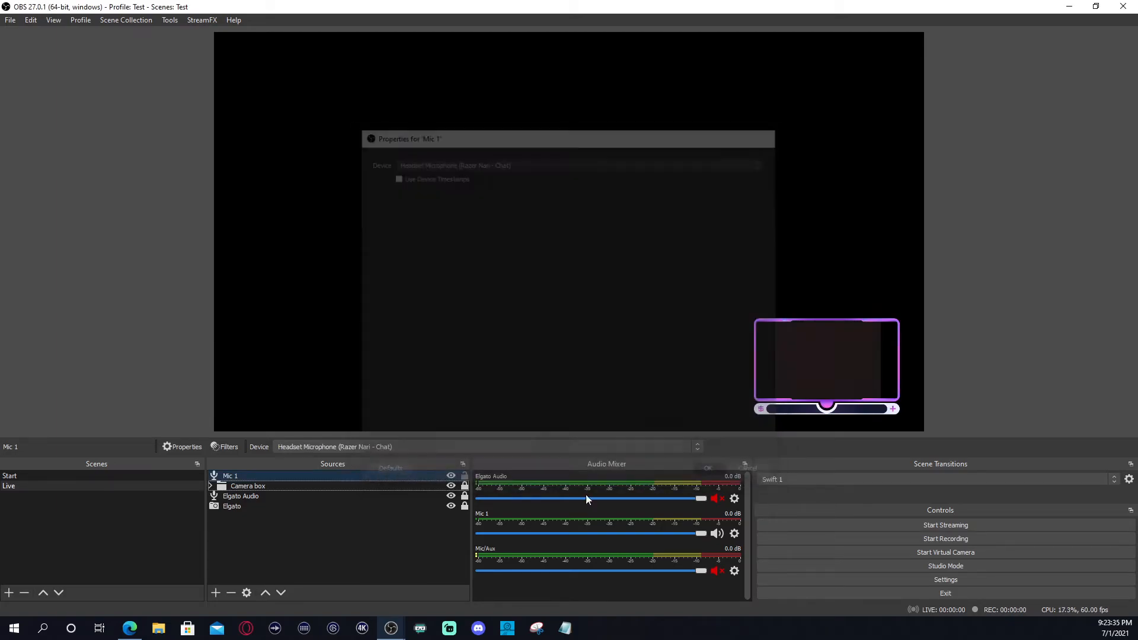
# Review the input devices available in the Mic 1 source's properties without changing the selection.
pyautogui.click(215, 593)
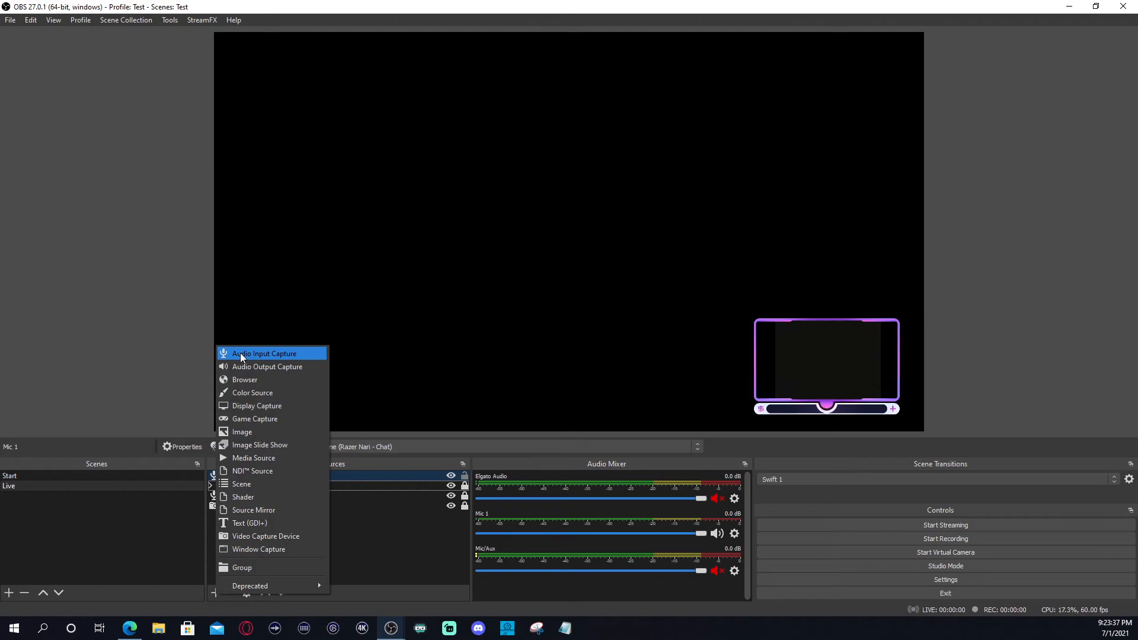
pyautogui.click(376, 532)
pyautogui.click(376, 532)
pyautogui.click(304, 478)
pyautogui.rightClick(304, 480)
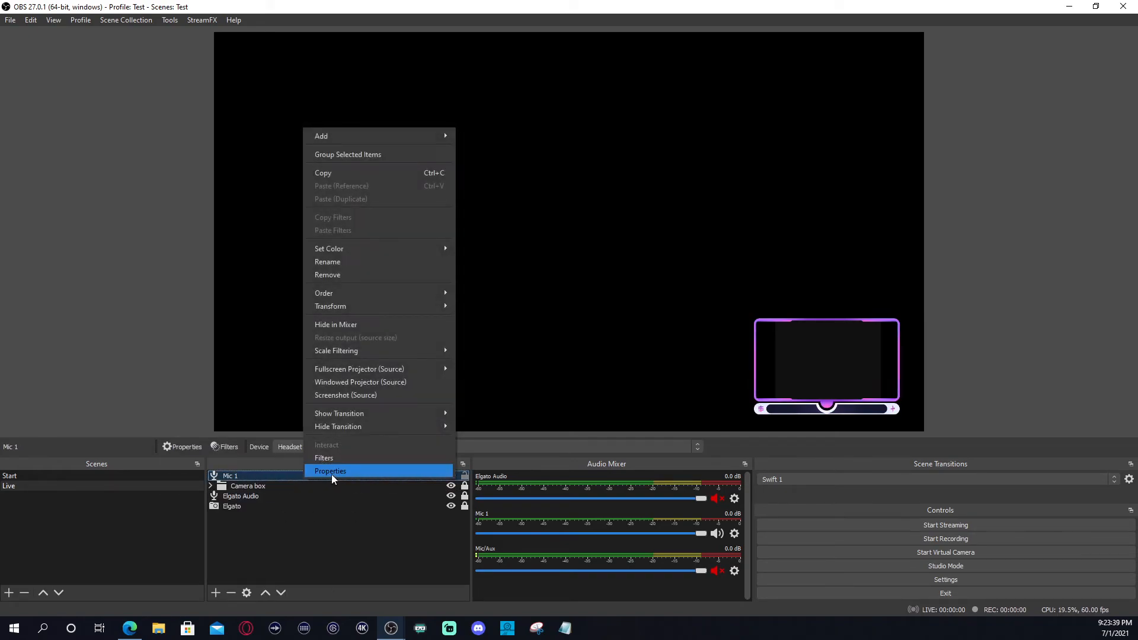
pyautogui.click(332, 474)
pyautogui.click(421, 162)
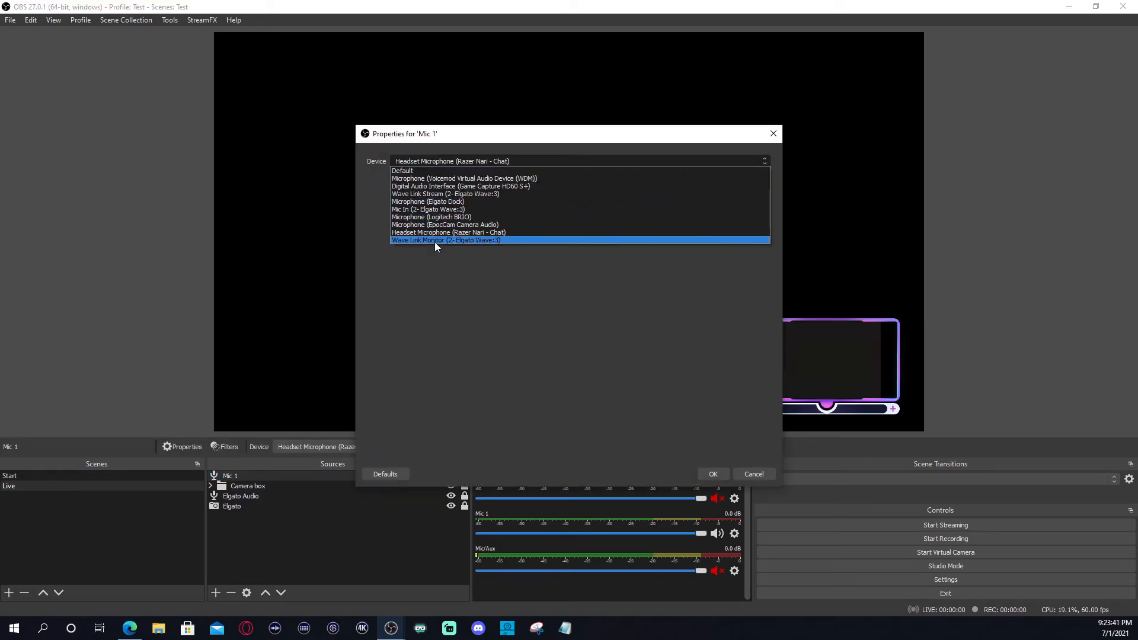
pyautogui.click(581, 407)
pyautogui.click(741, 477)
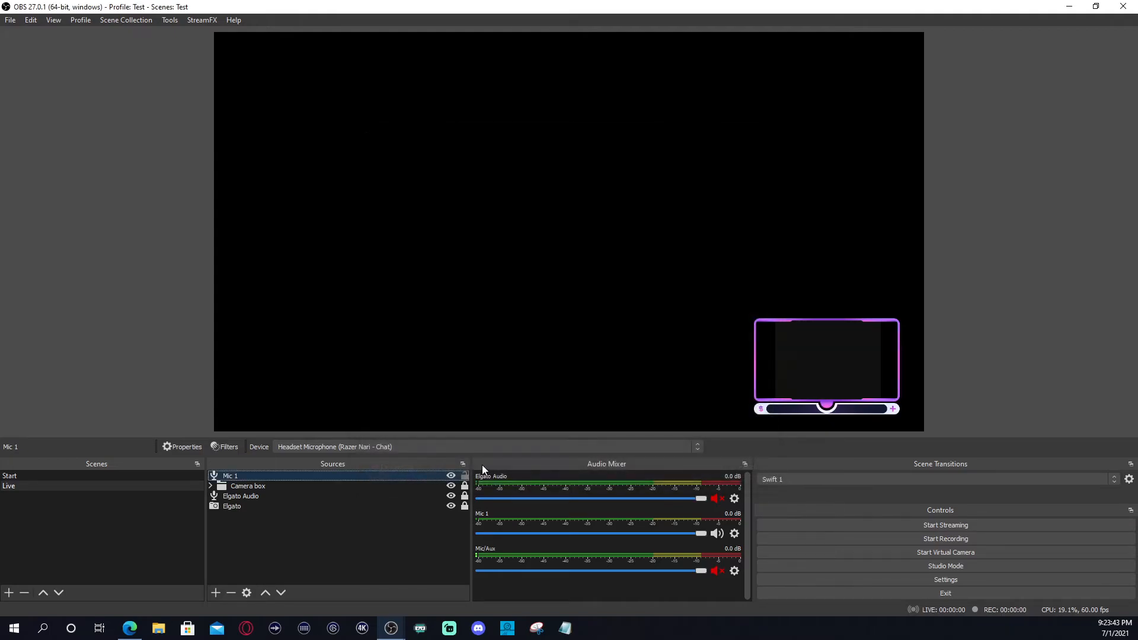
# Move Mic 1 to the end of the source list and lock it, and place Elgato Audio directly beneath Elgato.
pyautogui.moveTo(348, 475); pyautogui.dragTo(339, 511)
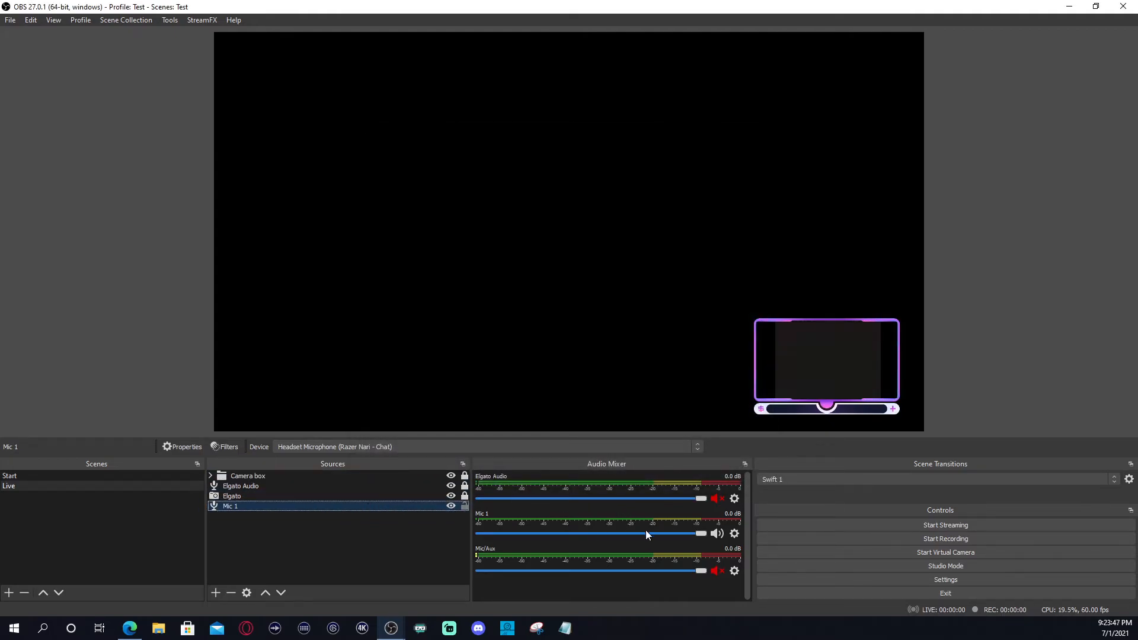
pyautogui.click(463, 505)
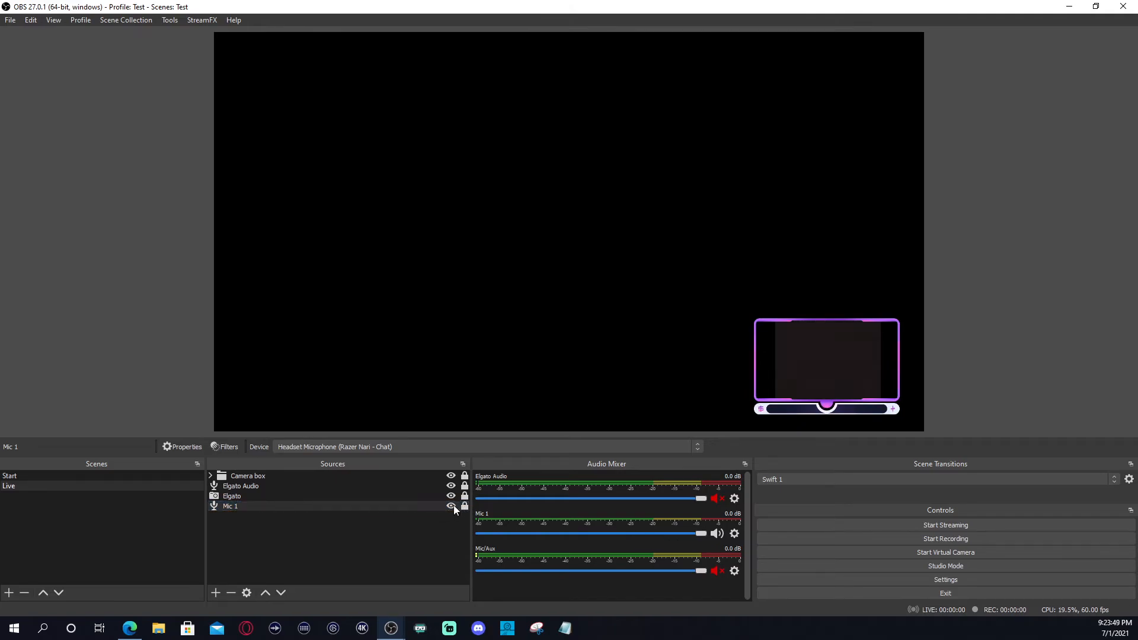
pyautogui.moveTo(283, 486); pyautogui.dragTo(283, 498)
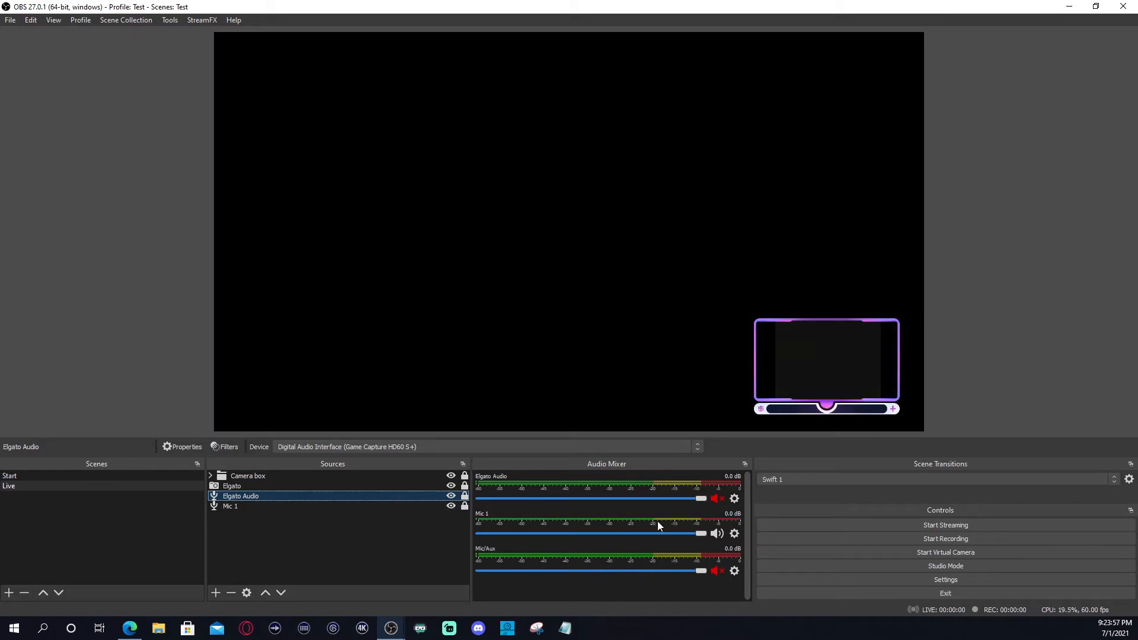
# Hide the Camera box group and add an Image source named Cover that uses BOTW.jpg from the Game Cover Art folder.
pyautogui.click(450, 477)
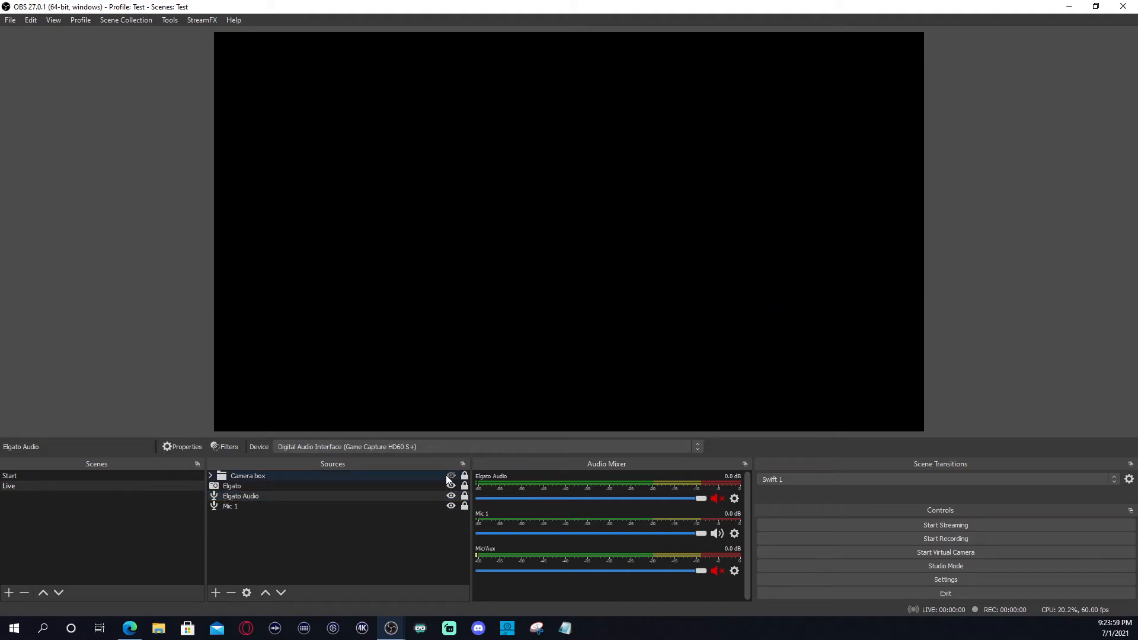
pyautogui.click(291, 548)
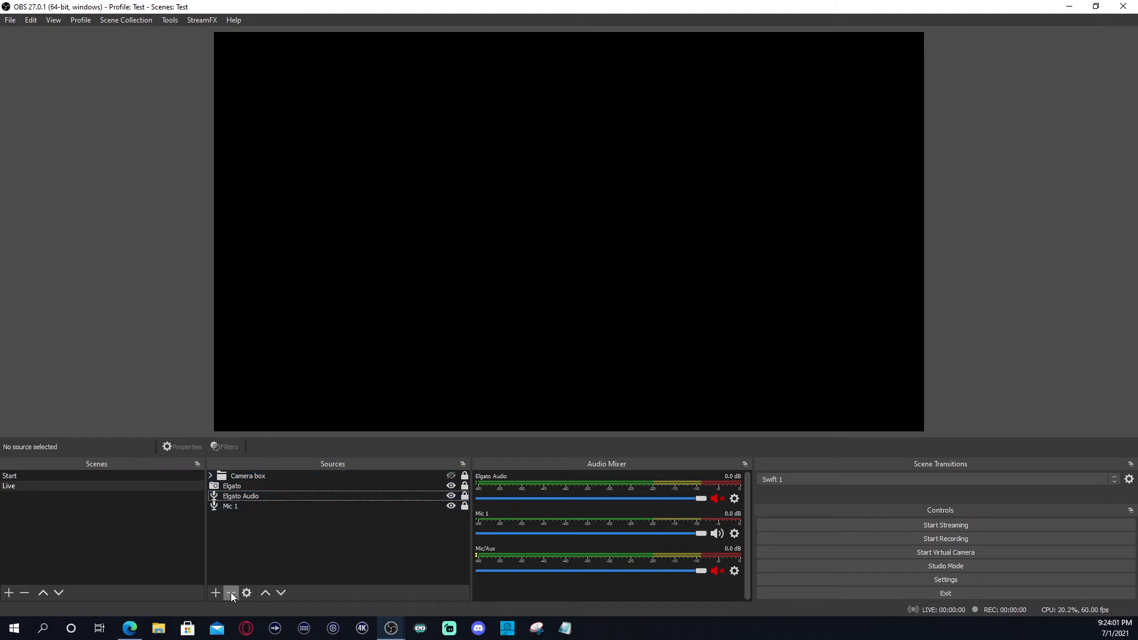
pyautogui.click(216, 594)
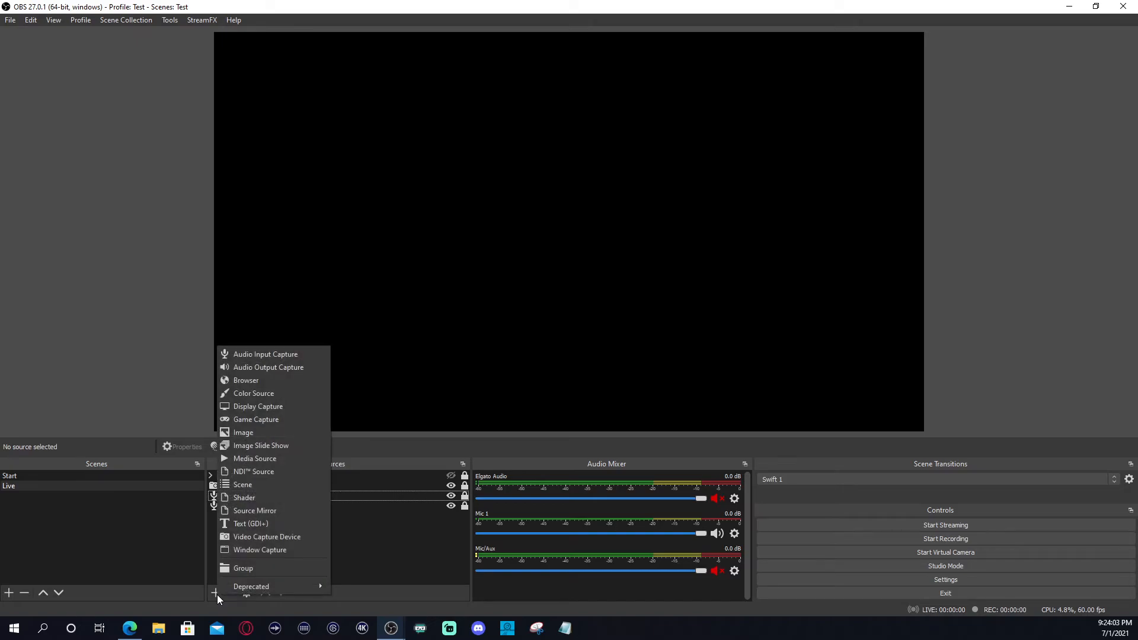
pyautogui.click(272, 432)
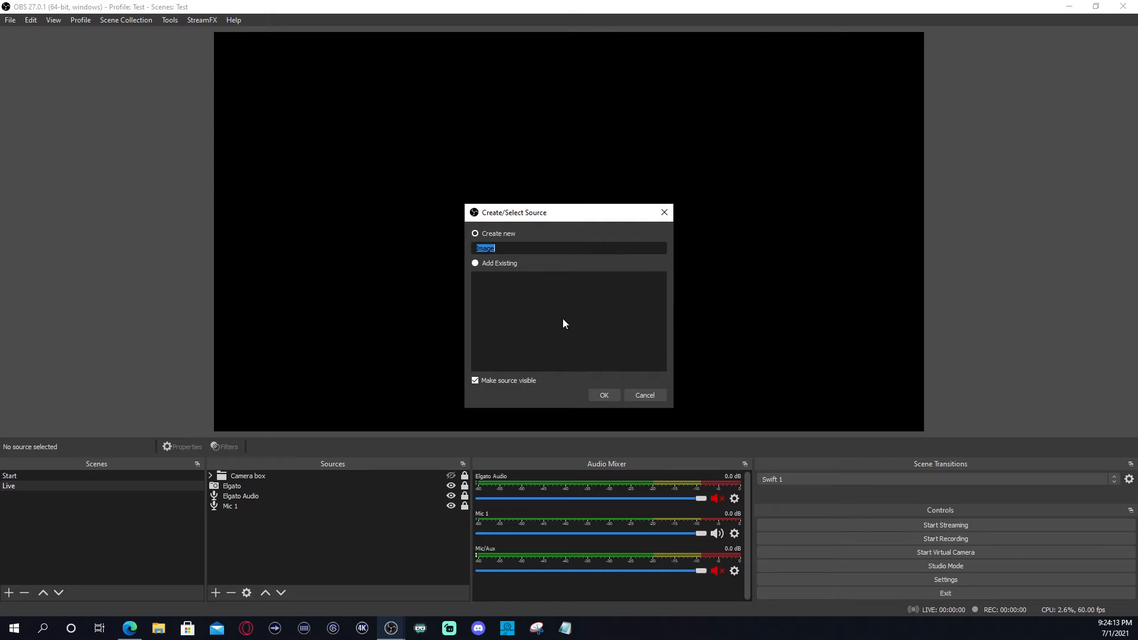
pyautogui.write('Cover')
pyautogui.click(607, 398)
pyautogui.click(730, 390)
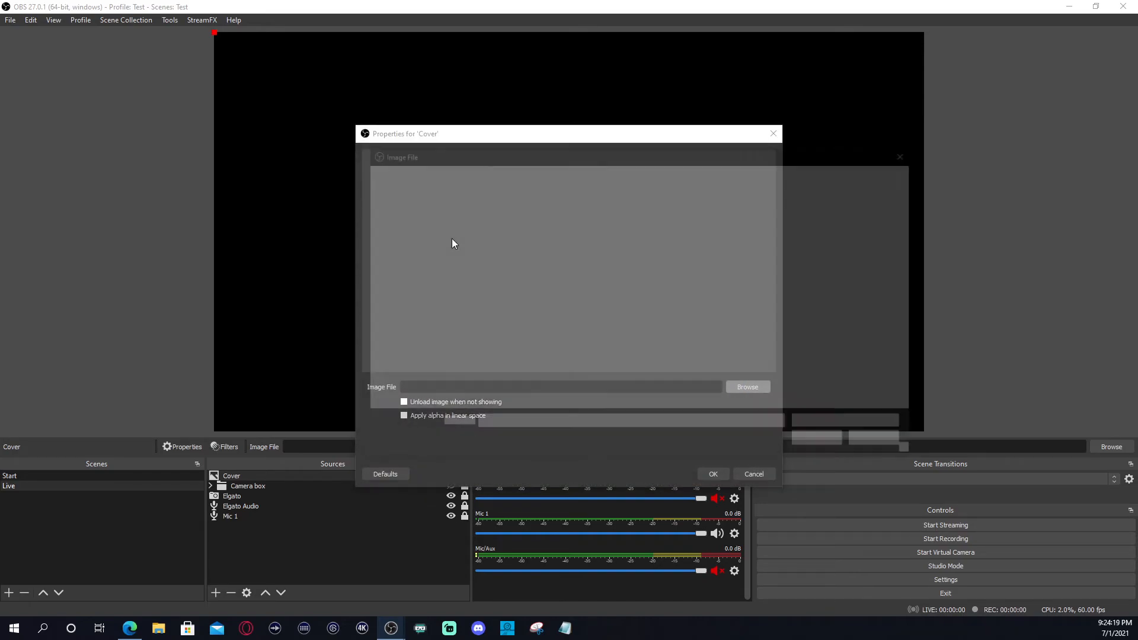
pyautogui.scroll(3, 399, 253)
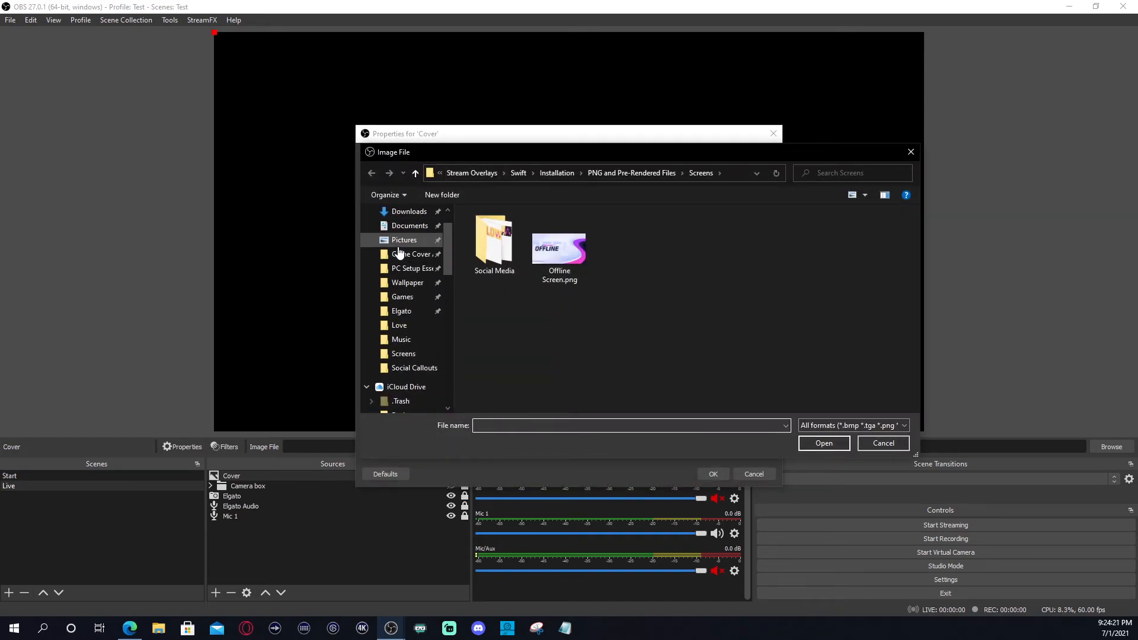
pyautogui.click(404, 255)
pyautogui.click(903, 265)
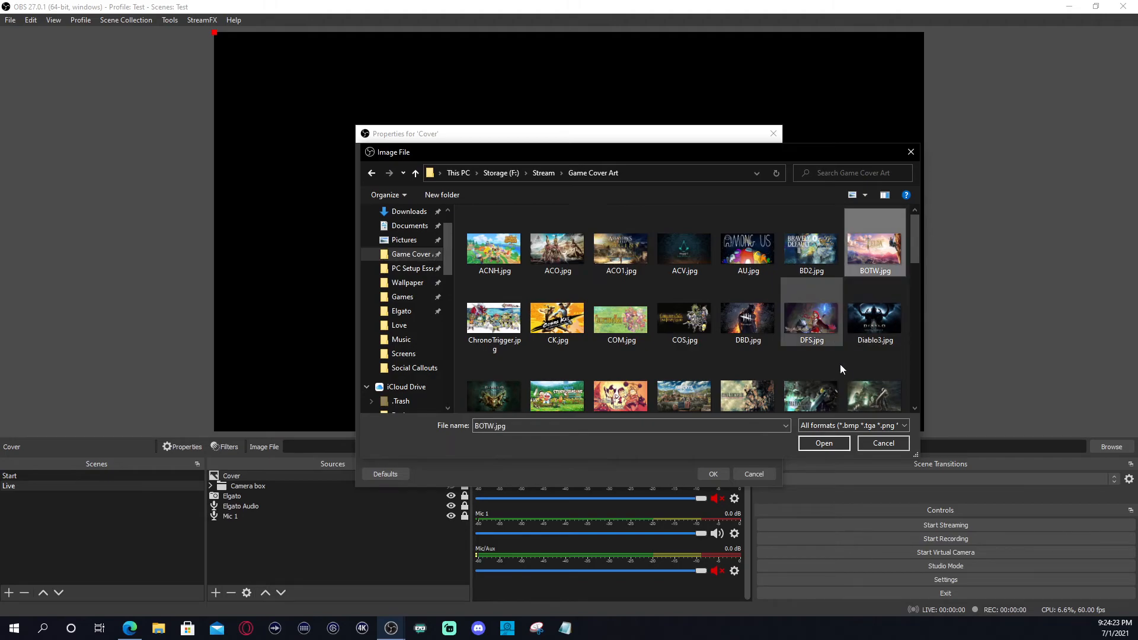
pyautogui.click(827, 443)
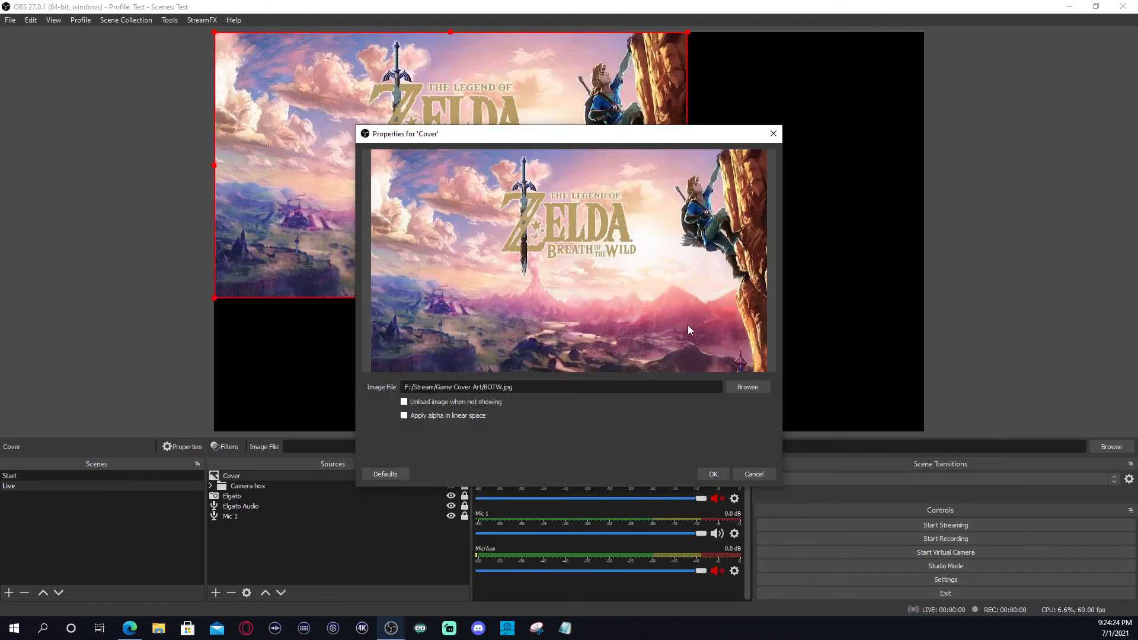
pyautogui.click(713, 474)
# Enlarge the Cover image to fill the whole canvas, then lock and hide it.
pyautogui.moveTo(688, 299); pyautogui.dragTo(924, 431)
pyautogui.click(465, 476)
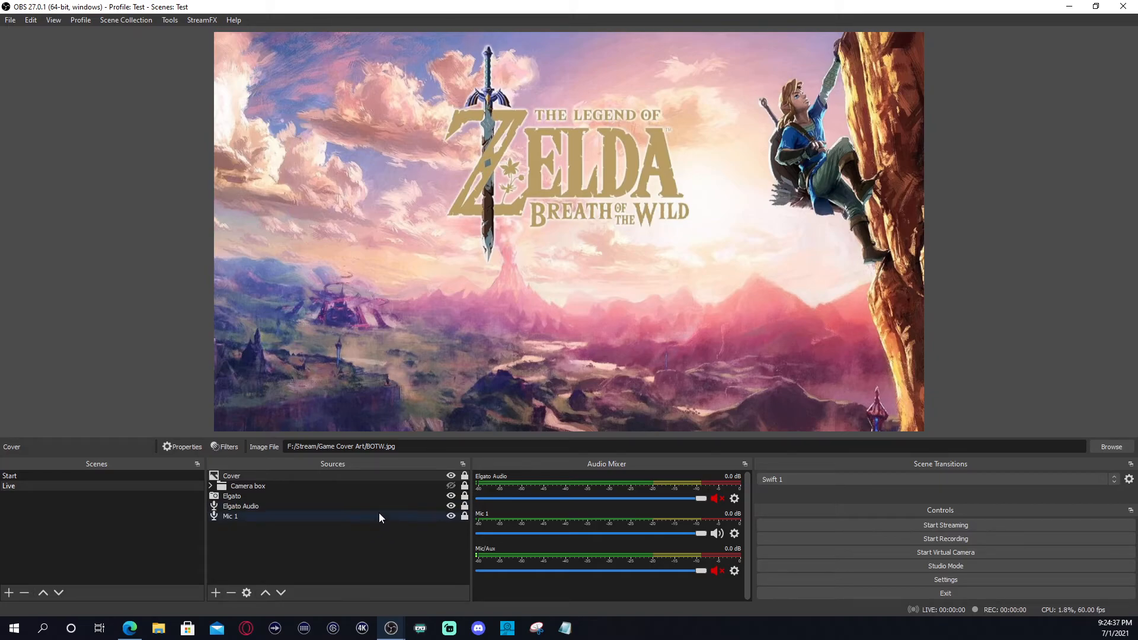
pyautogui.click(451, 477)
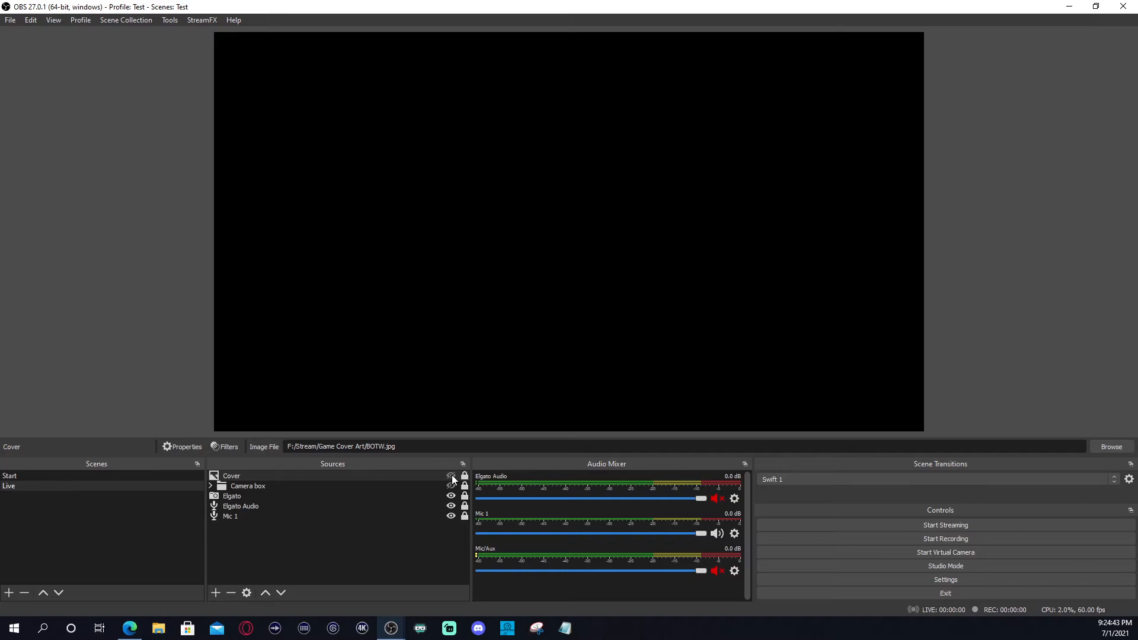
# Toggle the visibility of the Cover image and the Camera box group to preview how the cover conceals the scene.
pyautogui.click(451, 477)
pyautogui.click(451, 476)
pyautogui.click(451, 477)
pyautogui.click(451, 476)
pyautogui.click(451, 477)
pyautogui.click(451, 476)
pyautogui.click(451, 486)
pyautogui.click(451, 476)
pyautogui.click(451, 477)
pyautogui.click(451, 486)
pyautogui.click(378, 543)
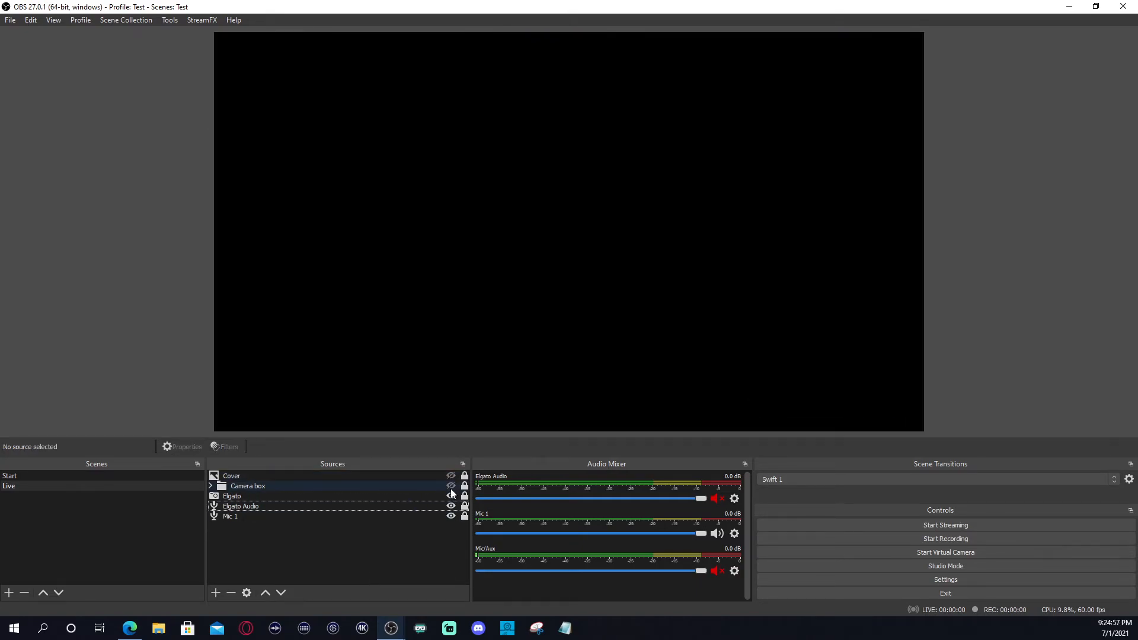
# Show the Camera box group, then test switching to the Start scene and back to Live.
pyautogui.click(451, 486)
pyautogui.click(95, 477)
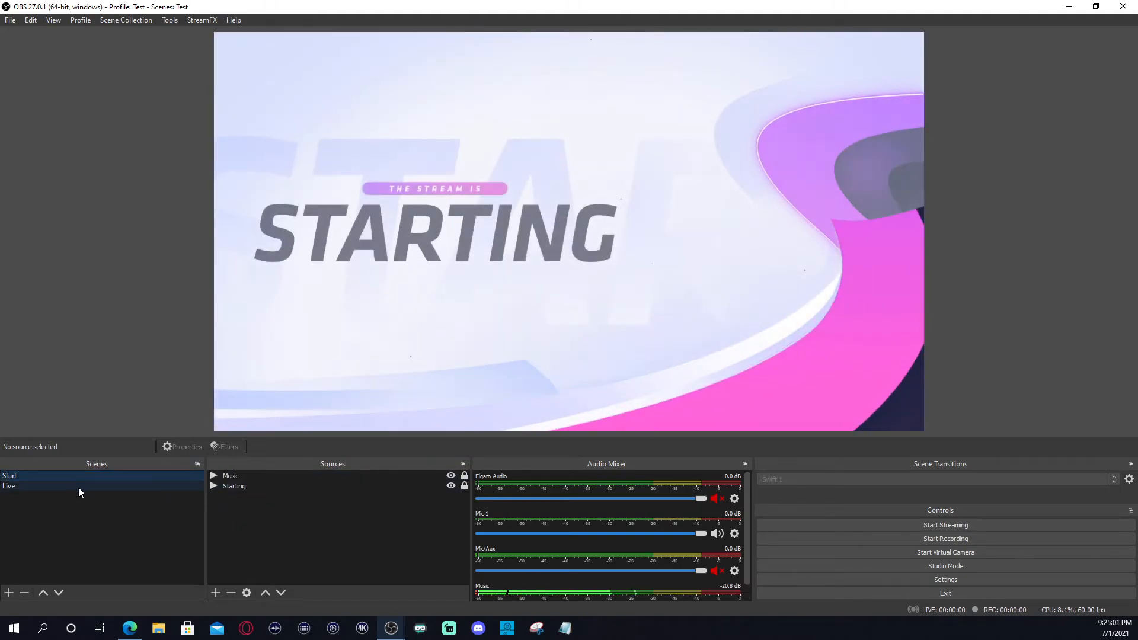
pyautogui.click(56, 485)
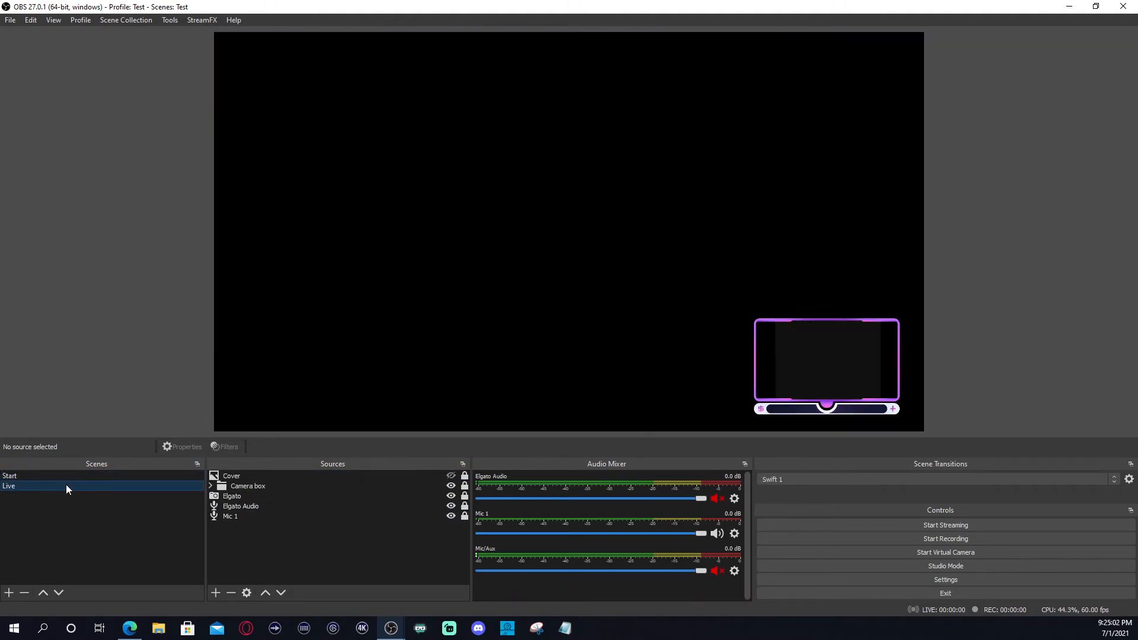
# Toggle the Cover image on and off over the Live scene, leaving it hidden, and hide the Camera box group.
pyautogui.click(451, 476)
pyautogui.click(450, 476)
pyautogui.click(450, 476)
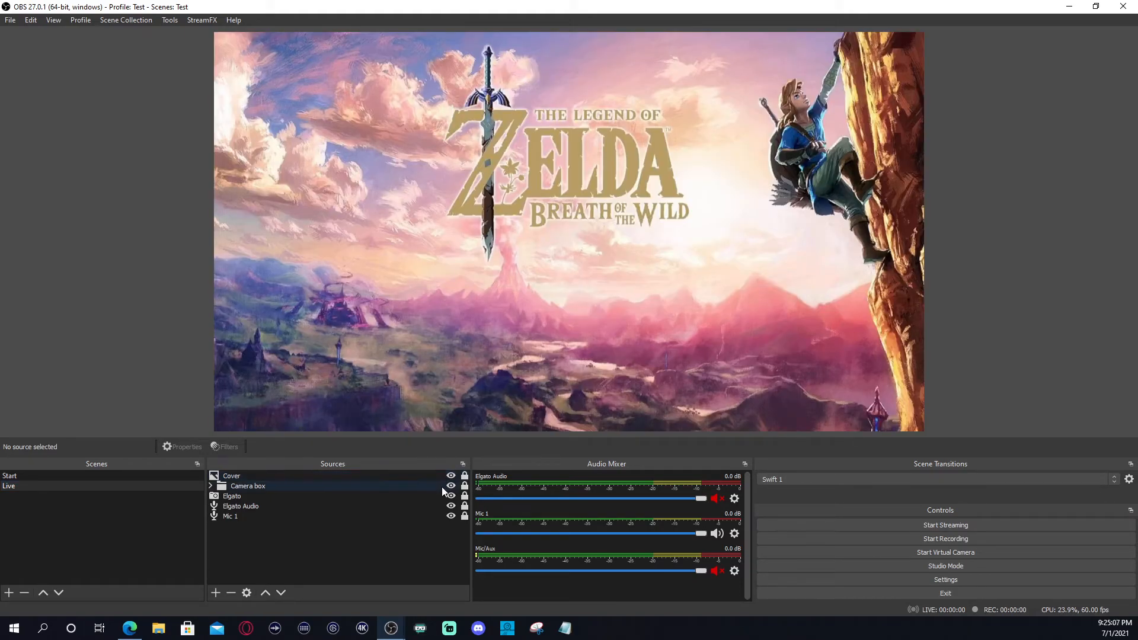
pyautogui.click(450, 476)
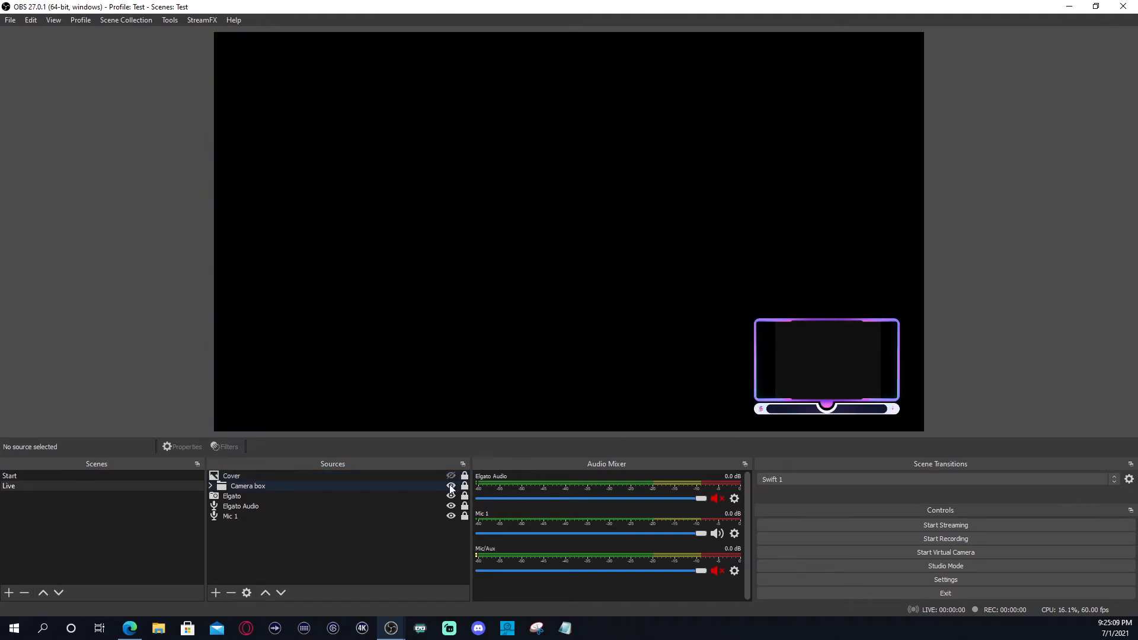
pyautogui.click(451, 476)
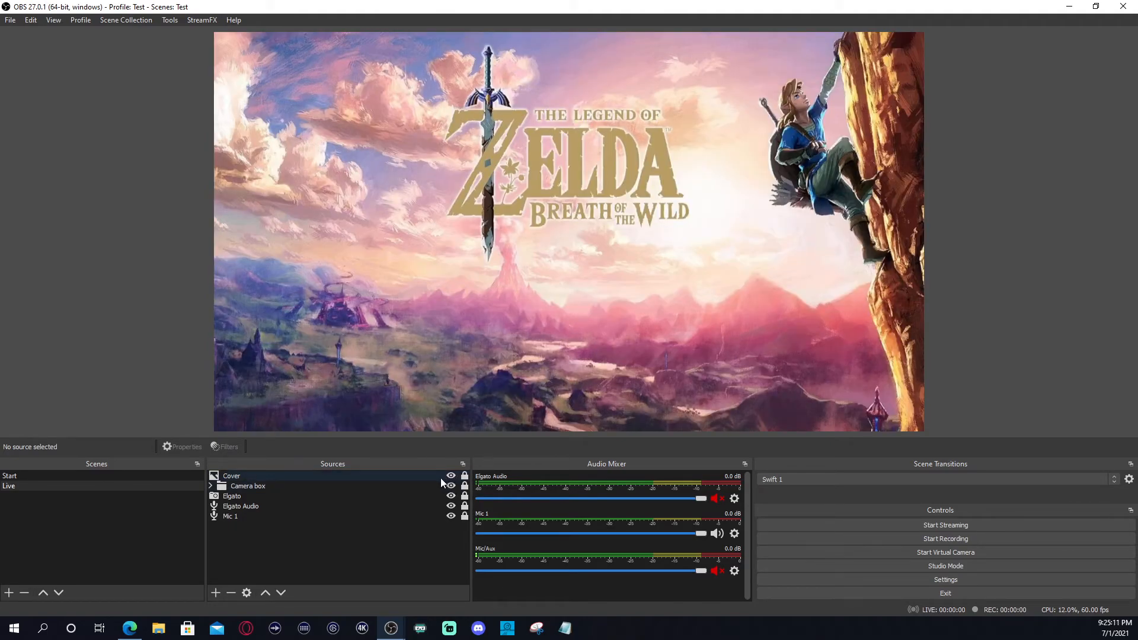
pyautogui.click(452, 476)
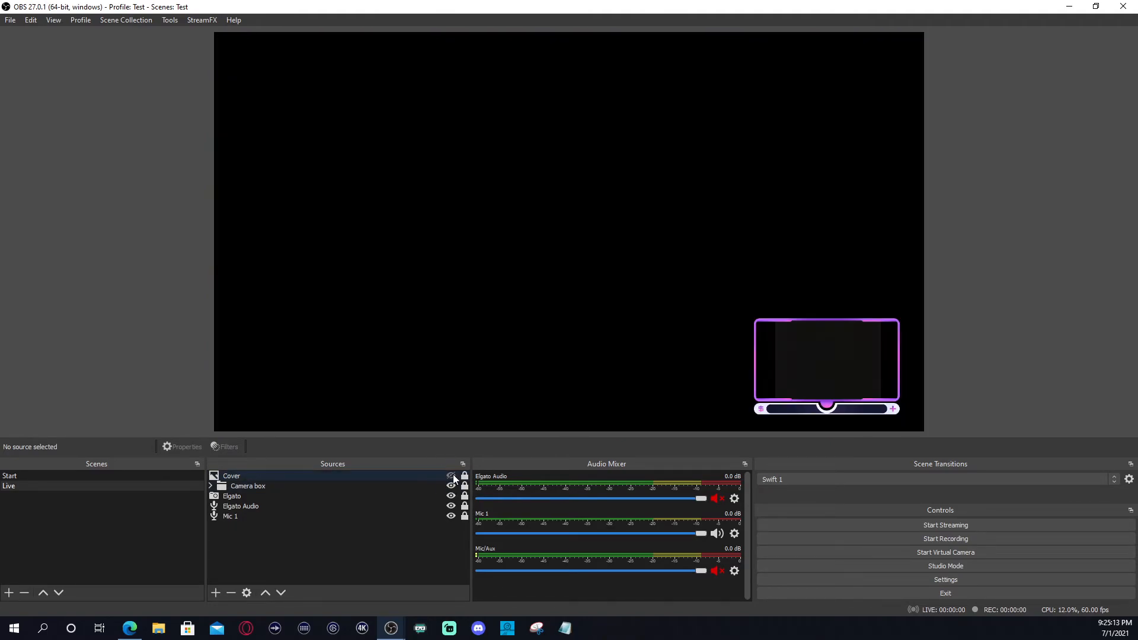
pyautogui.click(452, 486)
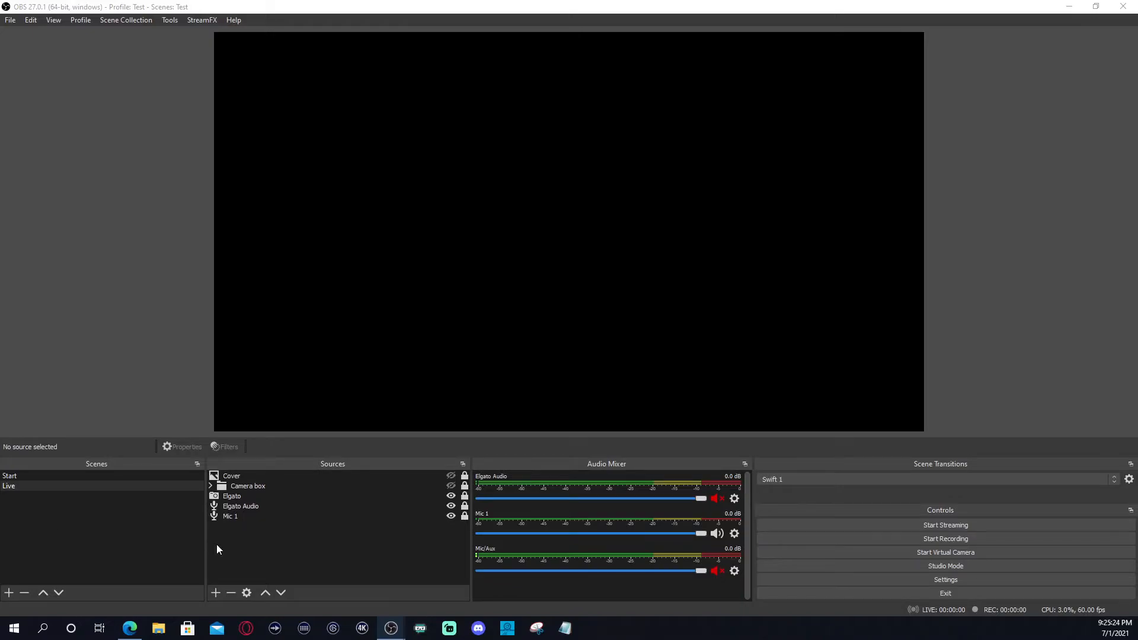
# Start adding a new Browser source to the Live scene.
pyautogui.click(217, 549)
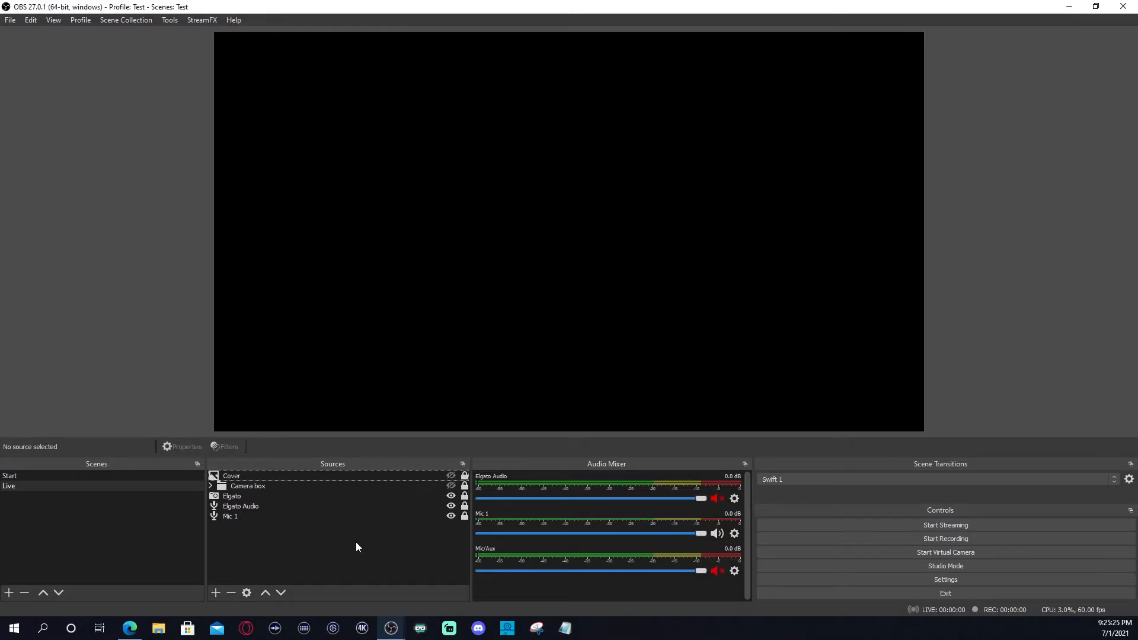
pyautogui.click(90, 547)
pyautogui.click(217, 592)
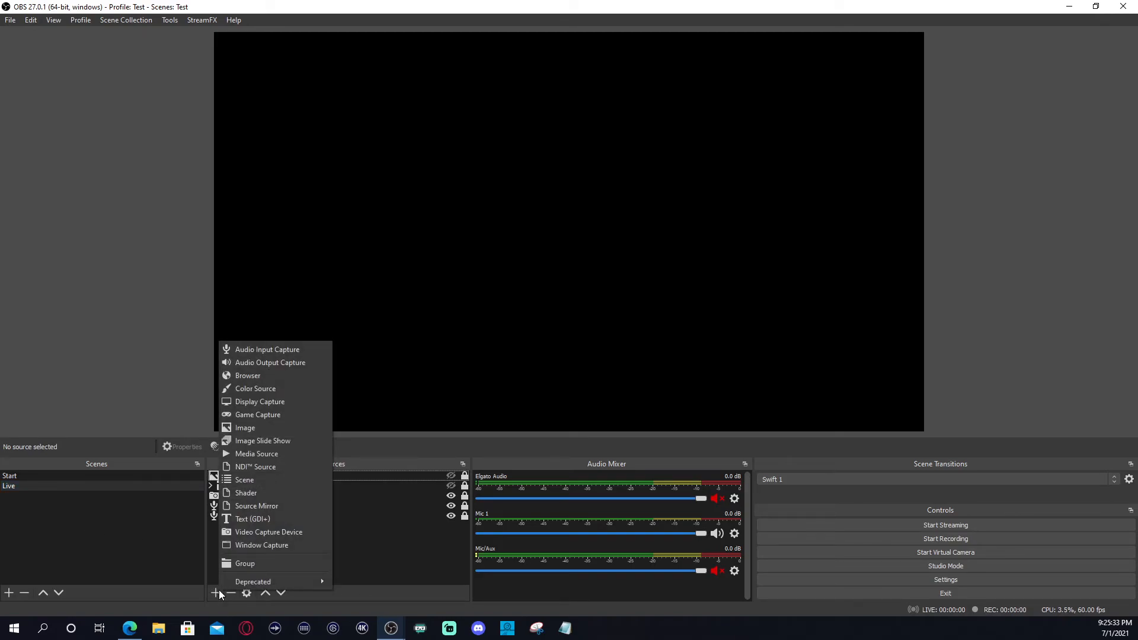
pyautogui.click(258, 375)
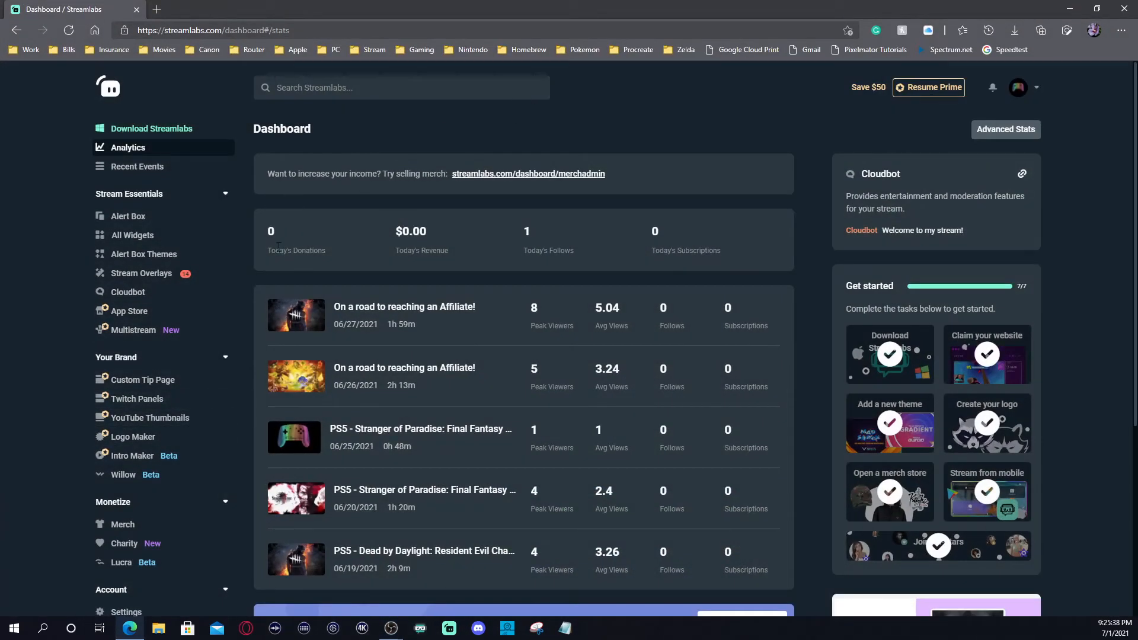
# Switch to the Streamlabs dashboard in the browser and examine the widgets offered in the Widget Gallery.
pyautogui.click(130, 216)
pyautogui.click(144, 236)
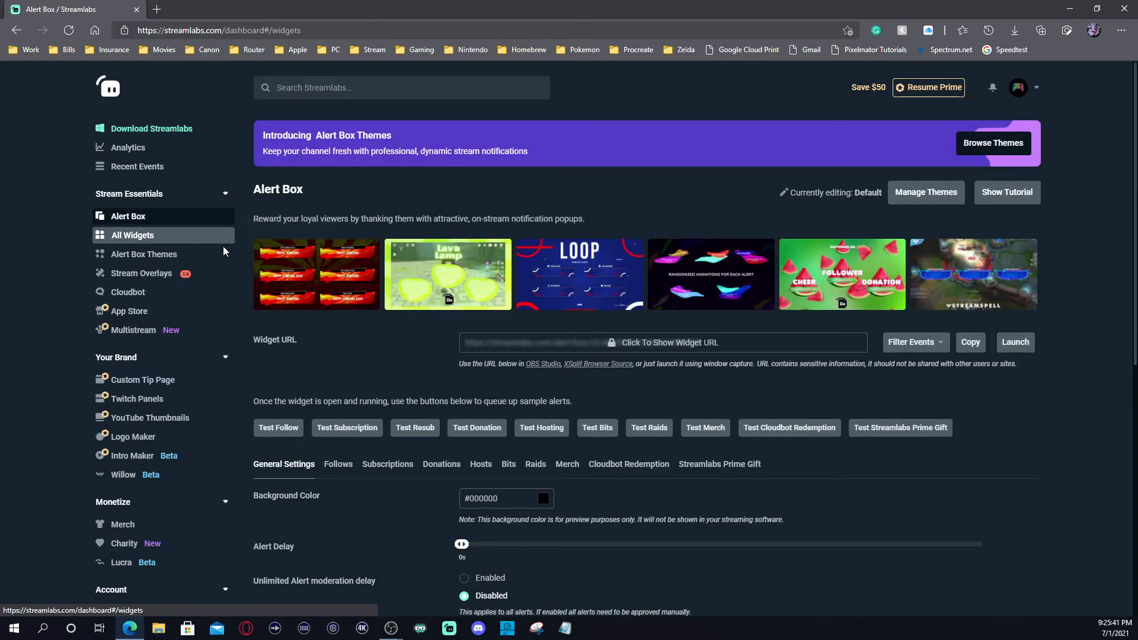
pyautogui.scroll(-4, 525, 339)
pyautogui.scroll(-1, 520, 335)
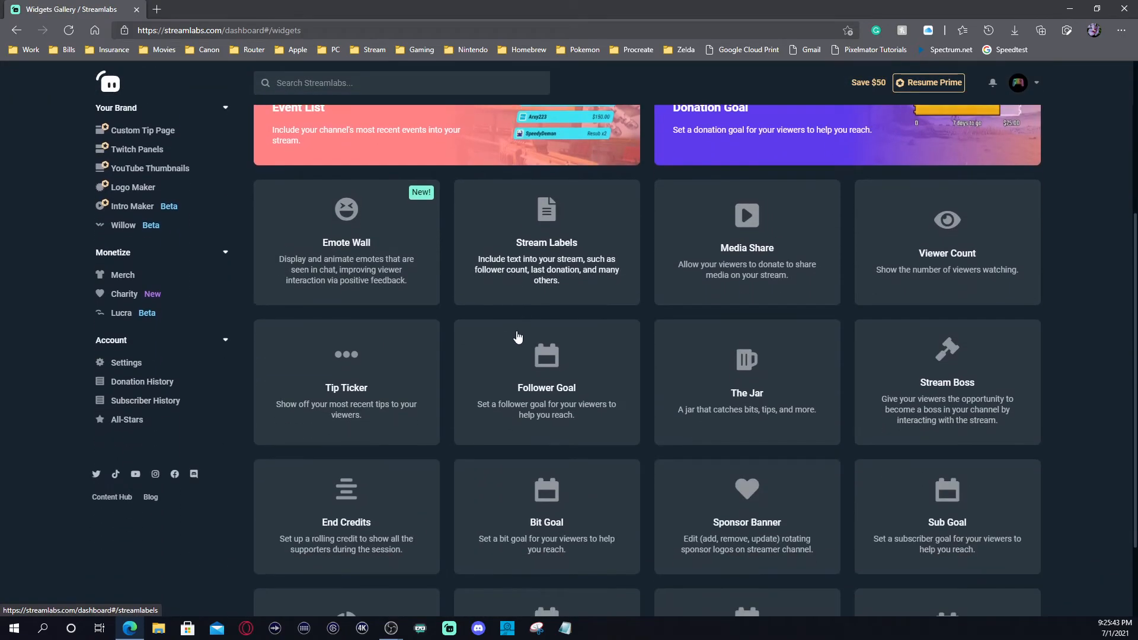
pyautogui.scroll(-2, 551, 322)
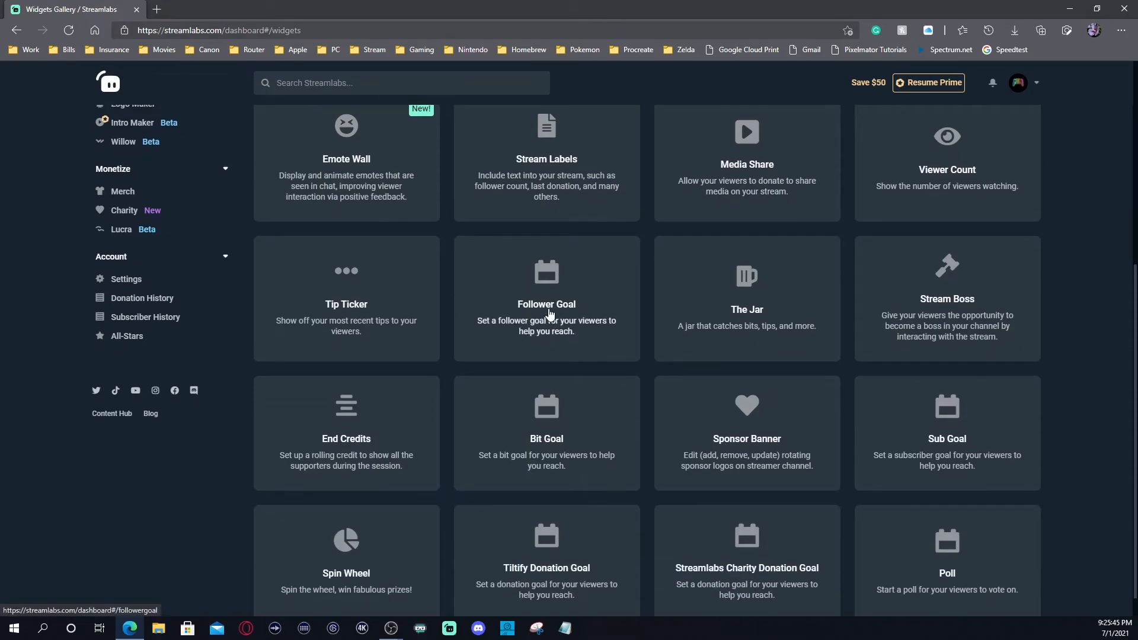
pyautogui.scroll(-1, 848, 391)
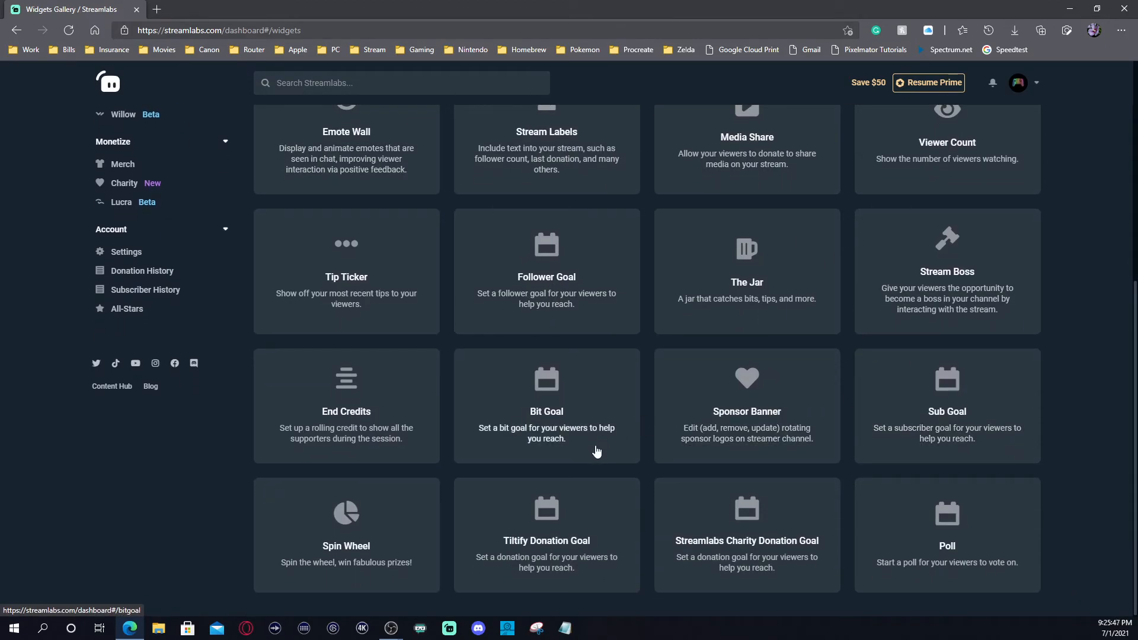
pyautogui.scroll(5, 884, 498)
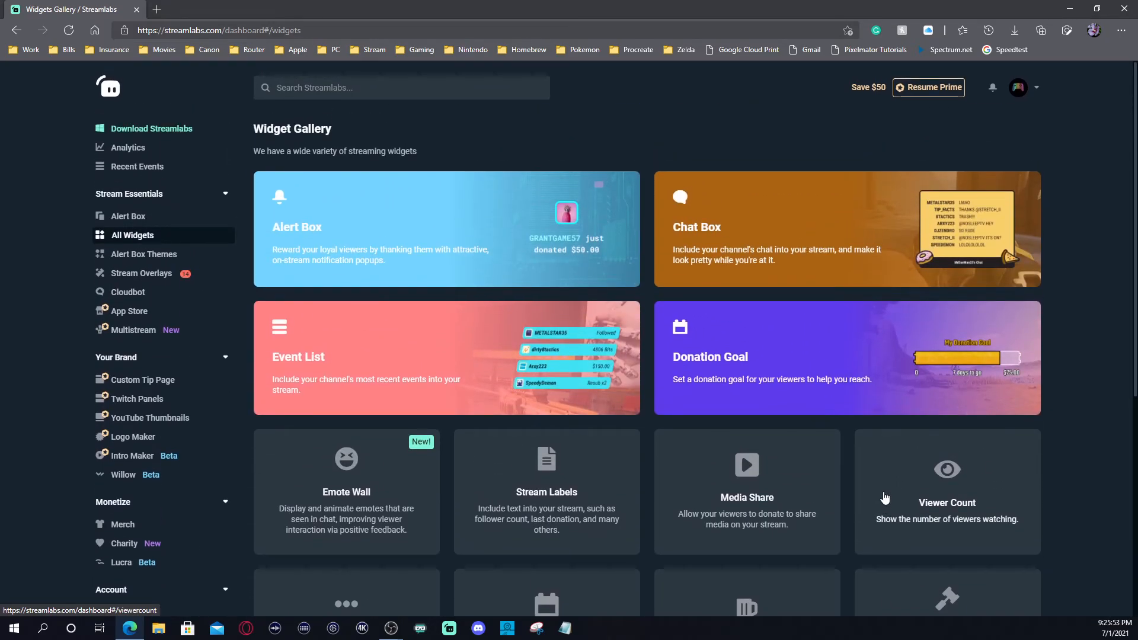
# Search the web for "stream elements" in a new tab, open the StreamElements website and close the search results.
pyautogui.click(156, 9)
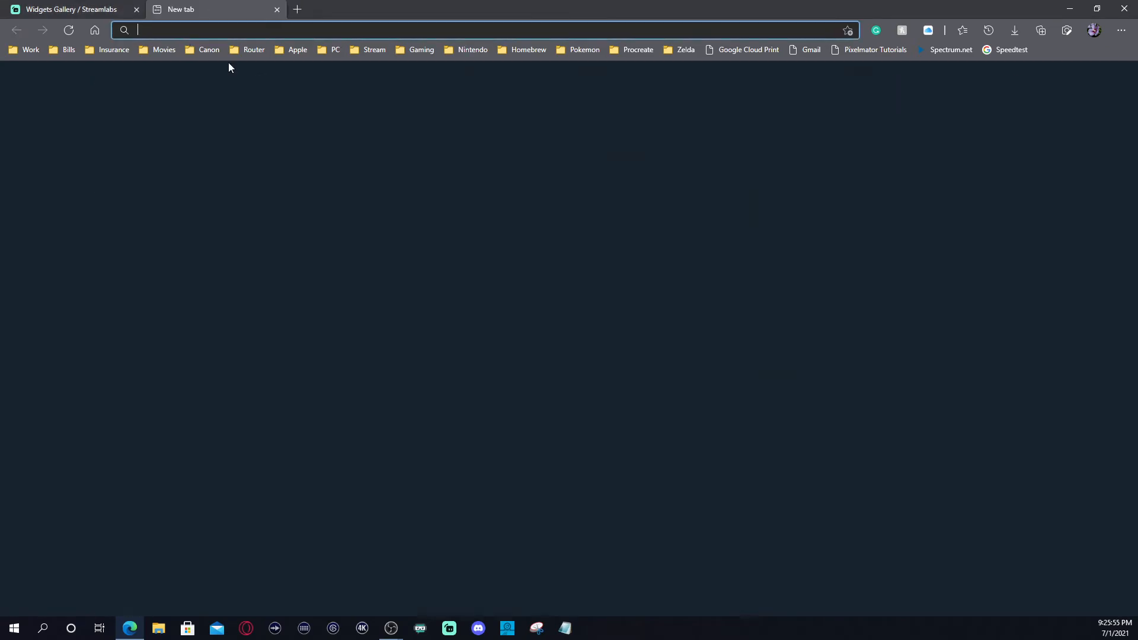
pyautogui.write('stream')
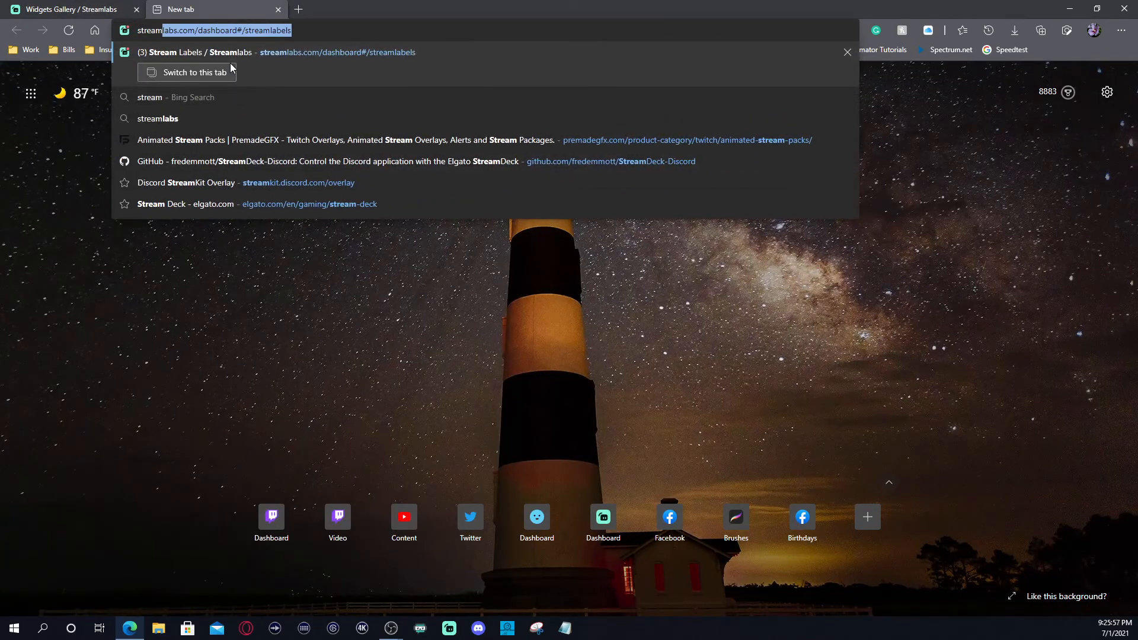
pyautogui.write(' elements')
pyautogui.press('Return')
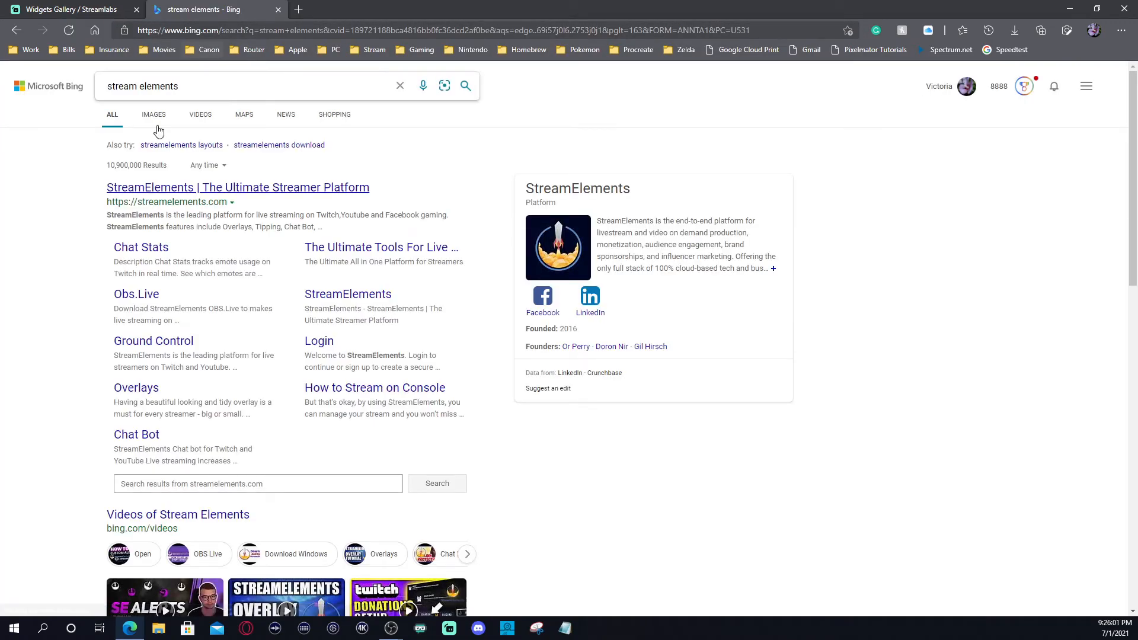
pyautogui.click(173, 190)
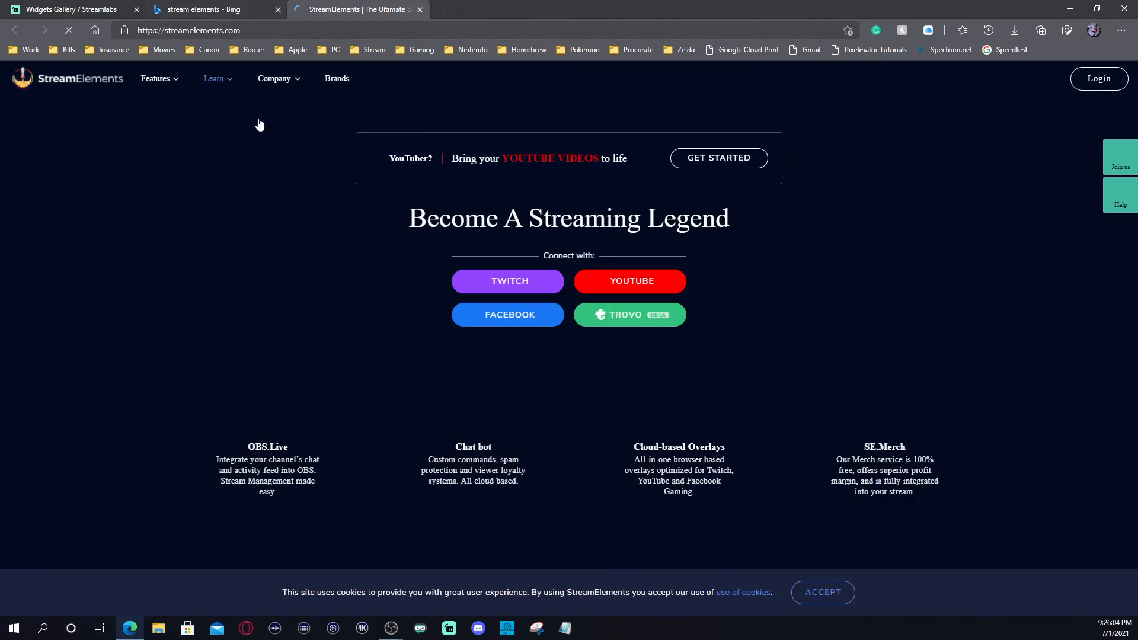
pyautogui.click(278, 10)
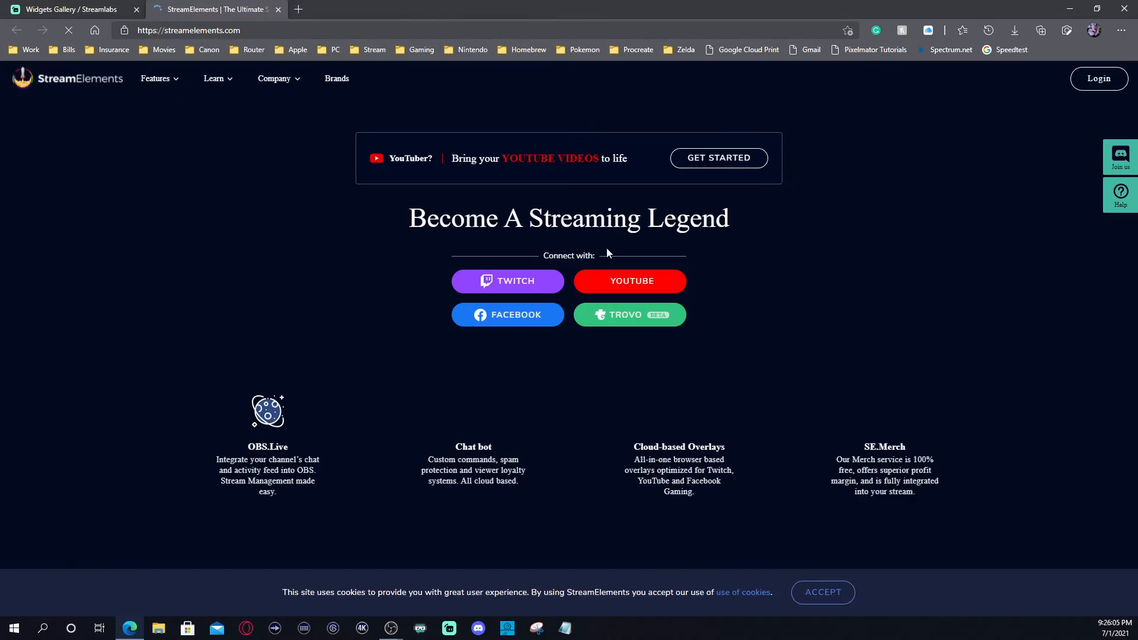
# Copy the Alert Box widget URL from Streamlabs and close the StreamElements page.
pyautogui.click(101, 13)
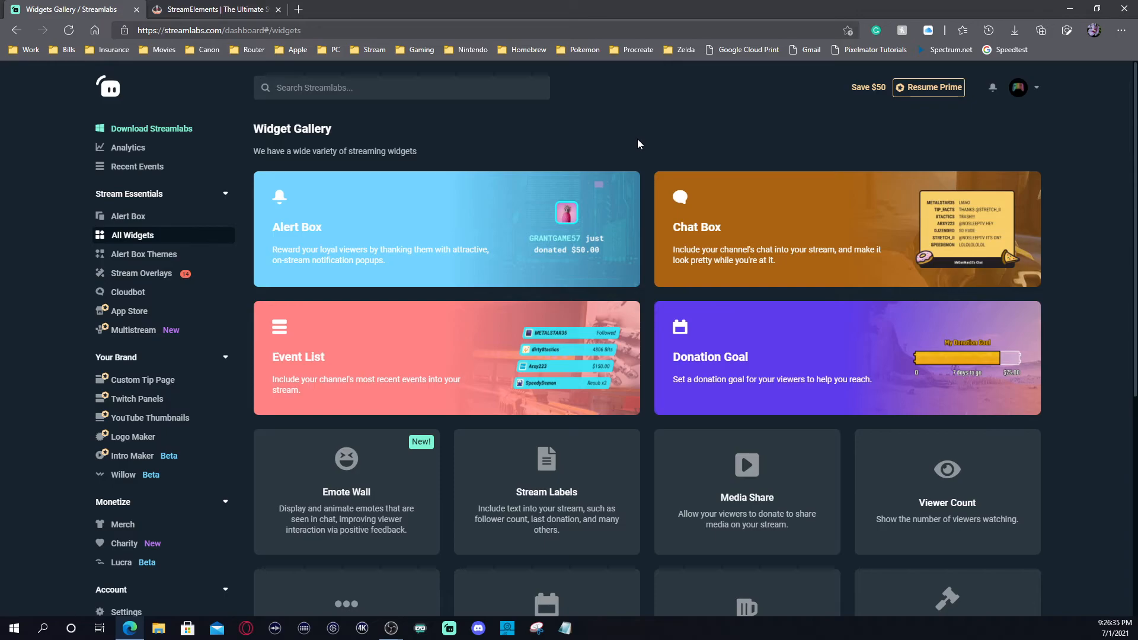
pyautogui.click(472, 233)
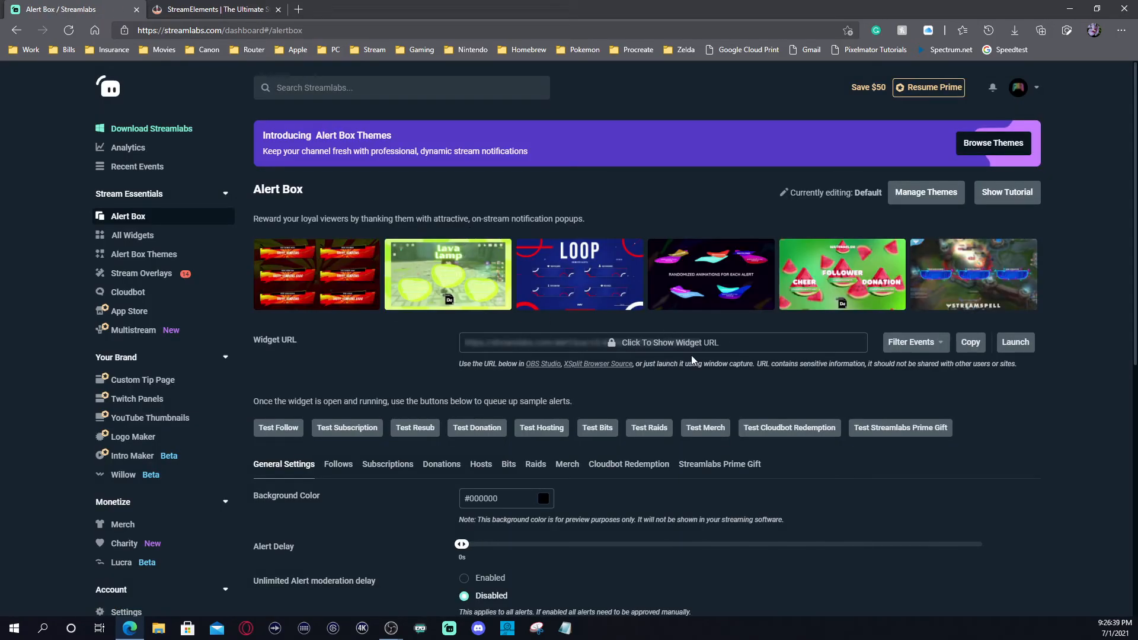
pyautogui.click(971, 347)
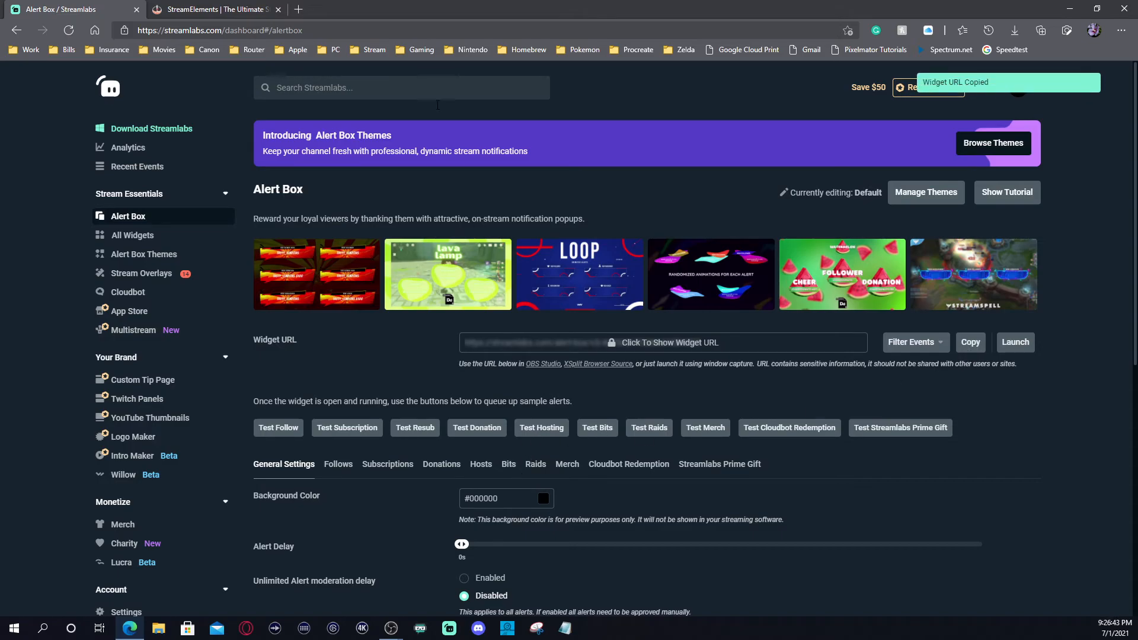
pyautogui.click(278, 9)
# Switch back to OBS and create the new Browser source with the name "Alert box".
pyautogui.moveTo(391, 629)
pyautogui.click(421, 555)
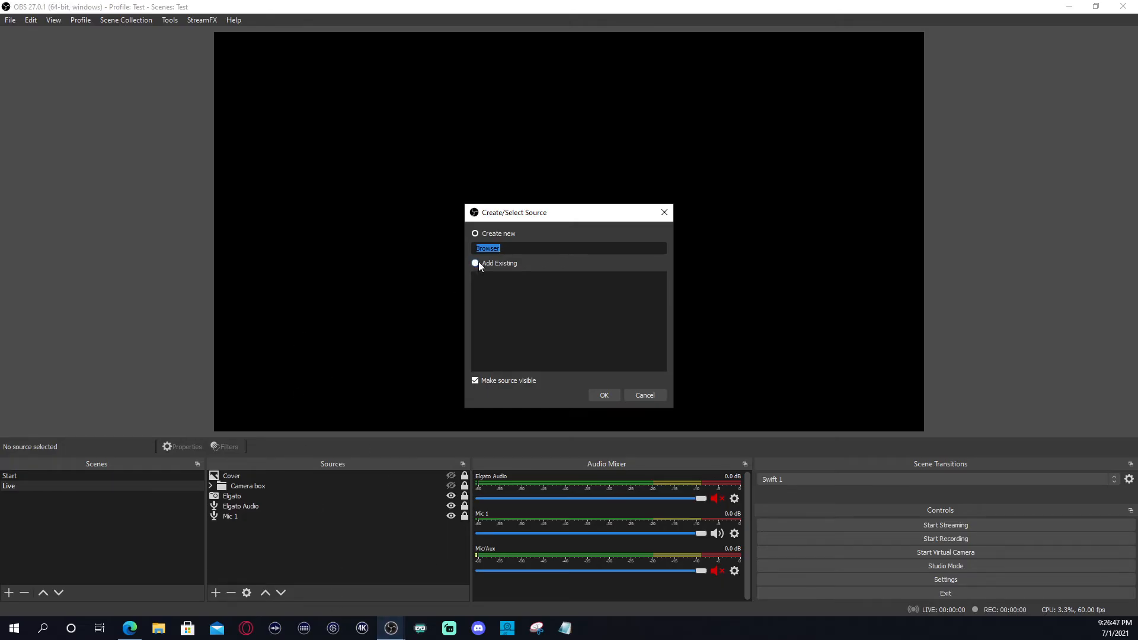
pyautogui.write('Alert box')
pyautogui.click(610, 395)
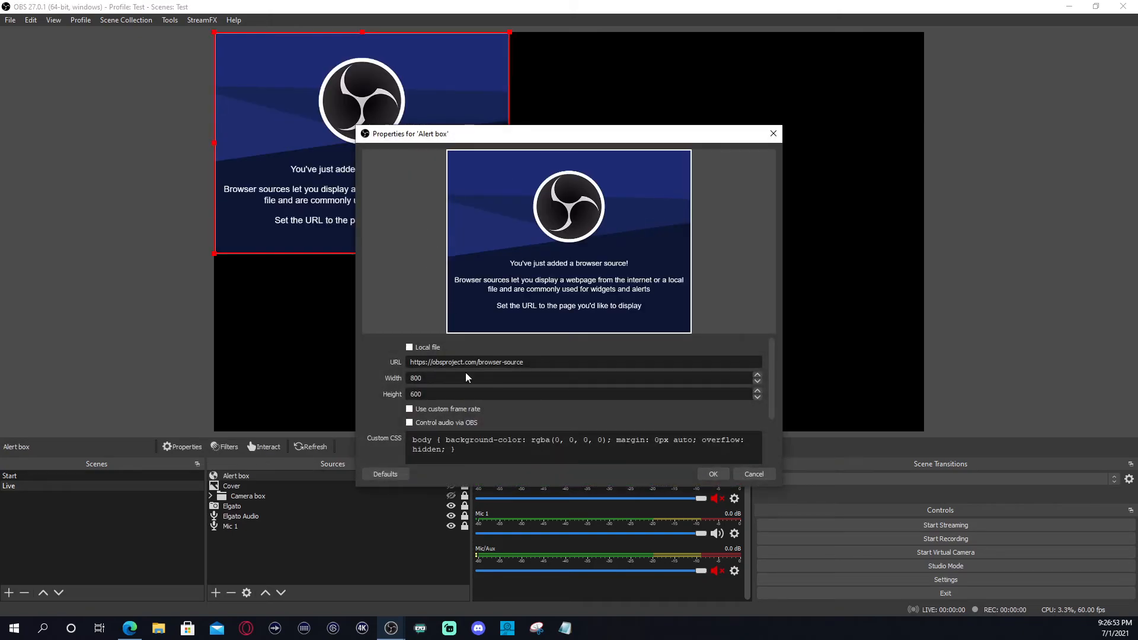
# Replace the Alert box source's default URL with the copied Streamlabs widget URL and accept the properties.
pyautogui.moveTo(527, 361); pyautogui.dragTo(366, 347)
pyautogui.click(552, 361)
pyautogui.moveTo(553, 362); pyautogui.dragTo(418, 361)
pyautogui.hotkey('ctrl', 'v')
pyautogui.click(714, 474)
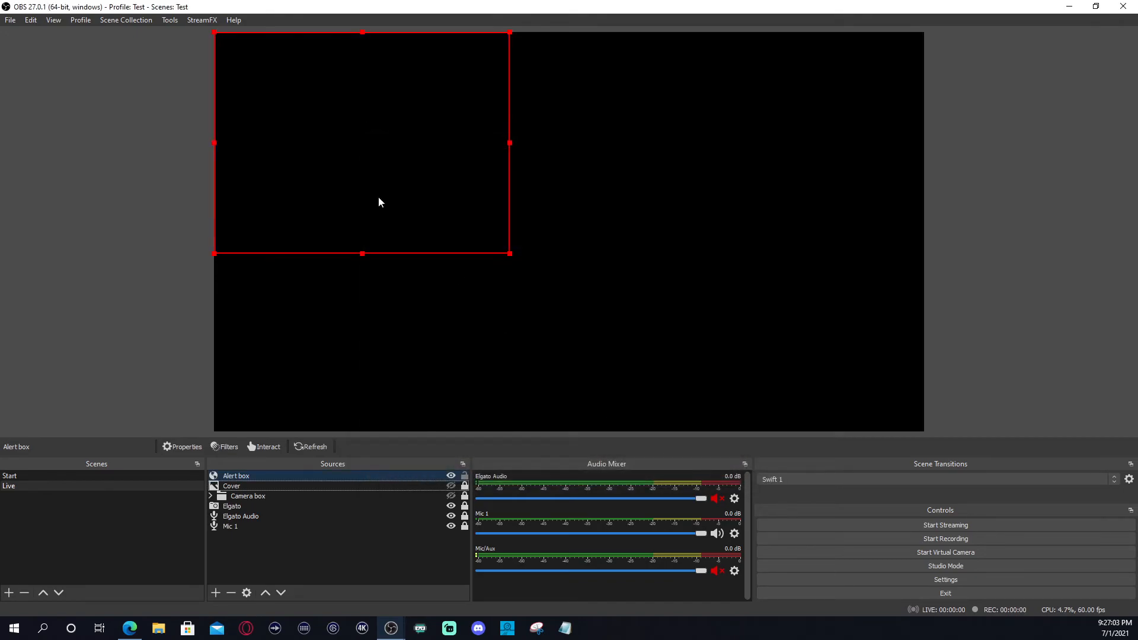
# Shrink the Alert box source to under half its width and place it near the centre of the canvas's lower edge.
pyautogui.moveTo(354, 109); pyautogui.dragTo(764, 114)
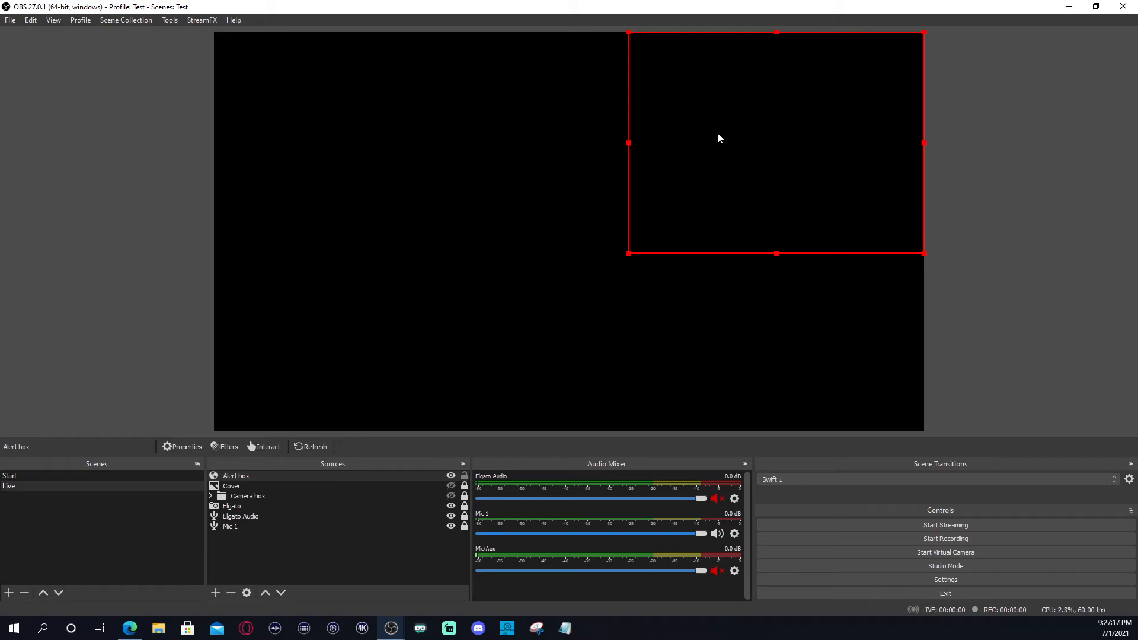
pyautogui.moveTo(629, 253); pyautogui.dragTo(790, 128)
pyautogui.moveTo(819, 83); pyautogui.dragTo(523, 383)
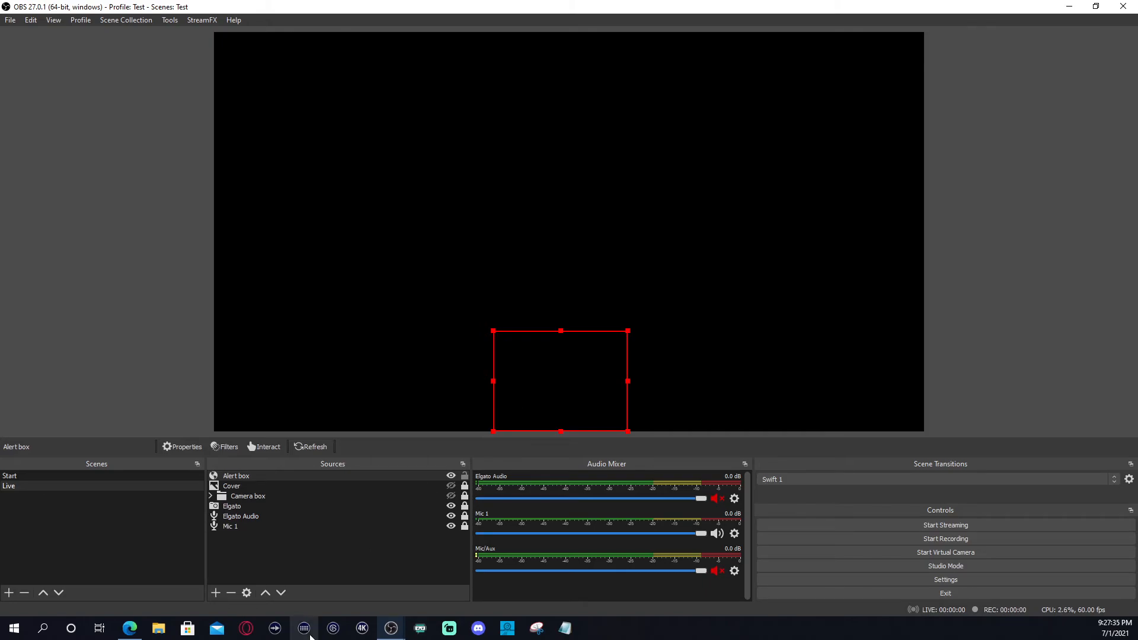
# Switch to Streamlabs, shrink its window and move it clear of the OBS canvas to send test follow alerts.
pyautogui.click(130, 628)
pyautogui.doubleClick(1029, 15)
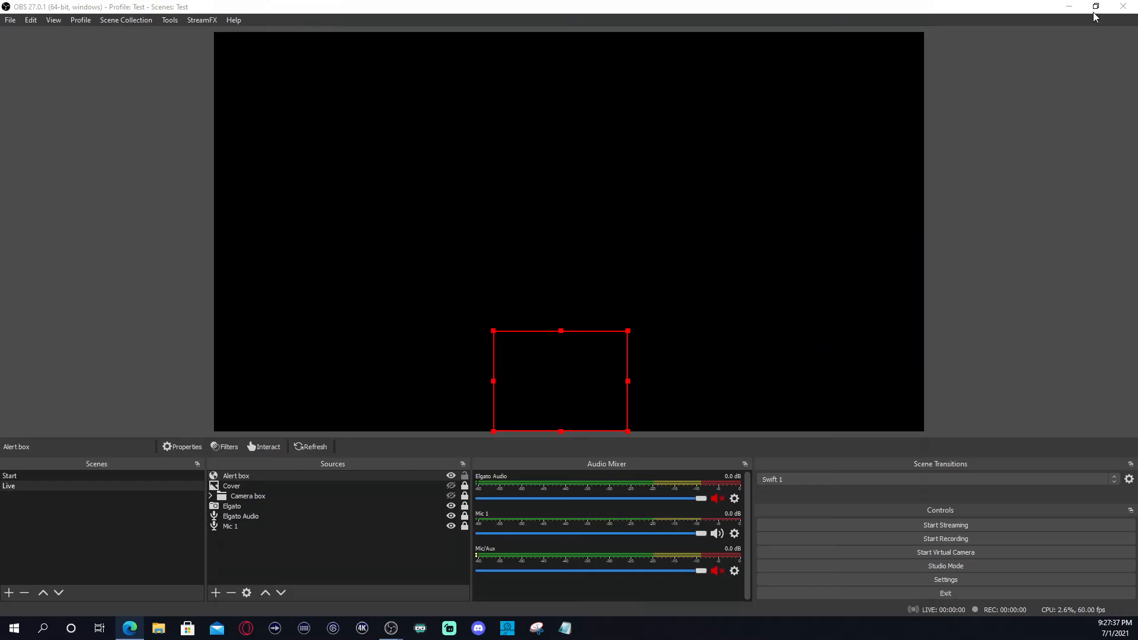
pyautogui.moveTo(699, 47); pyautogui.dragTo(1108, 7)
pyautogui.scroll(-4, 1001, 486)
pyautogui.scroll(-3, 1000, 486)
pyautogui.scroll(6, 1001, 487)
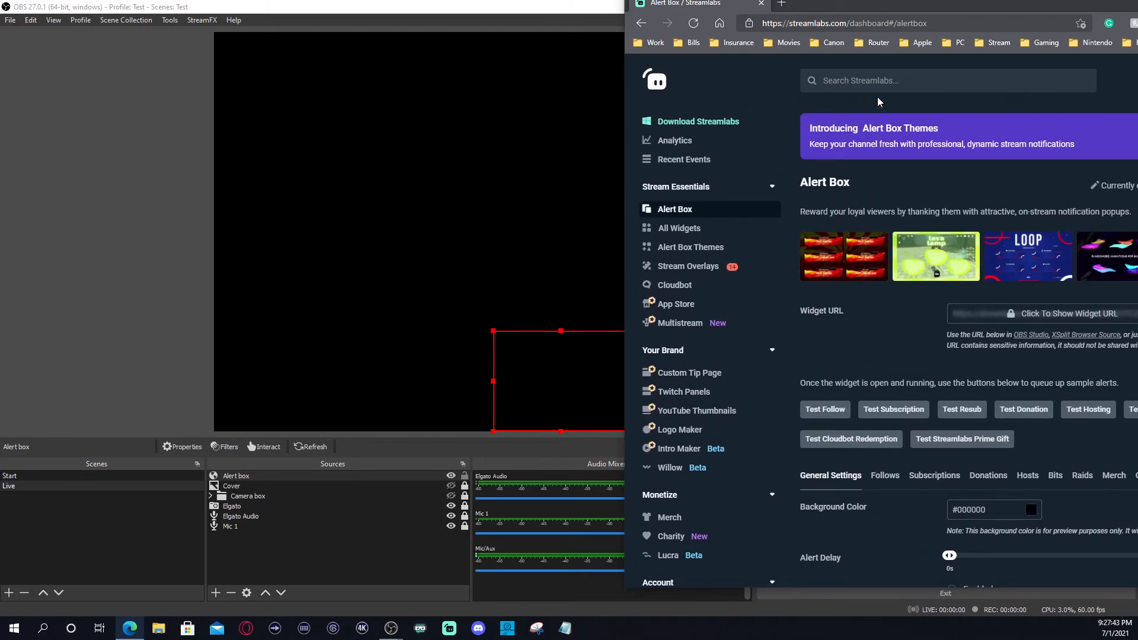
pyautogui.moveTo(867, 6); pyautogui.dragTo(0, 30)
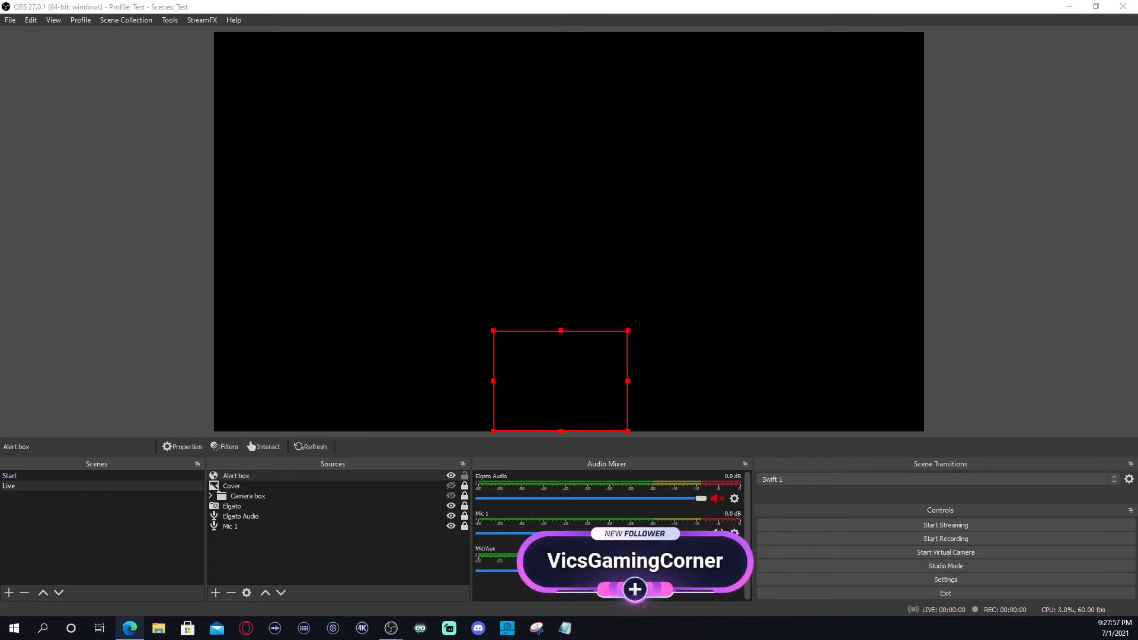
pyautogui.moveTo(0, 169); pyautogui.dragTo(0, 321)
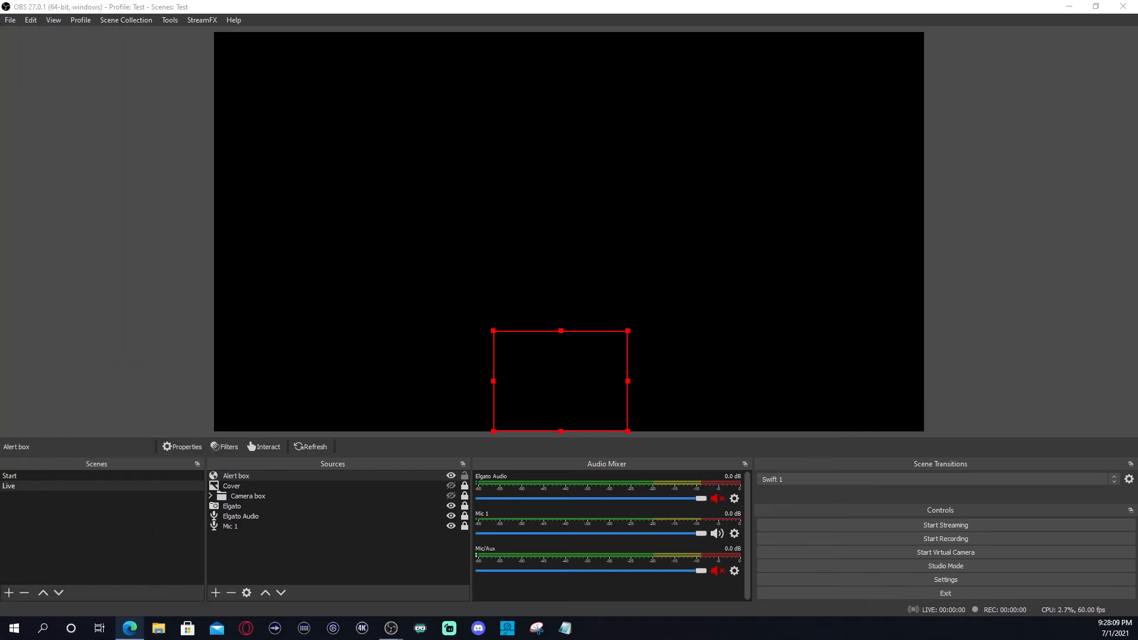
pyautogui.moveTo(0, 187); pyautogui.dragTo(140, 189)
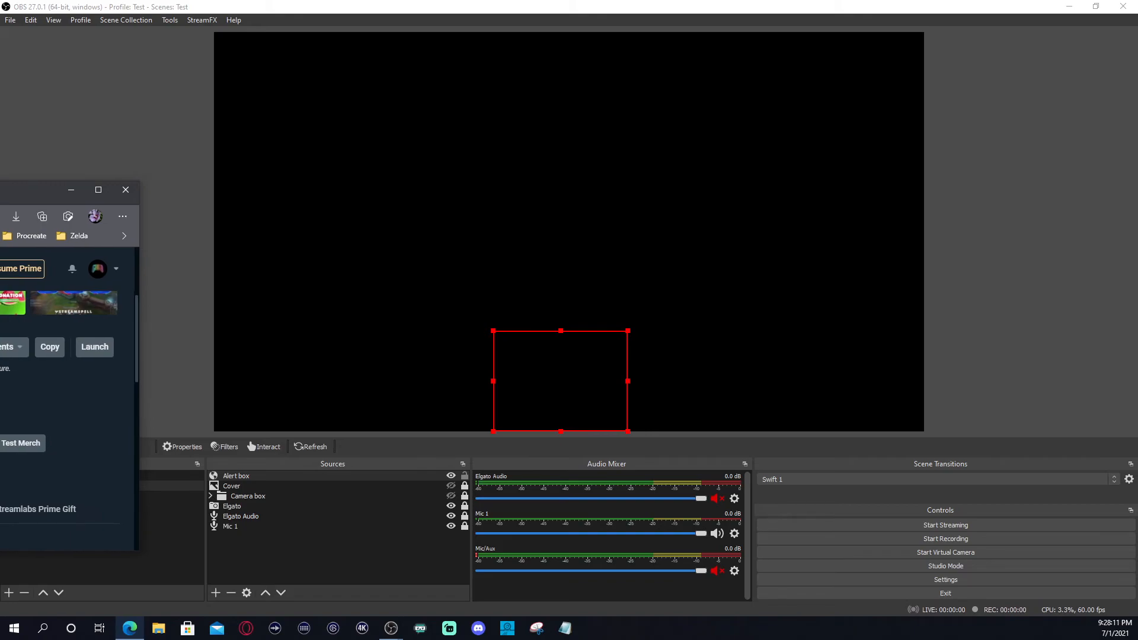
pyautogui.scroll(-1, 69, 421)
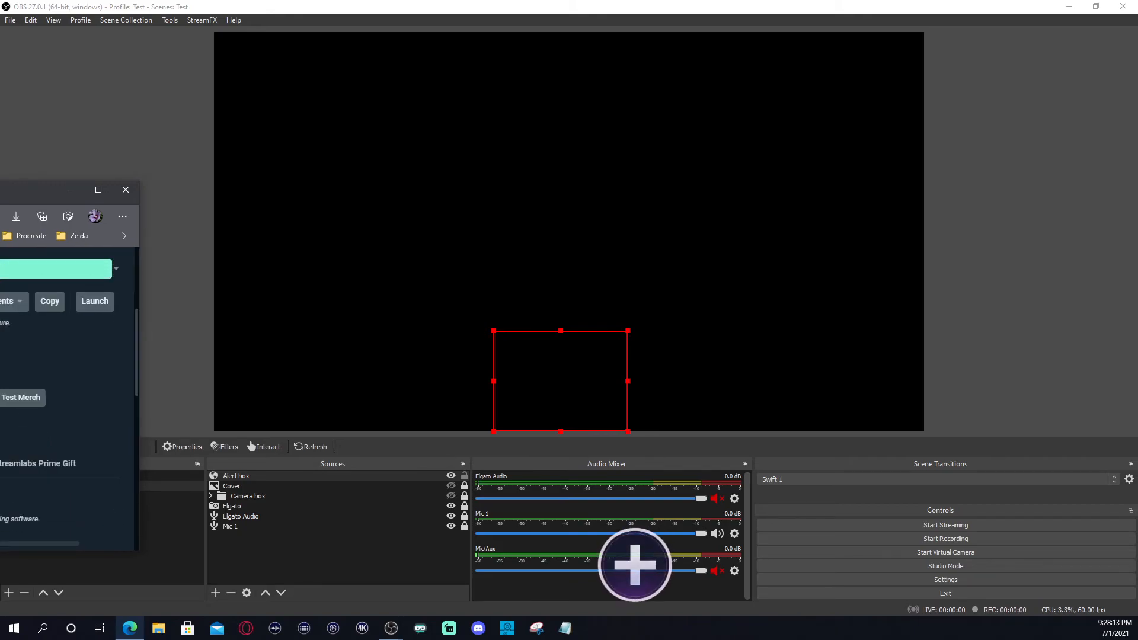
pyautogui.moveTo(36, 189); pyautogui.dragTo(266, 162)
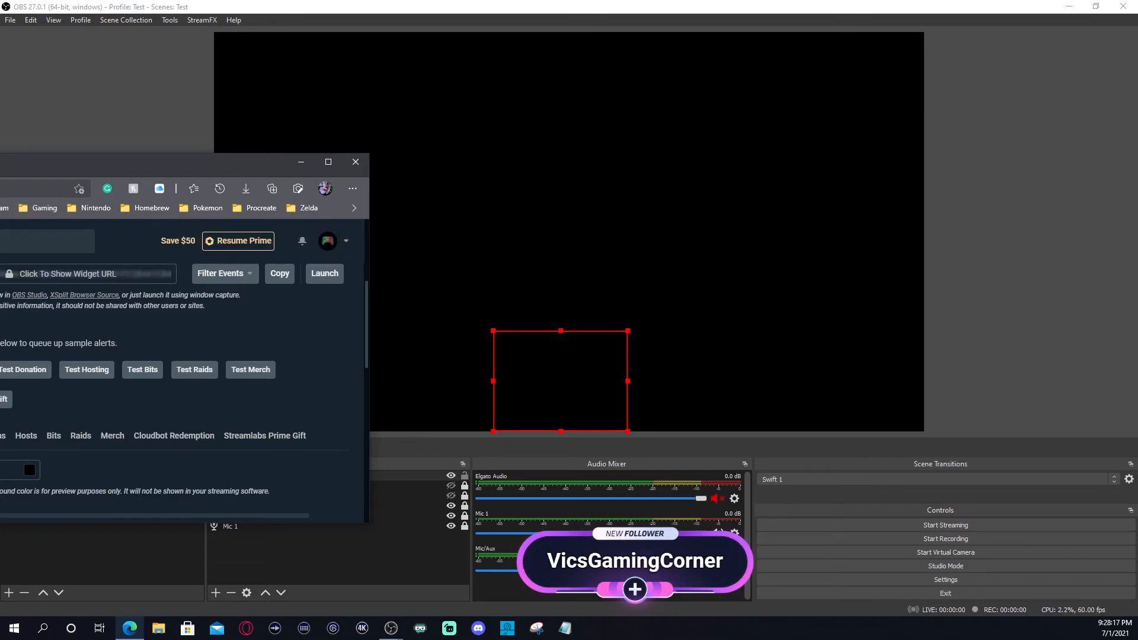
pyautogui.moveTo(266, 162); pyautogui.dragTo(643, 139)
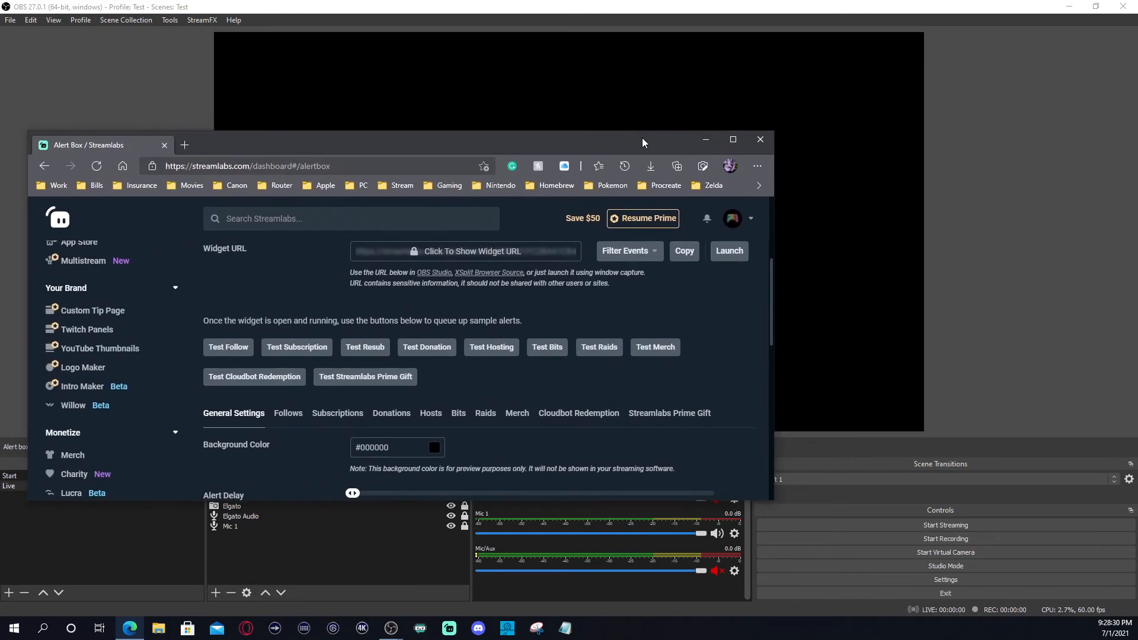
# Switch back to OBS, shift the Alert box source slightly left along the canvas's lower edge, and lock it.
pyautogui.click(421, 576)
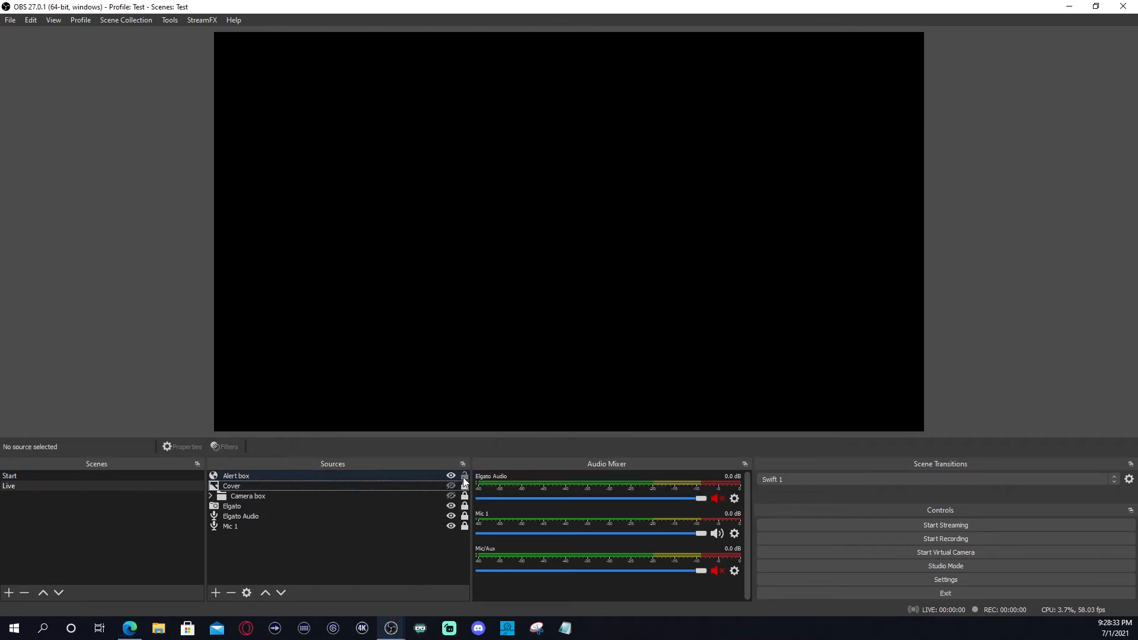
pyautogui.click(465, 477)
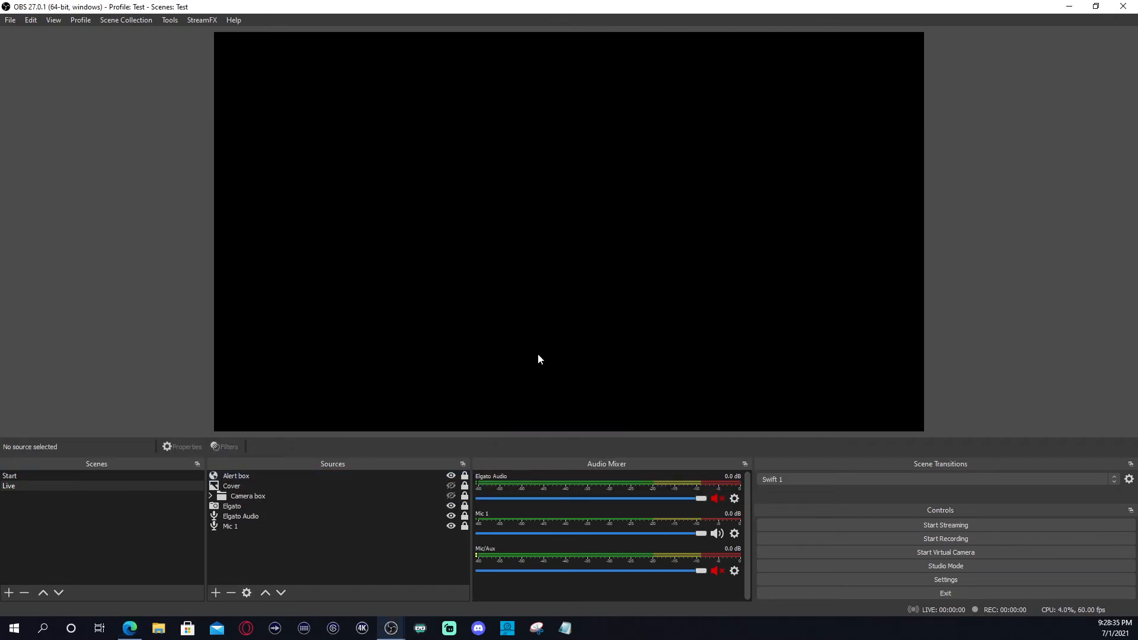
pyautogui.click(464, 477)
pyautogui.click(413, 477)
pyautogui.moveTo(536, 408)
pyautogui.mouseDown()
pyautogui.moveTo(423, 264)
pyautogui.moveTo(523, 376)
pyautogui.moveTo(515, 410)
pyautogui.mouseUp()
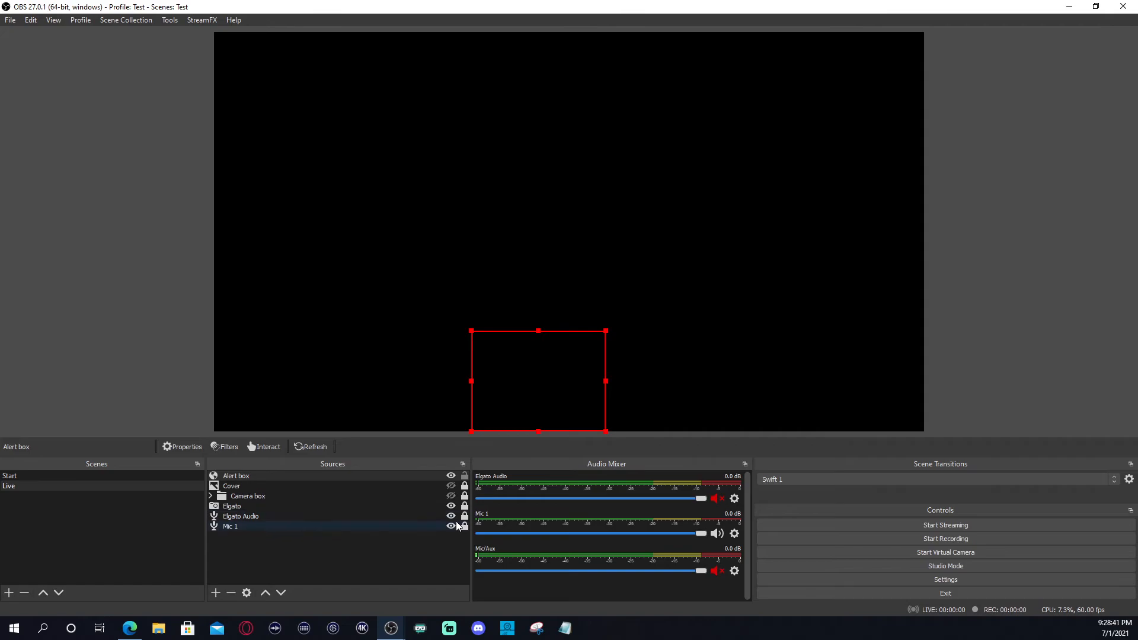
pyautogui.click(465, 477)
pyautogui.click(534, 391)
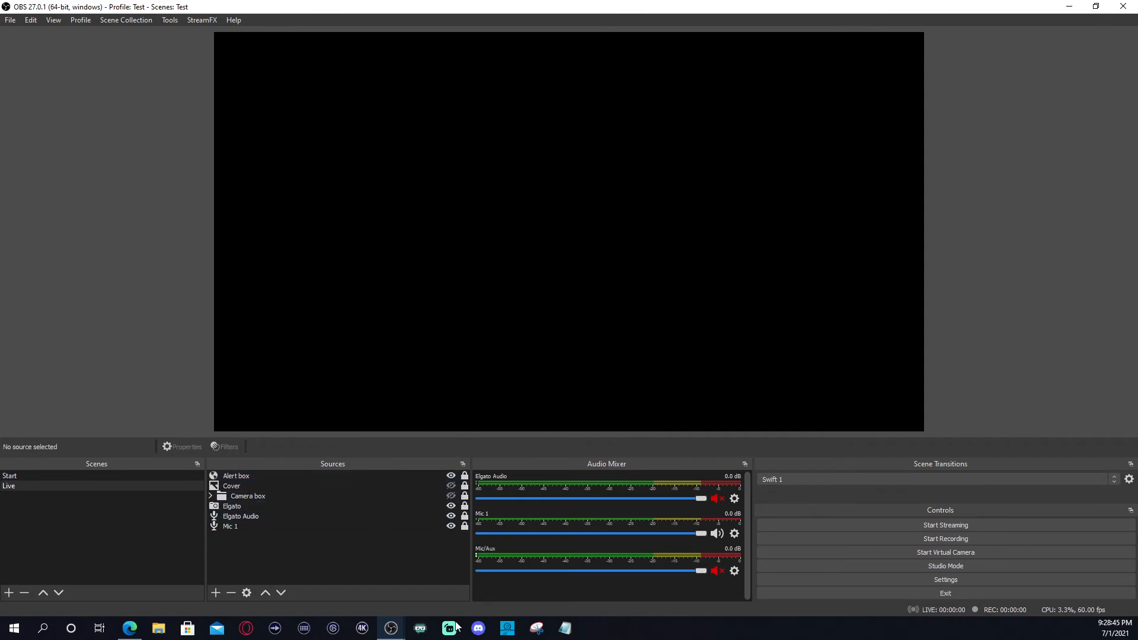
# Switch to the Streamlabs Alert Box page in the browser and maximize its window.
pyautogui.moveTo(391, 628)
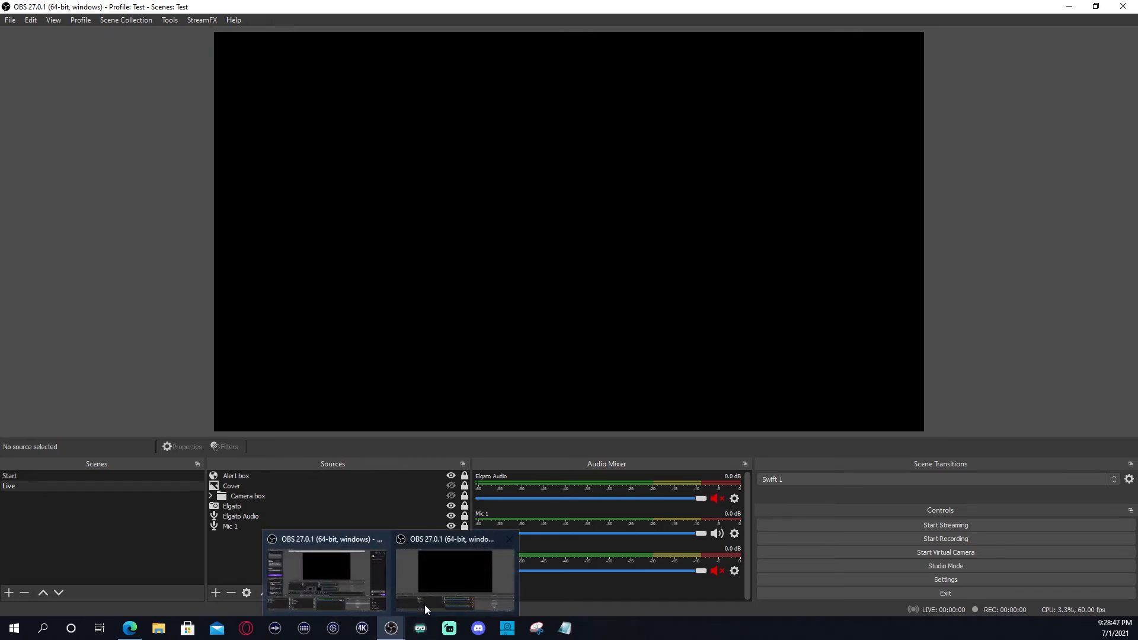
pyautogui.click(129, 627)
pyautogui.click(734, 140)
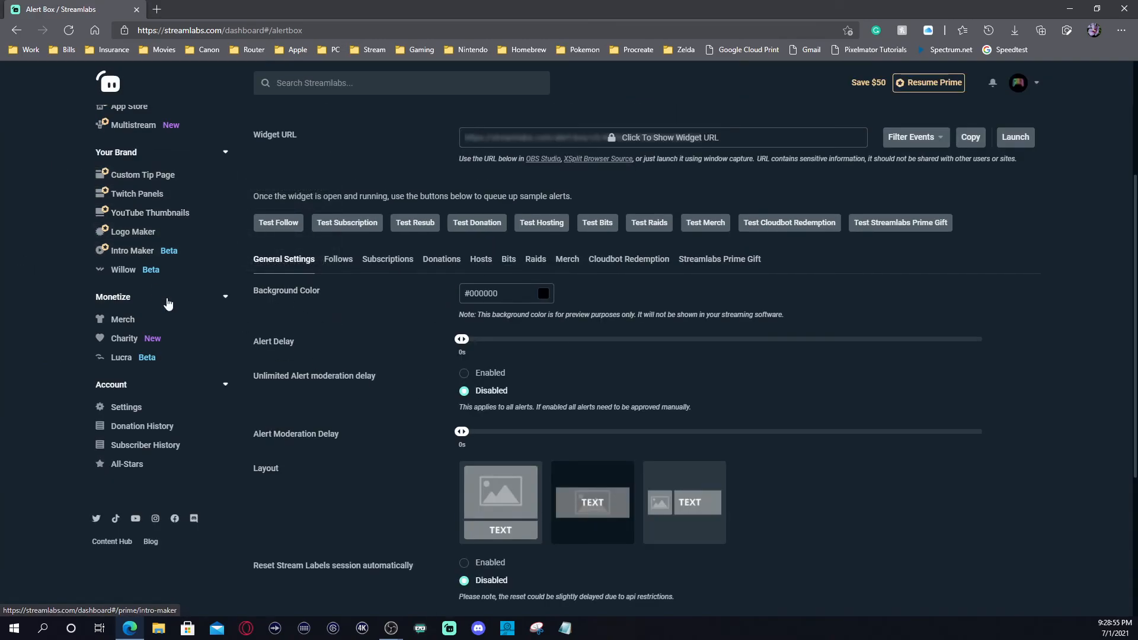
# Look through the custom commands of the Streamlabs Cloudbot and return to the Alert Box page.
pyautogui.scroll(4, 179, 148)
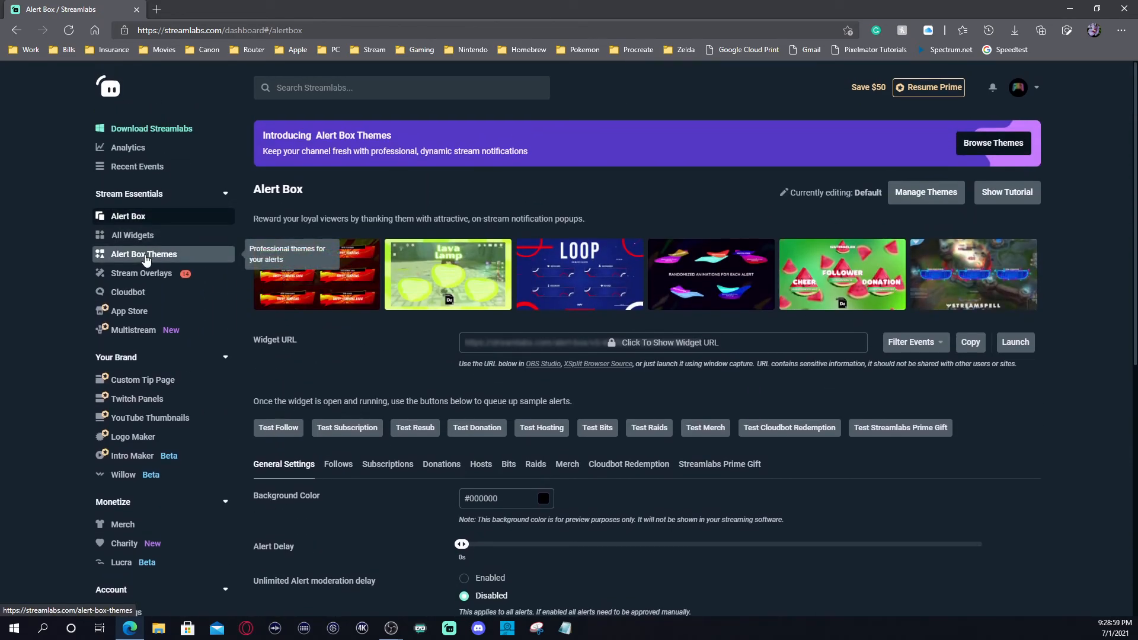
pyautogui.click(215, 298)
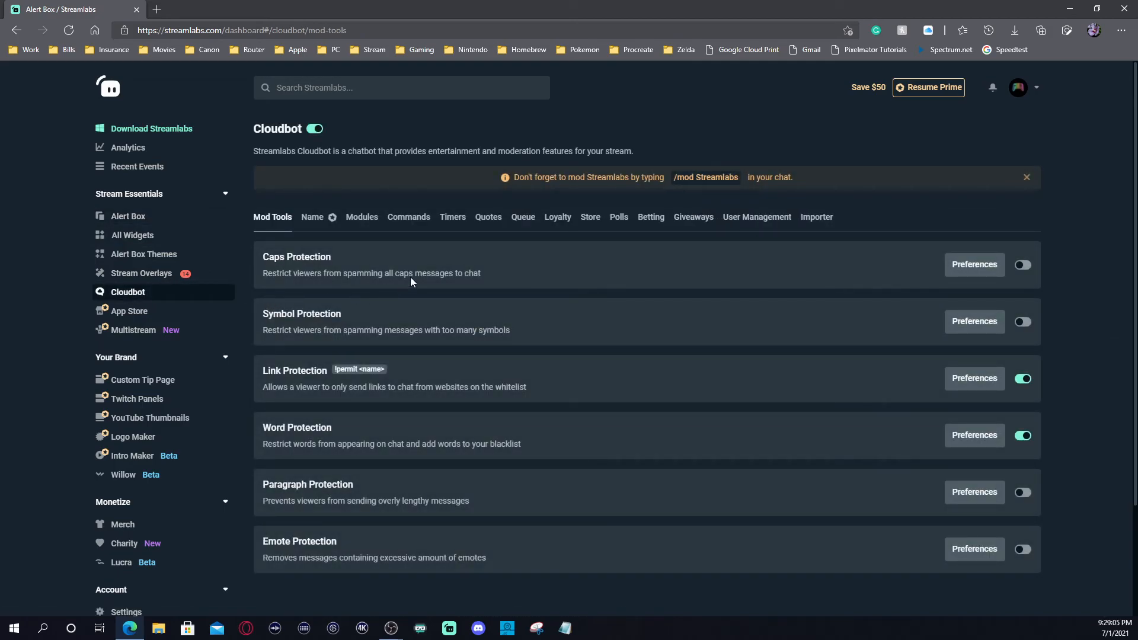
pyautogui.click(399, 217)
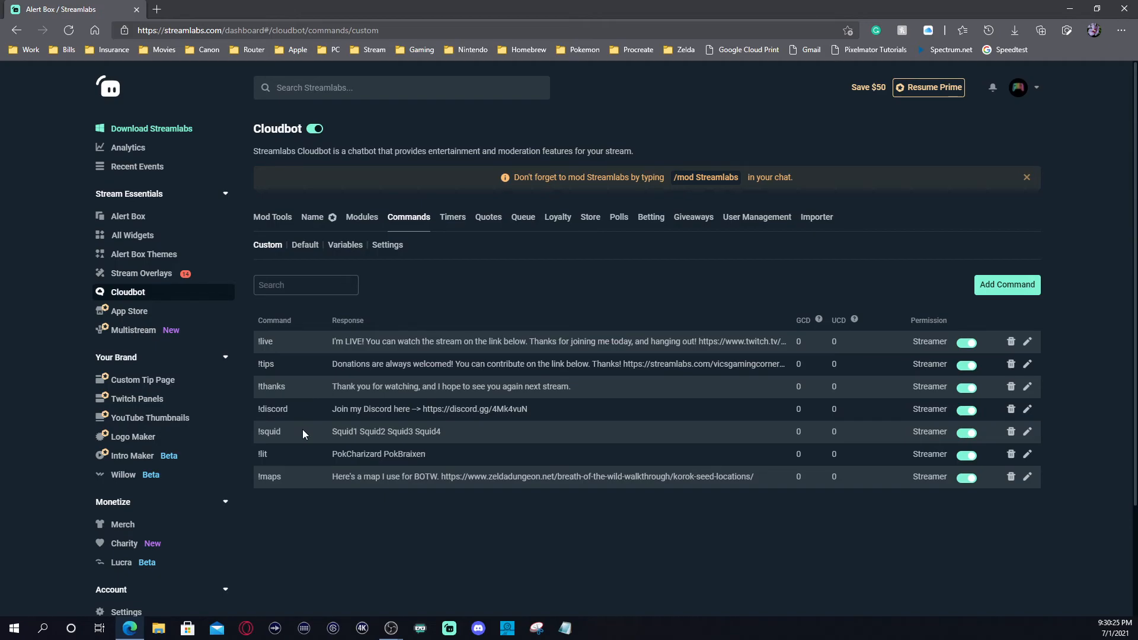
pyautogui.scroll(-2, 335, 439)
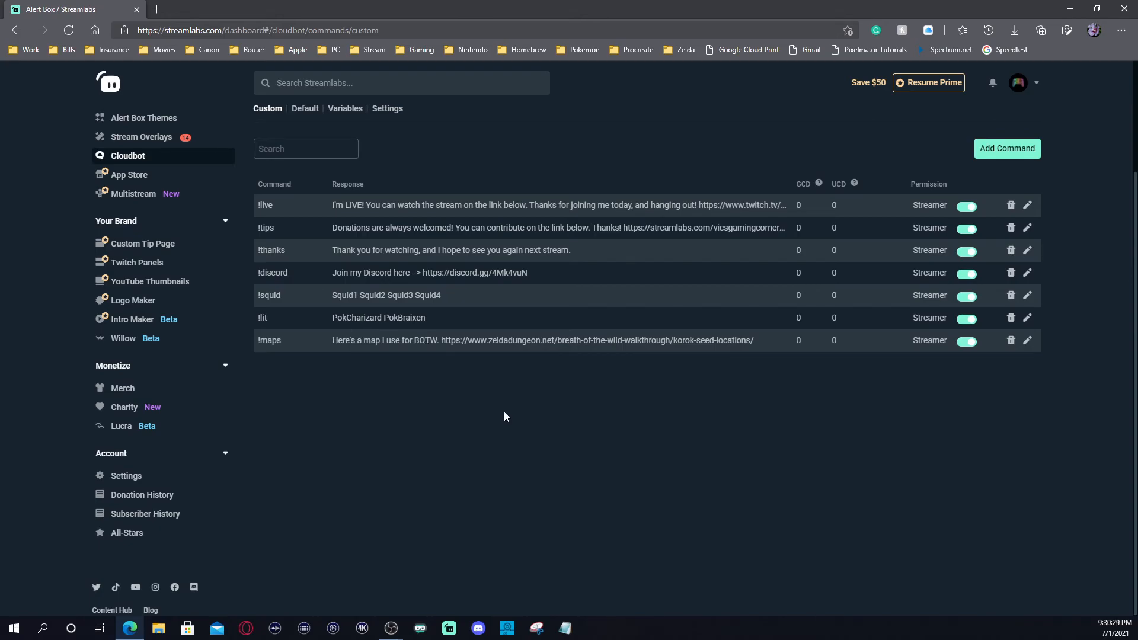
pyautogui.scroll(2, 486, 390)
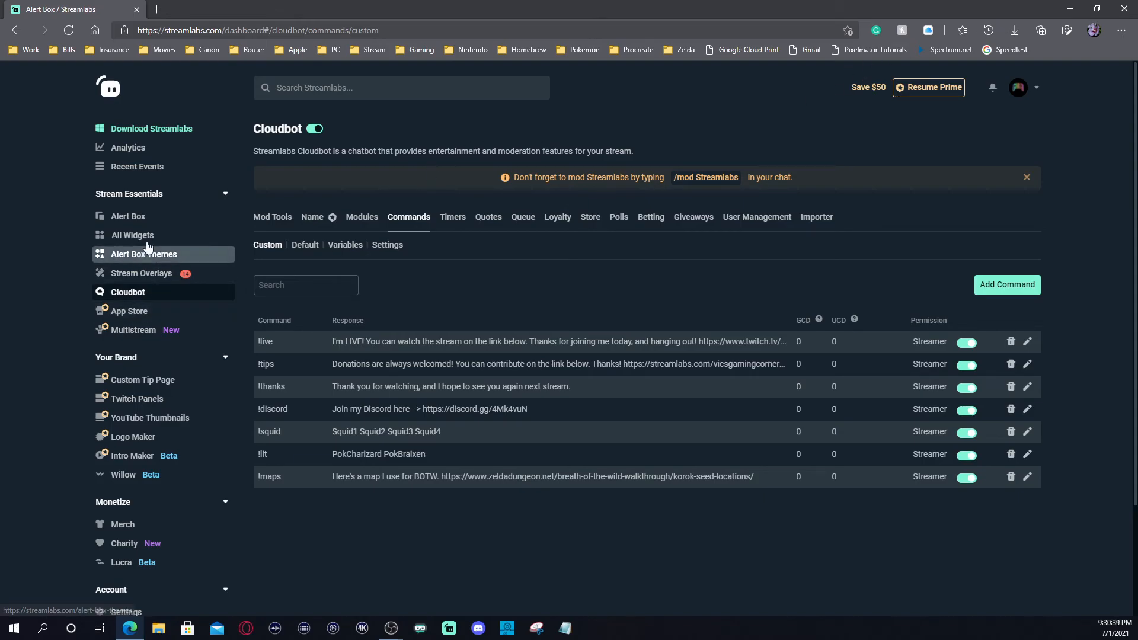
pyautogui.click(147, 218)
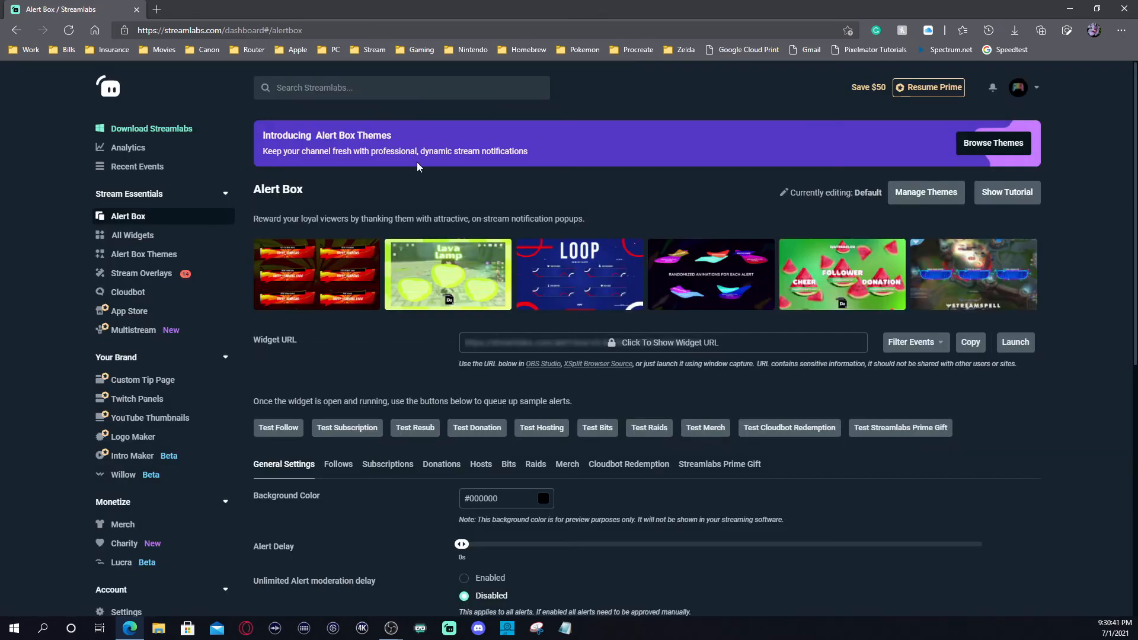
# Open the bookmarked Discord StreamKit Overlay page in the browser and start its setup for OBS.
pyautogui.click(156, 9)
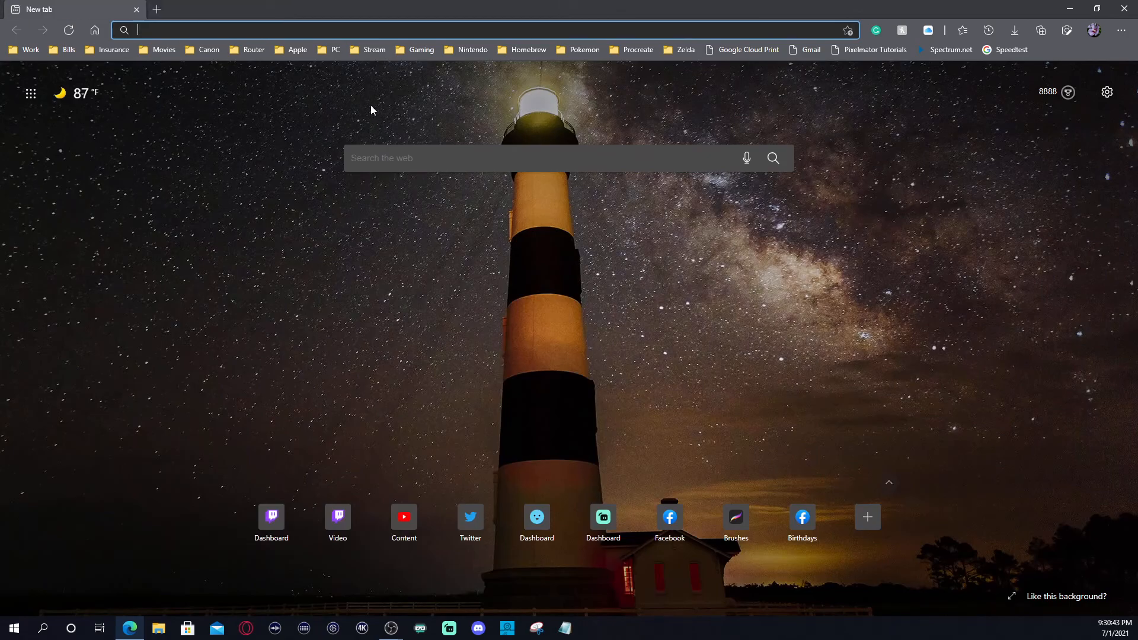
pyautogui.click(366, 51)
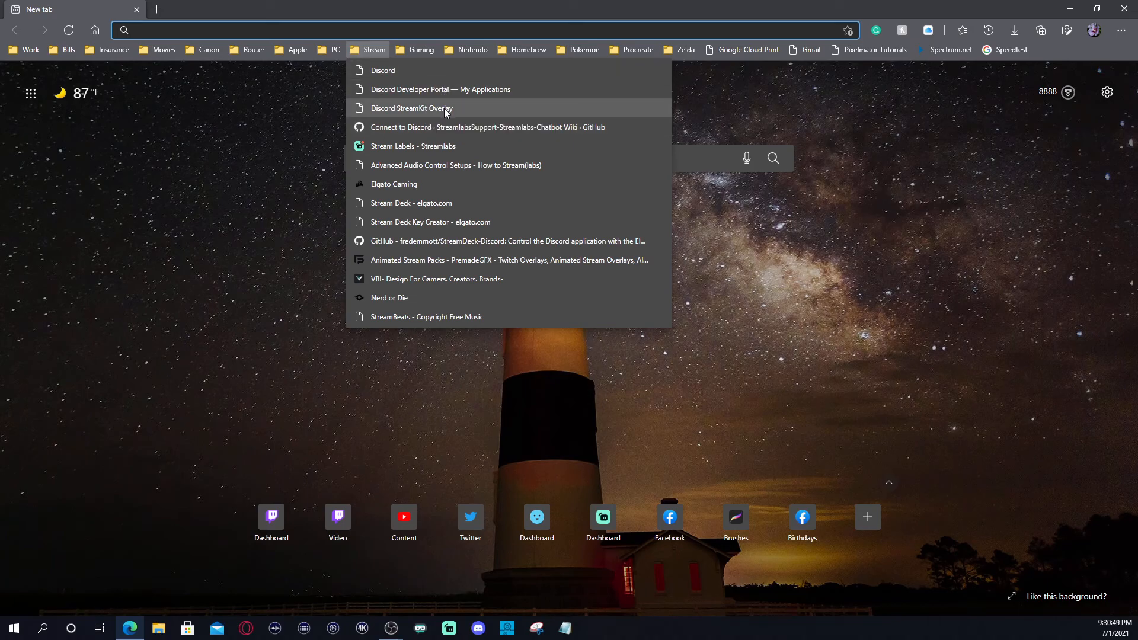
pyautogui.click(422, 110)
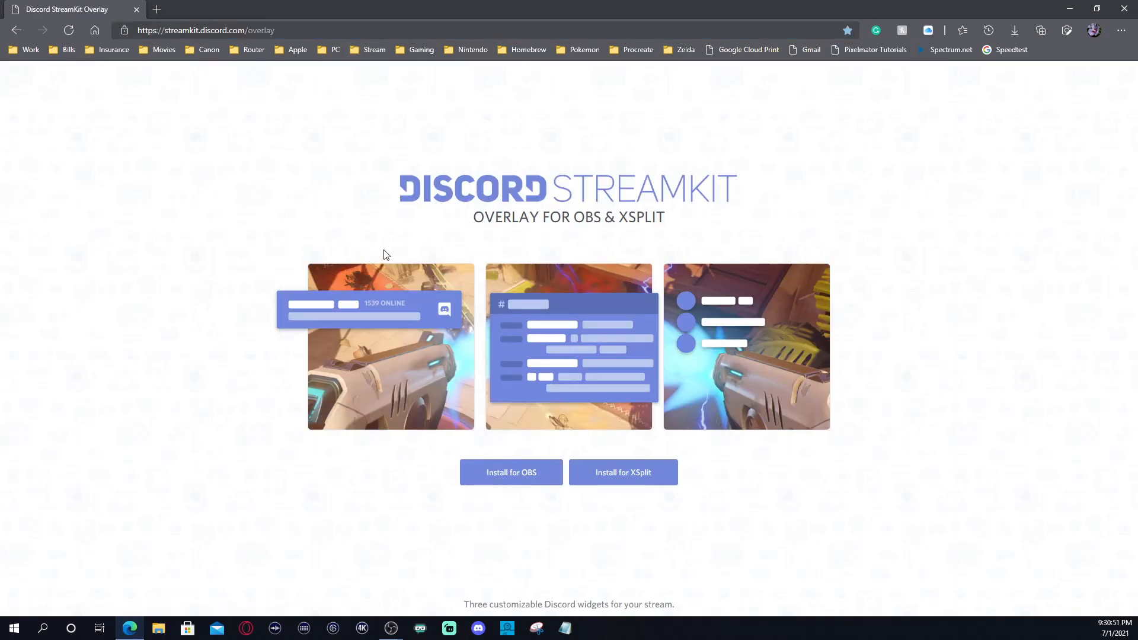
pyautogui.click(532, 472)
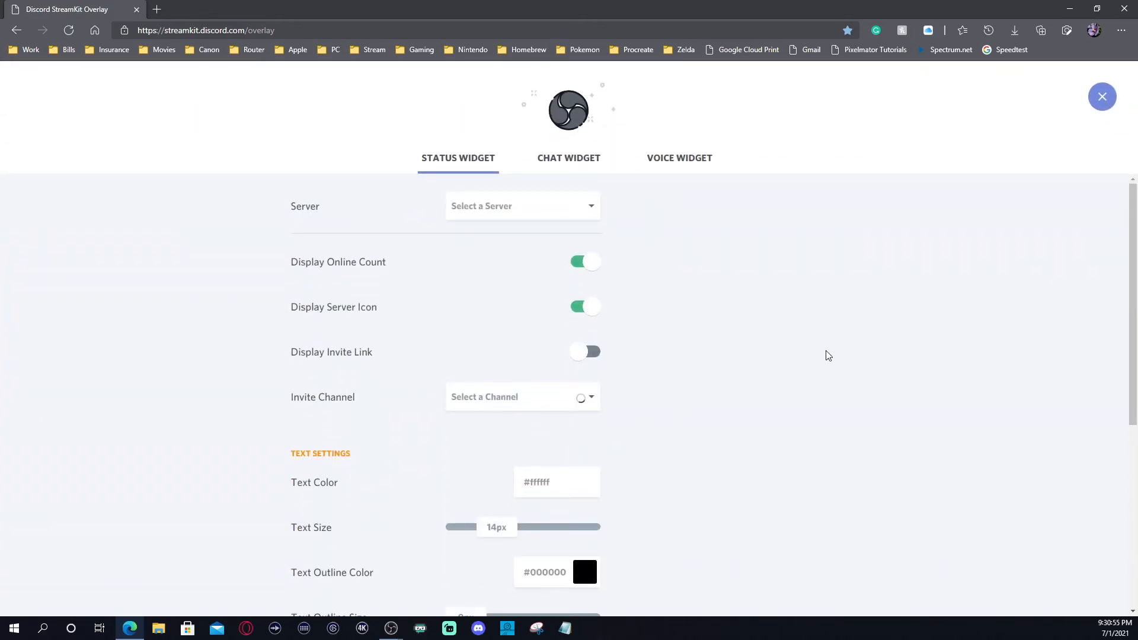
# Select VicsGamingCorner as the server for the Discord status widget.
pyautogui.click(518, 214)
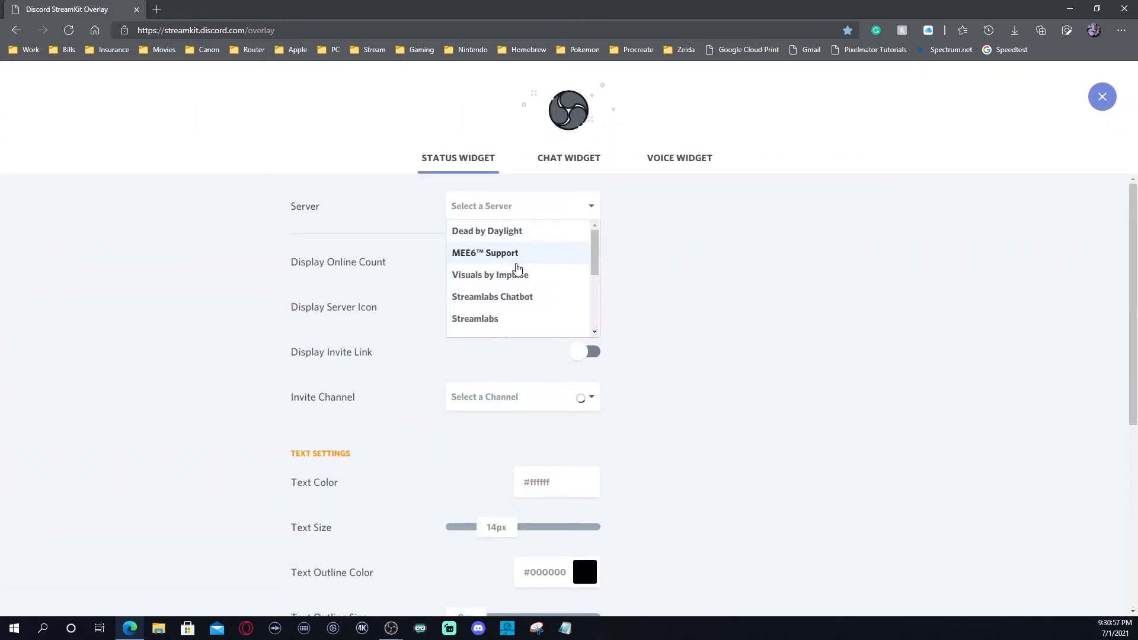
pyautogui.scroll(-4, 522, 300)
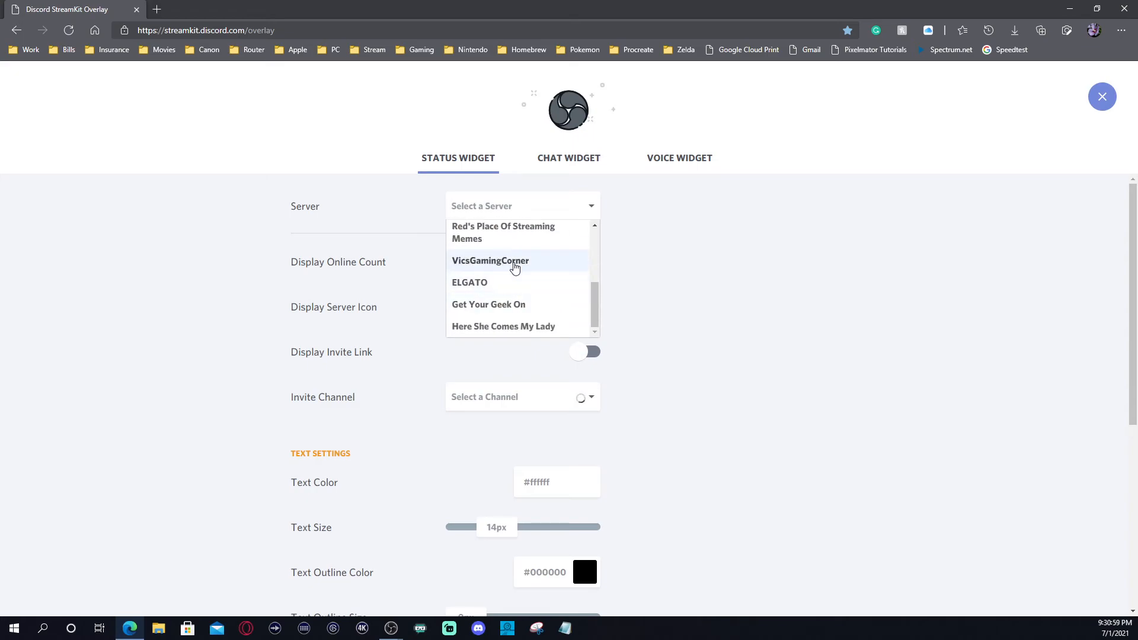
pyautogui.click(516, 262)
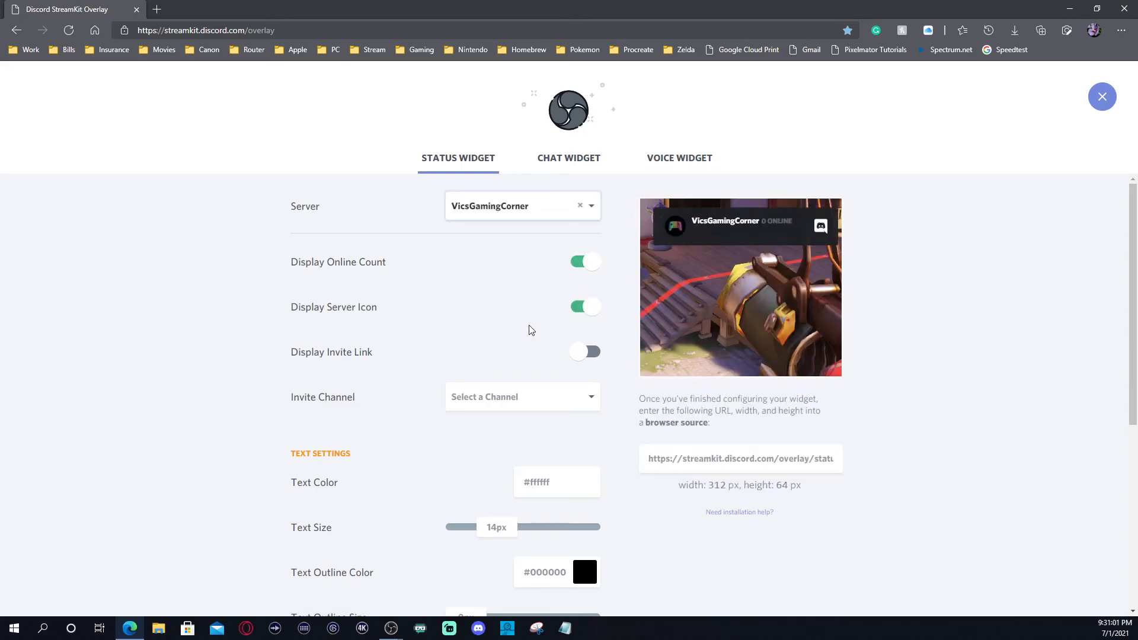
pyautogui.scroll(-1, 501, 282)
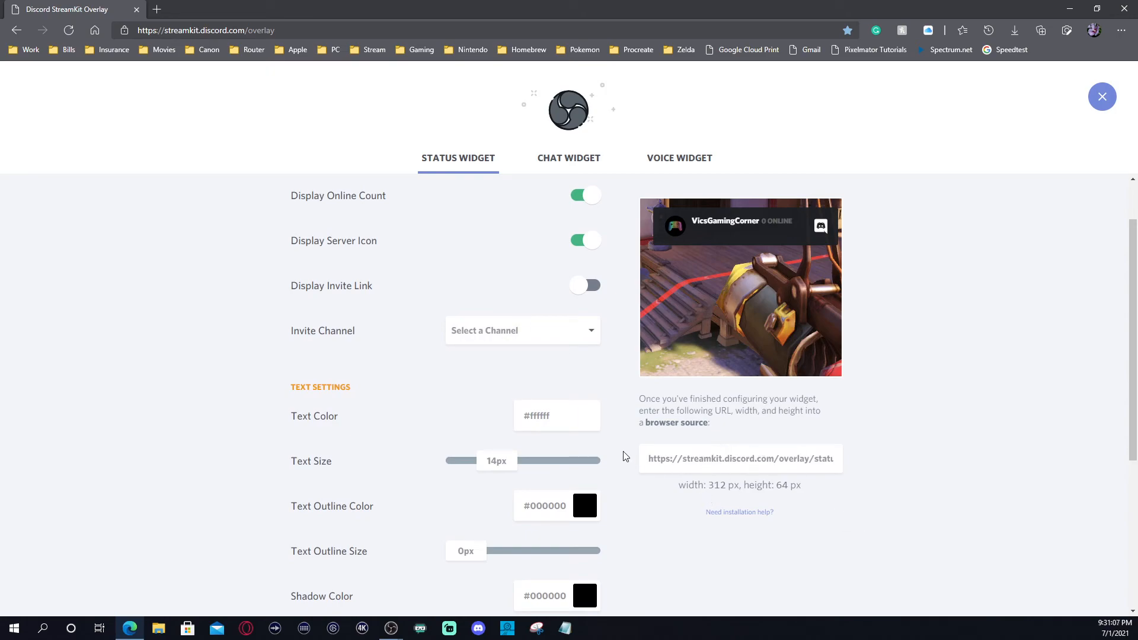
# Switch to OBS and add a new Browser source named "discord".
pyautogui.moveTo(391, 633)
pyautogui.click(438, 575)
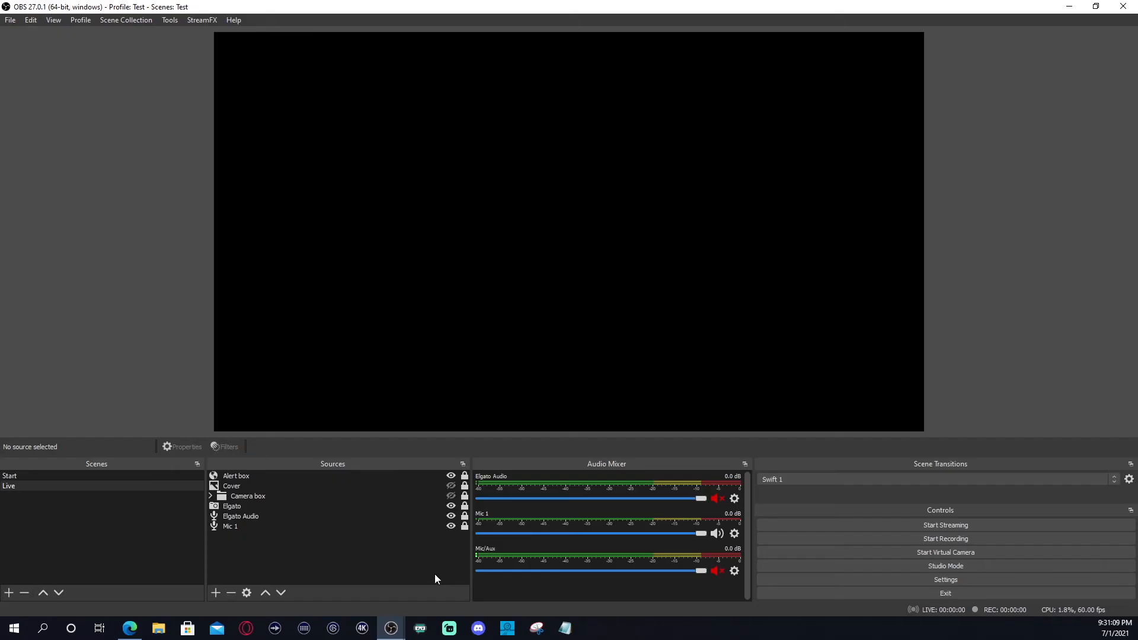
pyautogui.click(216, 593)
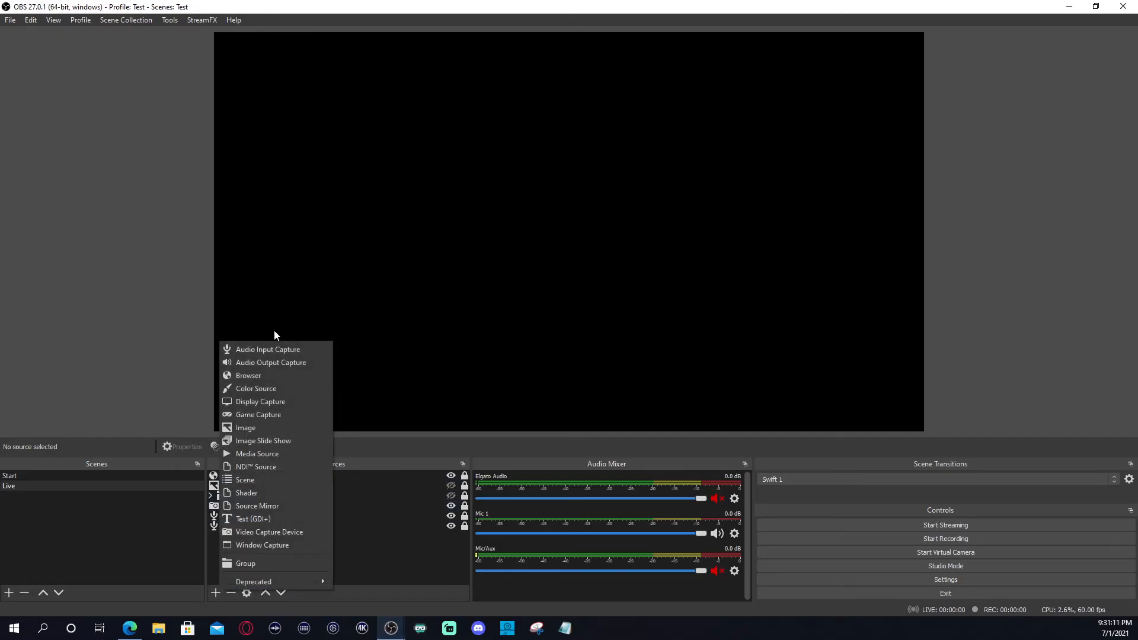
pyautogui.click(266, 376)
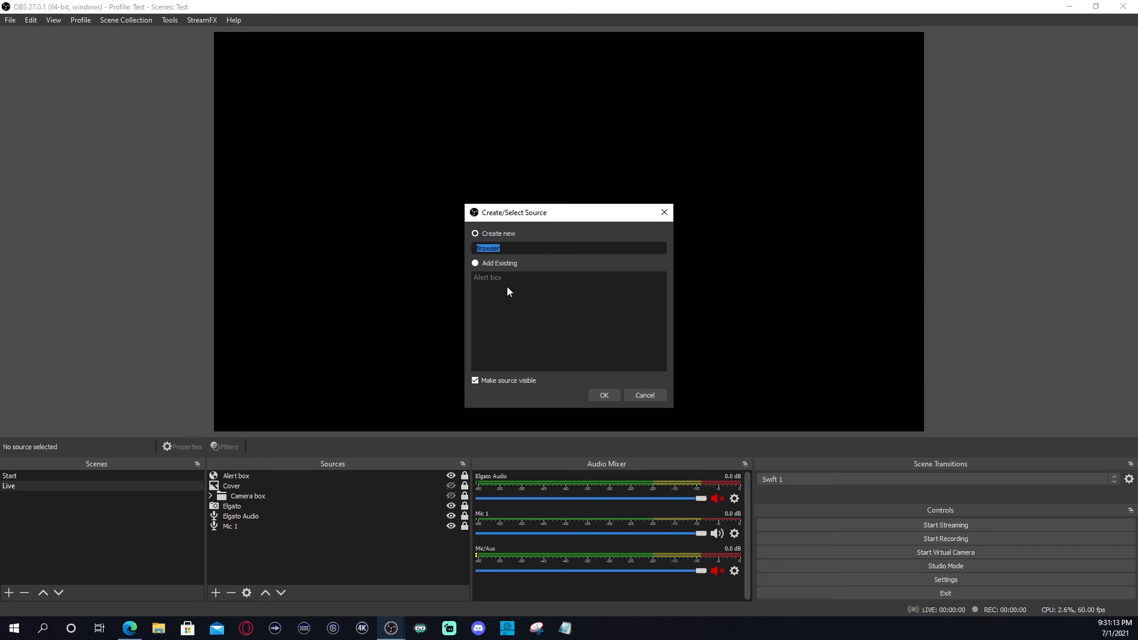
pyautogui.write('discord')
pyautogui.click(614, 400)
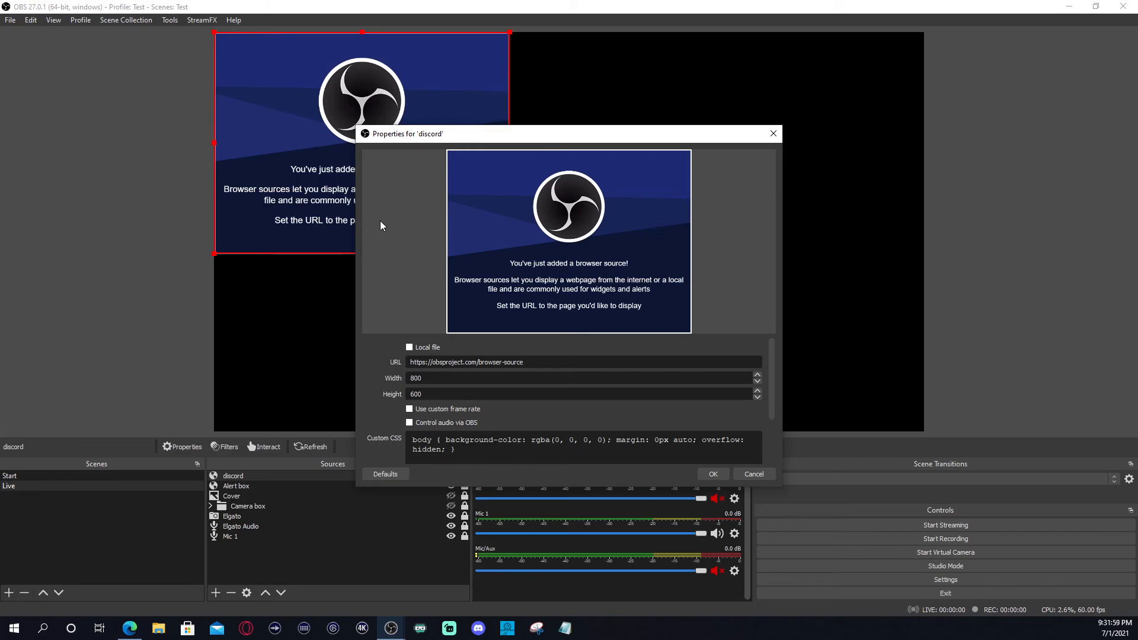
# Switch back to the StreamKit page and look through the channels offered as the status widget's invite channel.
pyautogui.click(130, 629)
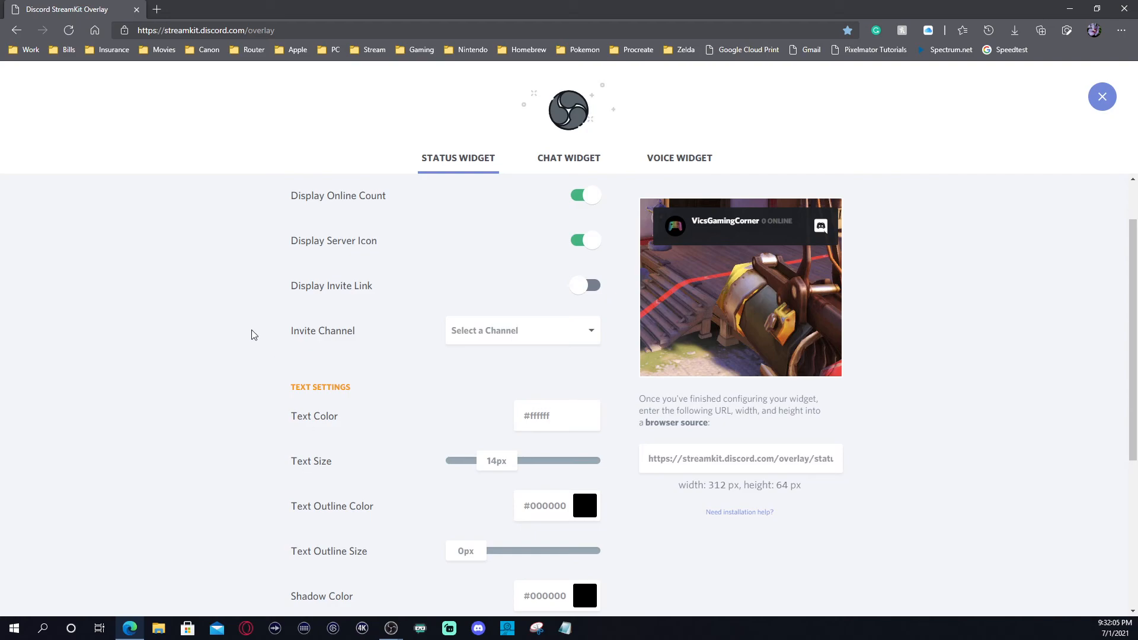
pyautogui.click(484, 334)
pyautogui.scroll(-10, 504, 415)
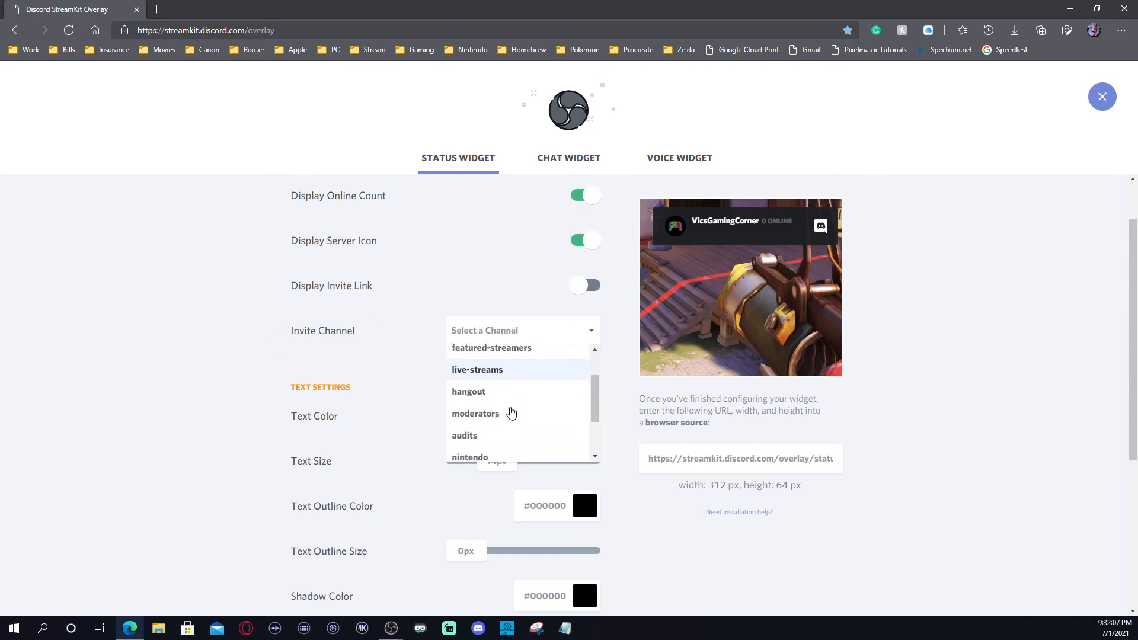
pyautogui.scroll(5, 412, 363)
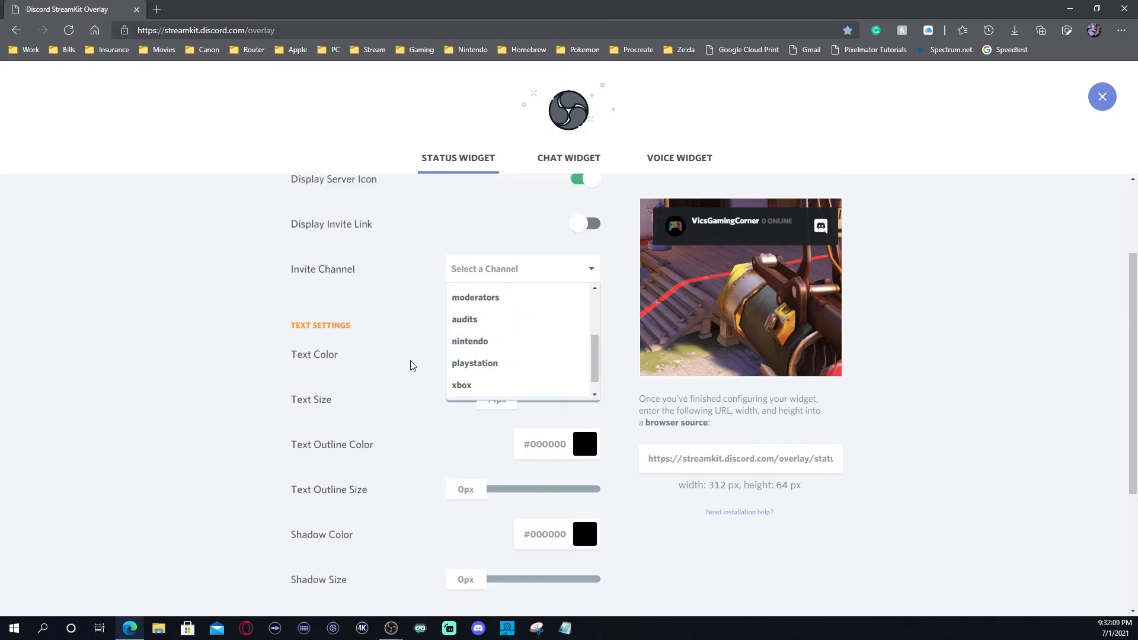
pyautogui.scroll(5, 501, 475)
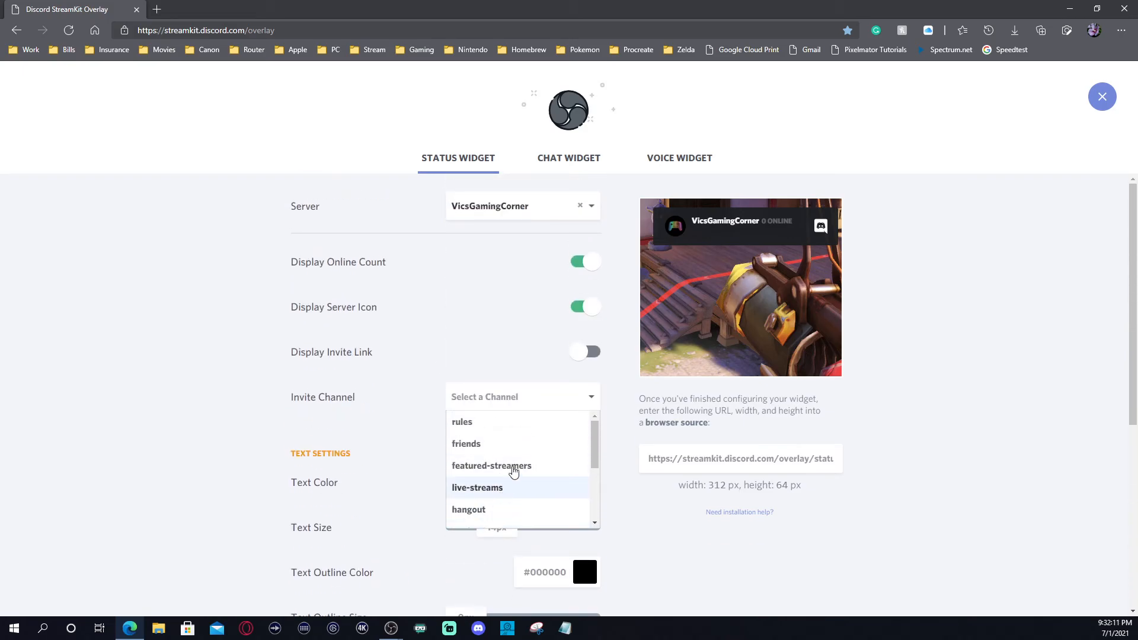
pyautogui.moveTo(594, 443); pyautogui.dragTo(584, 507)
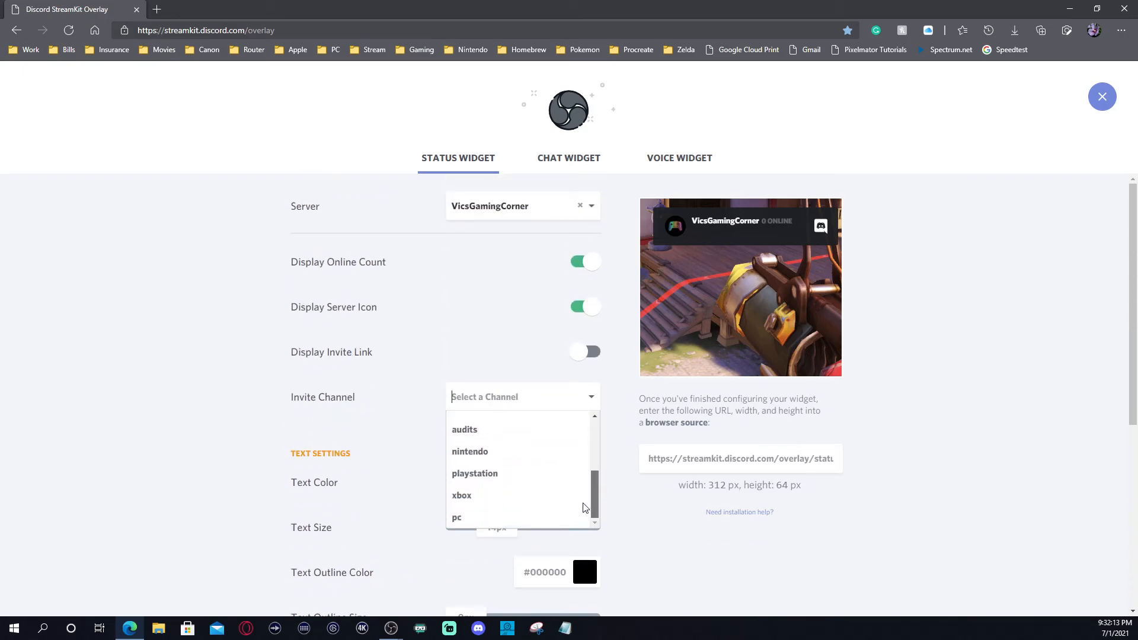
pyautogui.click(380, 424)
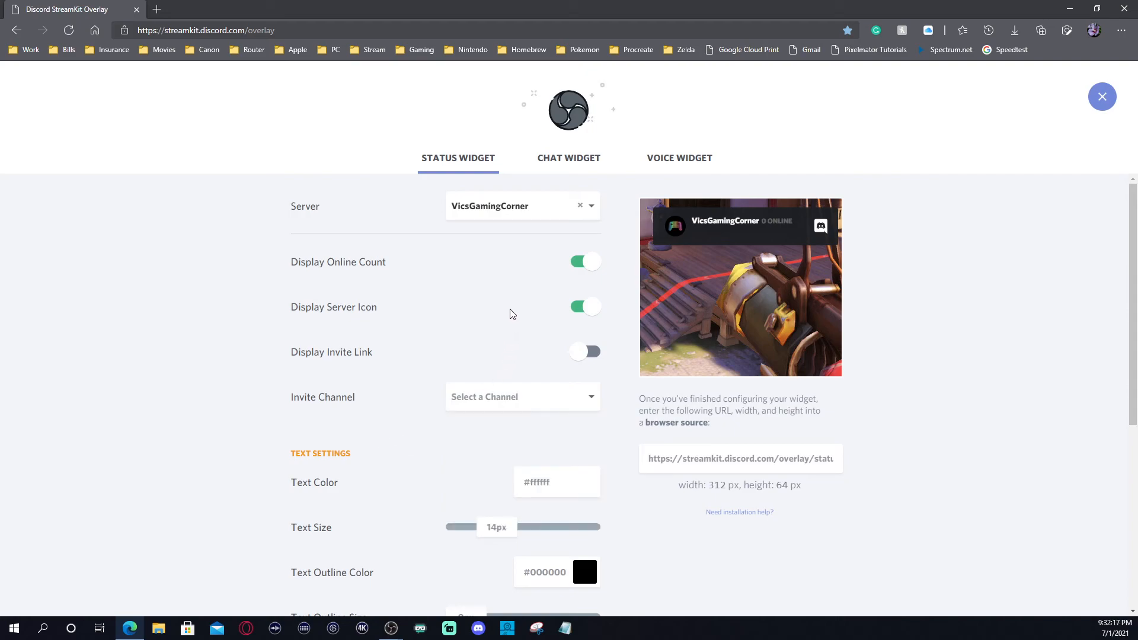
# Open the StreamKit voice widget settings and choose Friends Voice Chat as the voice channel.
pyautogui.click(678, 166)
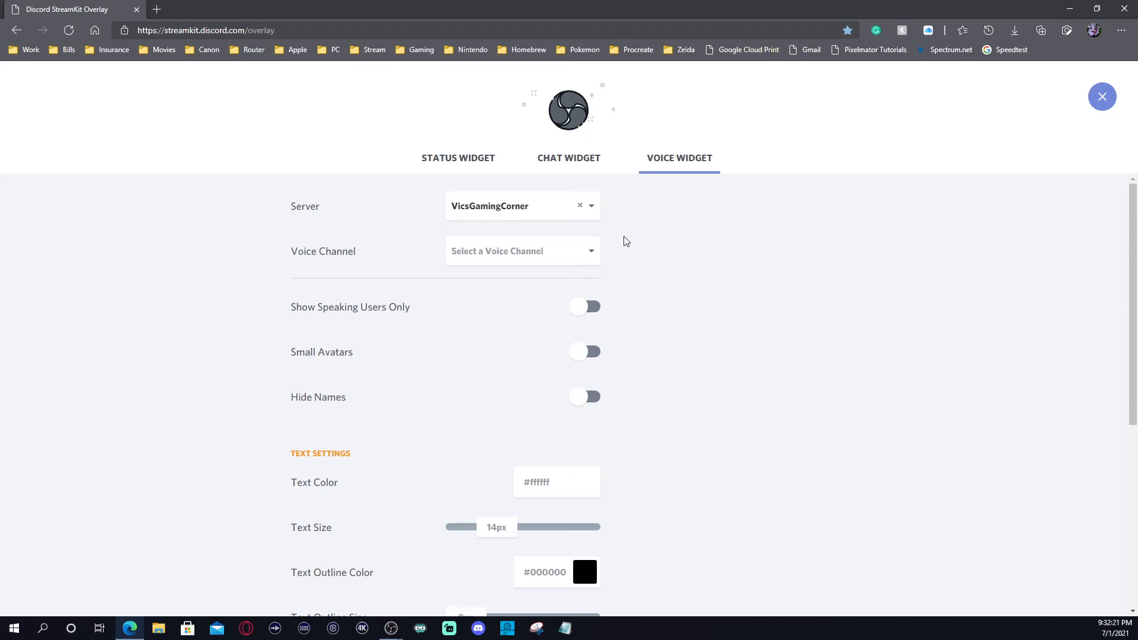
pyautogui.click(562, 254)
pyautogui.click(530, 277)
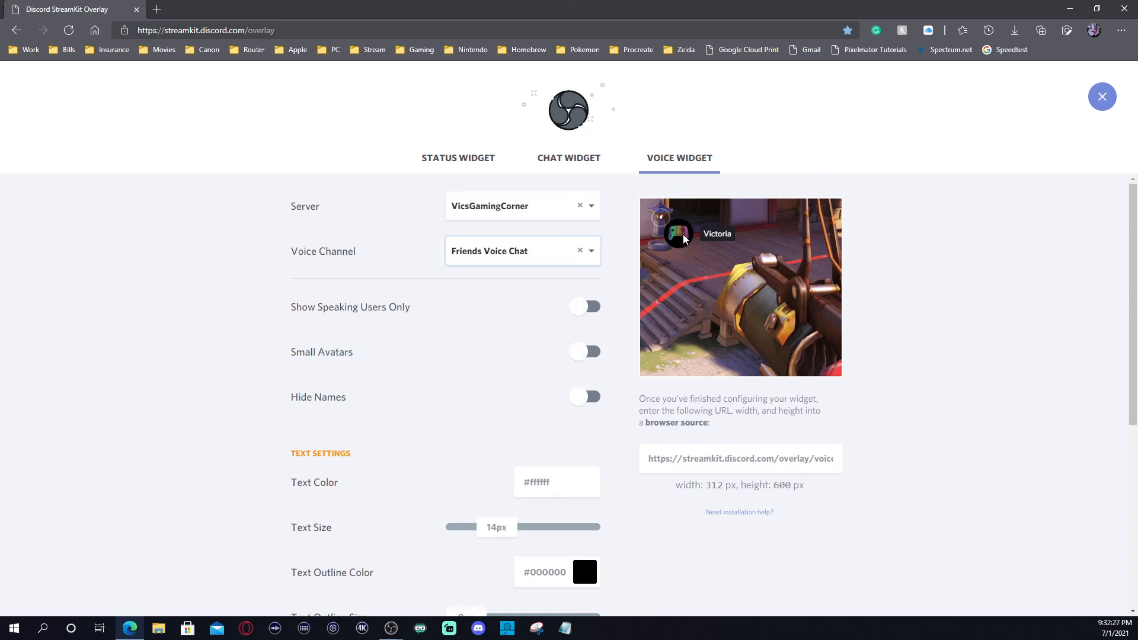
# Try the voice widget's Show Speaking Users Only, Small Avatars and Hide Names options, turning each on and back off.
pyautogui.click(585, 308)
pyautogui.click(585, 308)
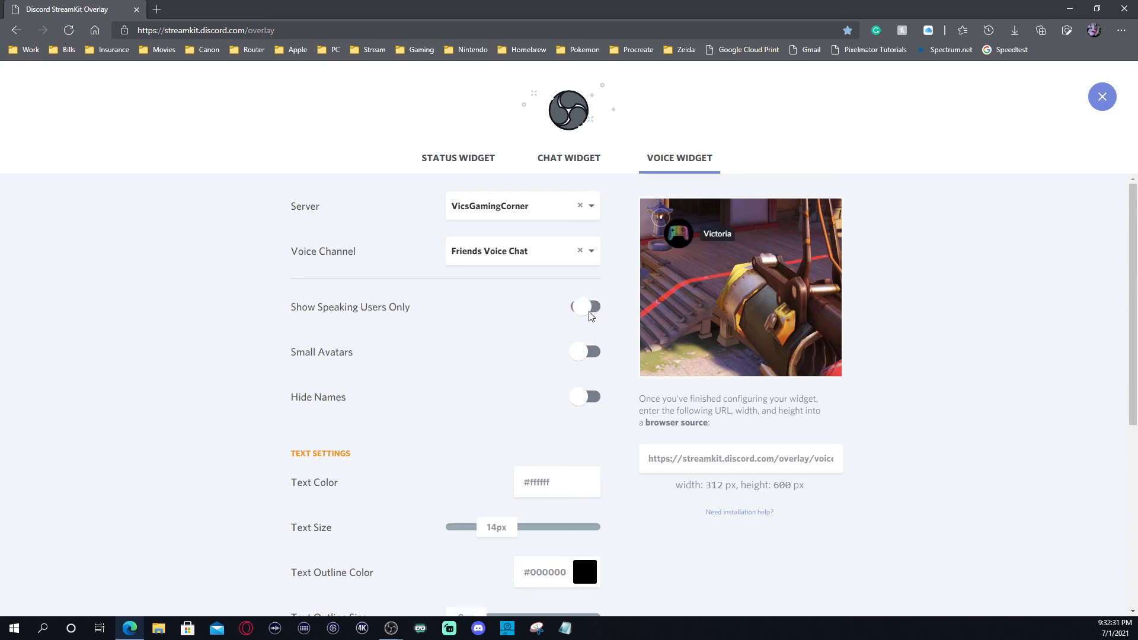
pyautogui.click(583, 354)
pyautogui.click(582, 355)
pyautogui.click(583, 398)
pyautogui.click(582, 398)
# Copy the voice widget's browser source URL and look over its remaining text and background settings.
pyautogui.scroll(-1, 516, 296)
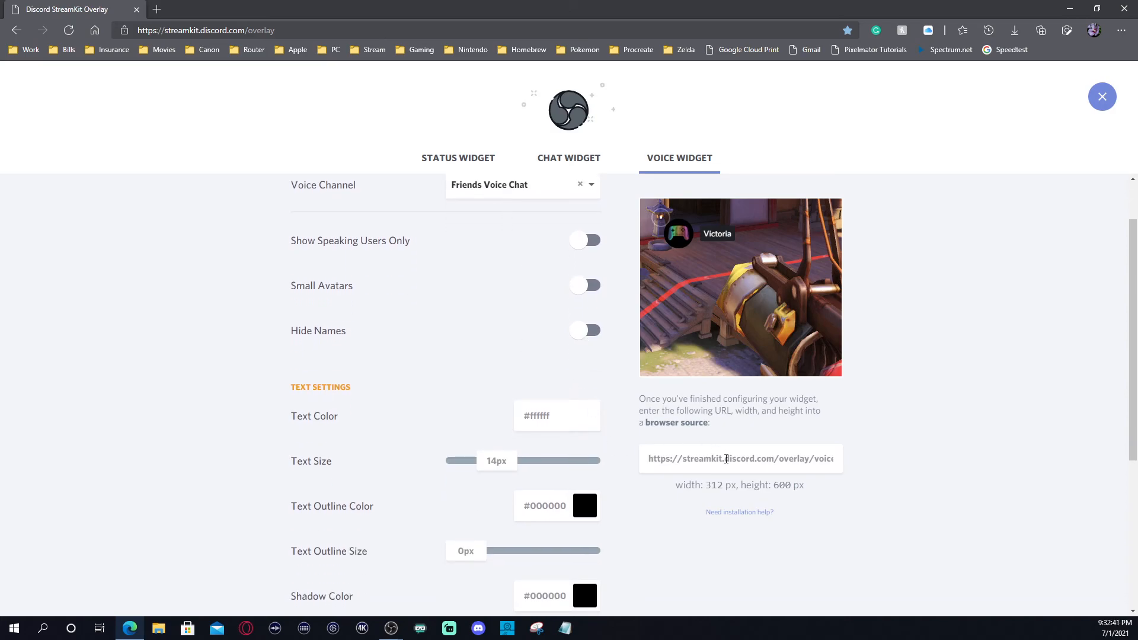
pyautogui.click(727, 458)
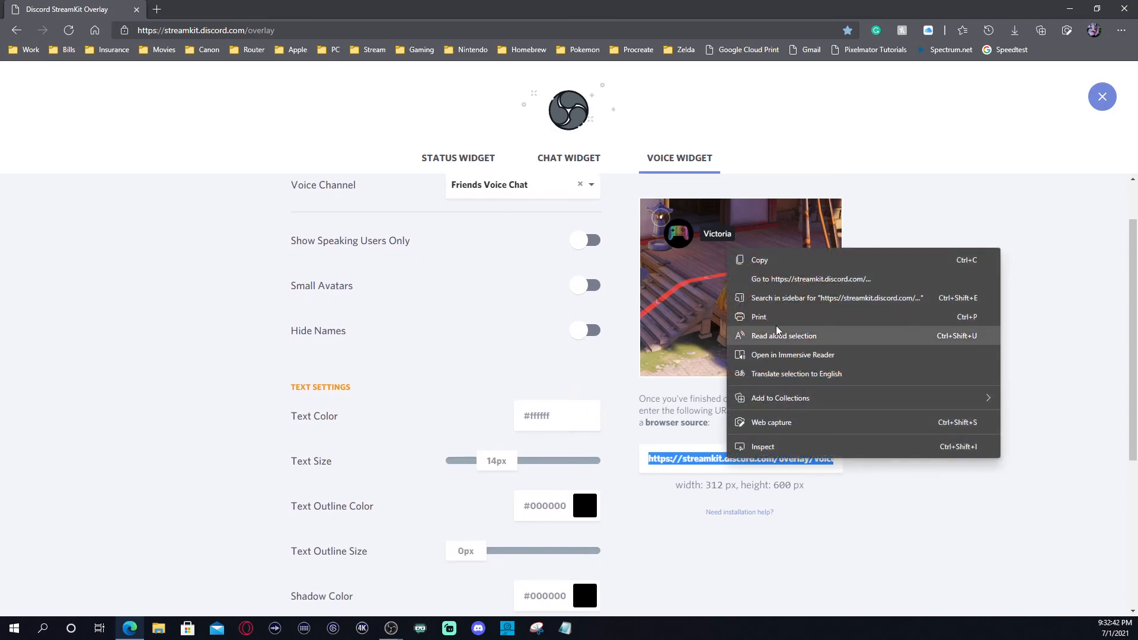
pyautogui.click(780, 262)
pyautogui.scroll(-5, 851, 460)
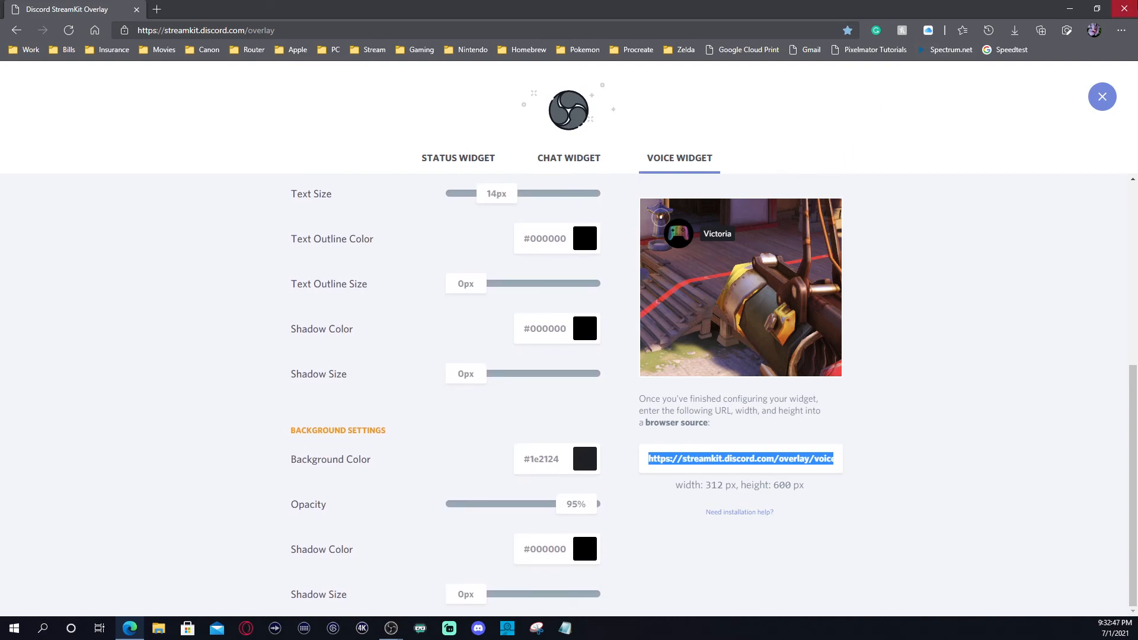
# Switch to OBS, set the discord source's URL to the copied widget link, and shrink the source in the canvas's upper-left corner.
pyautogui.click(1070, 9)
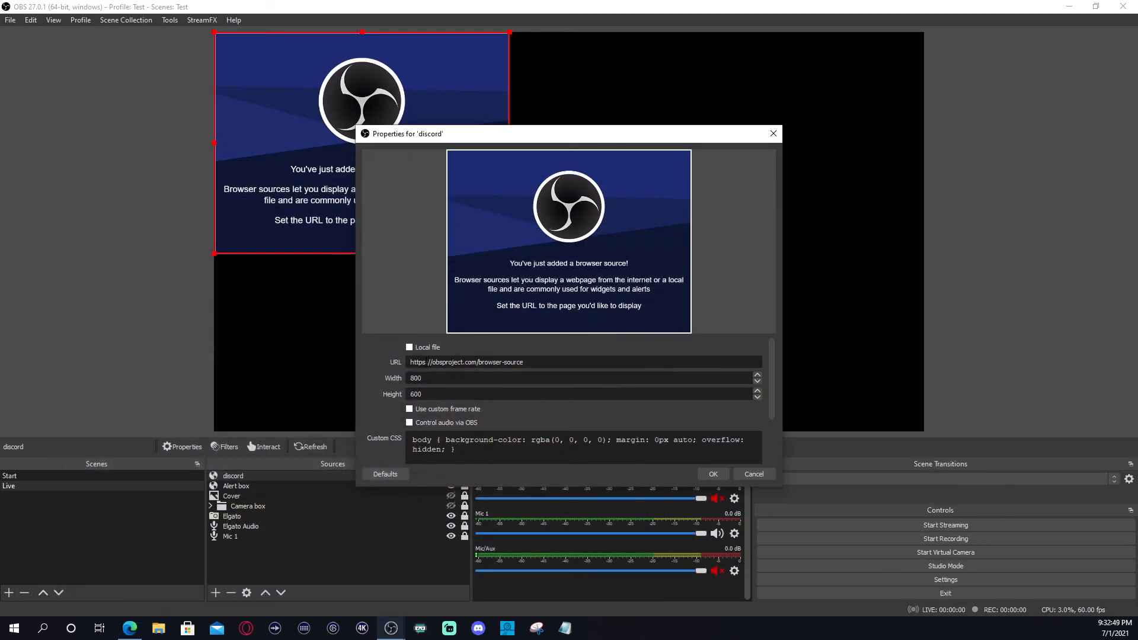
pyautogui.tripleClick(529, 362)
pyautogui.hotkey('ctrl', 'v')
pyautogui.click(715, 473)
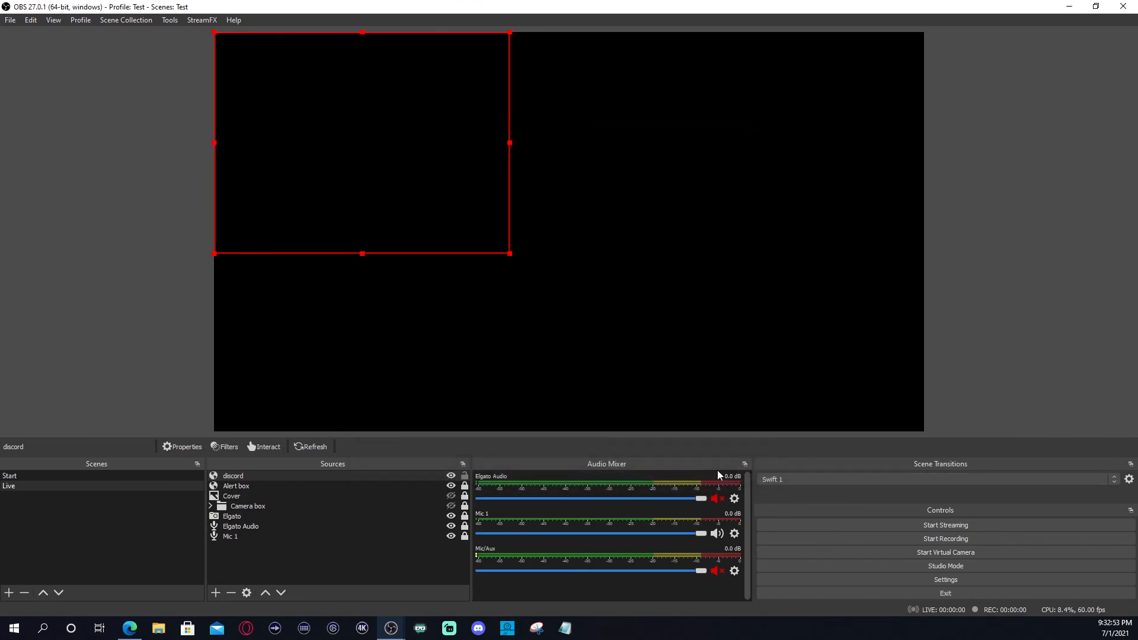
pyautogui.moveTo(510, 254); pyautogui.dragTo(457, 262)
pyautogui.click(486, 412)
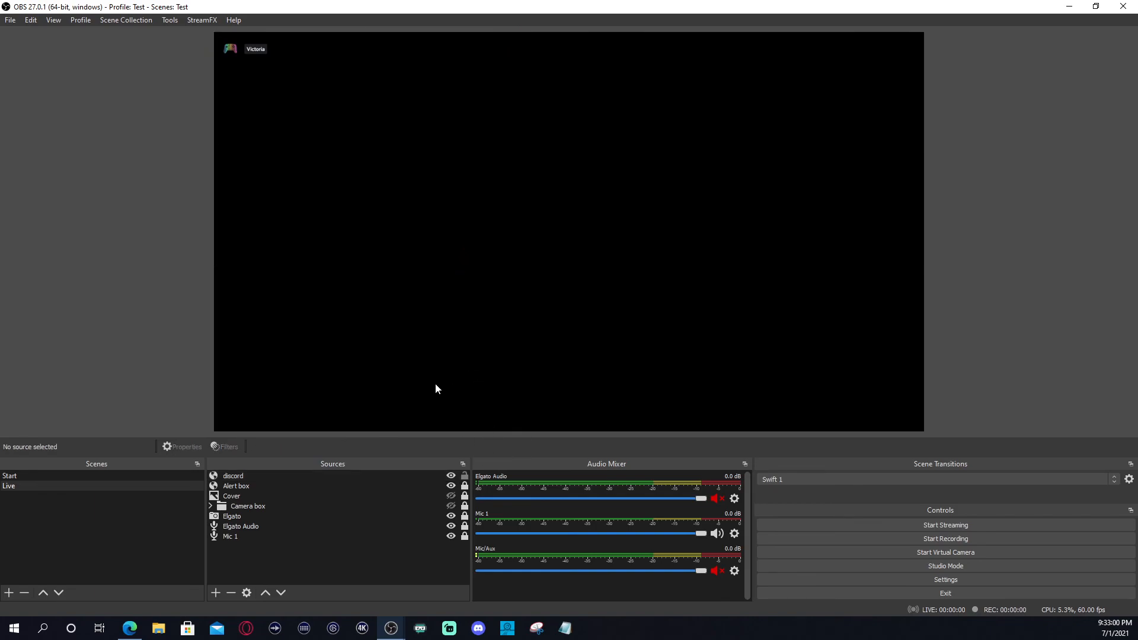
# Move the Cover source above all other sources, then show and hide it to check that it covers the Discord overlay.
pyautogui.moveTo(243, 496); pyautogui.dragTo(240, 475)
pyautogui.click(452, 477)
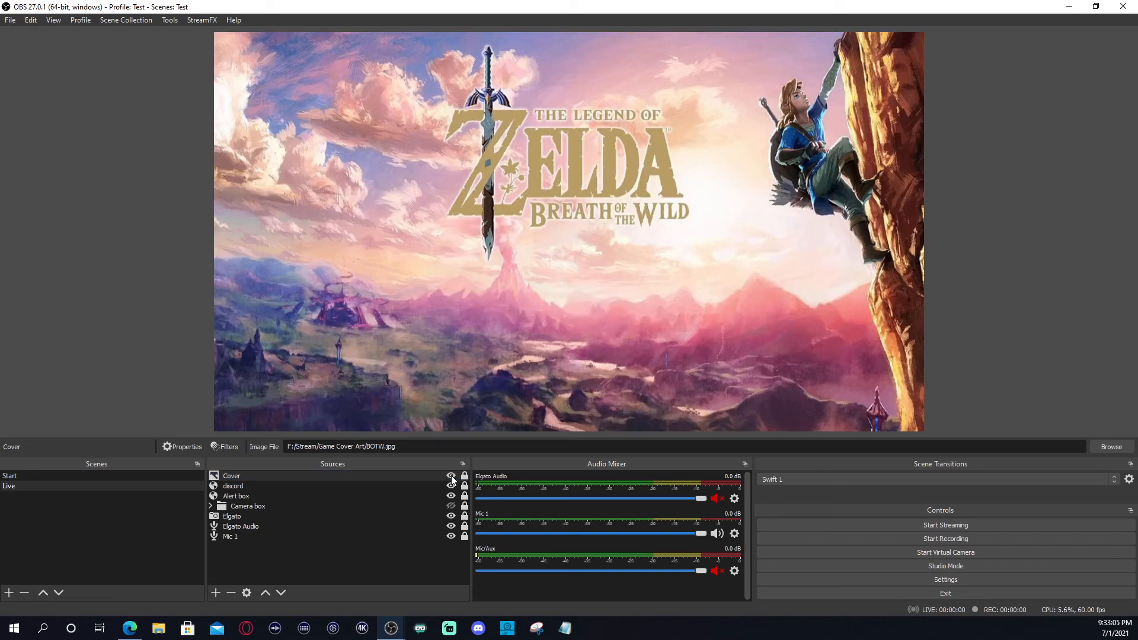
pyautogui.click(452, 477)
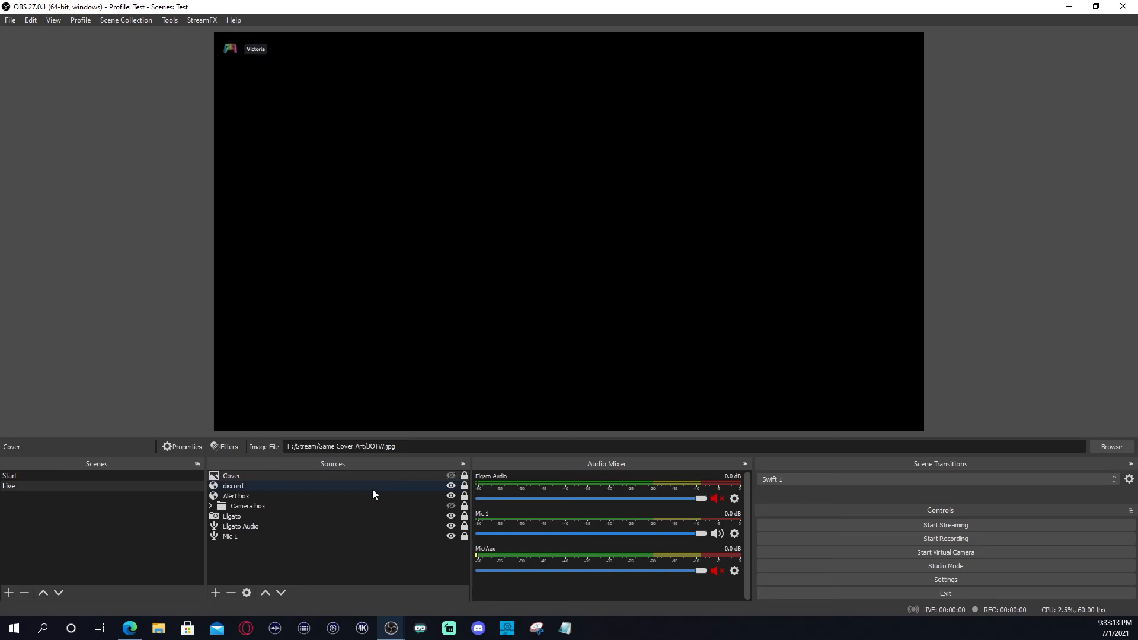
# Mute Mic 1 in the audio mixer and add a new scene named End.
pyautogui.click(270, 577)
pyautogui.click(69, 555)
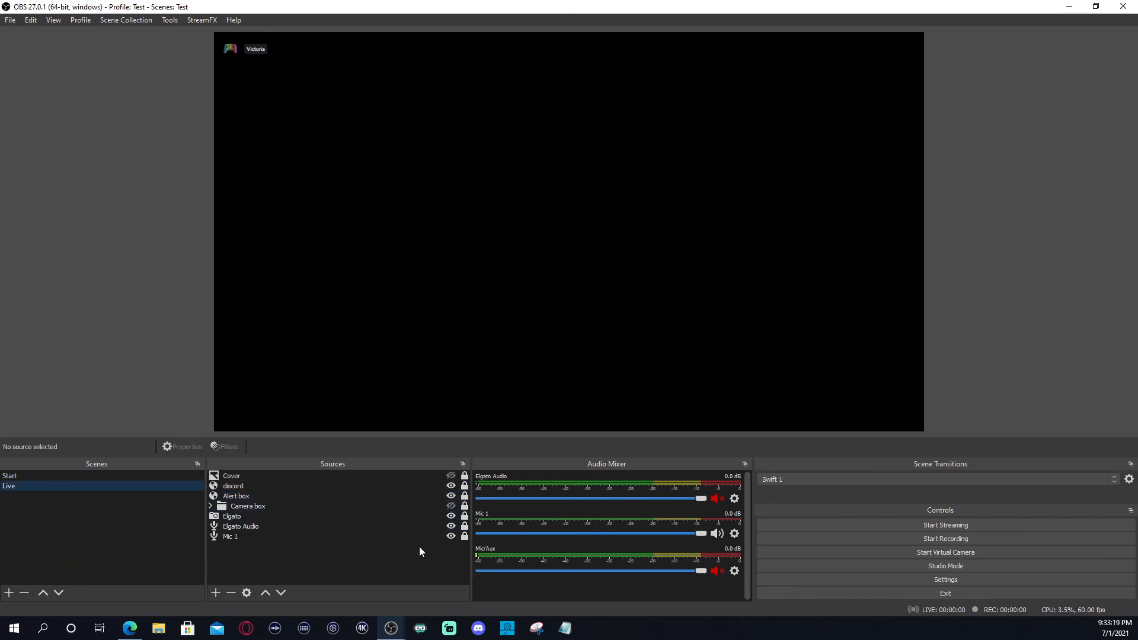
pyautogui.click(717, 534)
pyautogui.click(10, 593)
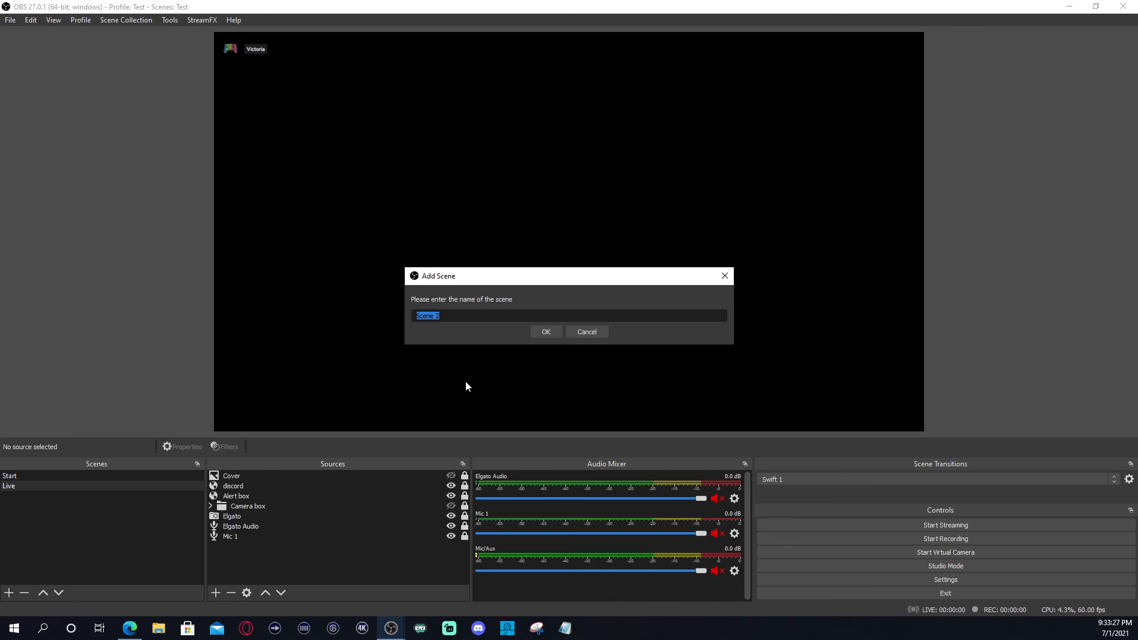
pyautogui.write('End')
pyautogui.click(548, 332)
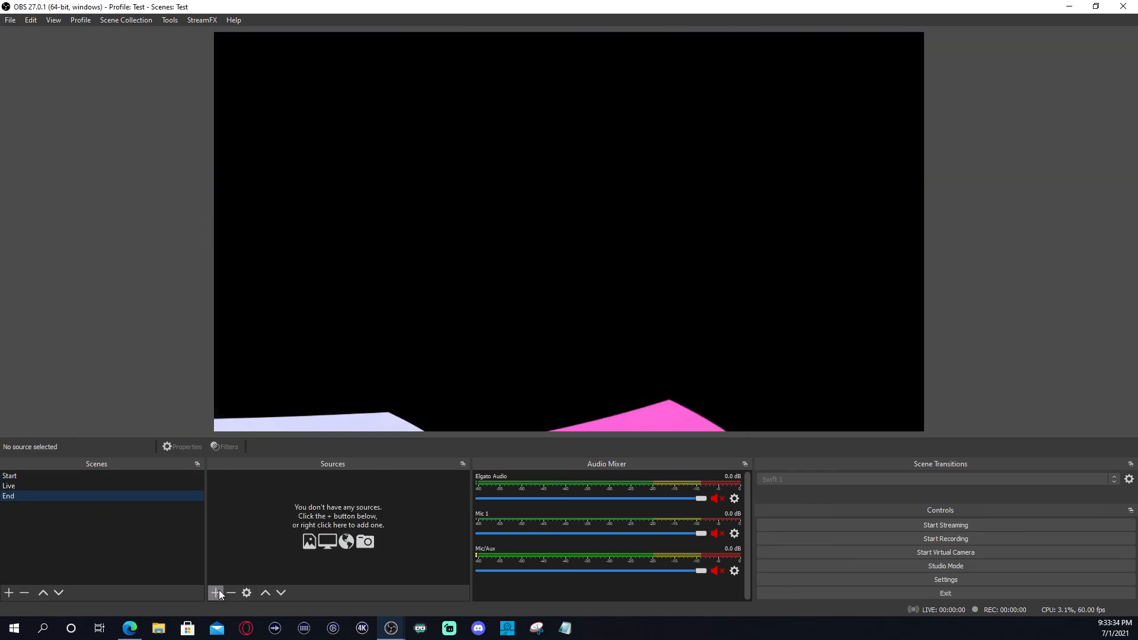
# Add a new media source named Ending to the End scene and enable looping for it.
pyautogui.click(216, 593)
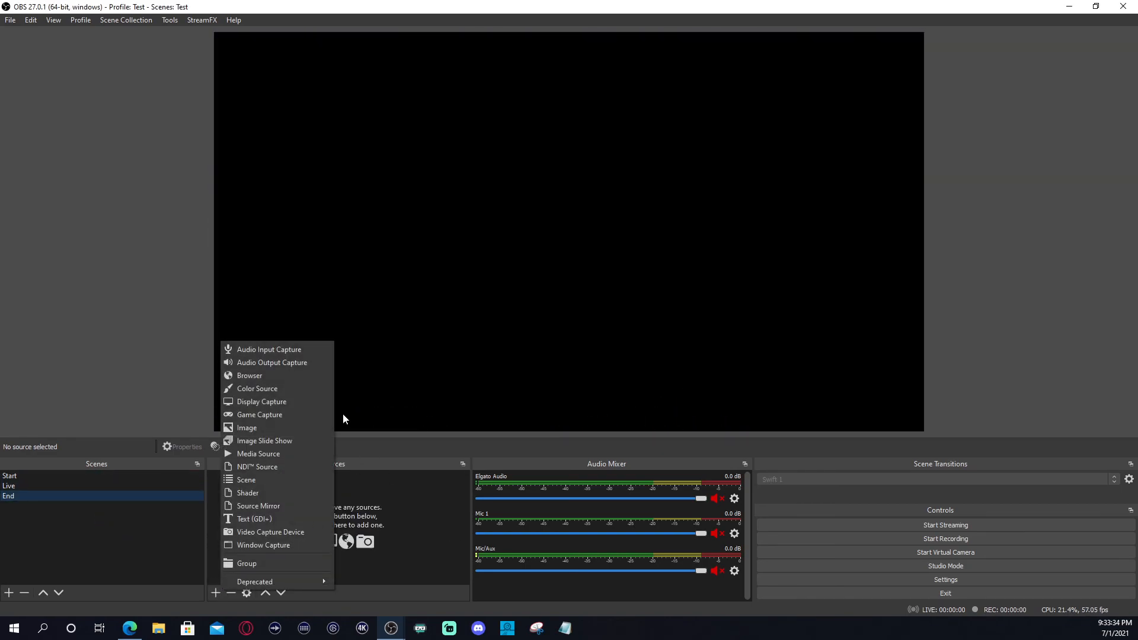
pyautogui.click(272, 455)
pyautogui.write('Ending')
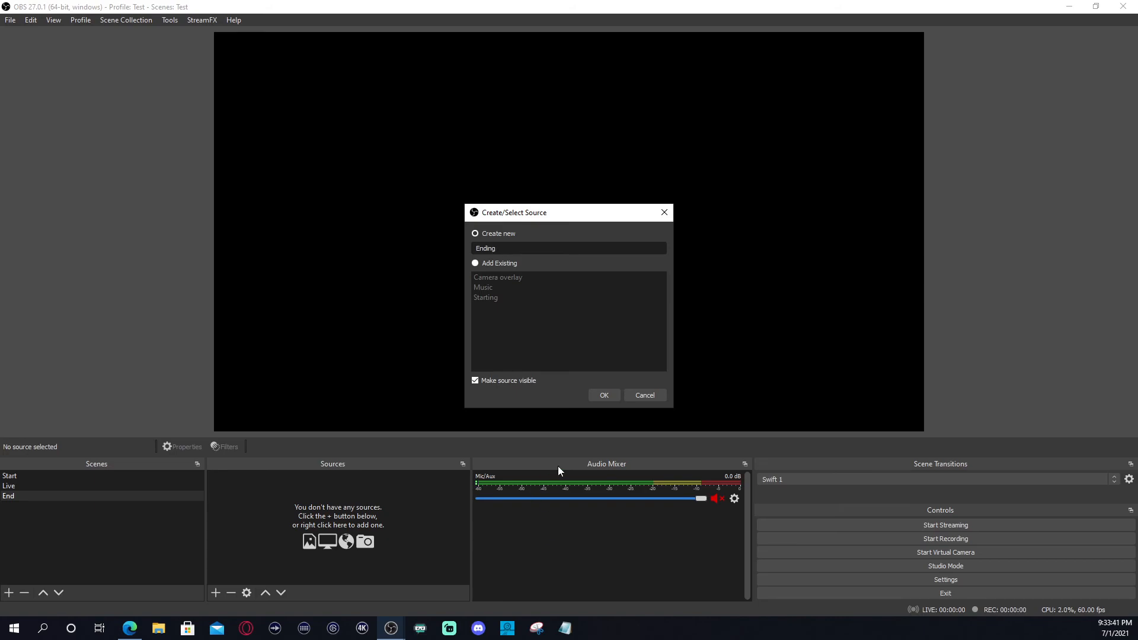
pyautogui.click(609, 397)
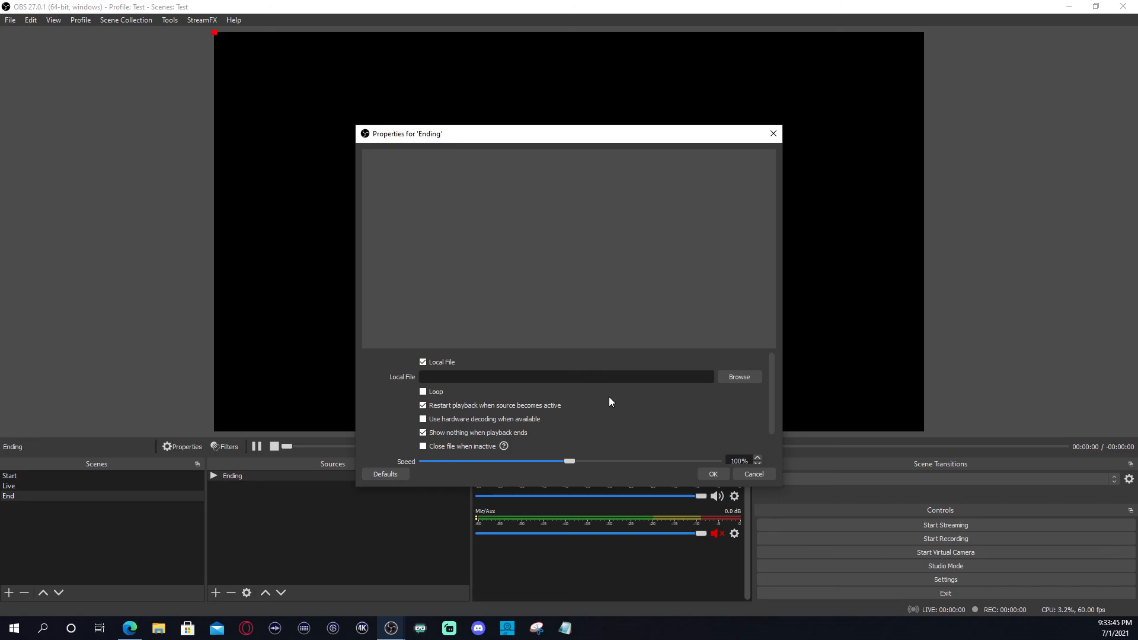
pyautogui.click(430, 393)
# Set the Ending source's local file to Ending Screen.mp4 from the Swift overlay's PNG and Pre-Rendered Files Screens folder.
pyautogui.click(742, 377)
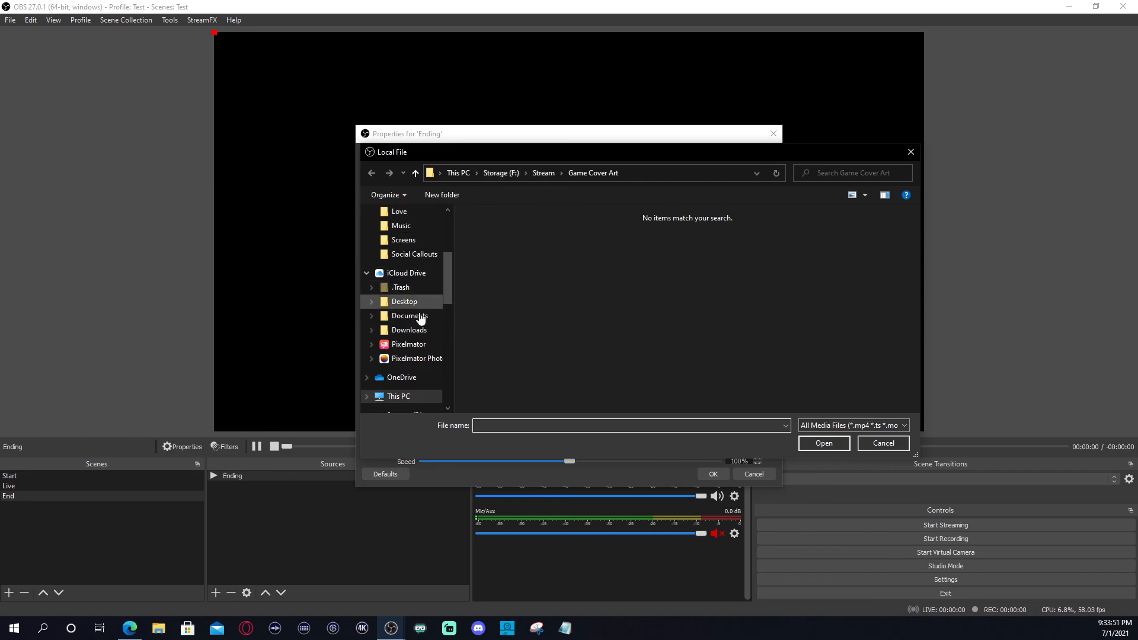
pyautogui.click(409, 256)
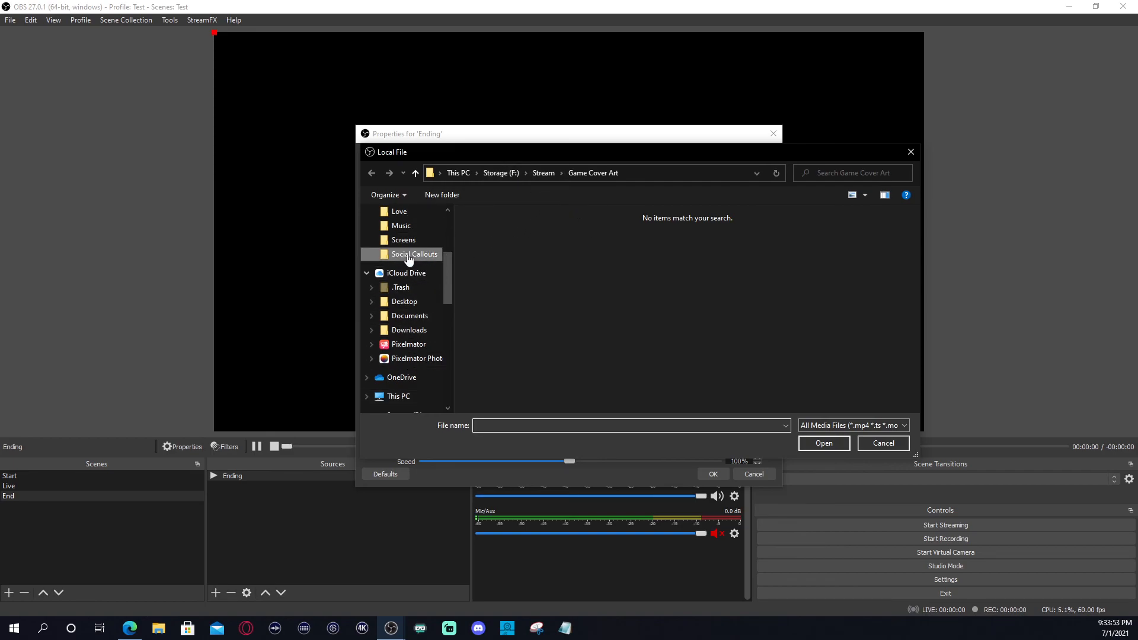
pyautogui.scroll(3, 427, 296)
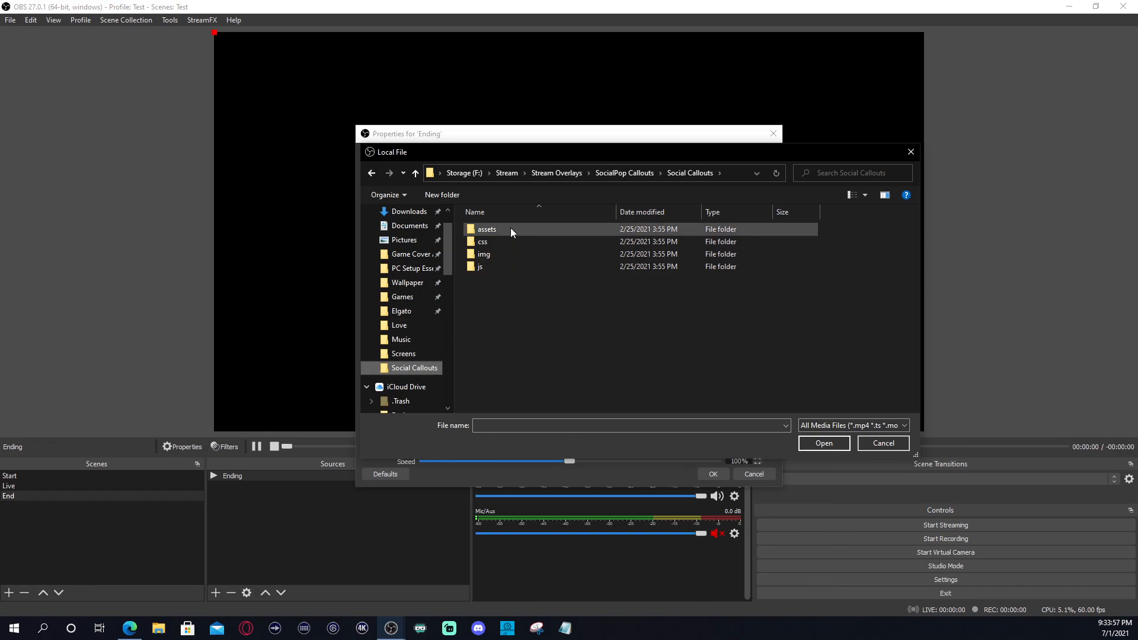
pyautogui.click(573, 173)
pyautogui.doubleClick(504, 342)
pyautogui.doubleClick(507, 231)
pyautogui.doubleClick(531, 232)
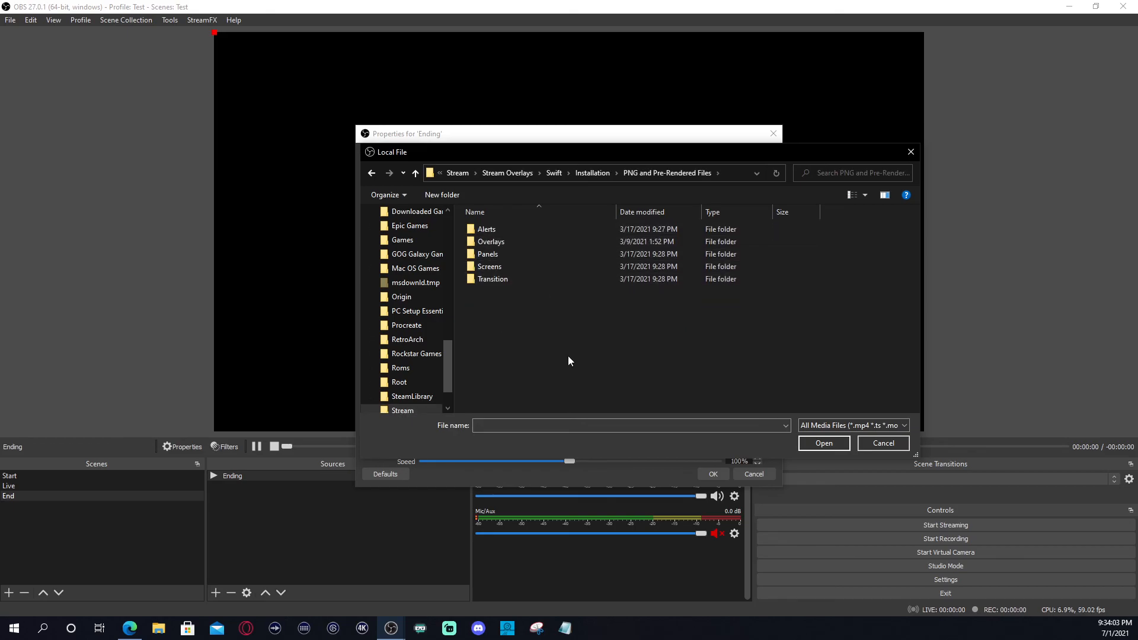
pyautogui.doubleClick(498, 268)
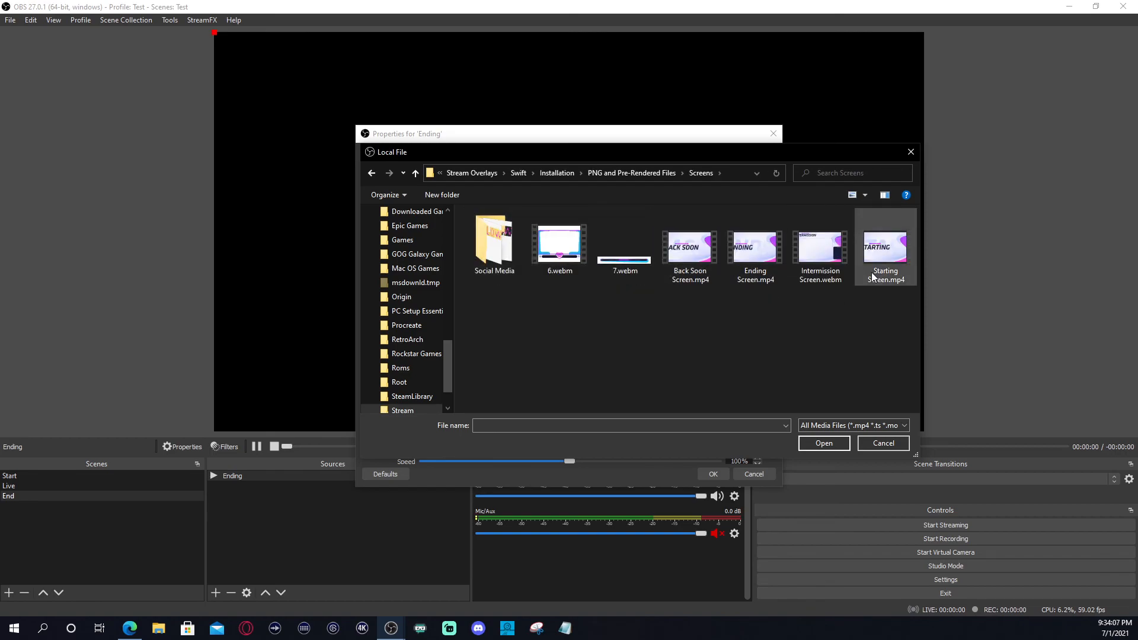
pyautogui.click(755, 252)
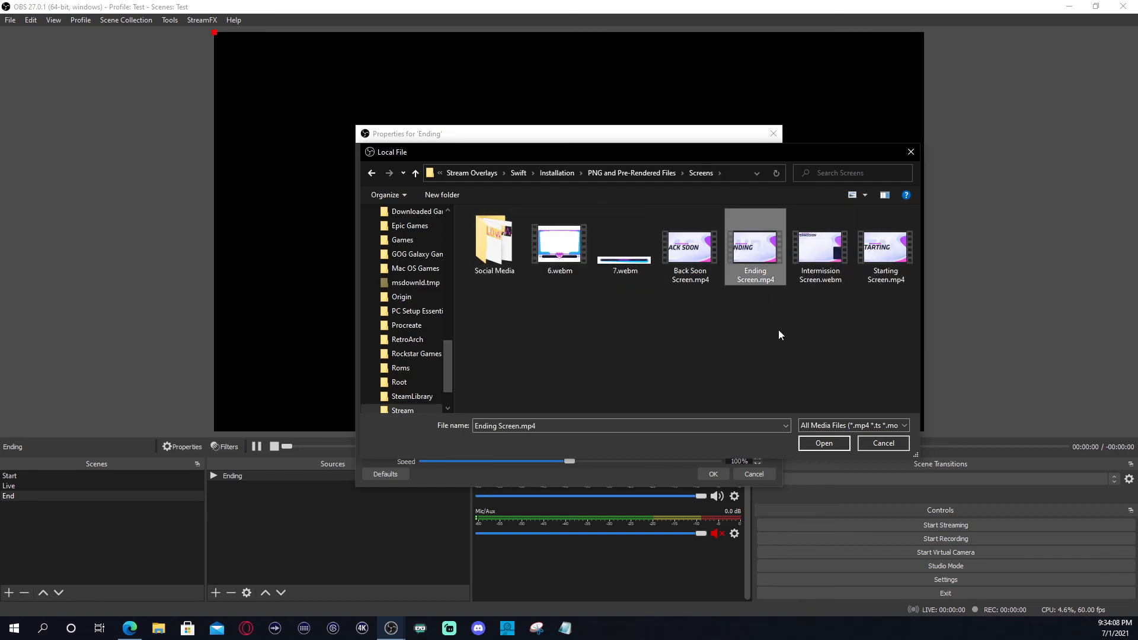
pyautogui.click(824, 444)
pyautogui.click(713, 475)
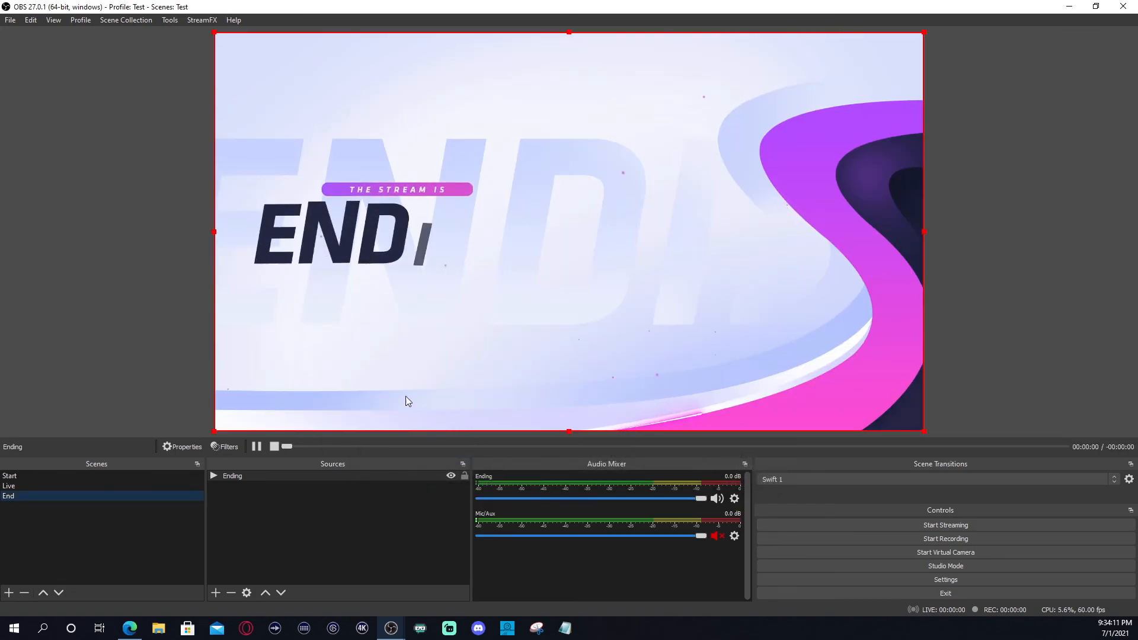
# Add the existing Music media source to the End scene.
pyautogui.click(217, 593)
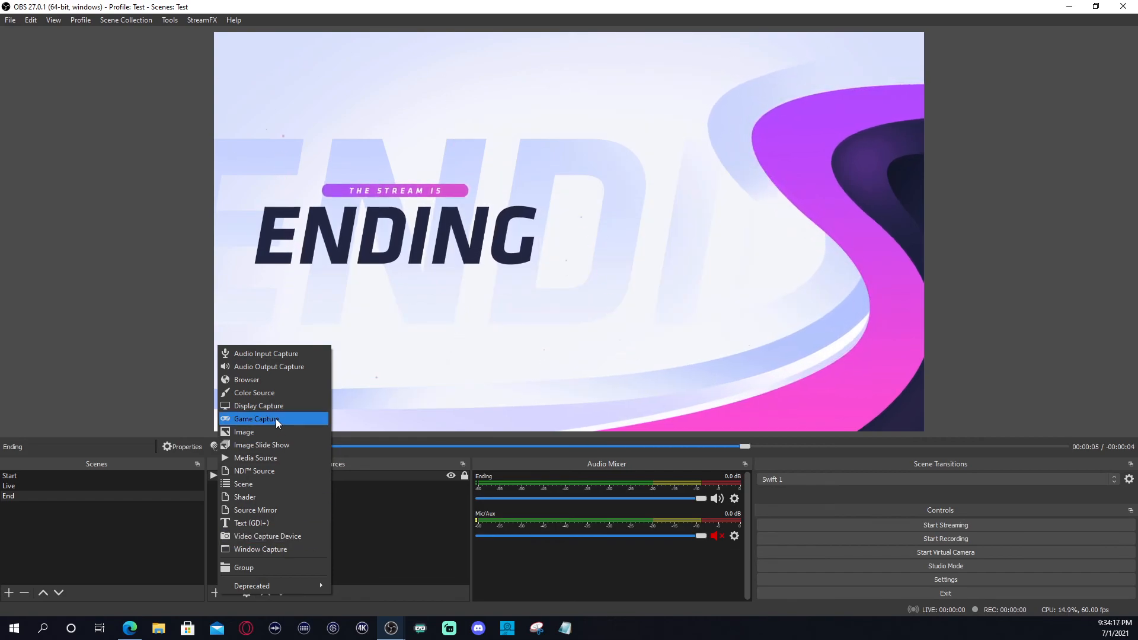
pyautogui.click(270, 458)
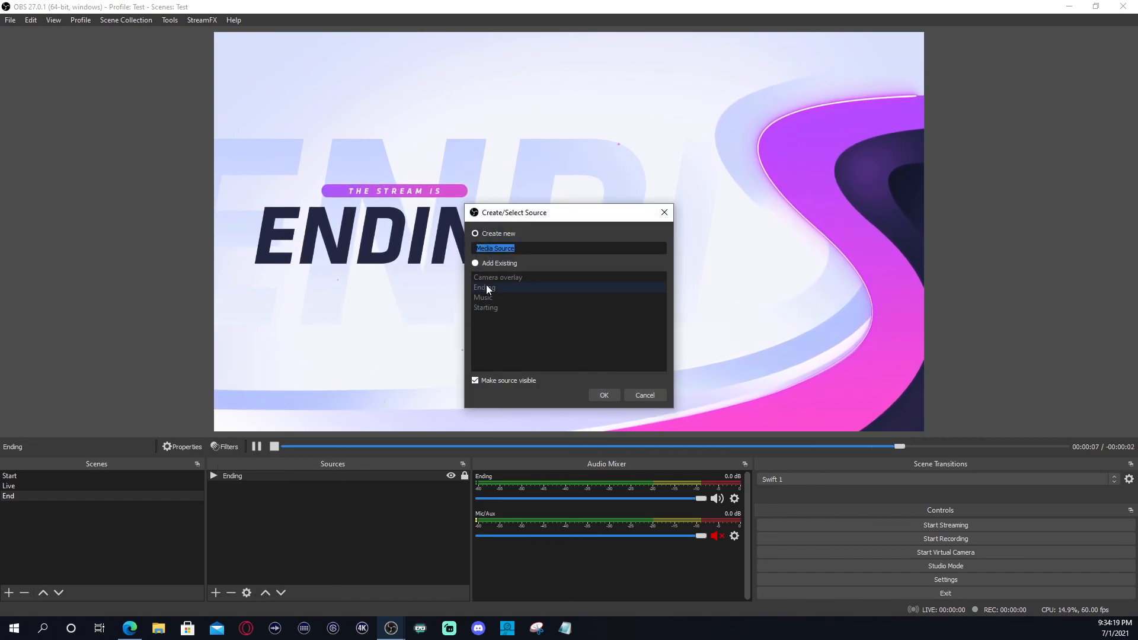
pyautogui.click(475, 263)
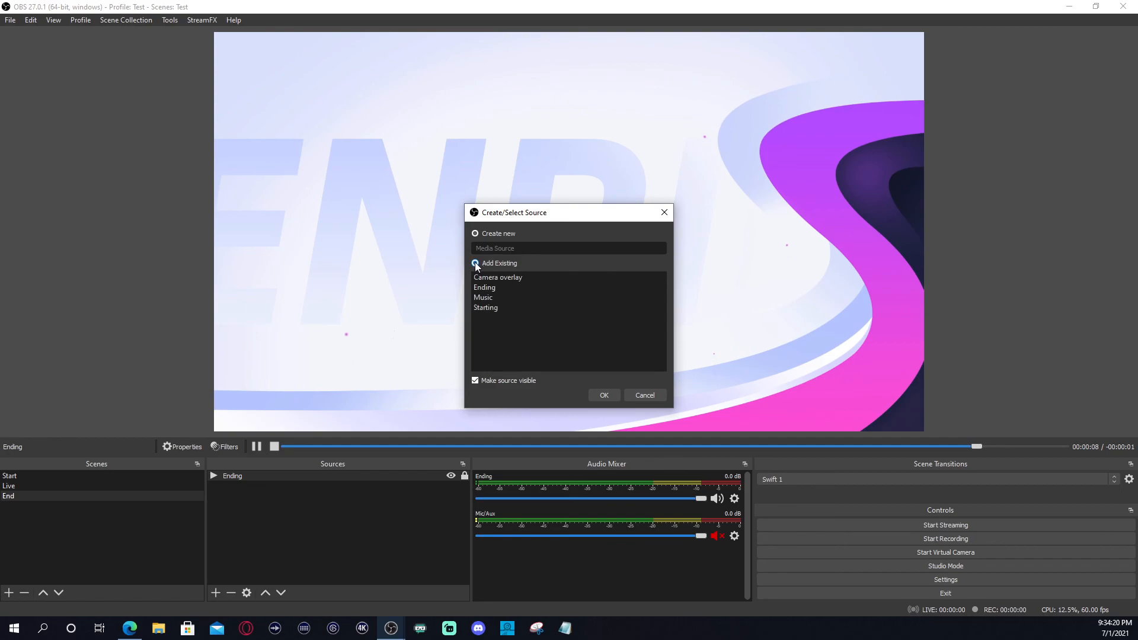
pyautogui.click(491, 298)
pyautogui.click(604, 396)
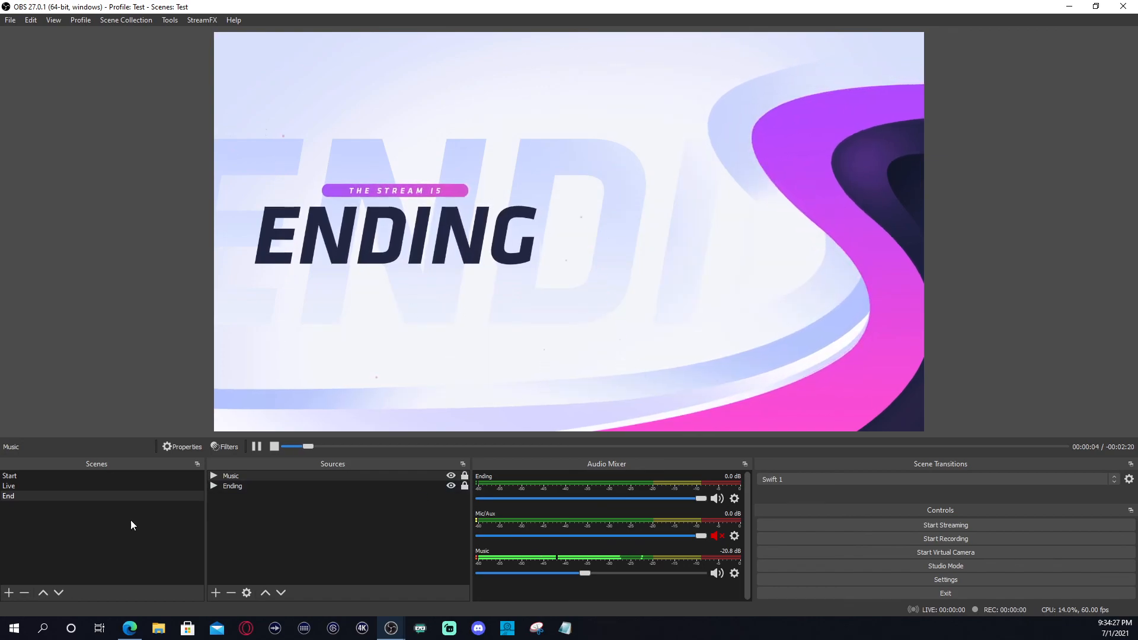
pyautogui.click(37, 555)
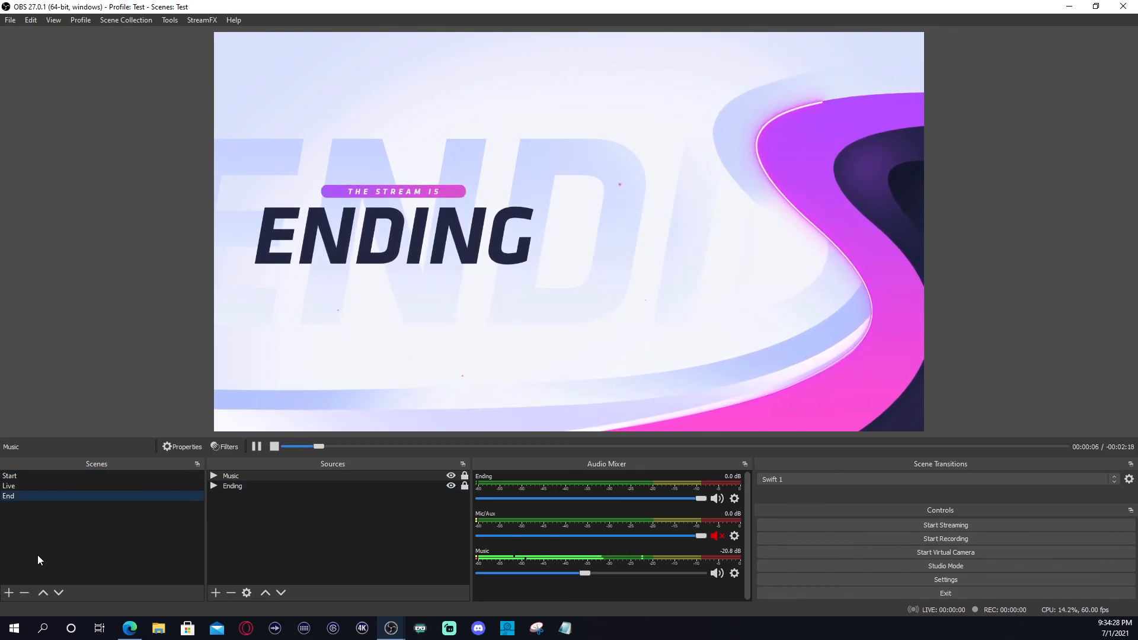
# Add another scene named Off.
pyautogui.click(9, 593)
pyautogui.write('Off')
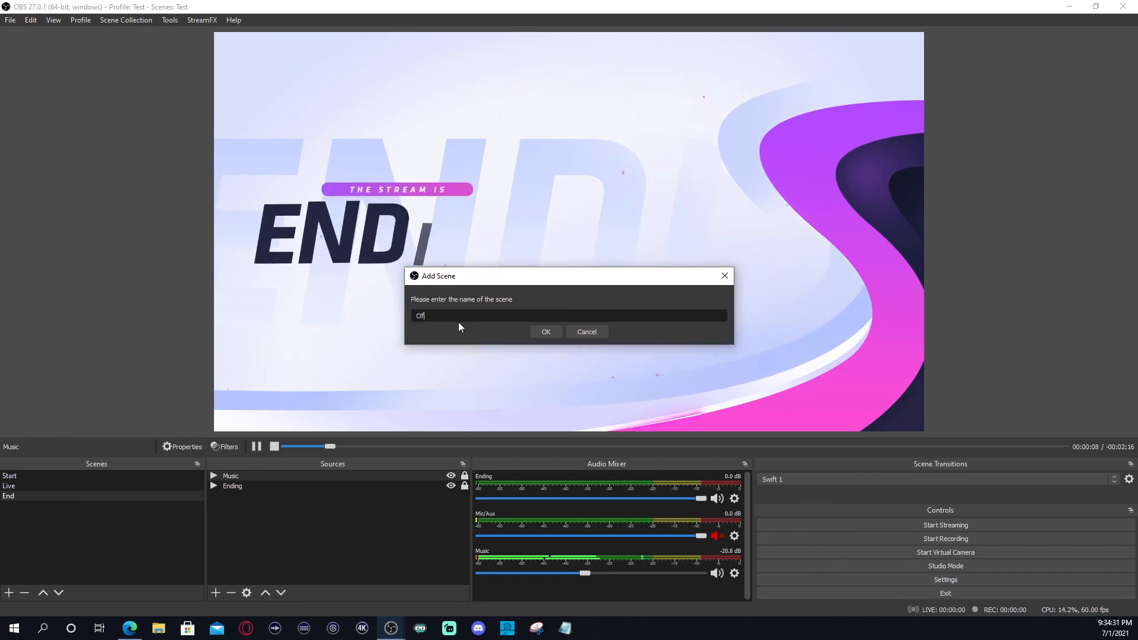
pyautogui.click(539, 331)
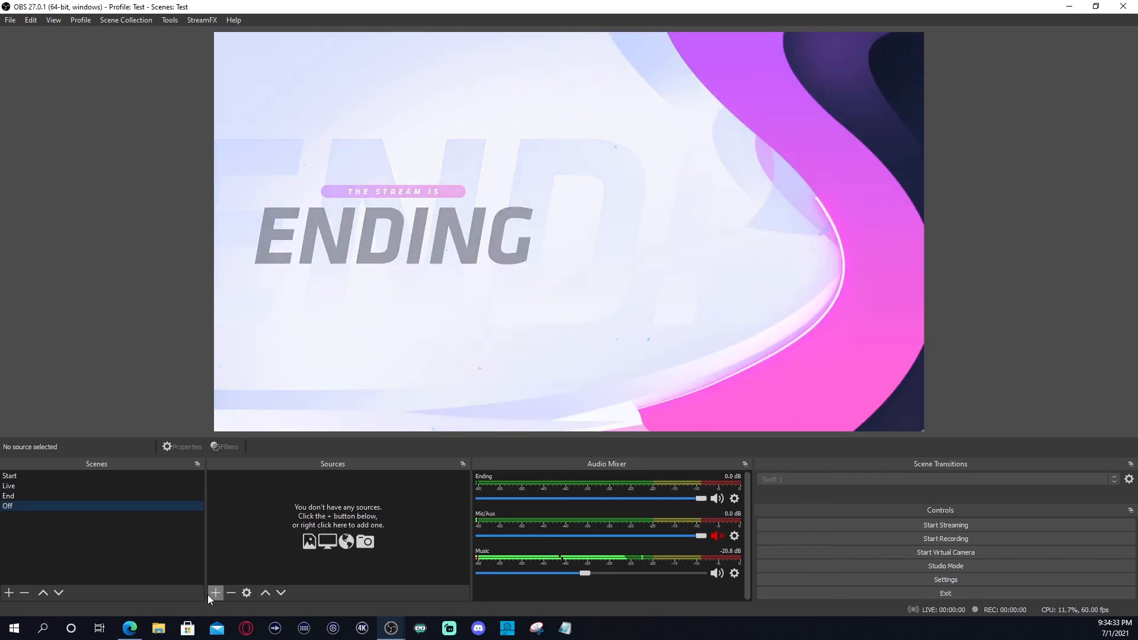
# Add an image source named Offline to the Off scene, using Offline Screen.png from the Swift Screens folder.
pyautogui.click(215, 594)
pyautogui.click(243, 433)
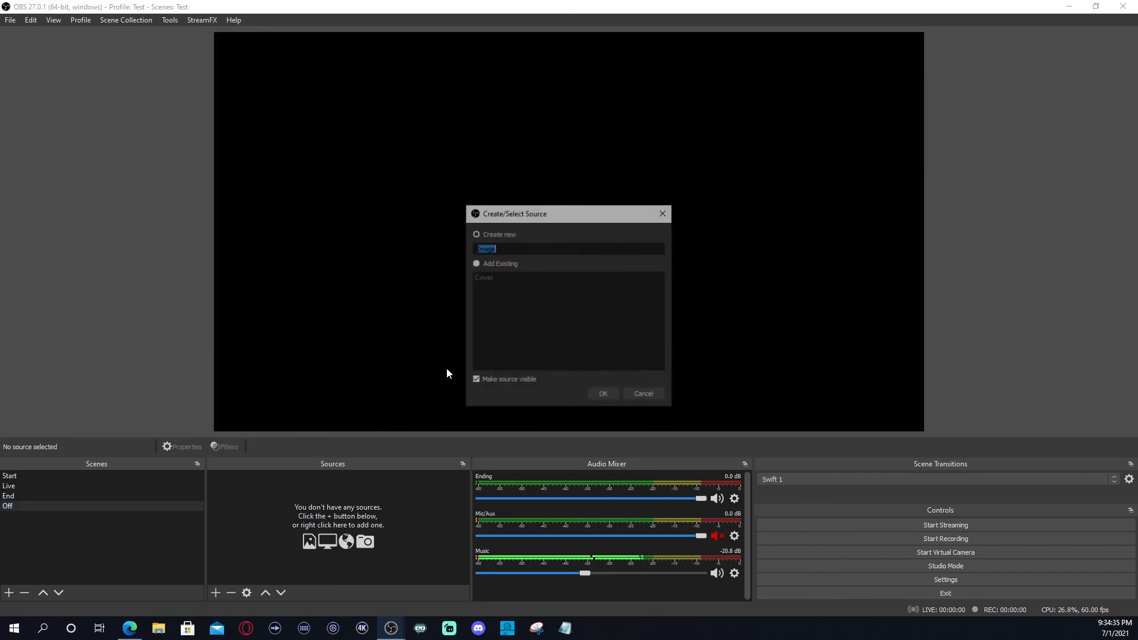
pyautogui.write('Offline')
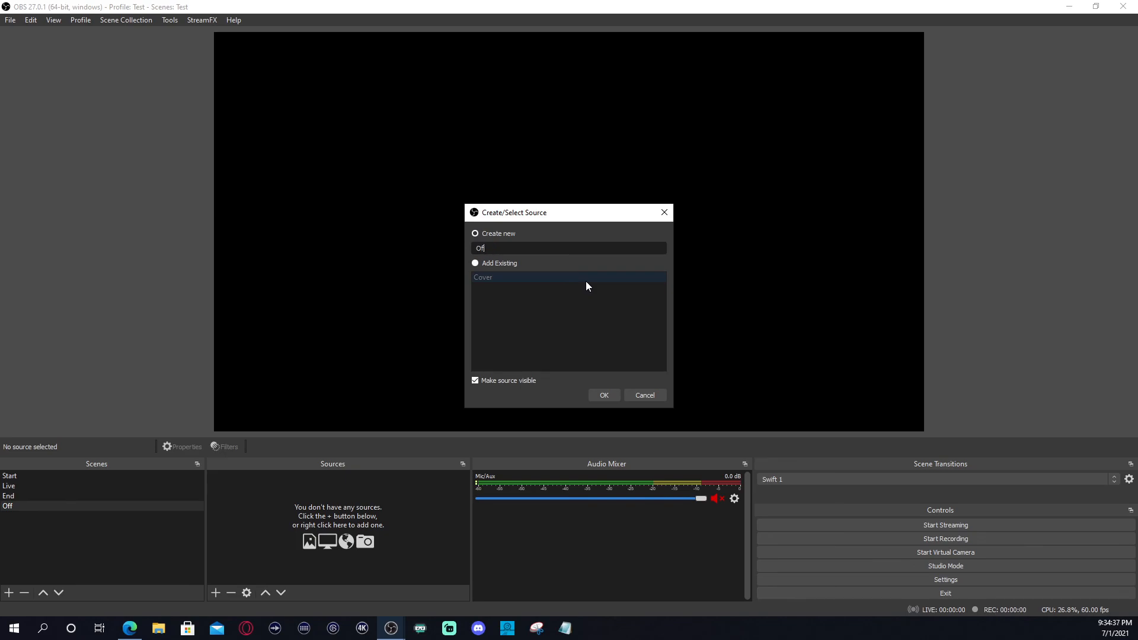
pyautogui.click(600, 393)
pyautogui.click(757, 387)
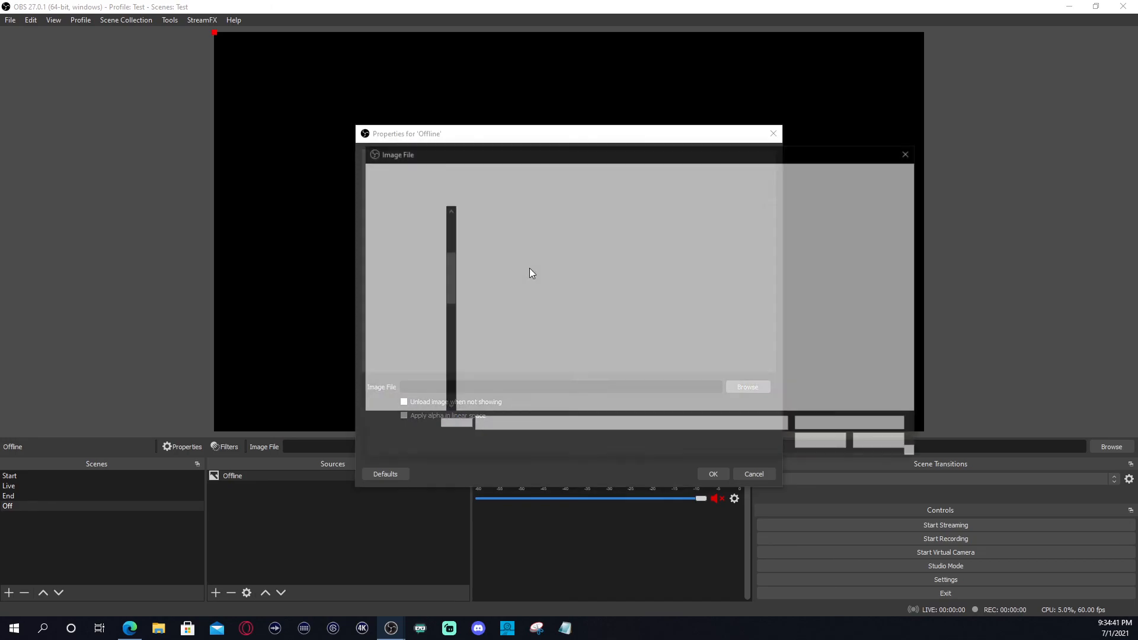
pyautogui.click(564, 251)
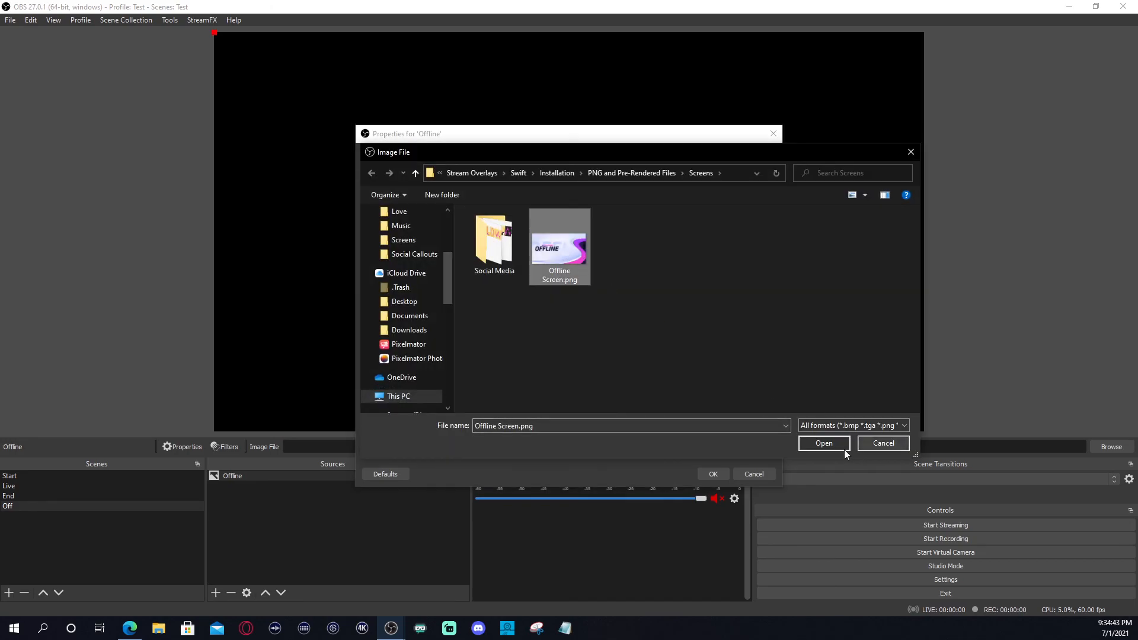
pyautogui.click(824, 444)
pyautogui.click(712, 475)
pyautogui.click(242, 521)
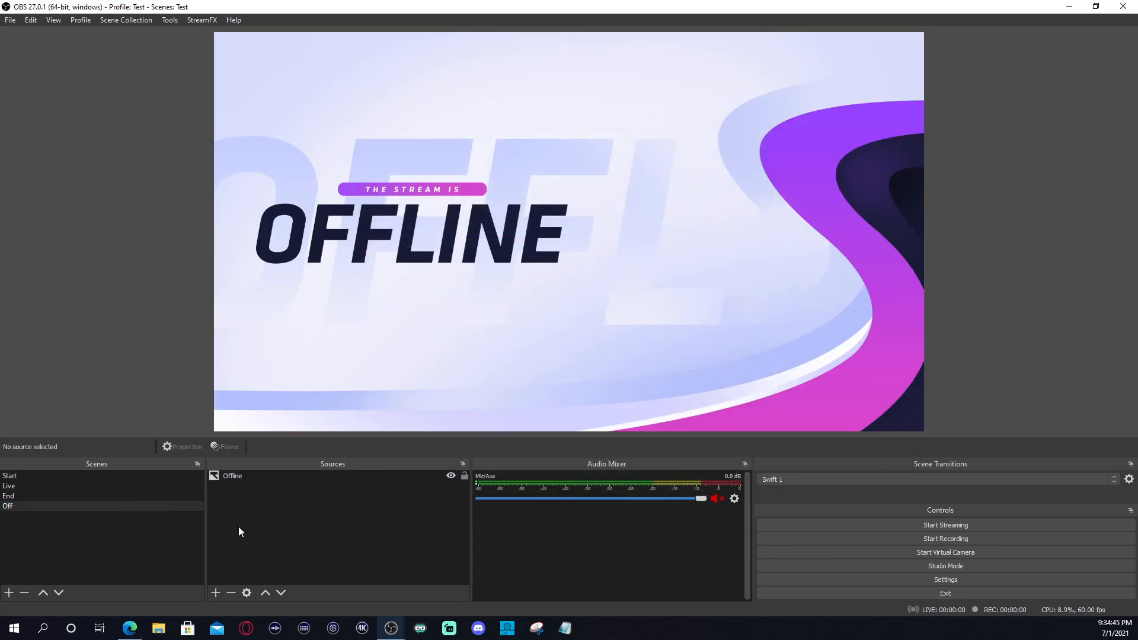
# Add the existing Music media source to the Off scene.
pyautogui.click(215, 595)
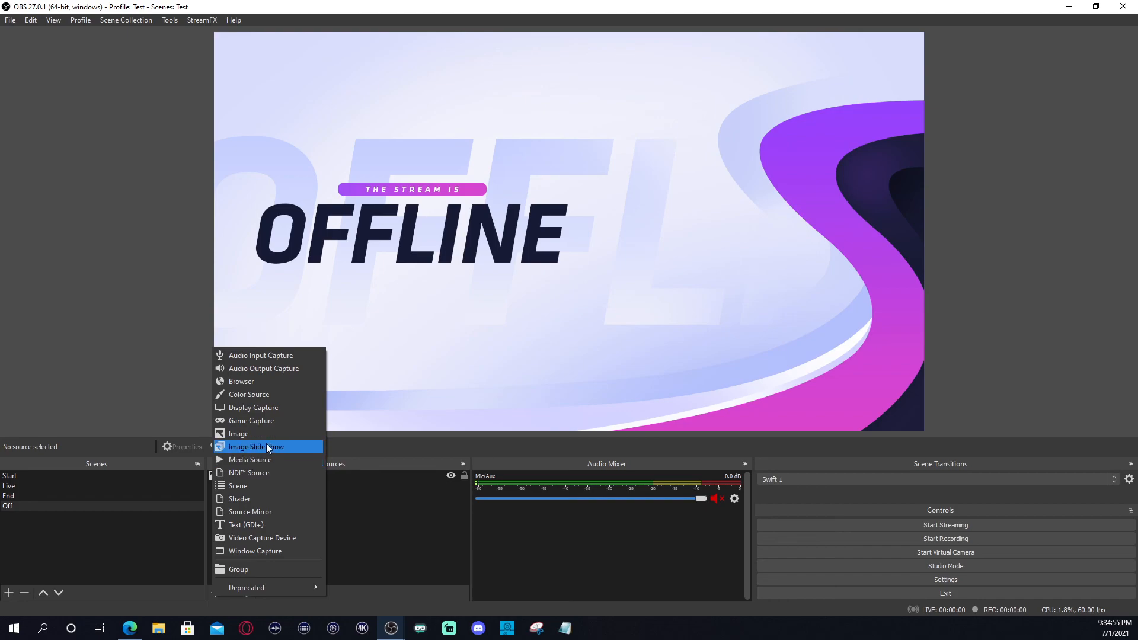
pyautogui.click(252, 460)
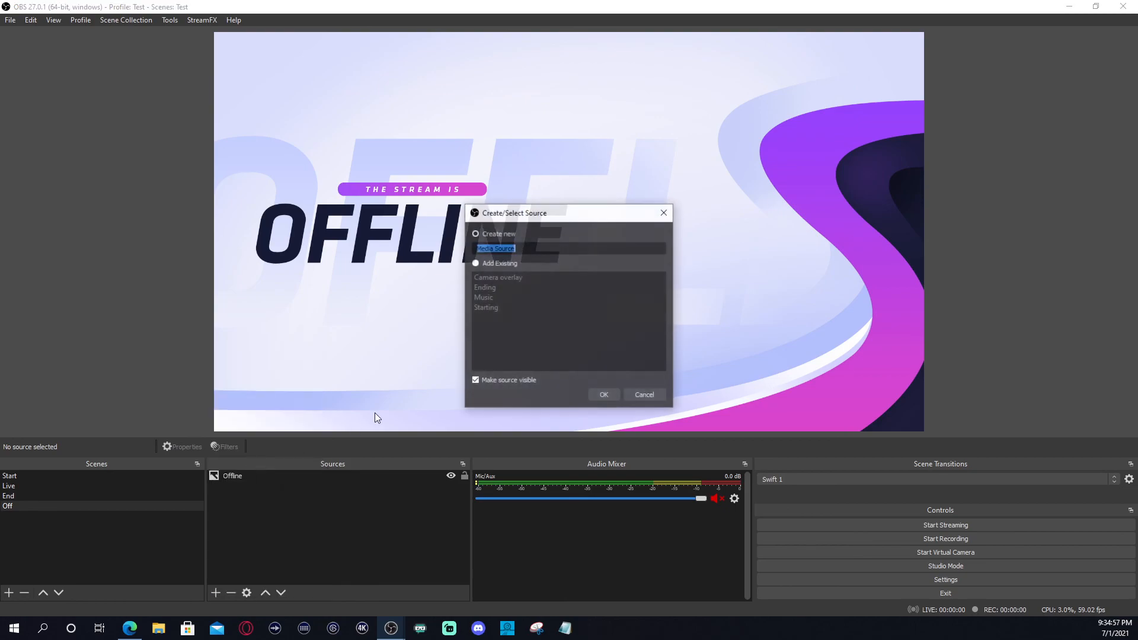
pyautogui.click(500, 298)
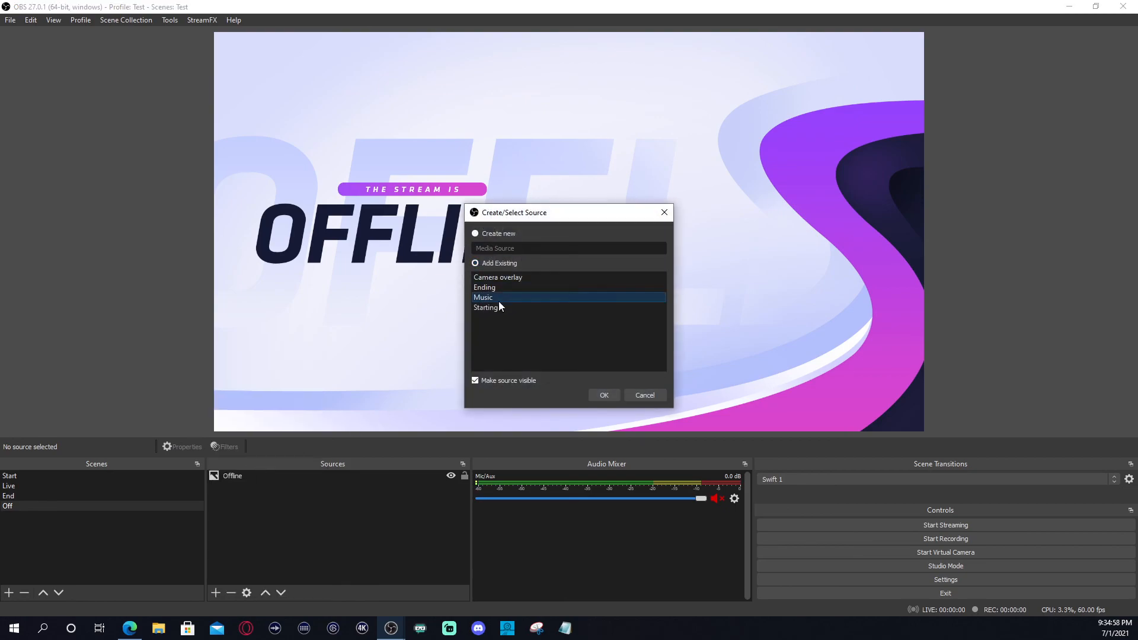
pyautogui.click(604, 395)
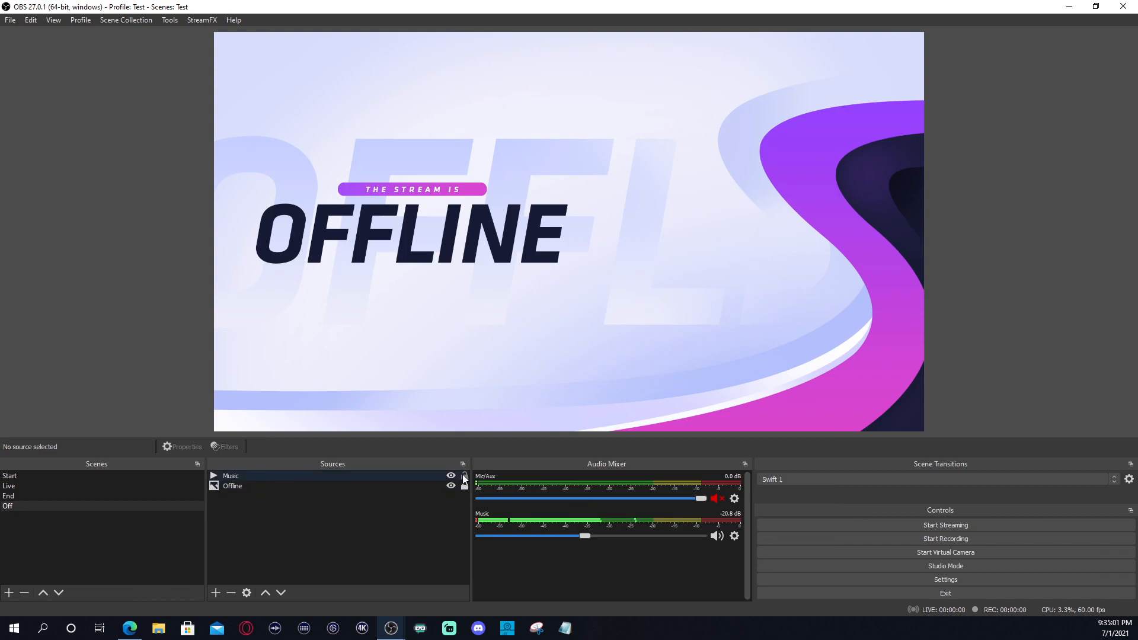
# Switch through the End, Live and Start scenes and return to Live to review them with the stinger transition.
pyautogui.click(57, 494)
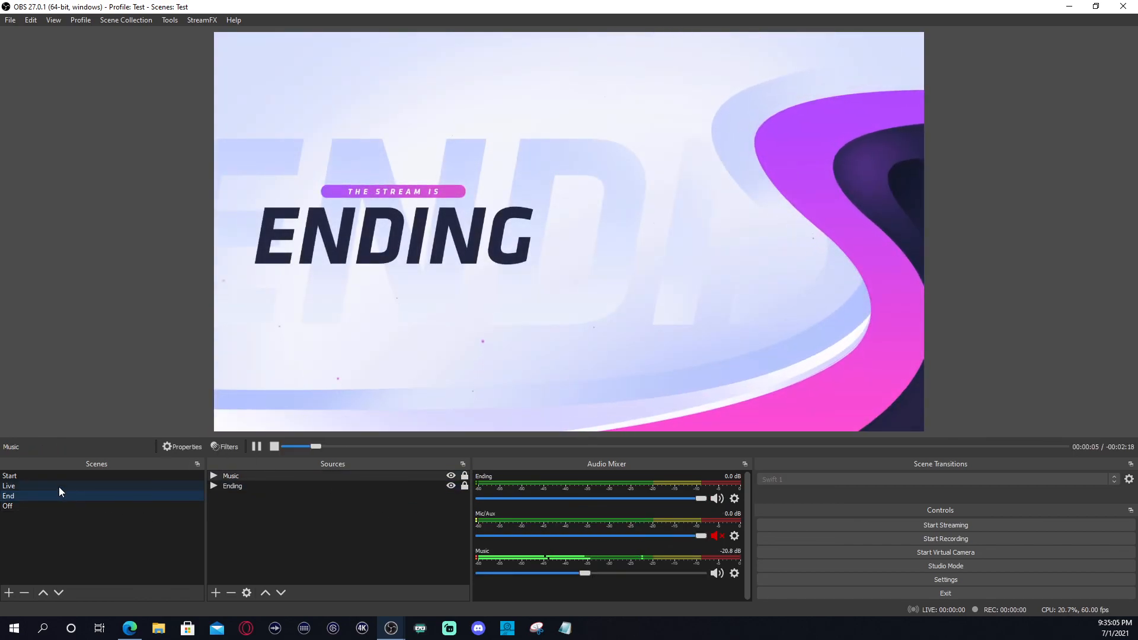
pyautogui.click(48, 484)
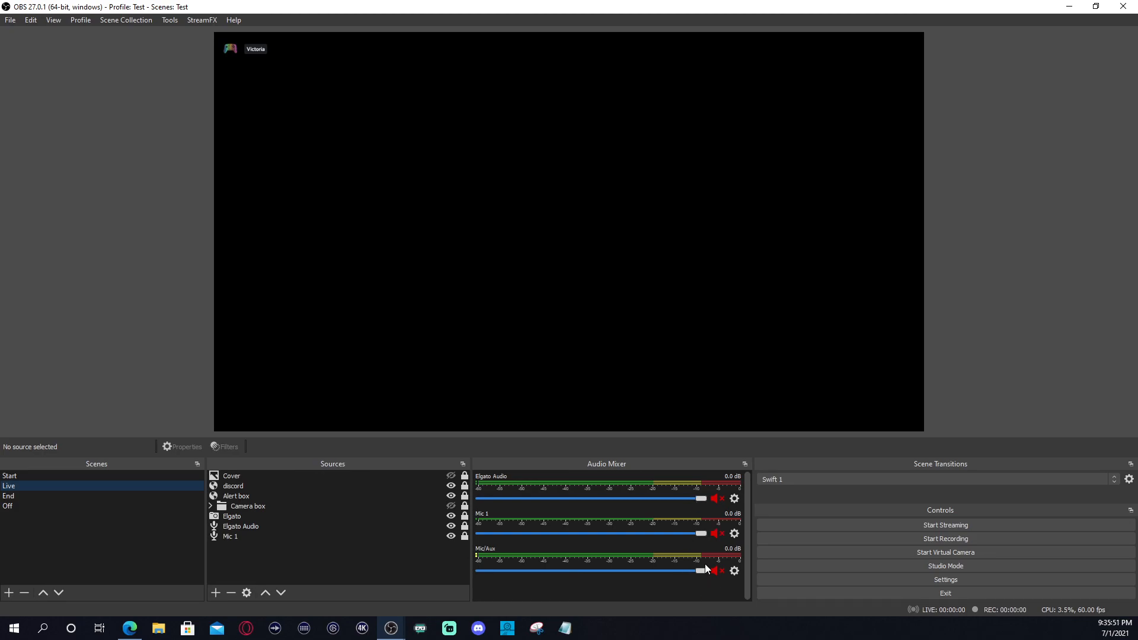
pyautogui.click(40, 479)
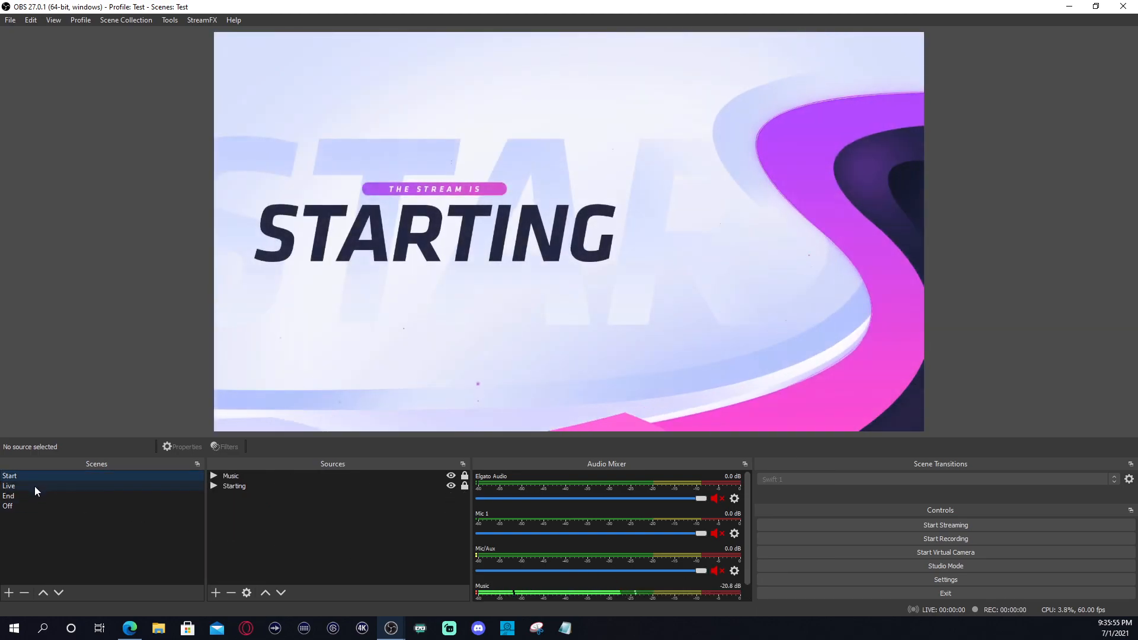
pyautogui.click(34, 486)
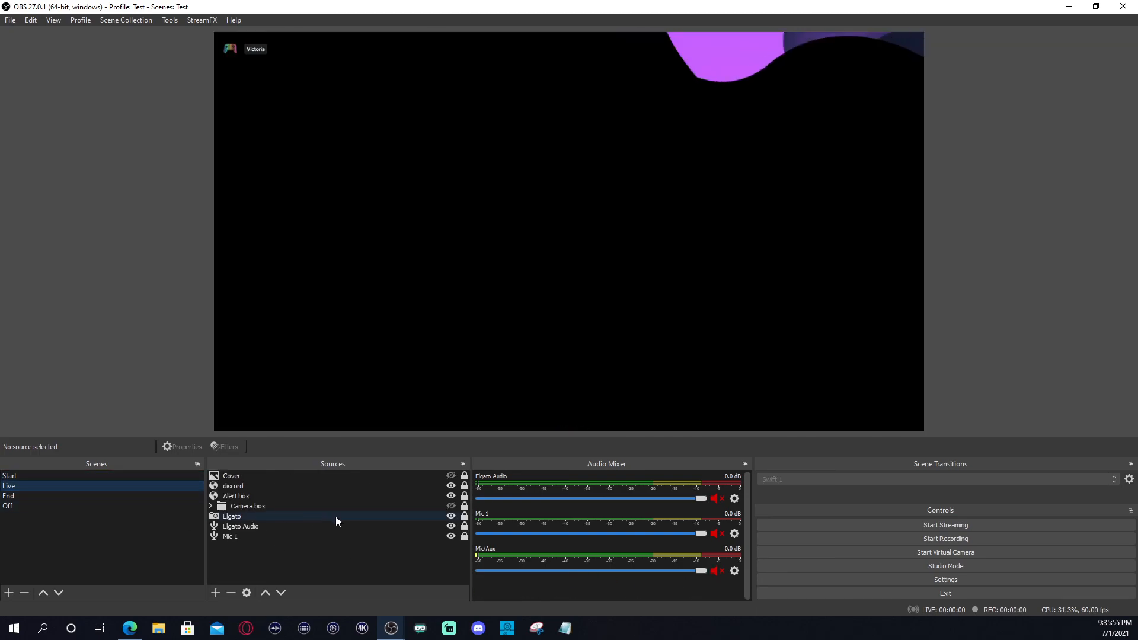
# Unmute Mic/Aux to test its level, lower its volume to -6.0 dB, and mute it again.
pyautogui.click(717, 534)
pyautogui.click(718, 571)
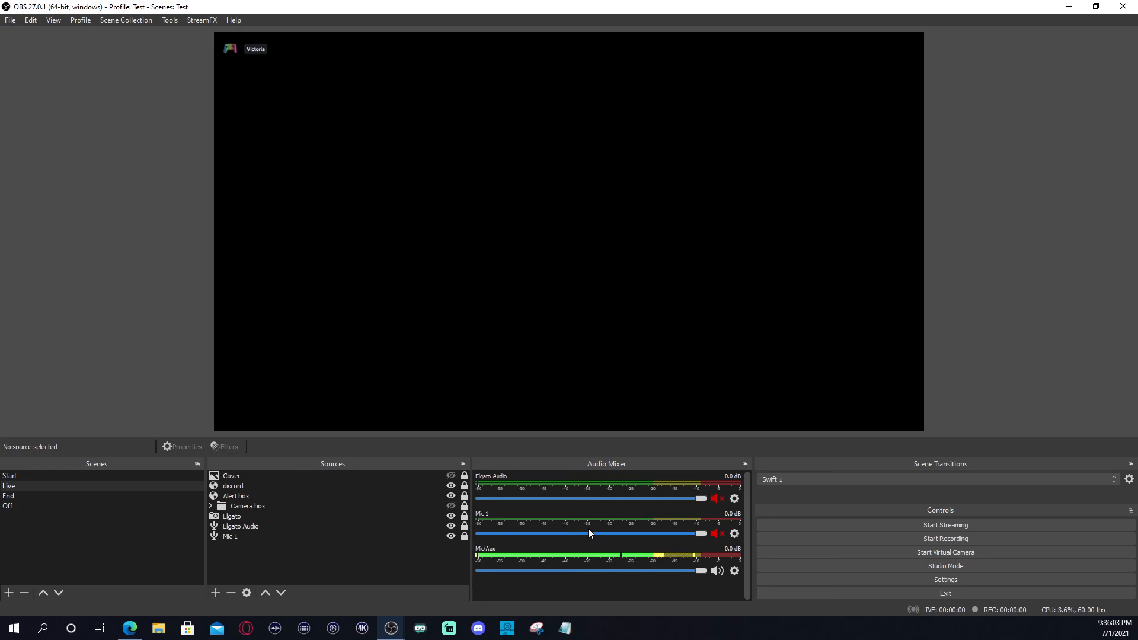
pyautogui.moveTo(701, 570); pyautogui.dragTo(651, 570)
pyautogui.click(716, 572)
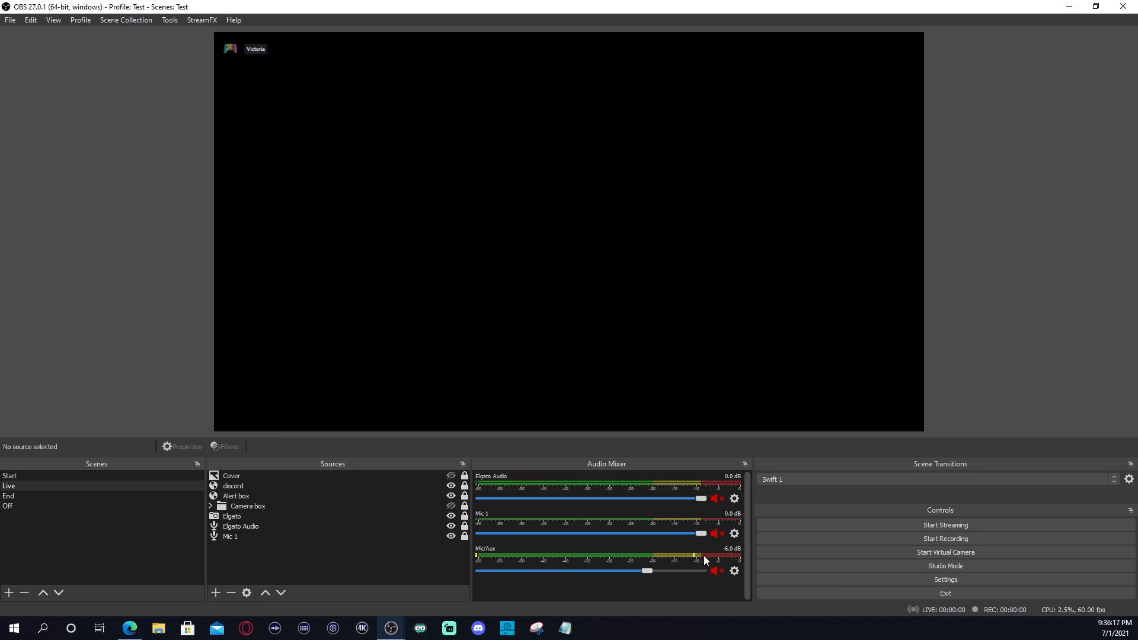
# Review the audio monitoring options for Elgato Audio in the advanced audio properties, choosing Monitor and Output.
pyautogui.click(735, 573)
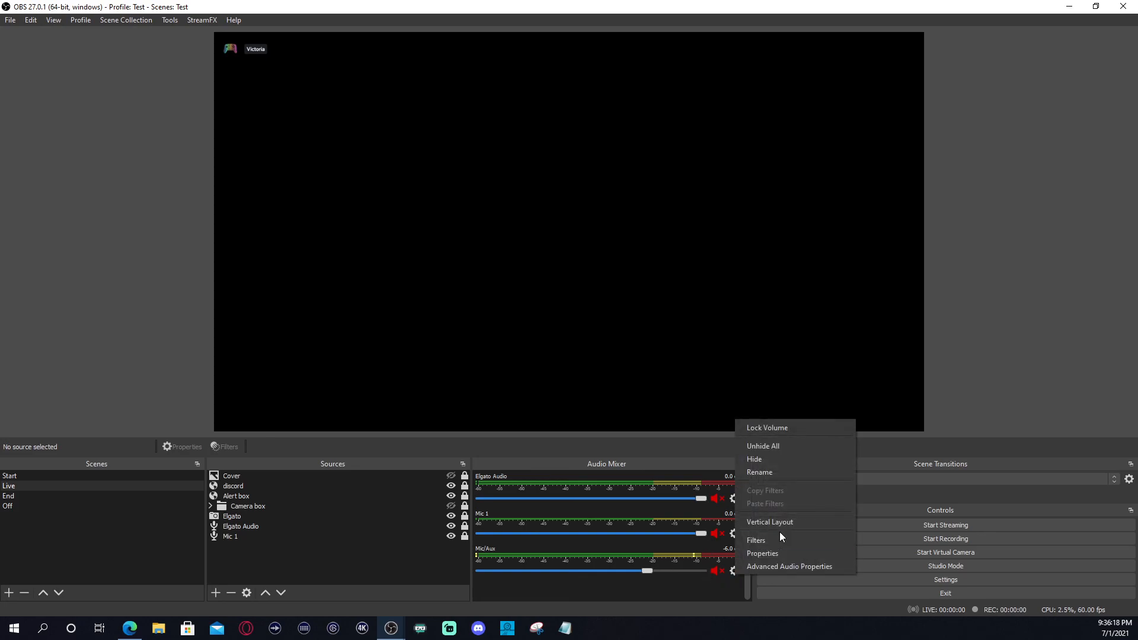
pyautogui.click(783, 568)
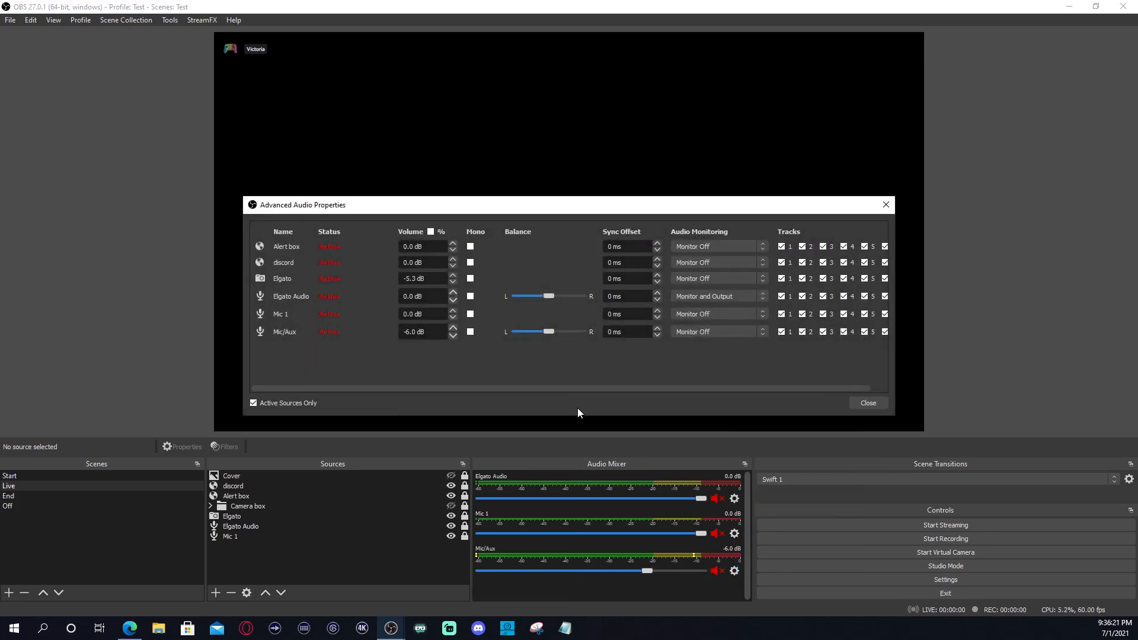
pyautogui.click(705, 299)
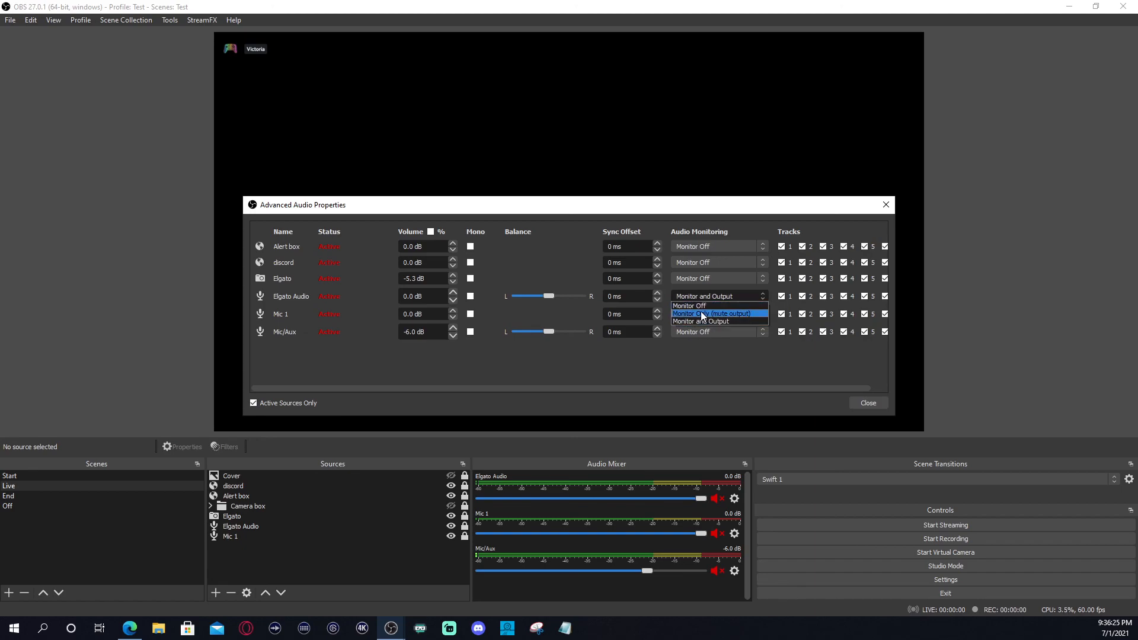
pyautogui.click(703, 321)
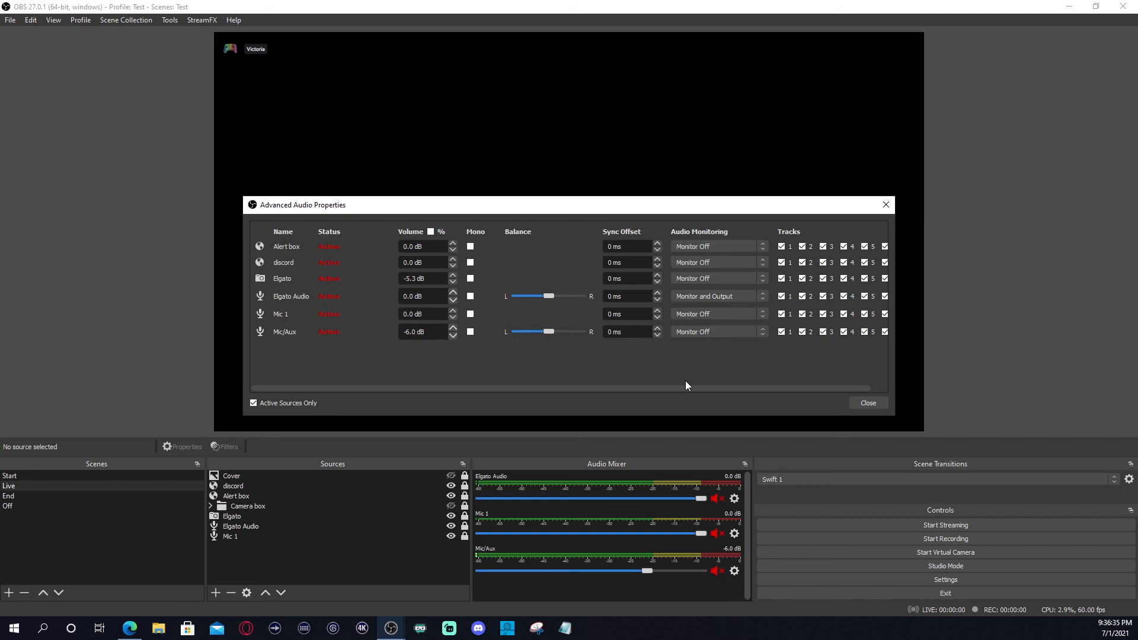
pyautogui.click(869, 404)
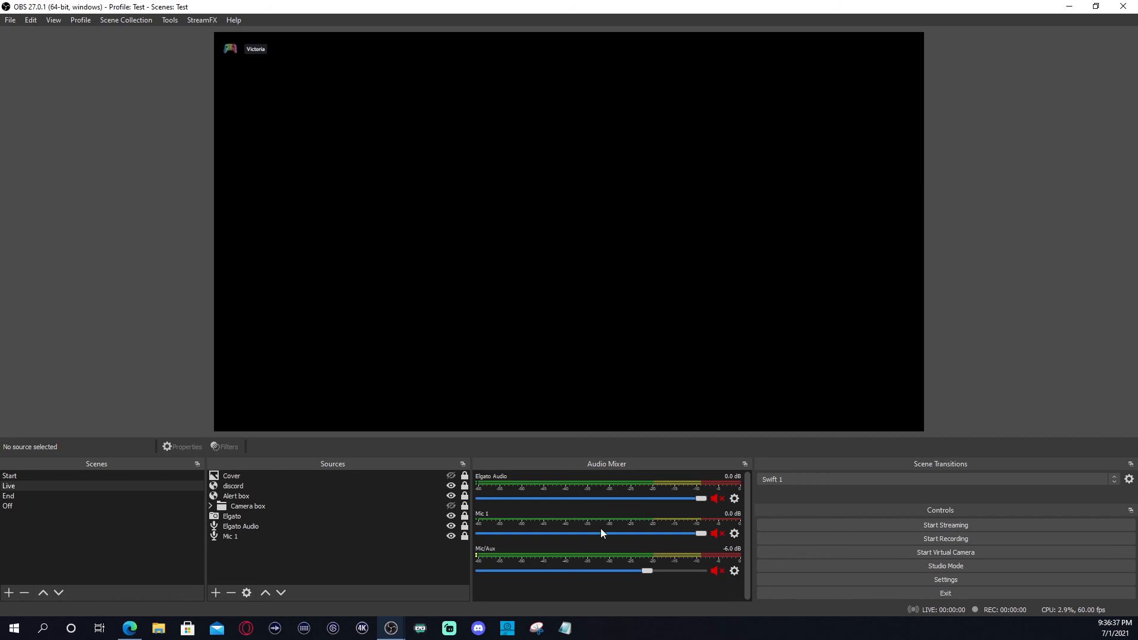